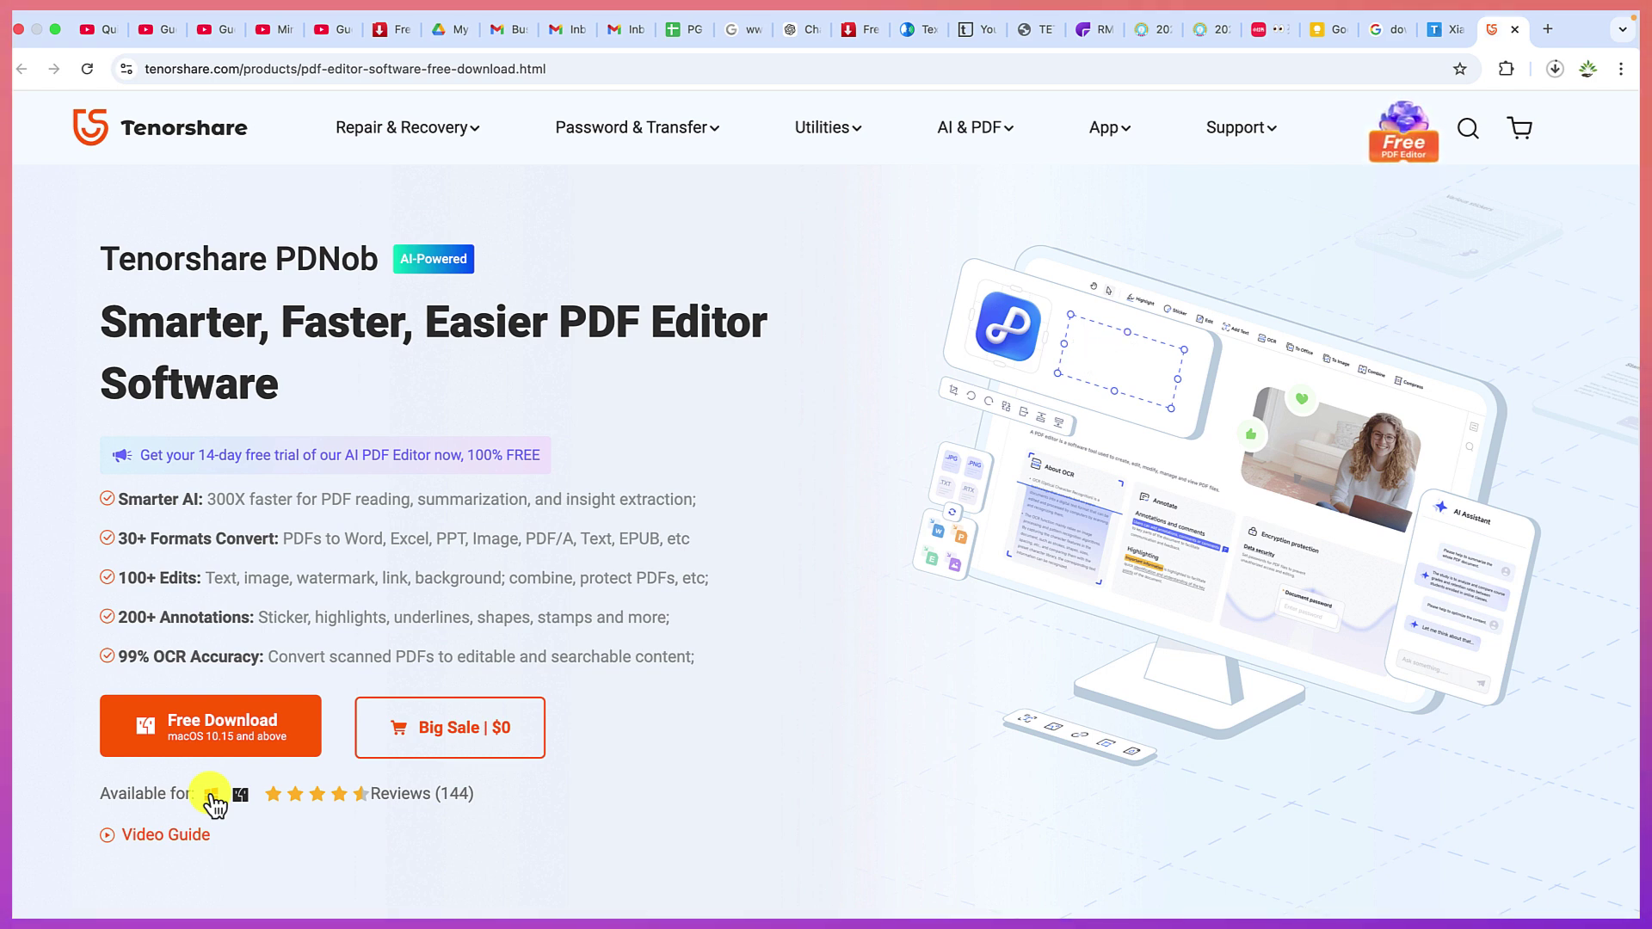
Choose the Windows download option for PDNob, then bring up Launchpad.
{"action": "left_click", "coordinate": [211, 795]}
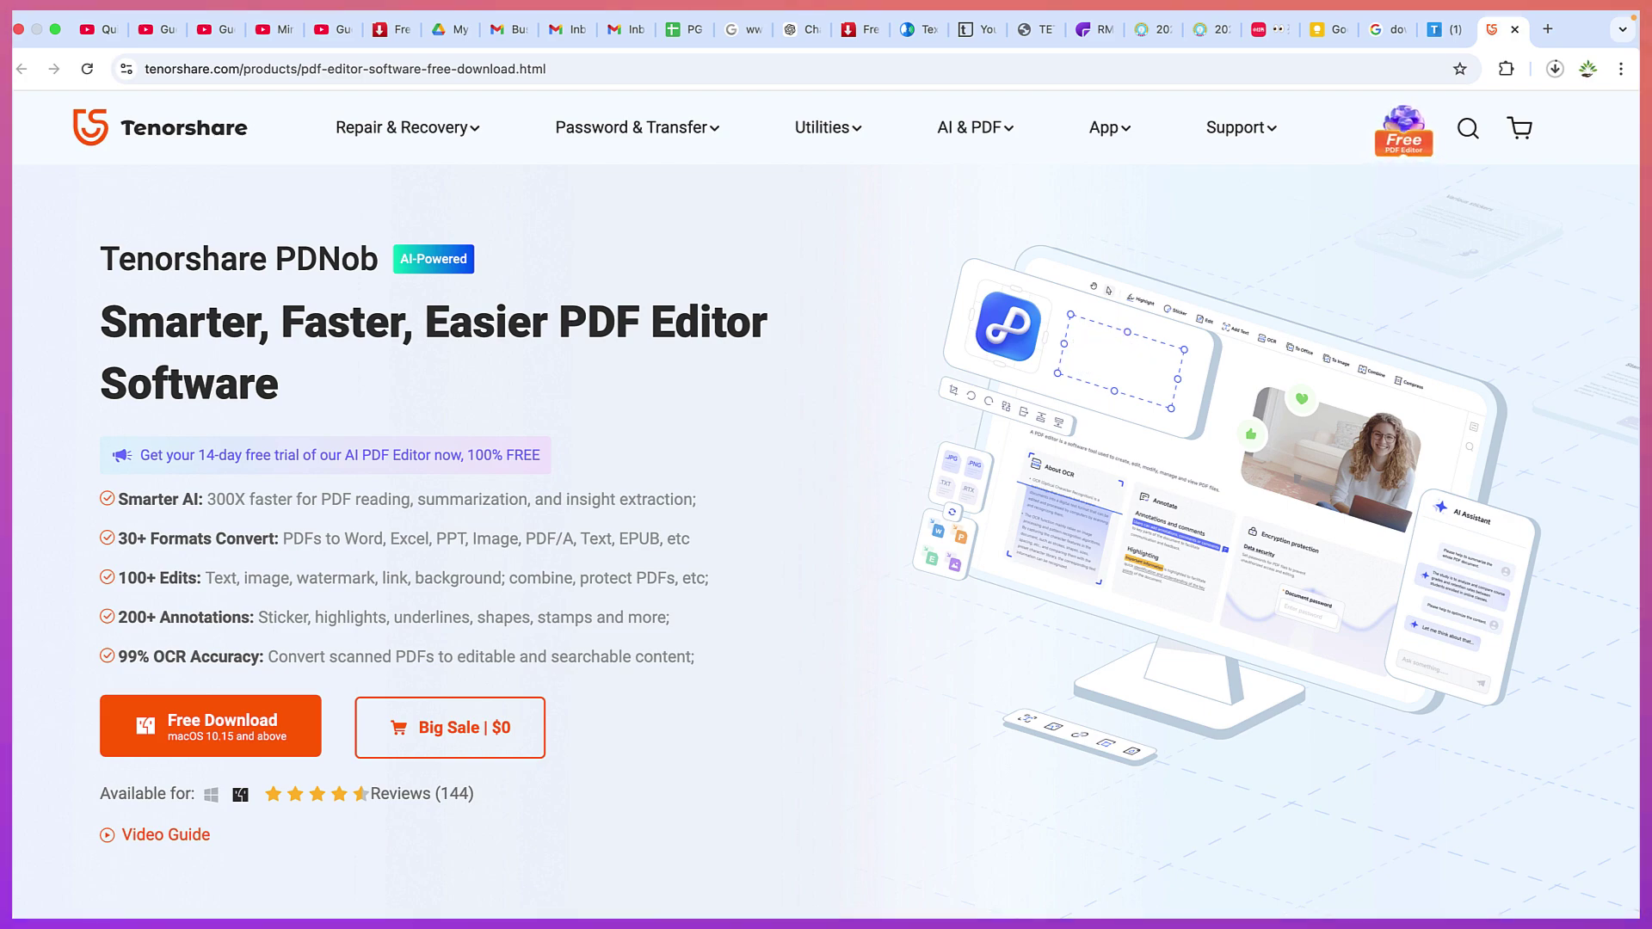
{"action": "key", "text": "F4"}
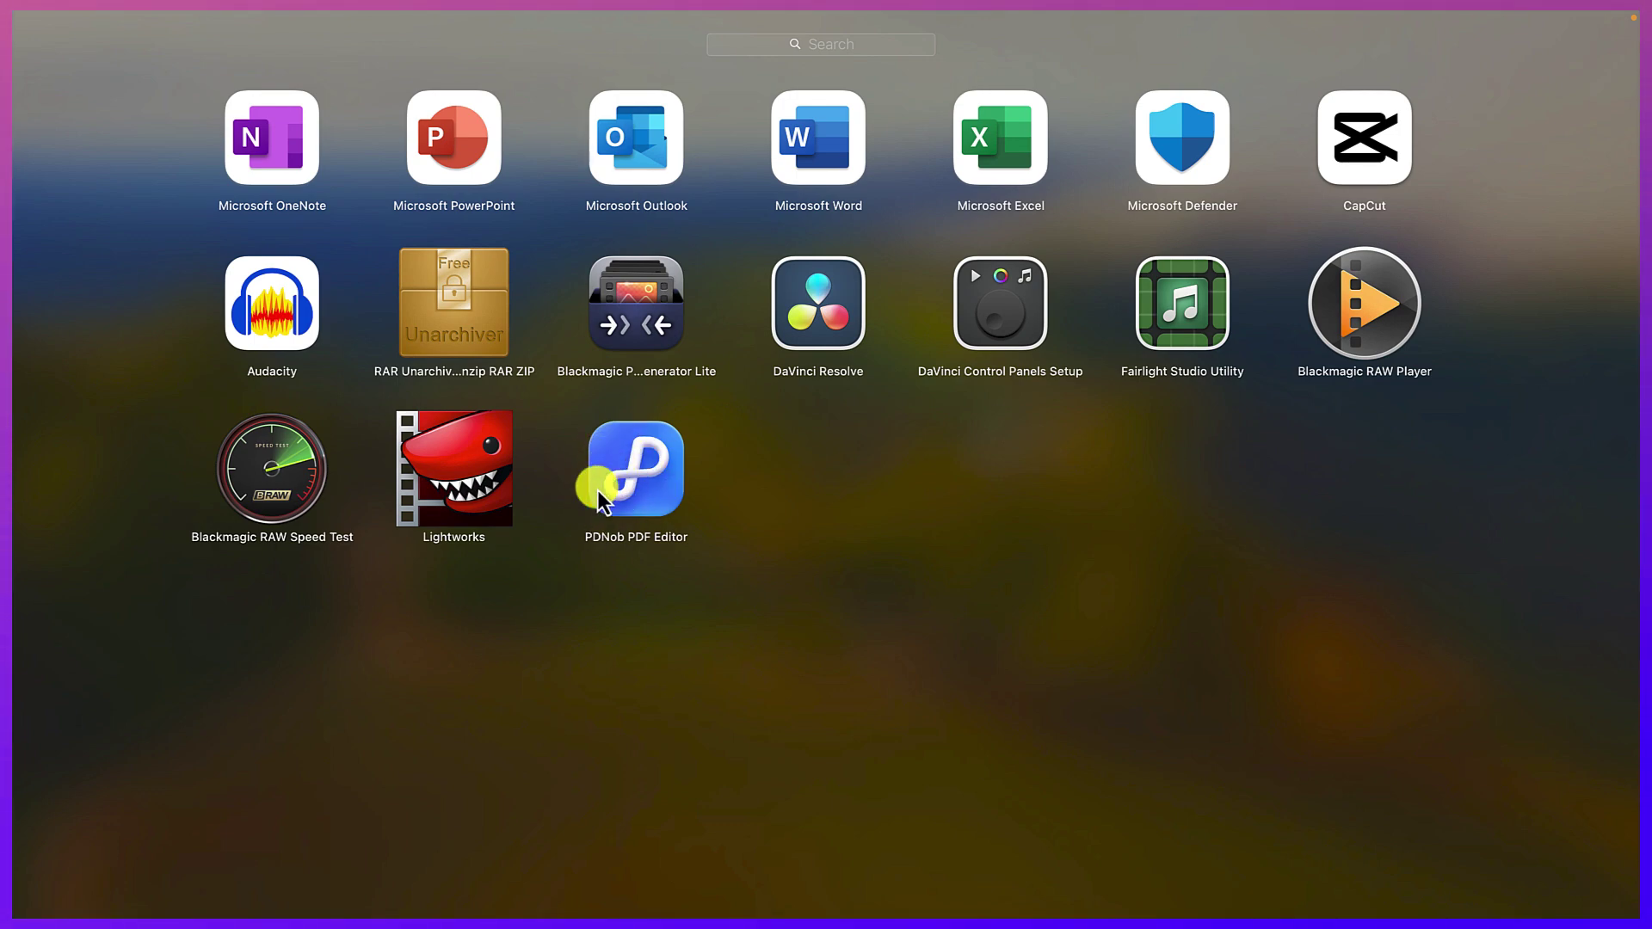
Launch PDNob PDF Editor from Launchpad and start browsing for a PDF.
{"action": "left_click", "coordinate": [631, 462]}
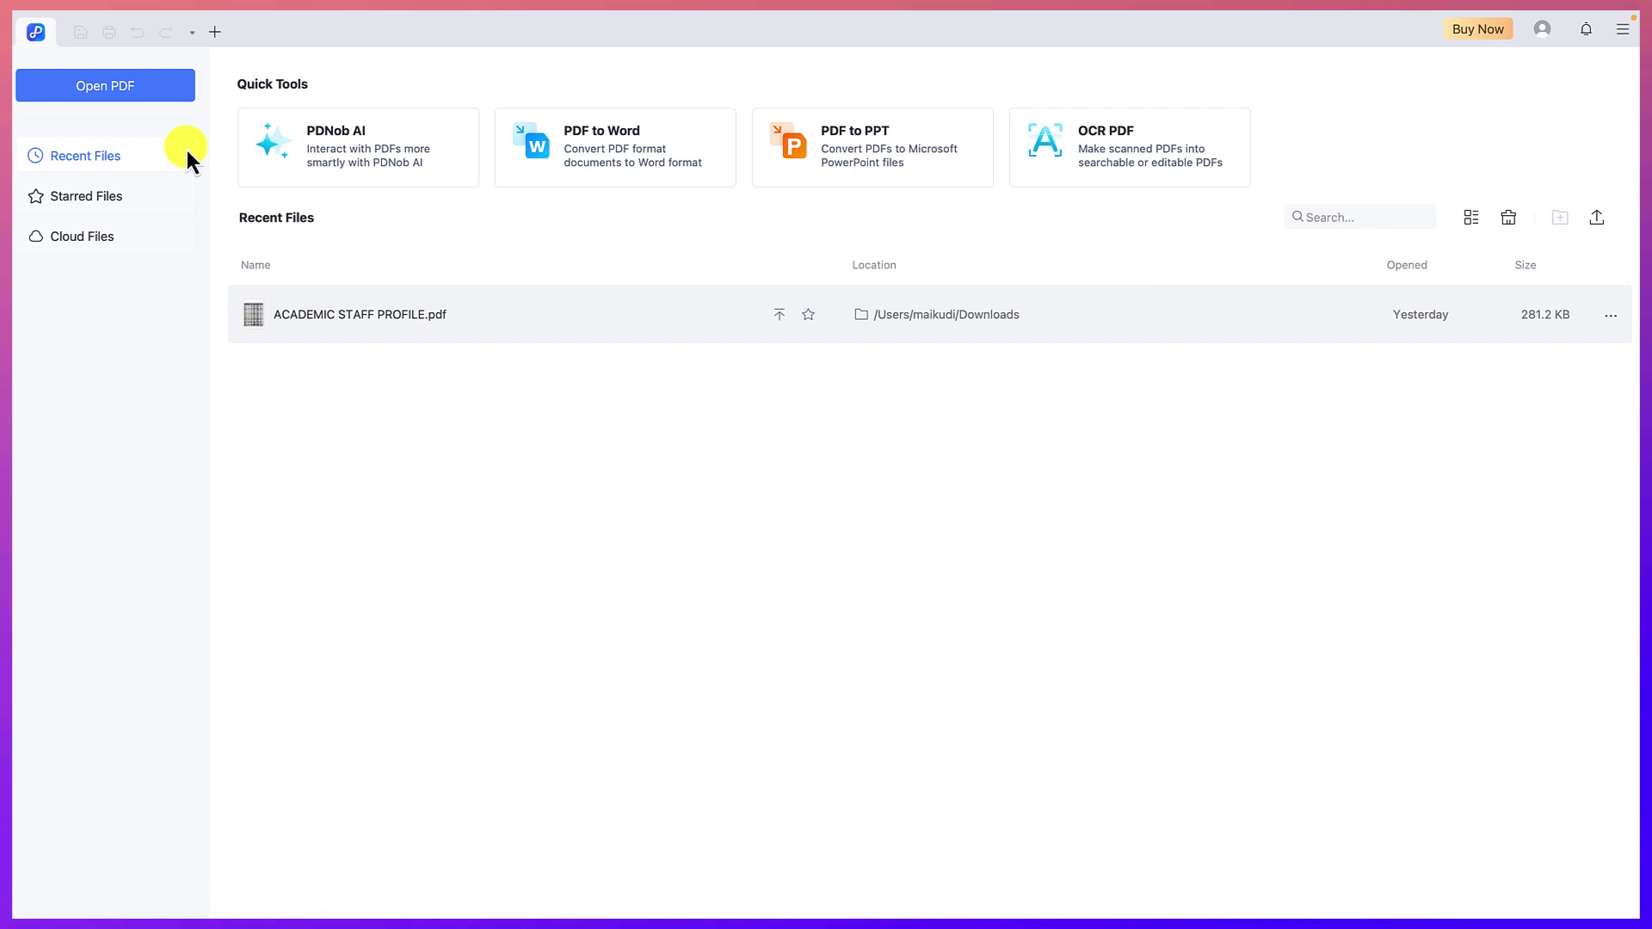
{"action": "left_click", "coordinate": [122, 93]}
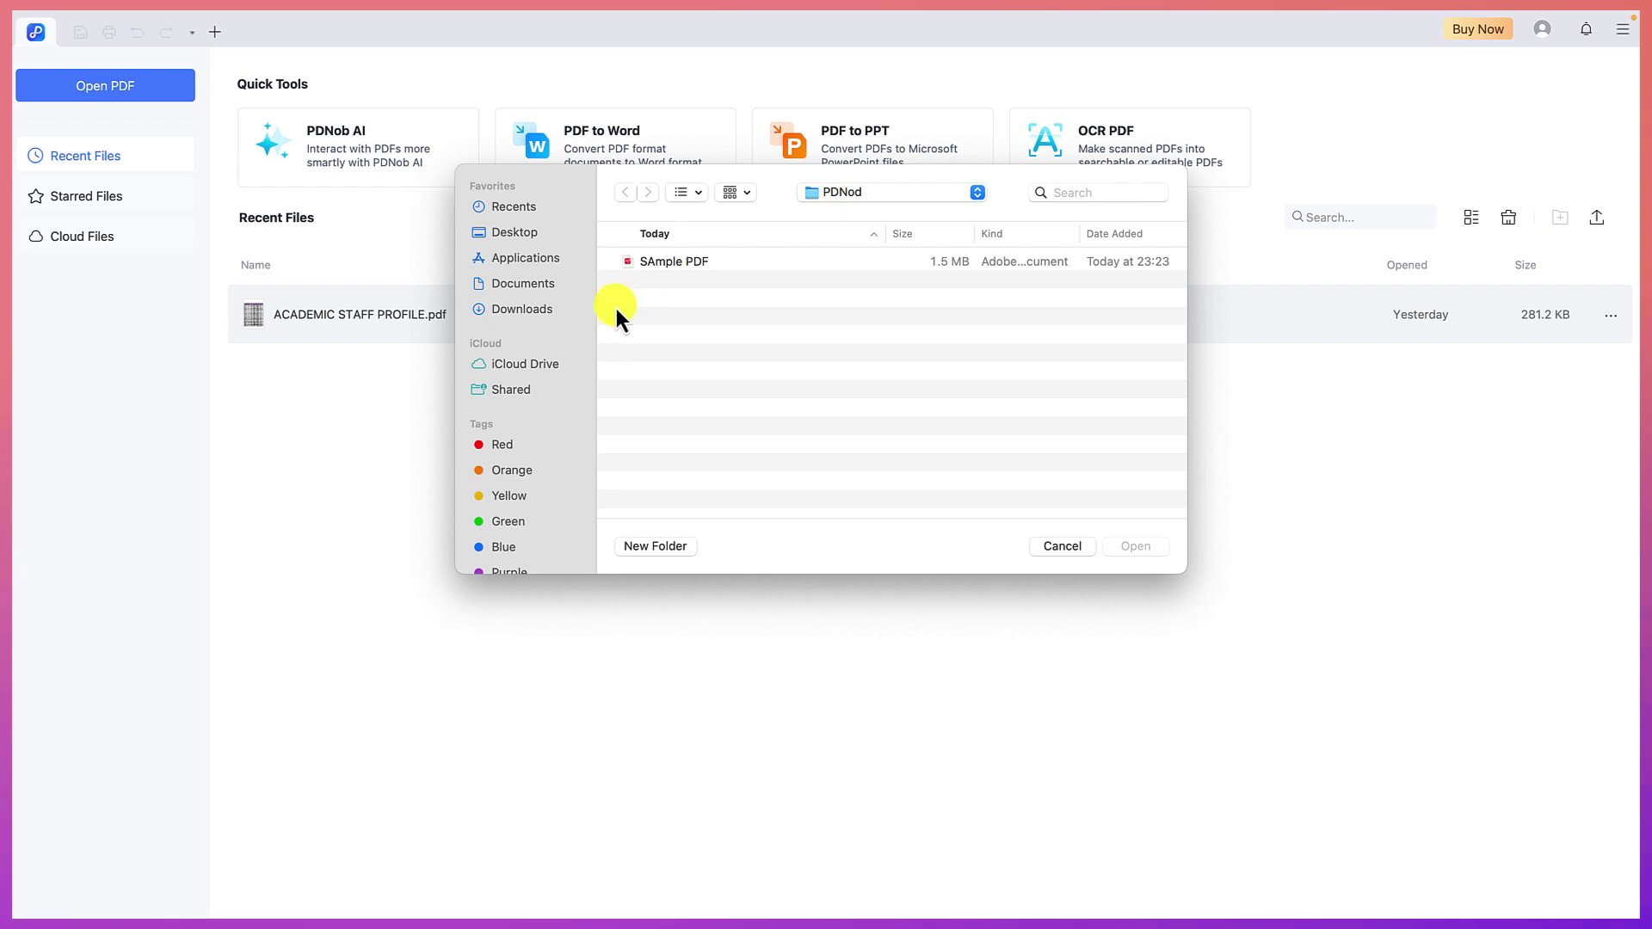
Open SAmple PDF from the PDNod folder, then switch to the pan tool.
{"action": "left_click", "coordinate": [688, 264]}
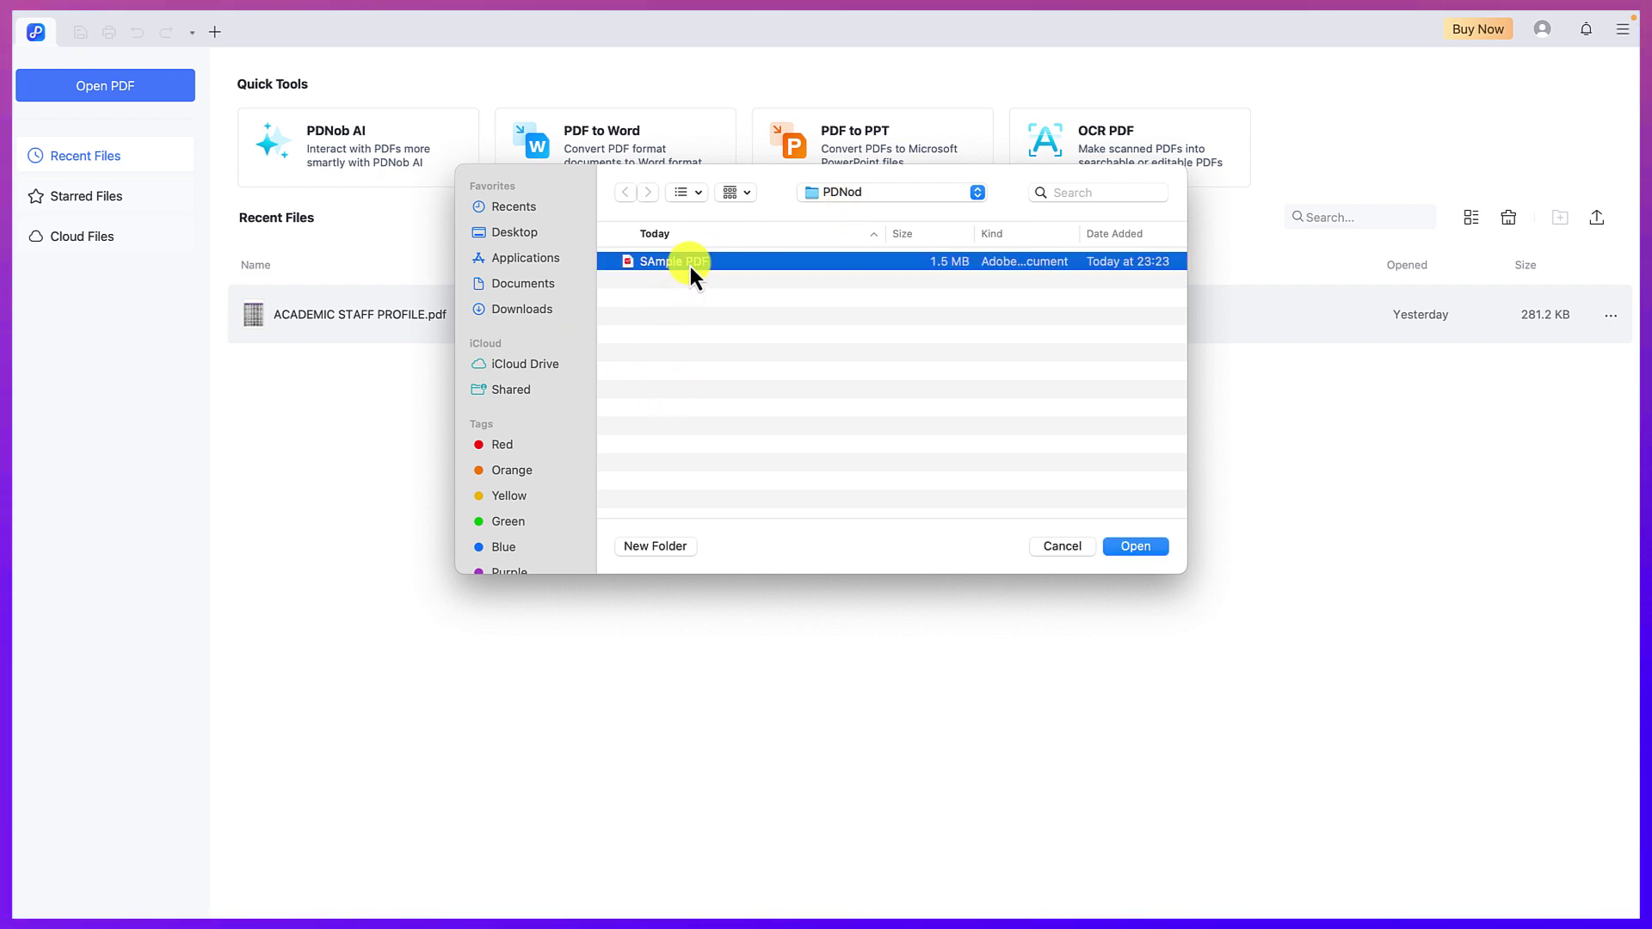
{"action": "left_click", "coordinate": [1137, 547]}
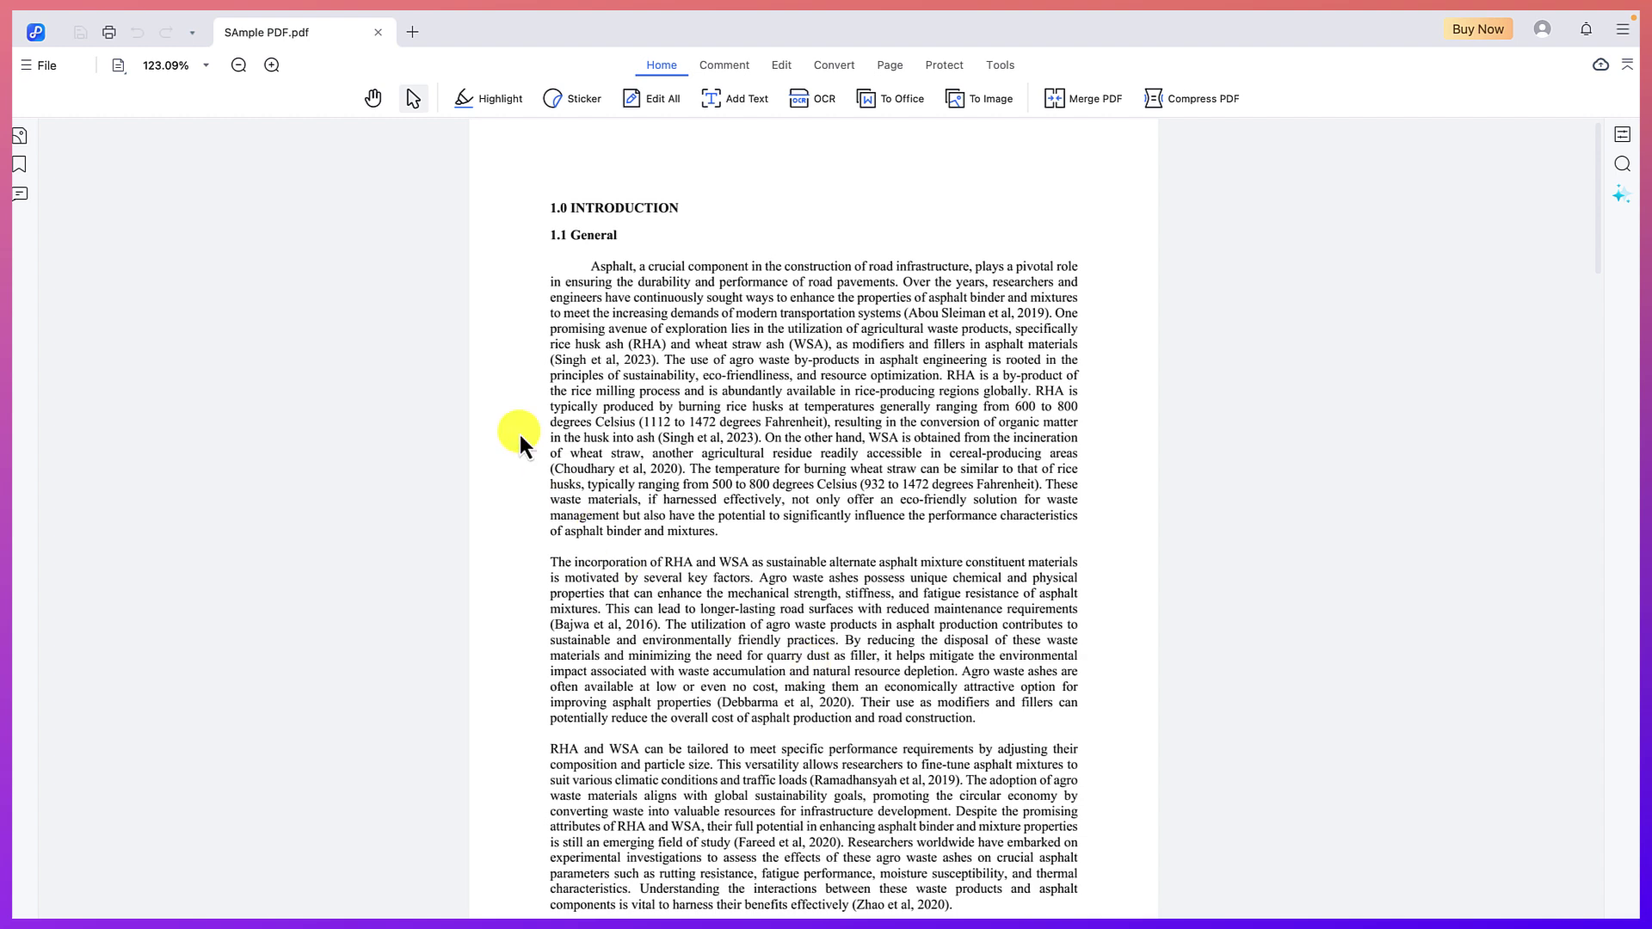
{"action": "left_click", "coordinate": [372, 98]}
{"action": "left_click_drag", "start_coordinate": [859, 468], "coordinate": [849, 270]}
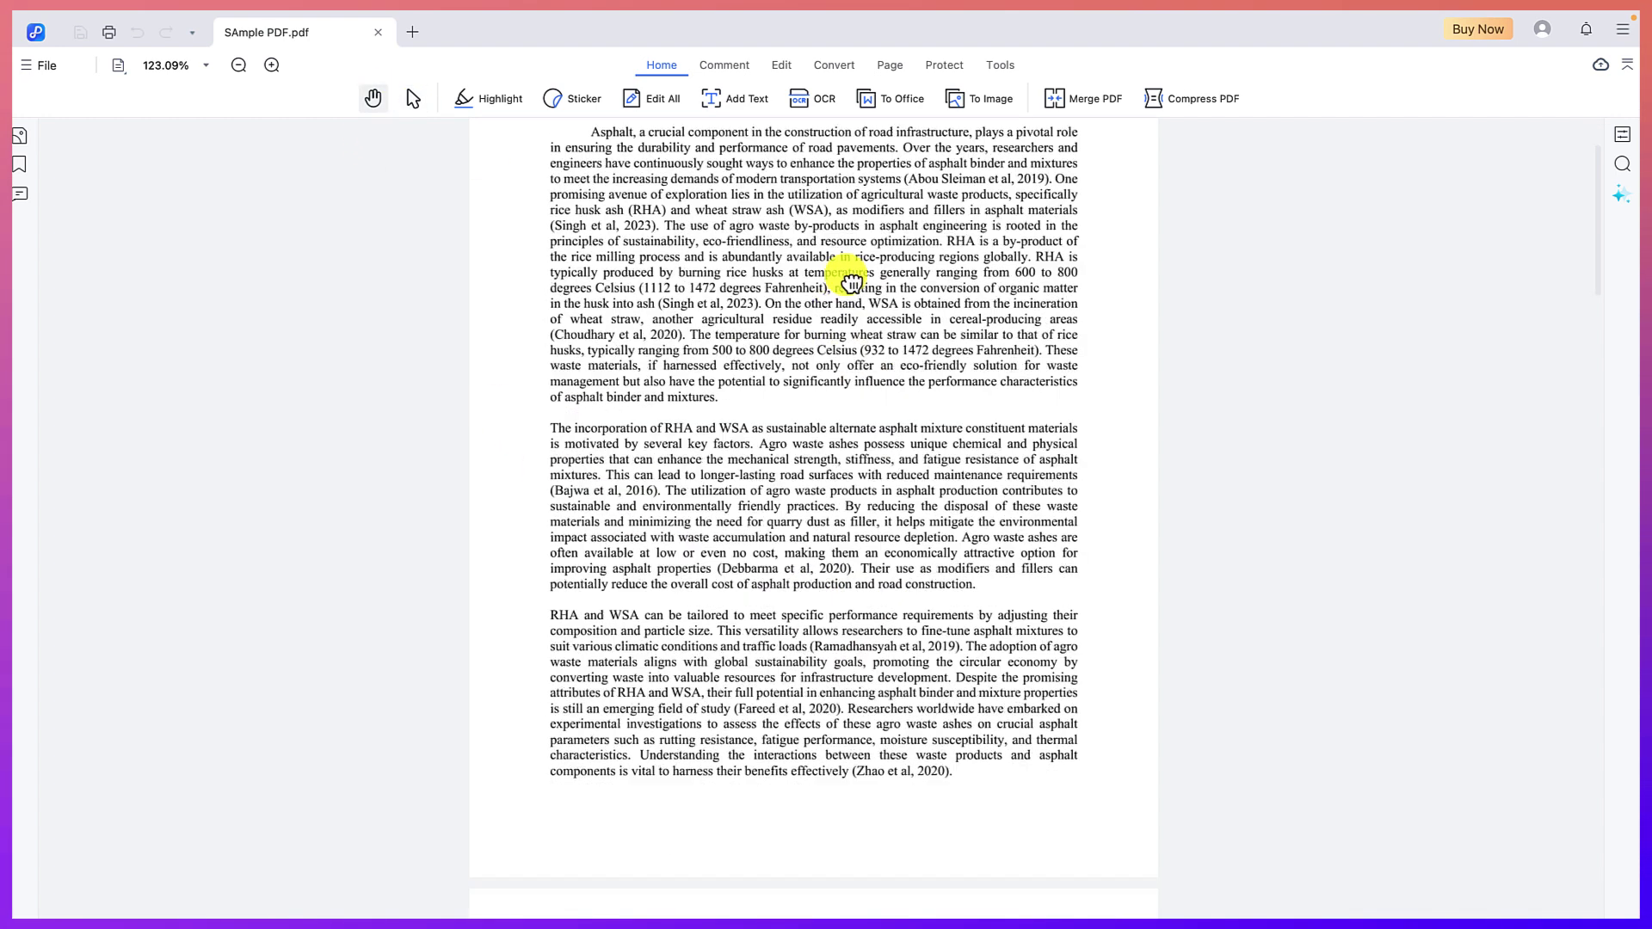
{"action": "mouse_move", "coordinate": [861, 325]}
{"action": "left_mouse_down"}
{"action": "mouse_move", "coordinate": [849, 525]}
{"action": "mouse_move", "coordinate": [860, 312]}
{"action": "mouse_move", "coordinate": [869, 489]}
{"action": "mouse_move", "coordinate": [863, 173]}
{"action": "left_mouse_up"}
{"action": "left_click_drag", "start_coordinate": [864, 376], "coordinate": [867, 321]}
{"action": "mouse_move", "coordinate": [819, 398]}
{"action": "left_mouse_down"}
{"action": "mouse_move", "coordinate": [840, 230]}
{"action": "mouse_move", "coordinate": [815, 852]}
{"action": "left_mouse_up"}
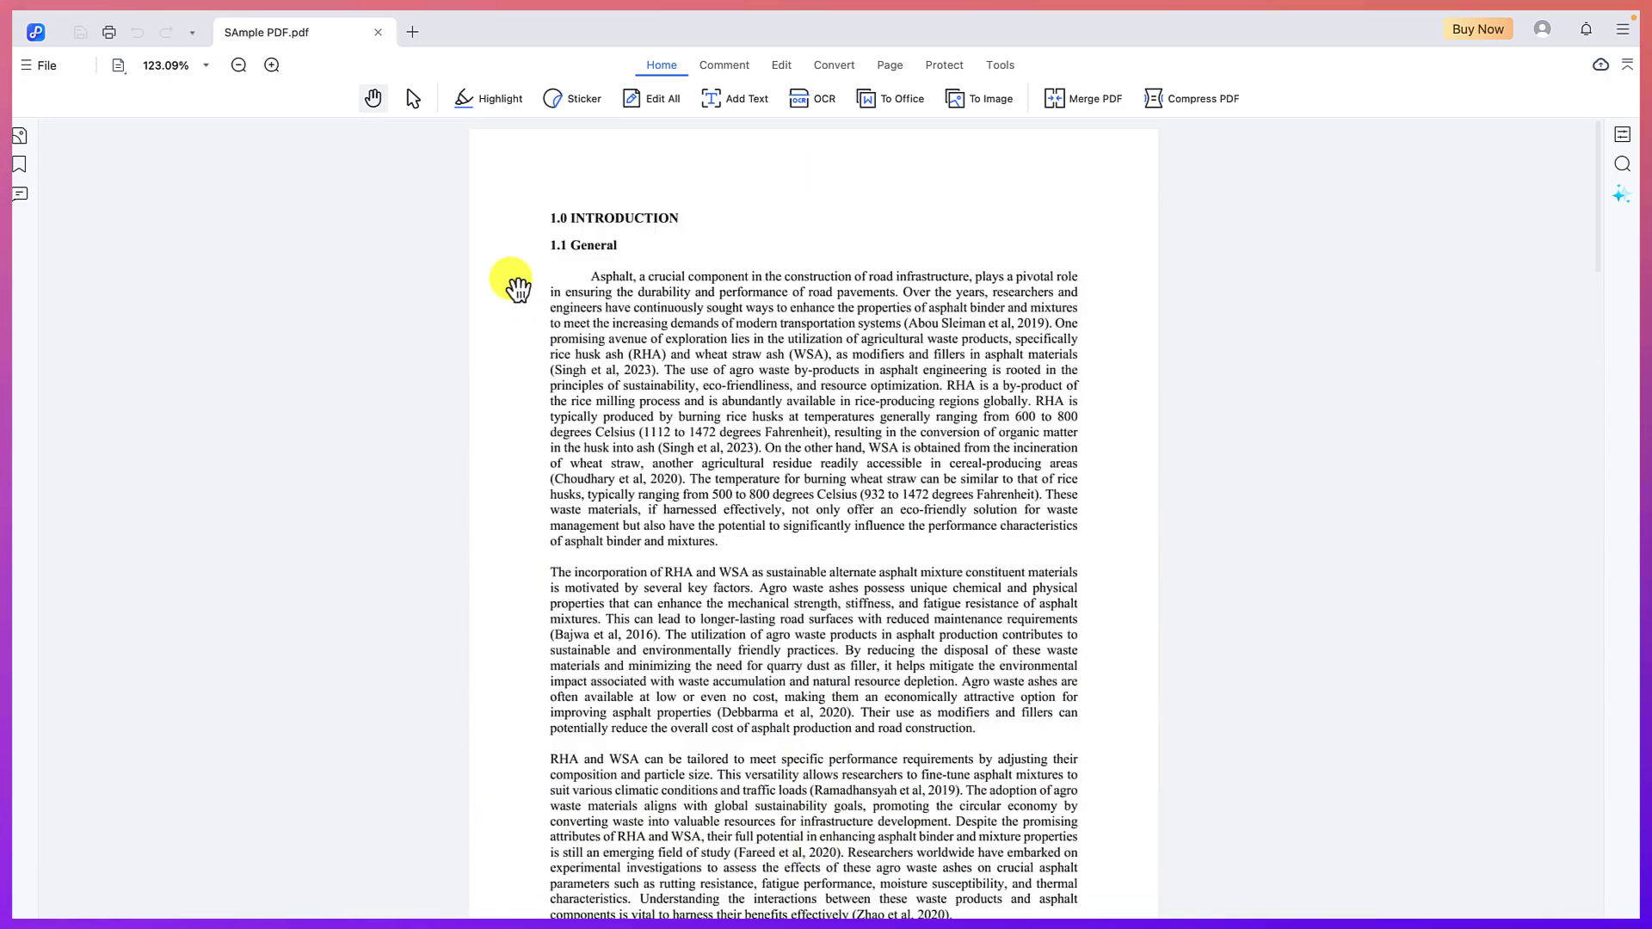
{"action": "left_click", "coordinate": [415, 105]}
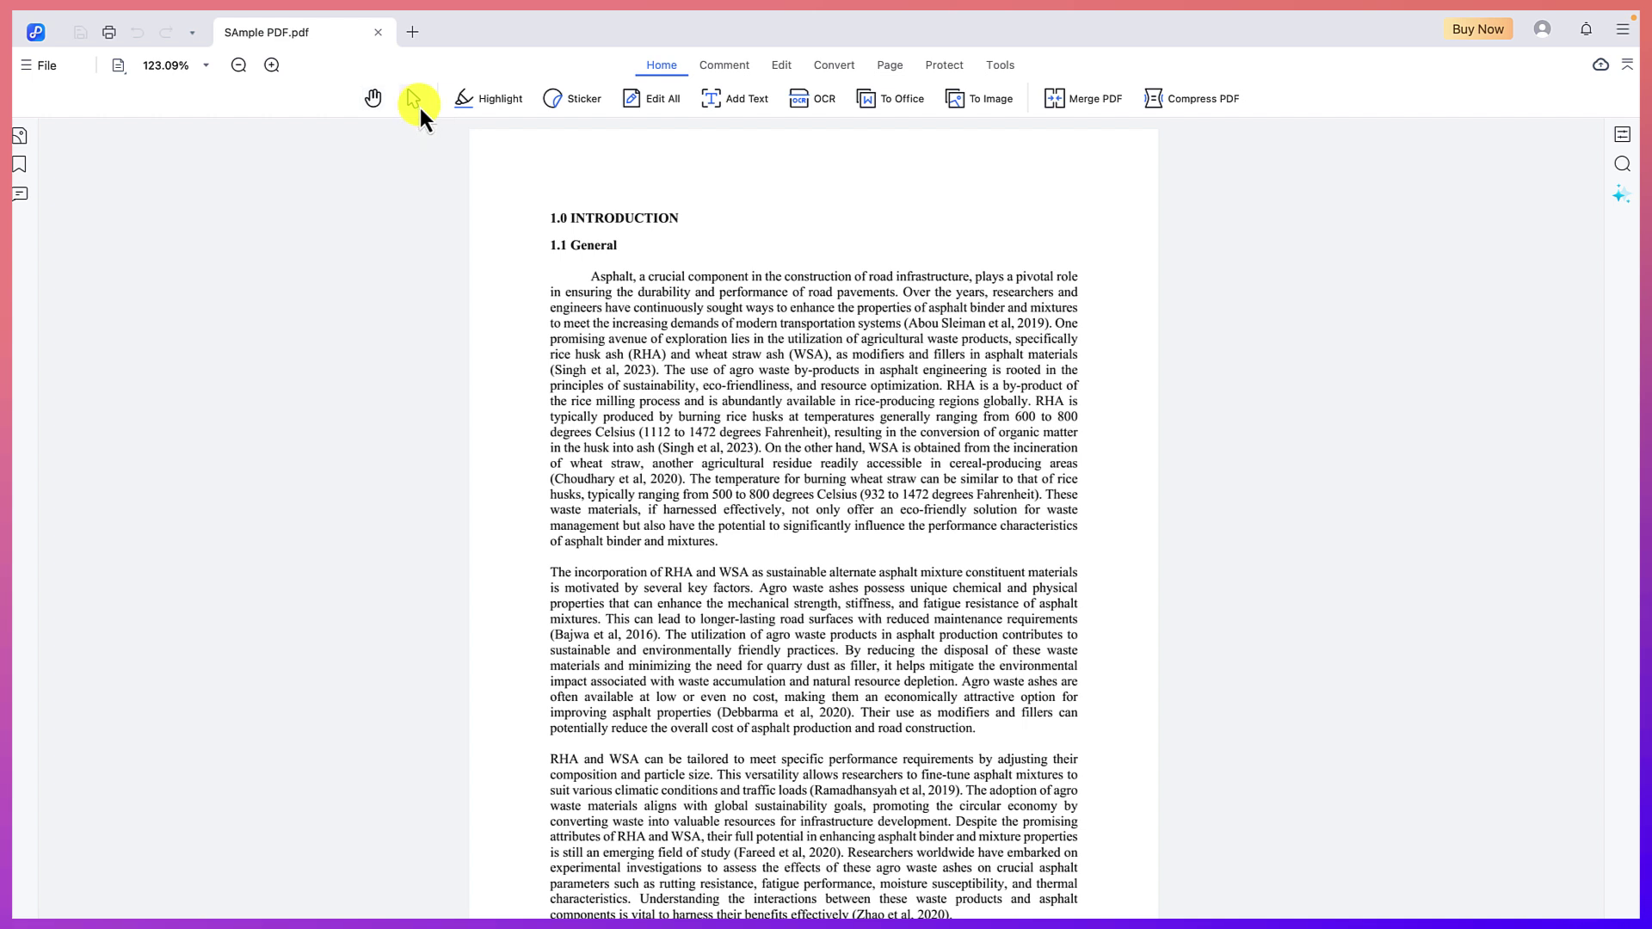
{"action": "left_click_drag", "start_coordinate": [679, 370], "coordinate": [799, 401]}
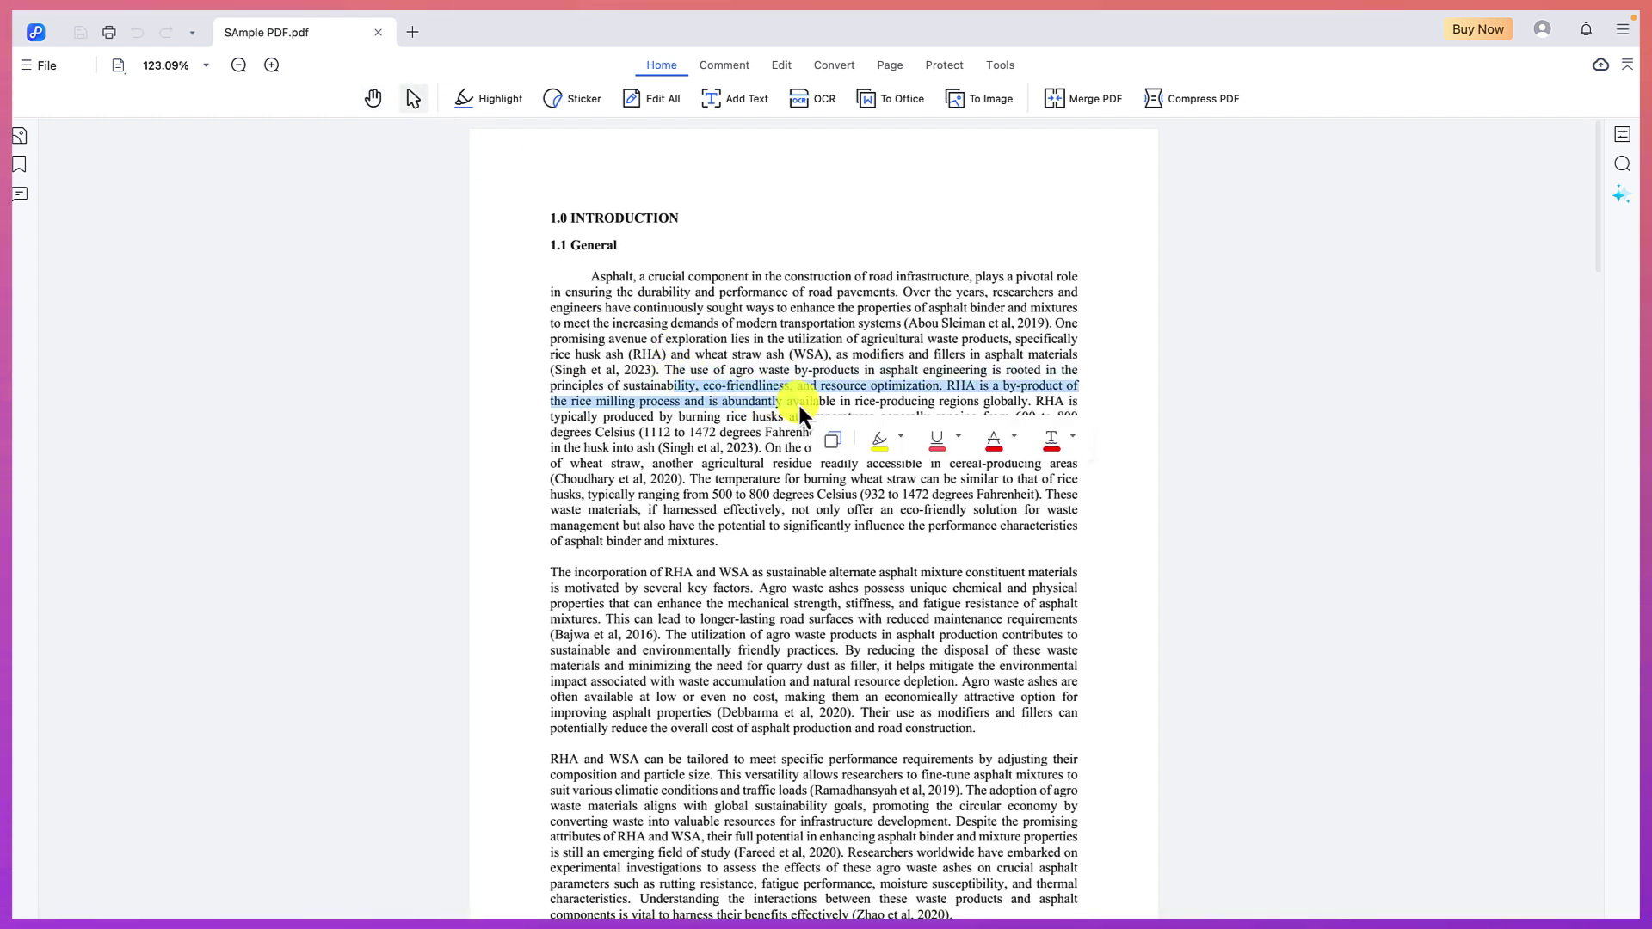
{"action": "left_click", "coordinate": [675, 344]}
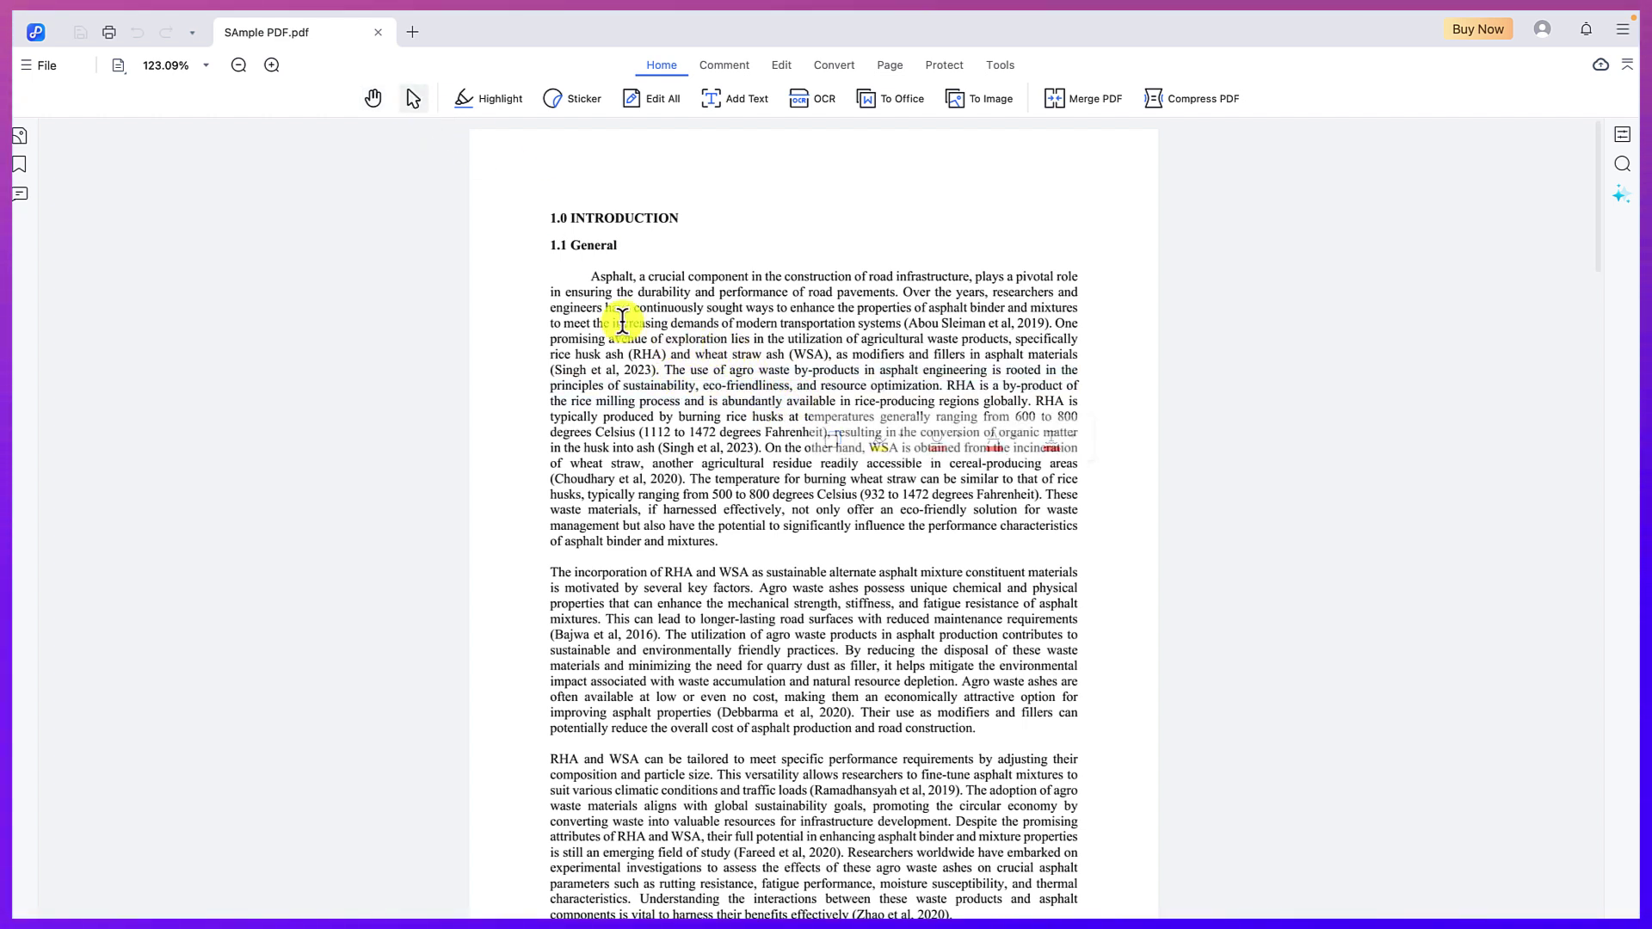
Highlight 'crucial component in the construction' and 'burning rice husks at temperatures' in green.
{"action": "left_click", "coordinate": [472, 105]}
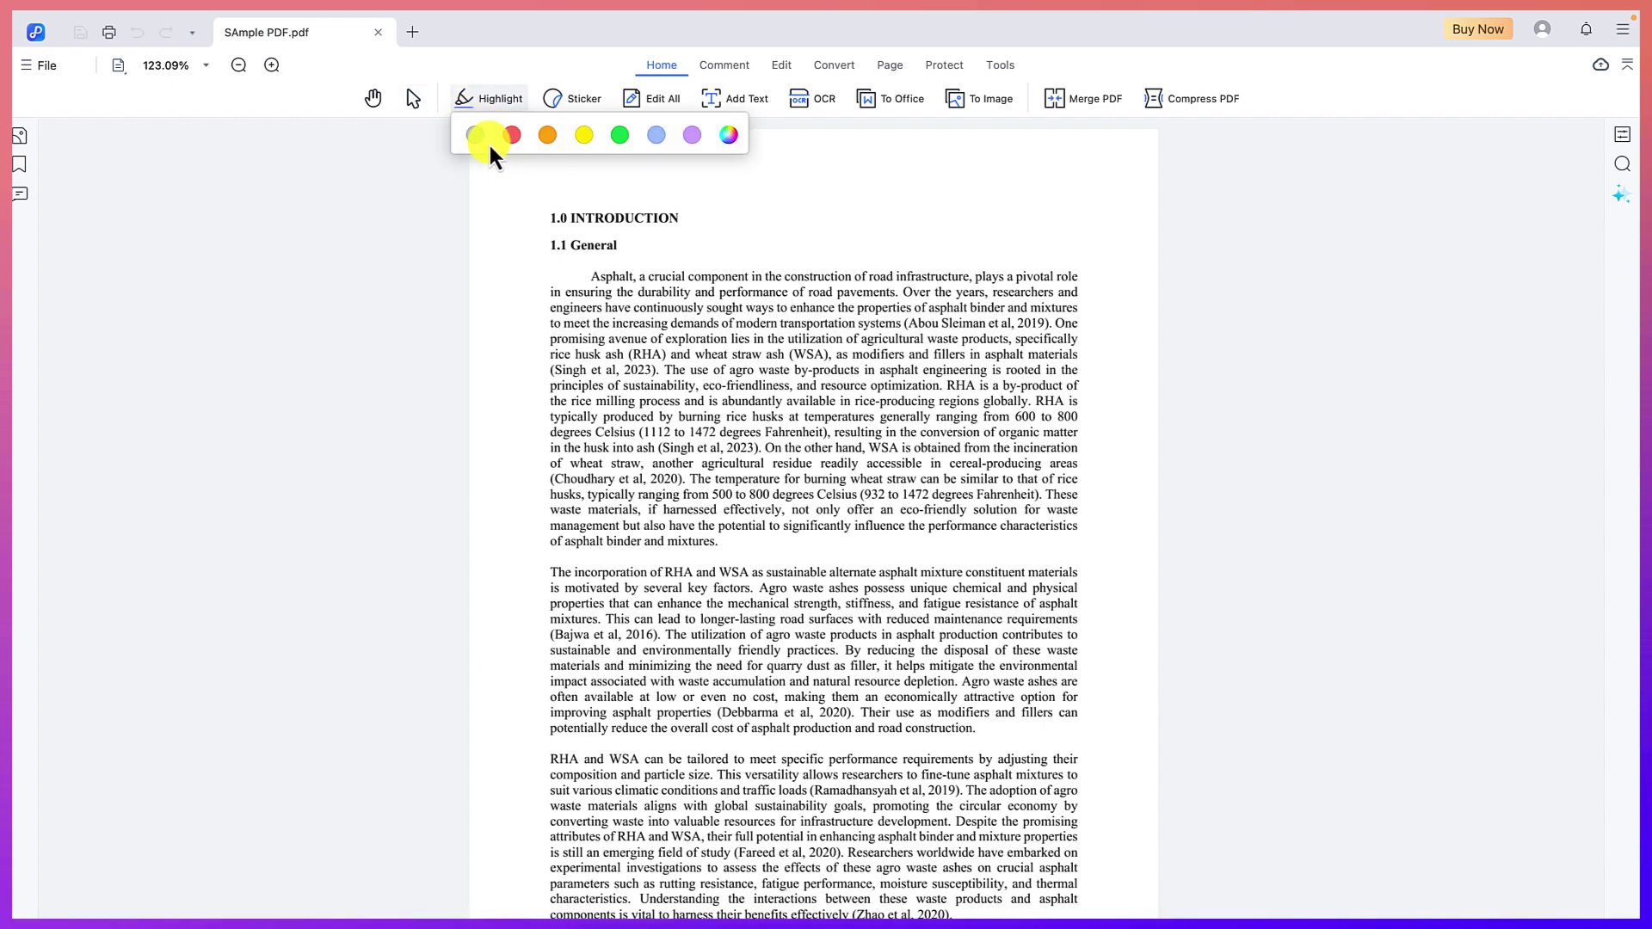
{"action": "left_click", "coordinate": [617, 142]}
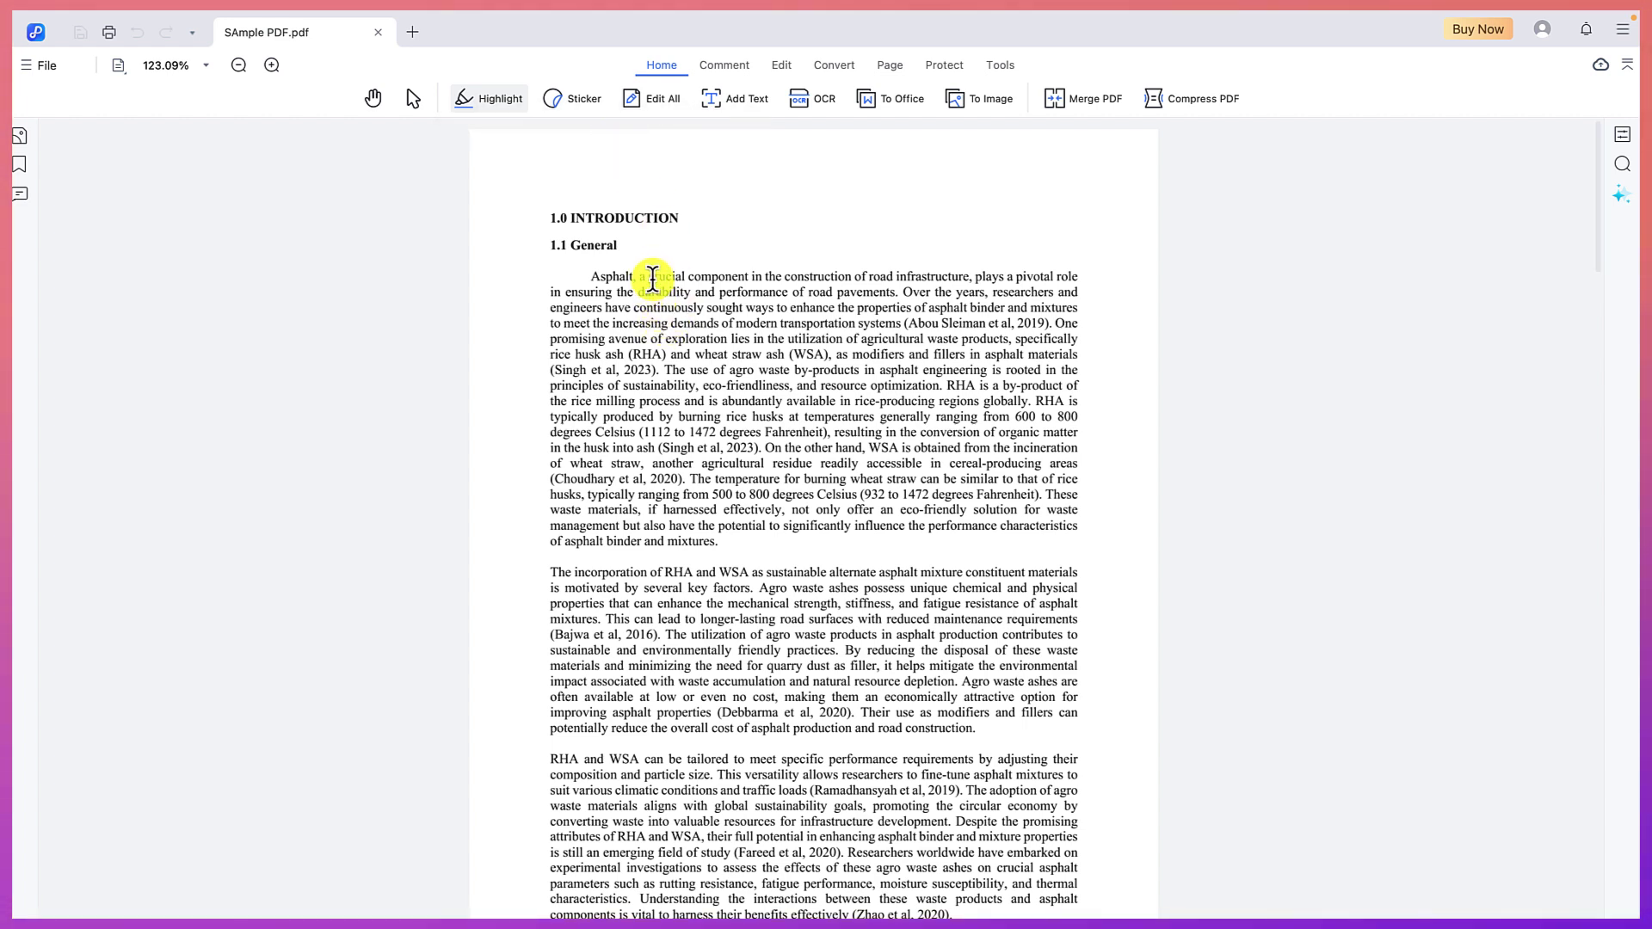
{"action": "left_click_drag", "start_coordinate": [648, 276], "coordinate": [852, 275]}
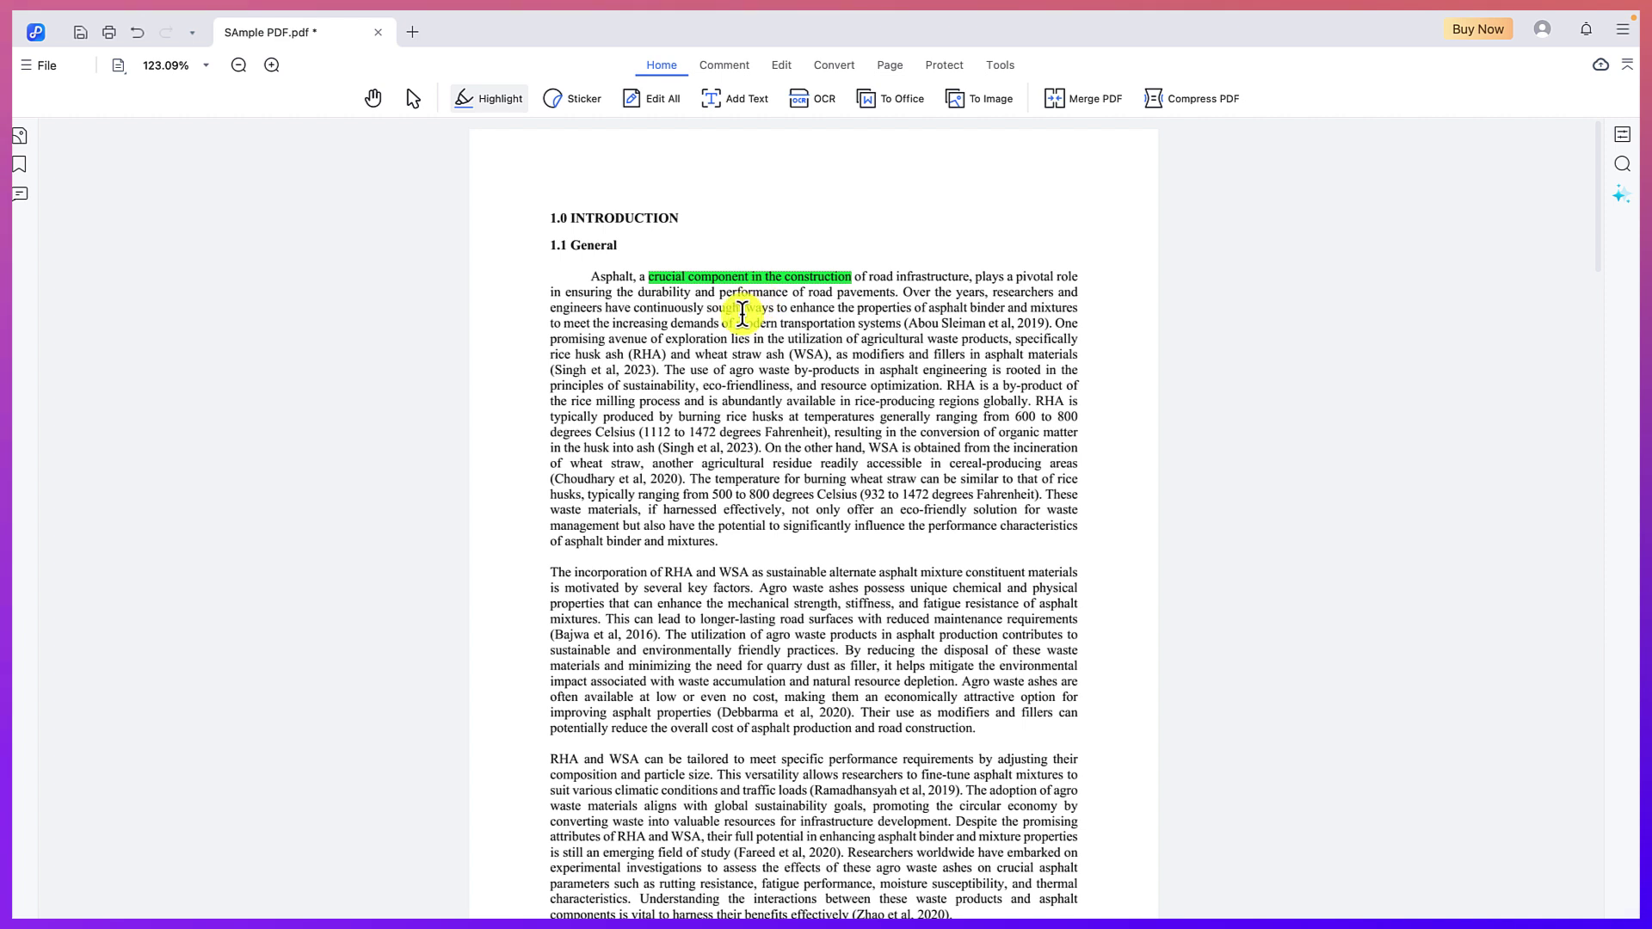
{"action": "mouse_move", "coordinate": [679, 416]}
{"action": "left_mouse_down"}
{"action": "mouse_move", "coordinate": [881, 418]}
{"action": "mouse_move", "coordinate": [872, 406]}
{"action": "mouse_move", "coordinate": [875, 430]}
{"action": "left_mouse_up"}
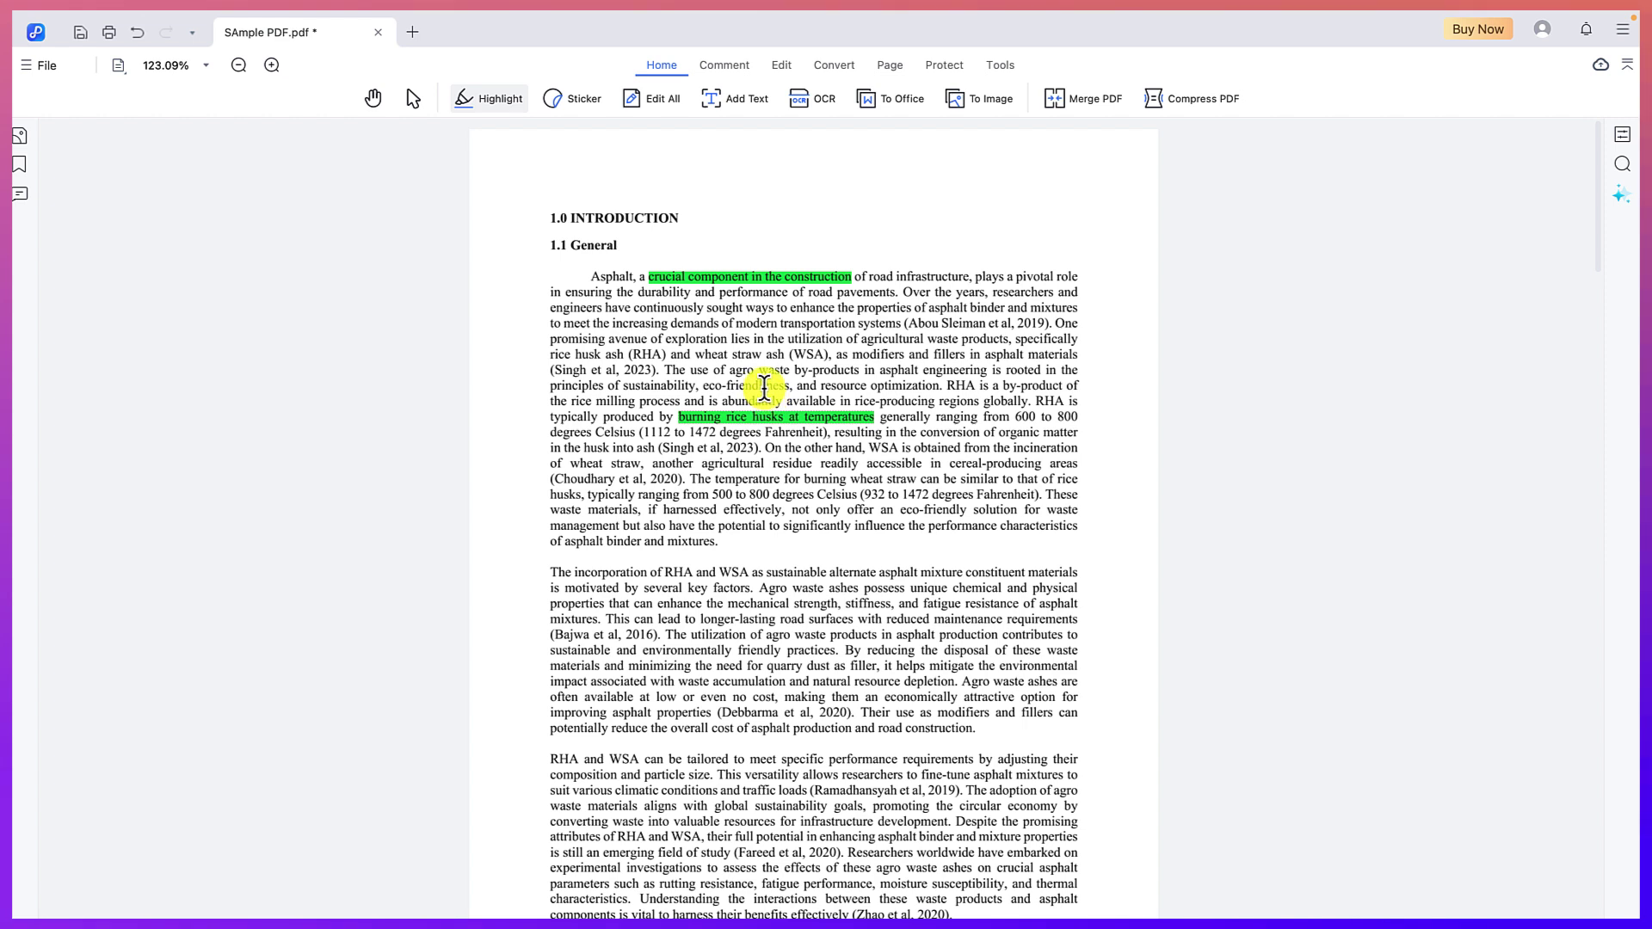
Reopen the highlight colour choices and view the full colour picker, changing nothing.
{"action": "left_click", "coordinate": [502, 98]}
{"action": "left_click", "coordinate": [500, 97]}
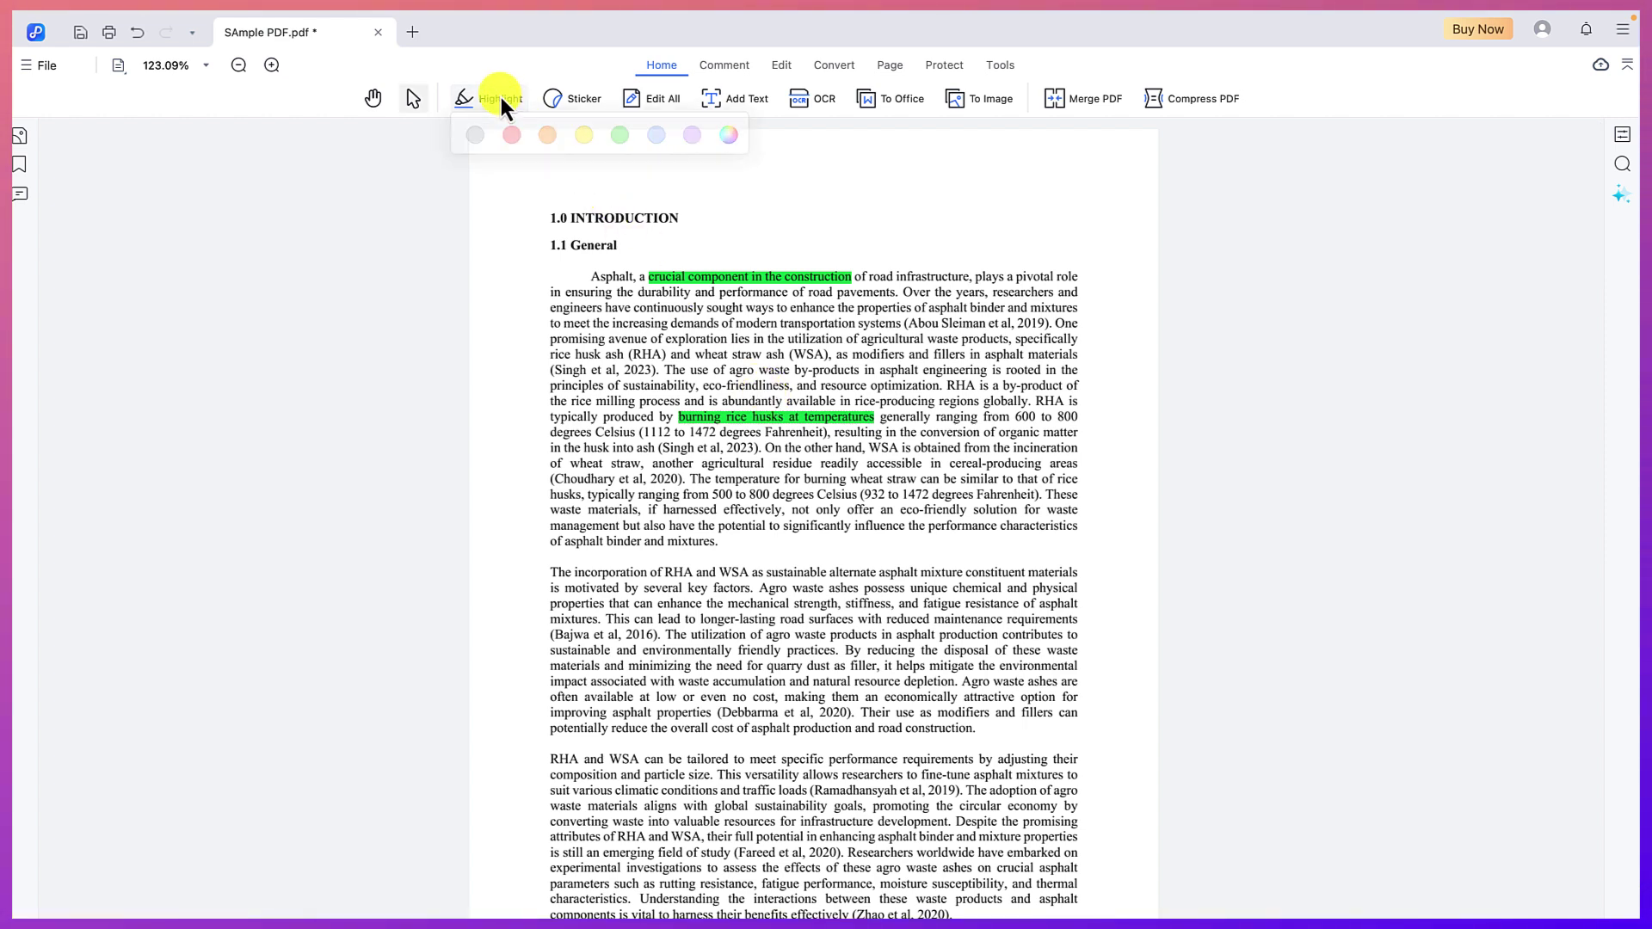
{"action": "left_click", "coordinate": [500, 94]}
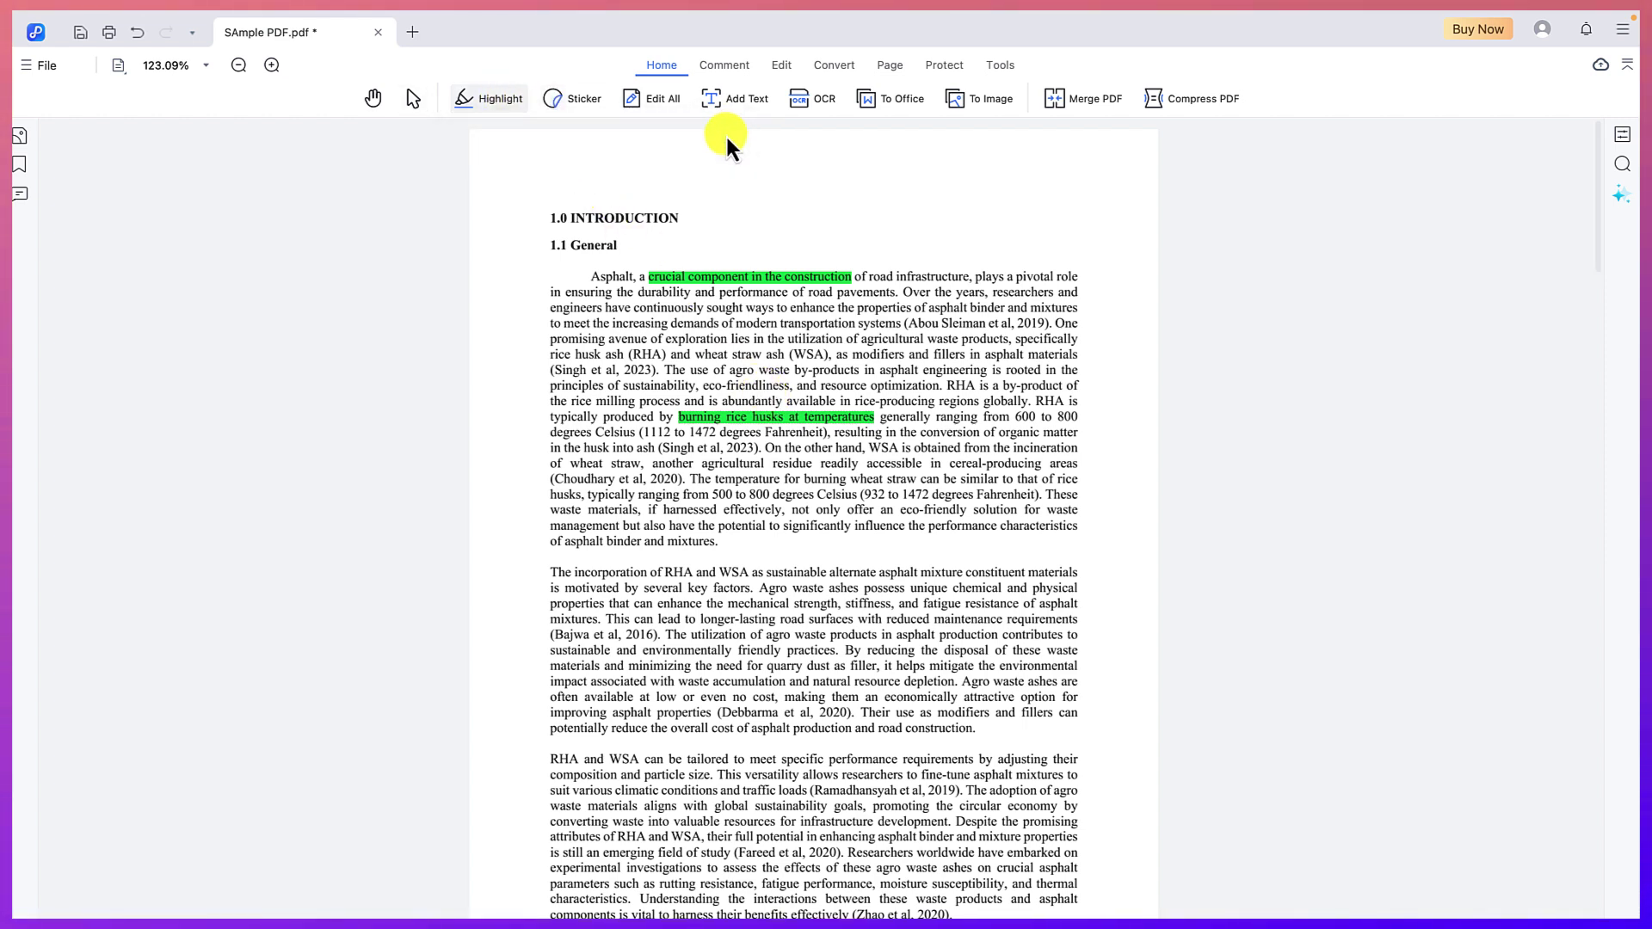
{"action": "left_click", "coordinate": [489, 100]}
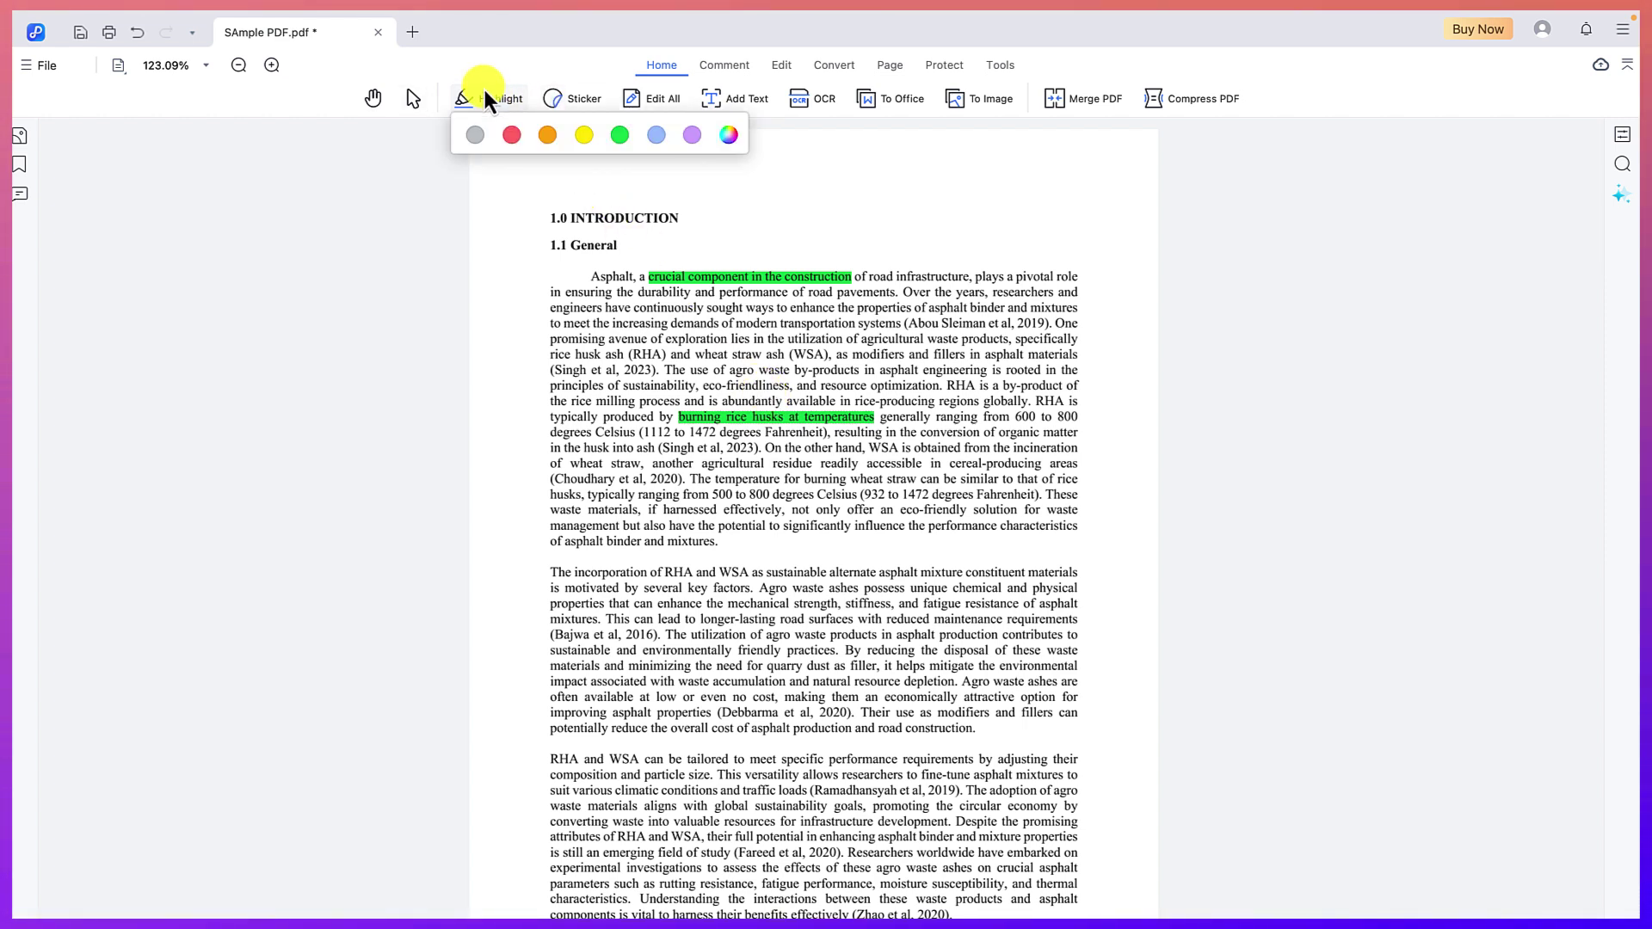
{"action": "left_click", "coordinate": [727, 138]}
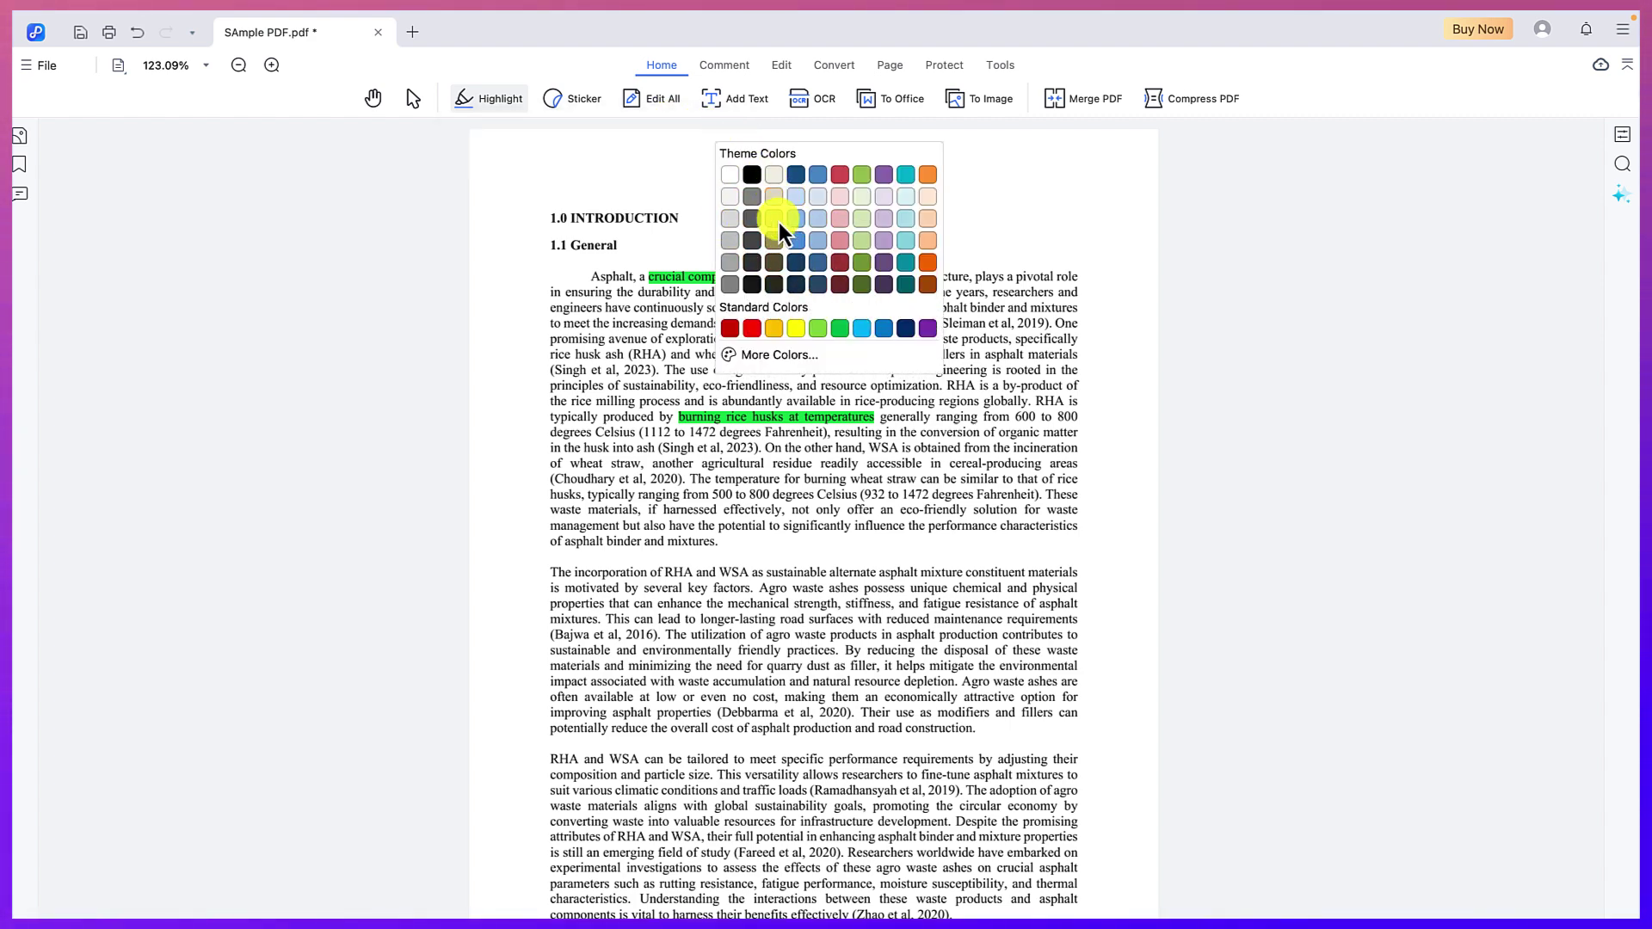
{"action": "left_click", "coordinate": [498, 100]}
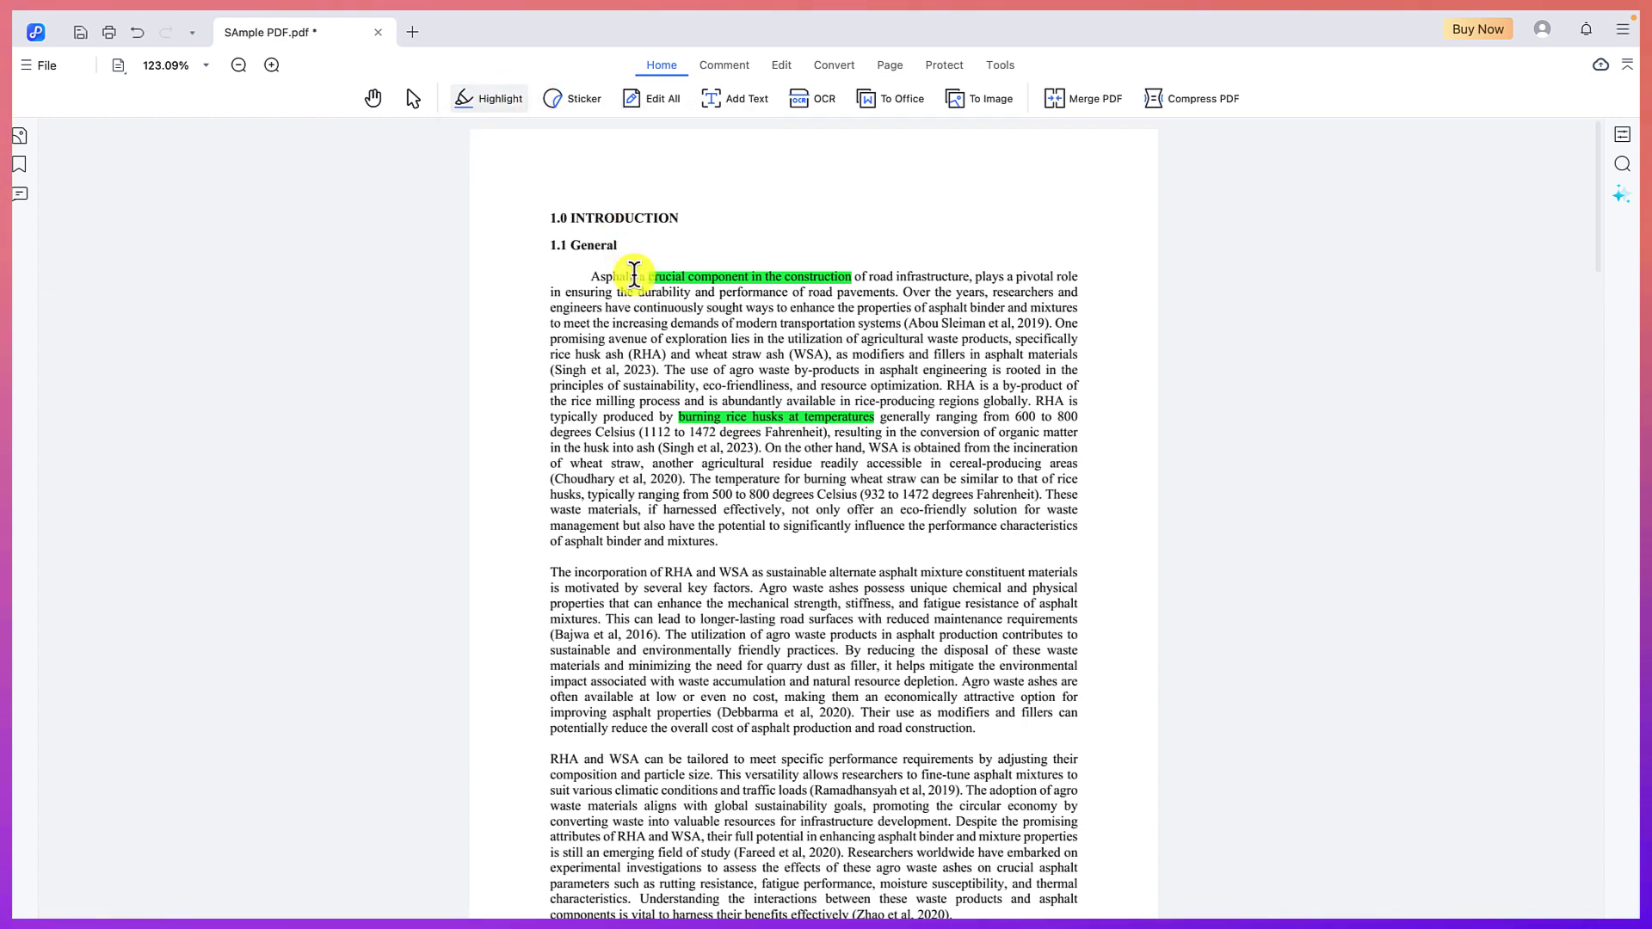
Place the gift sticker from the library at the page's top right and enlarge it.
{"action": "left_click", "coordinate": [575, 100]}
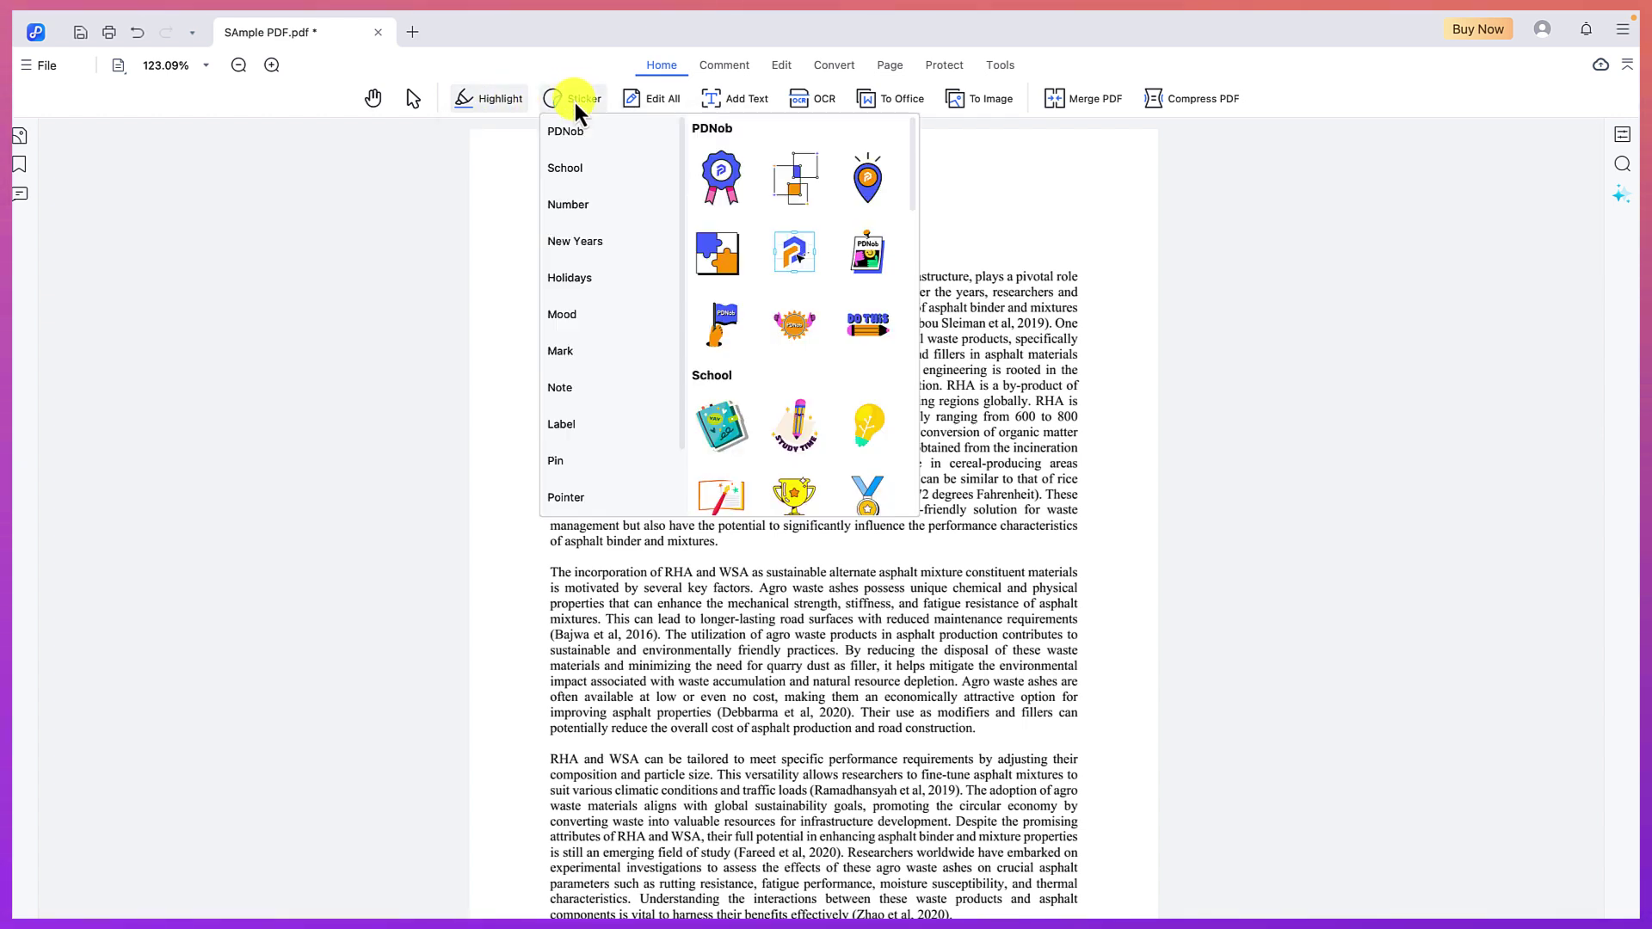
{"action": "left_click", "coordinate": [590, 172]}
{"action": "scroll", "coordinate": [884, 435], "scroll_direction": "down", "scroll_amount": 15}
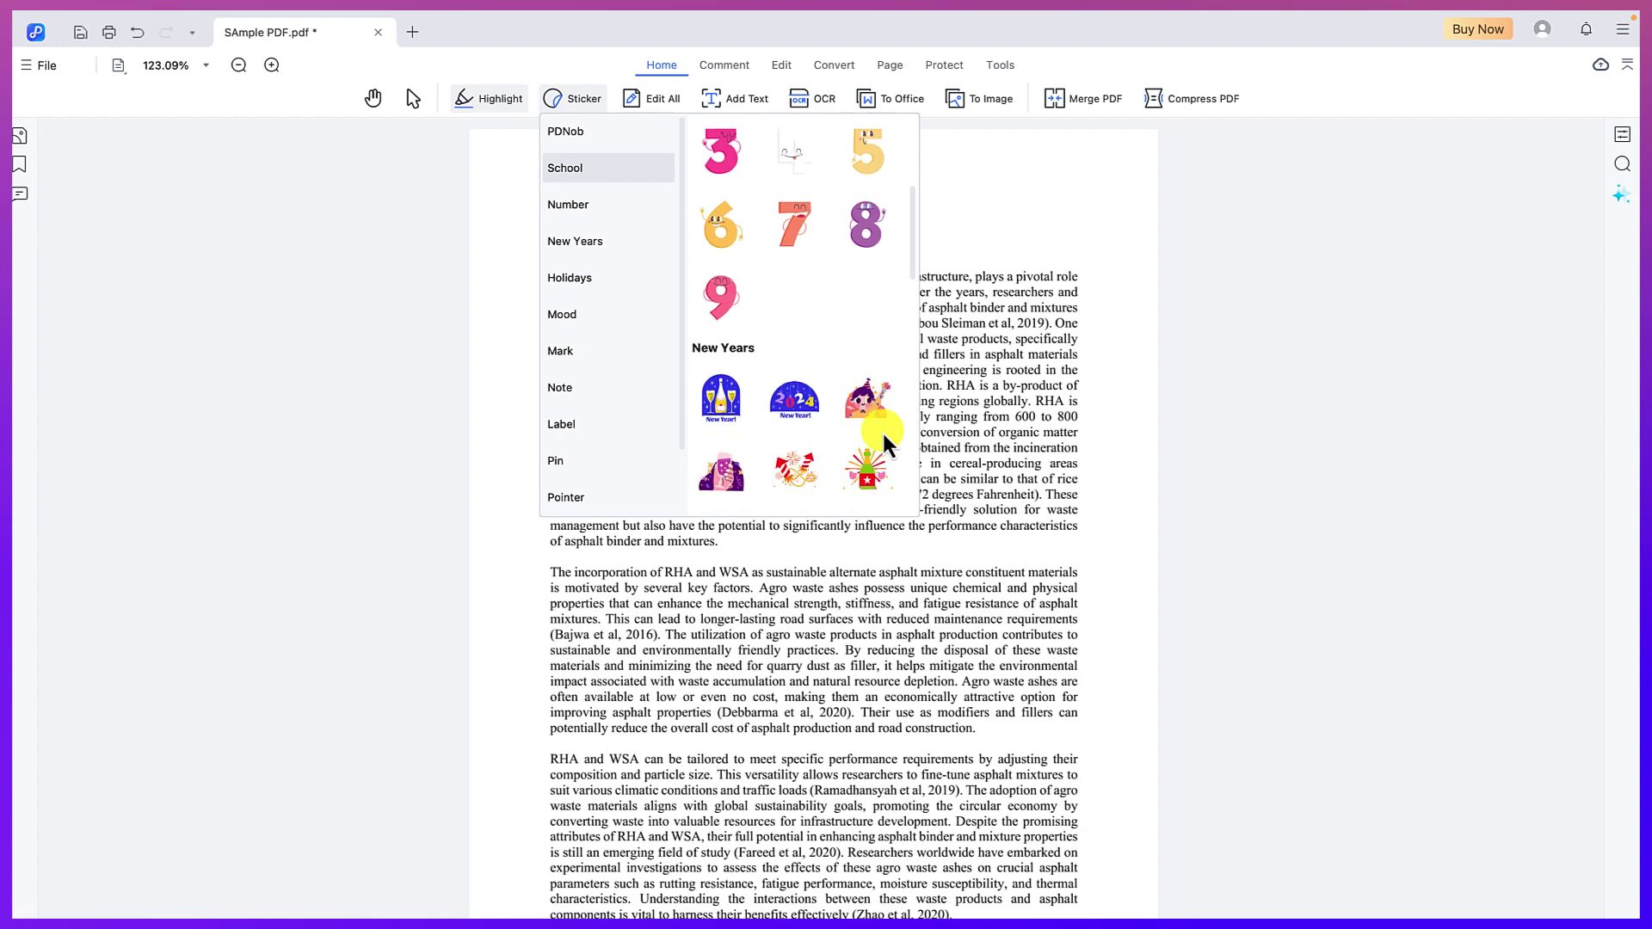
{"action": "scroll", "coordinate": [860, 411], "scroll_direction": "up", "scroll_amount": 5}
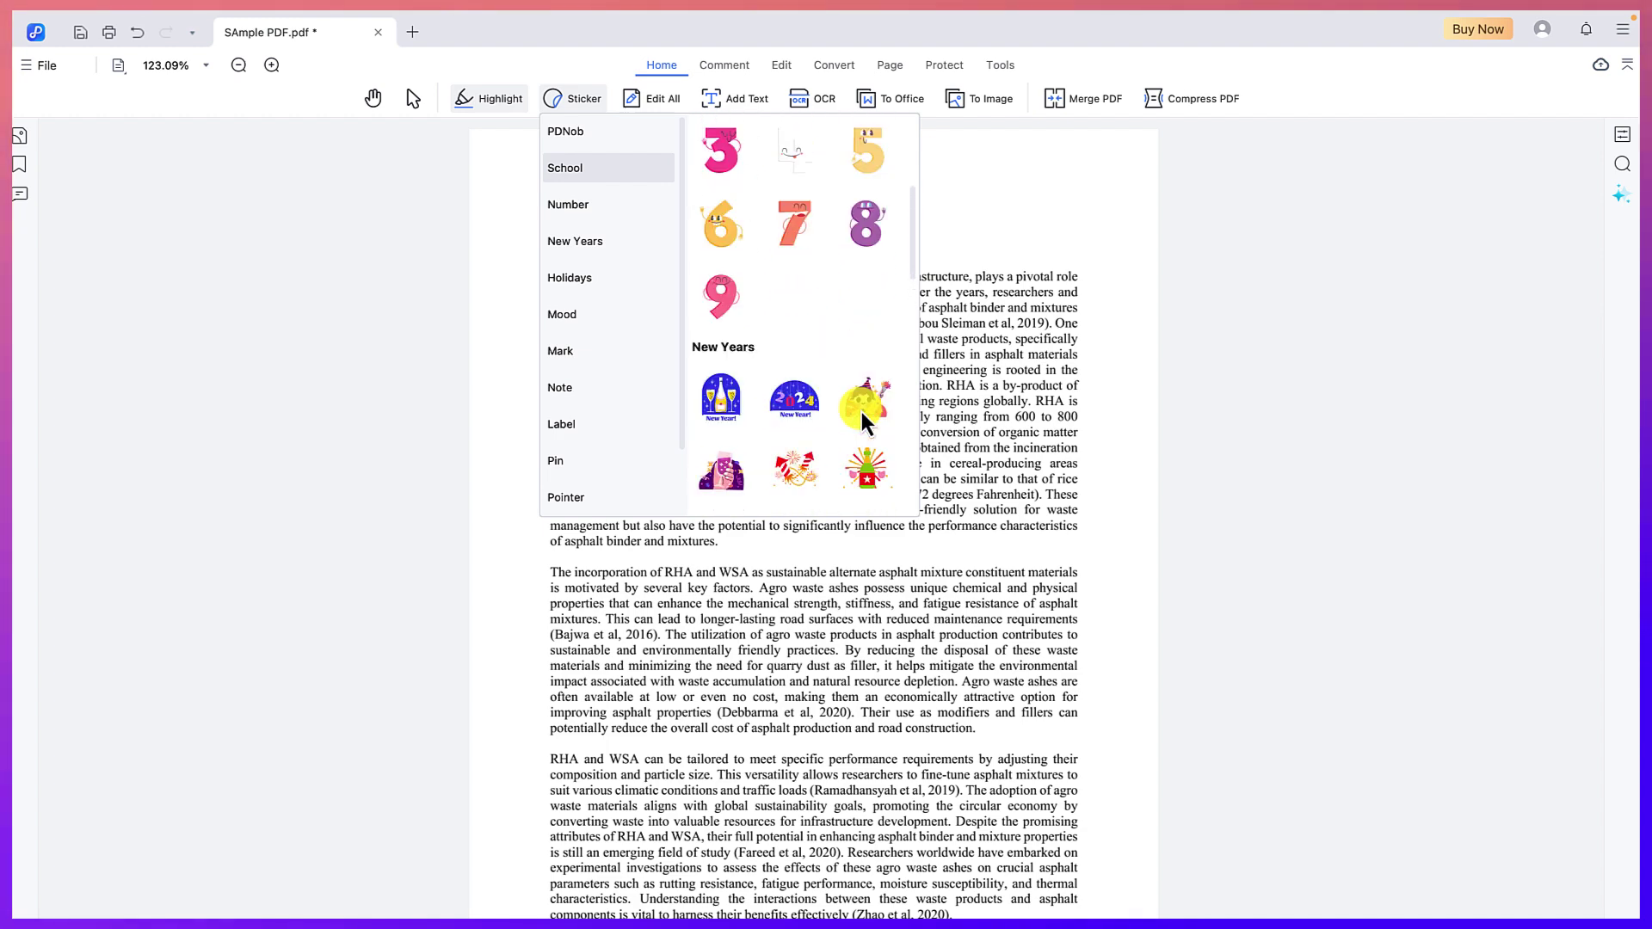
{"action": "scroll", "coordinate": [860, 408], "scroll_direction": "down", "scroll_amount": 3}
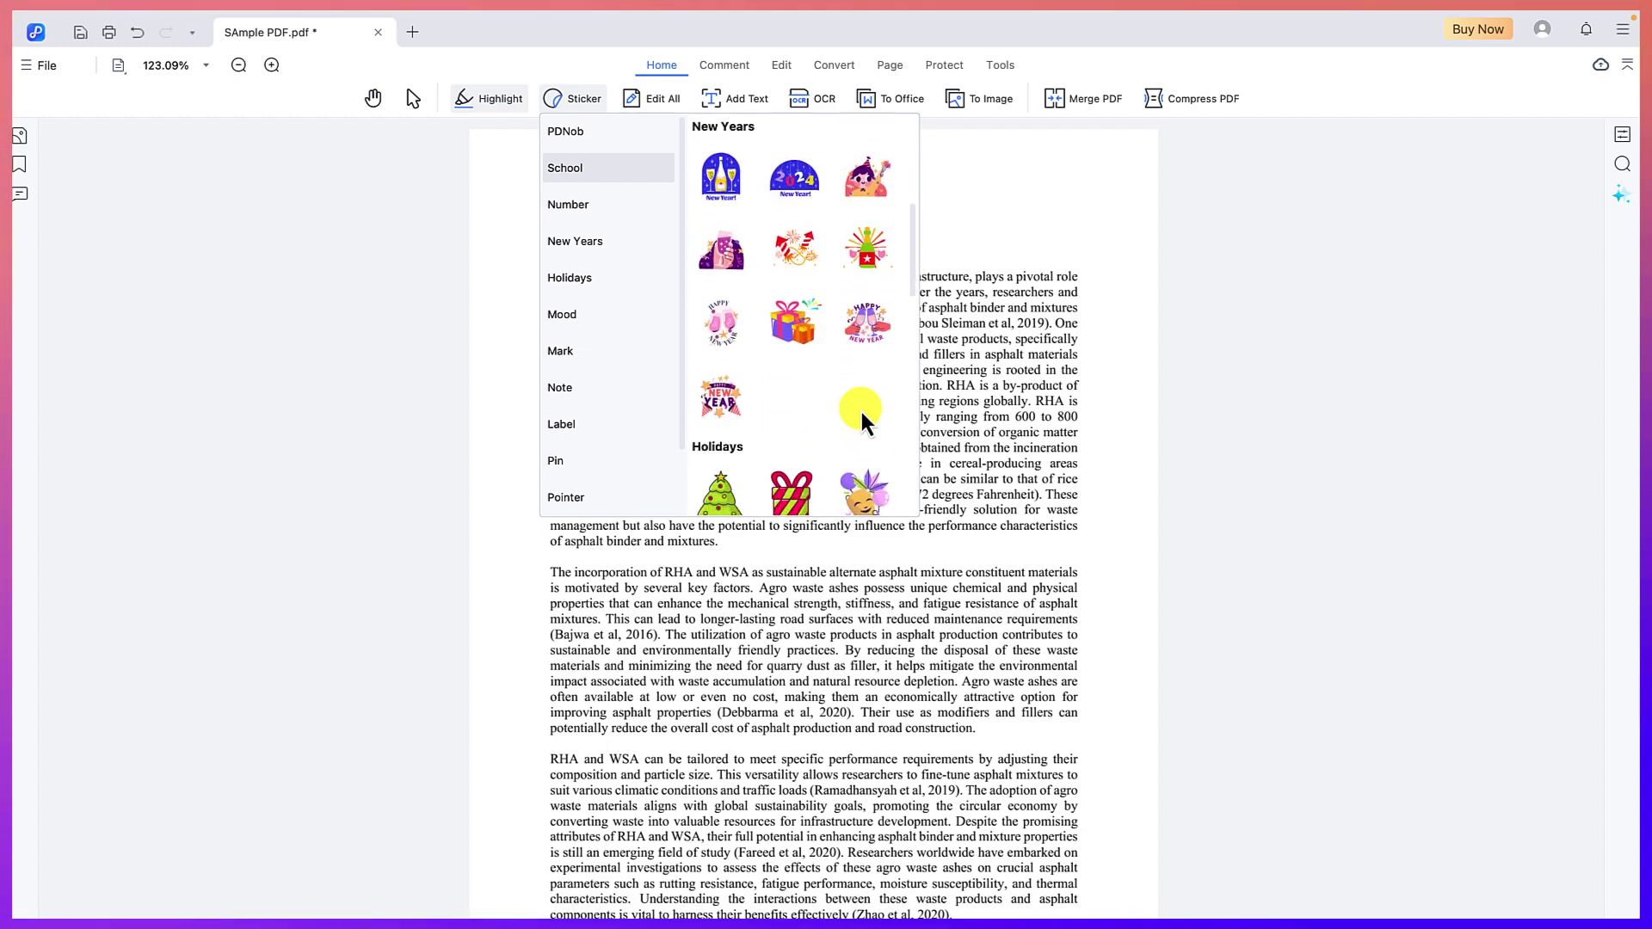
{"action": "left_click", "coordinate": [794, 322]}
{"action": "left_click", "coordinate": [1055, 239]}
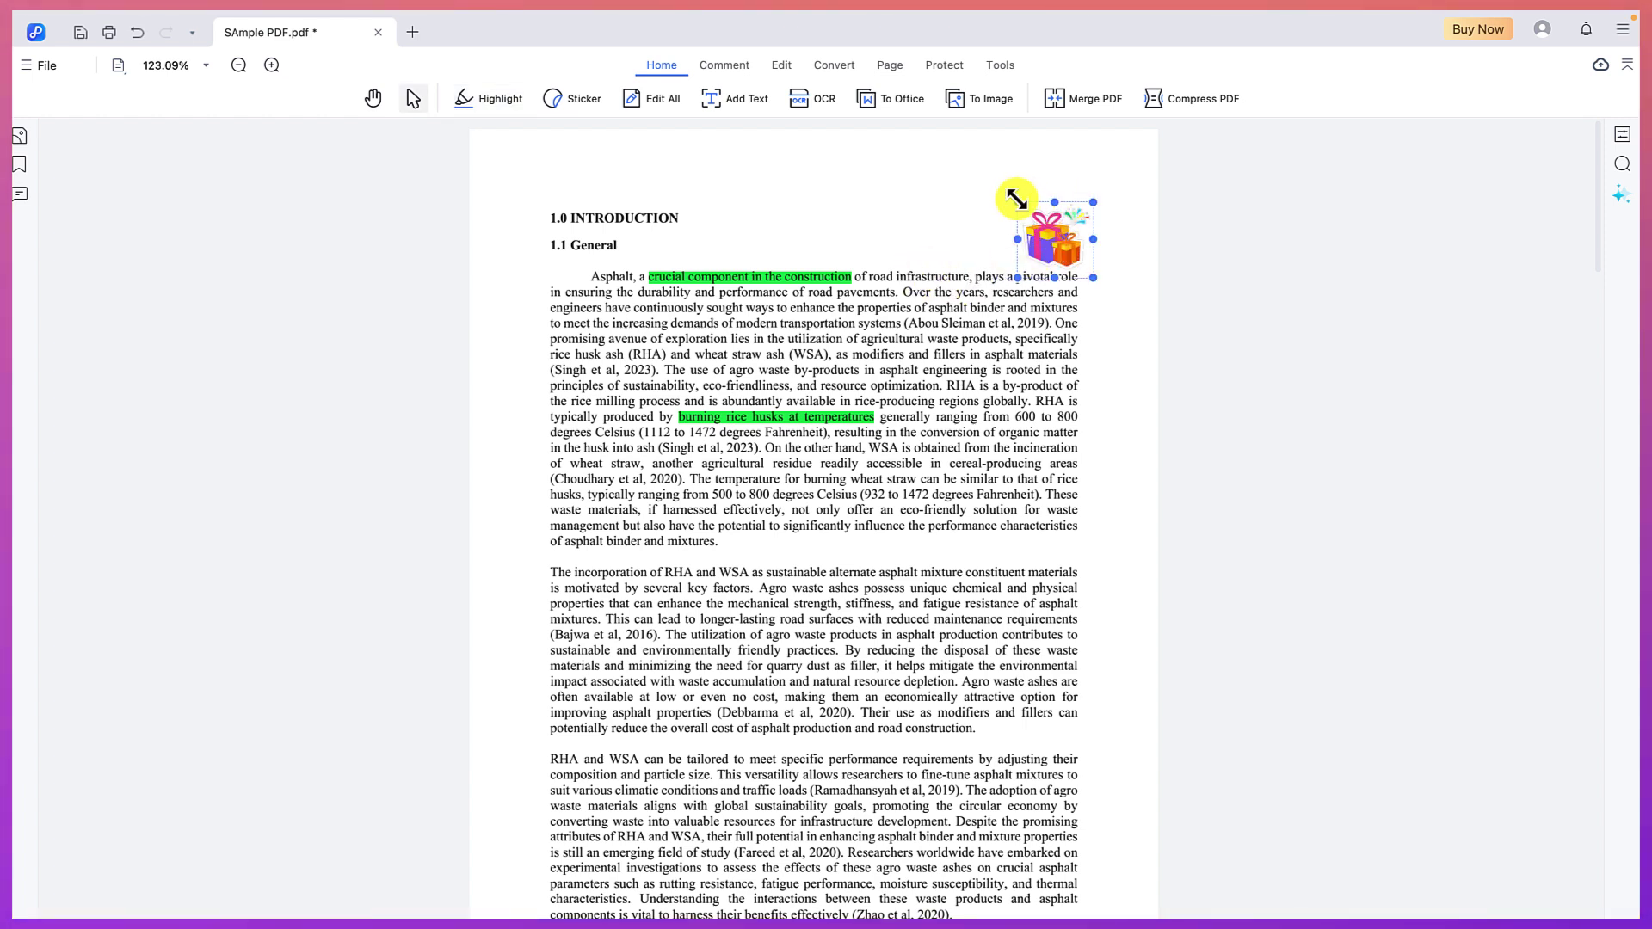
{"action": "left_click_drag", "start_coordinate": [1017, 200], "coordinate": [984, 170]}
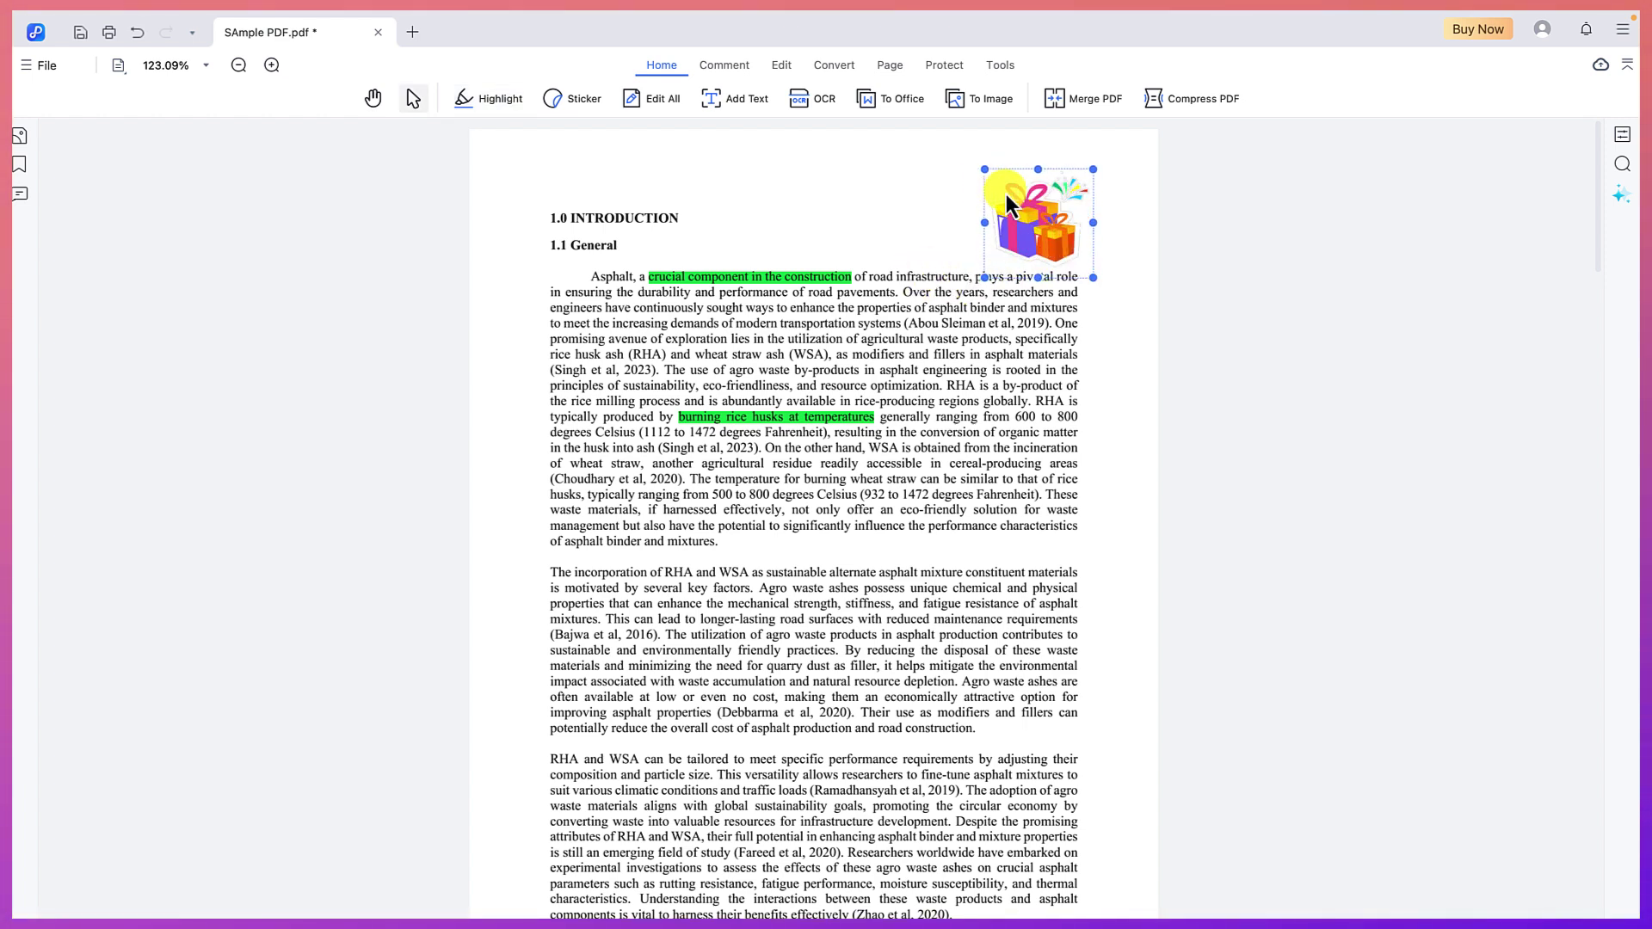
Reselect the gift sticker and adjust the object at the page bottom.
{"action": "left_click", "coordinate": [1098, 353]}
{"action": "left_click", "coordinate": [1069, 220]}
{"action": "left_click", "coordinate": [568, 893]}
{"action": "left_click_drag", "start_coordinate": [585, 882], "coordinate": [607, 903]}
{"action": "left_click", "coordinate": [700, 848]}
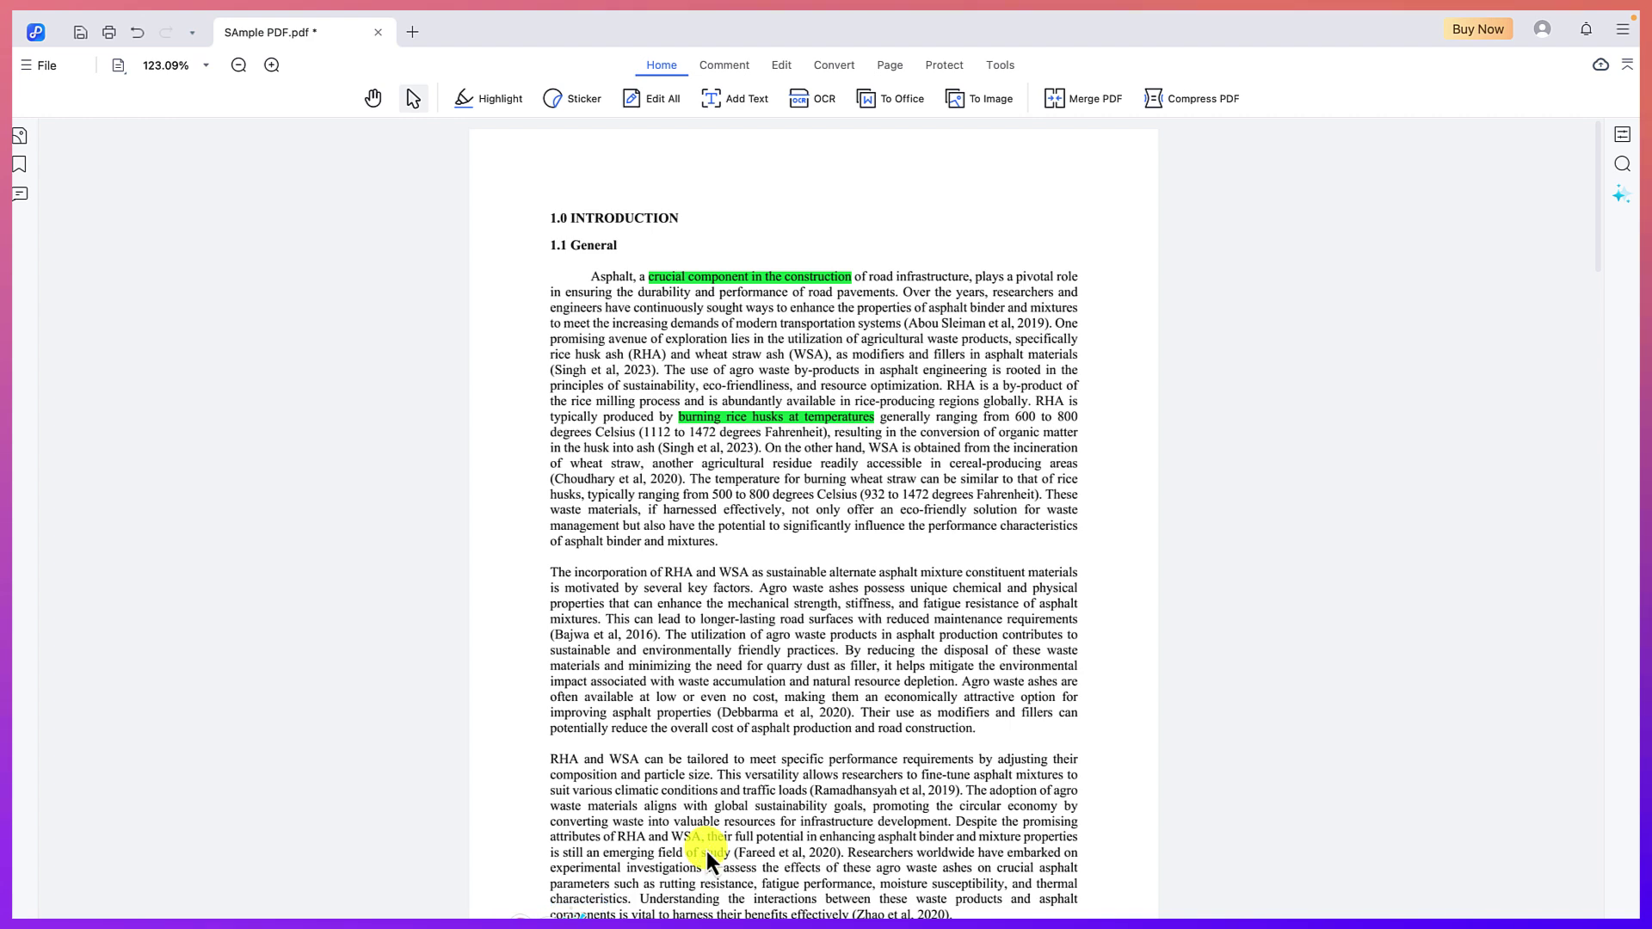
{"action": "left_click", "coordinate": [577, 102]}
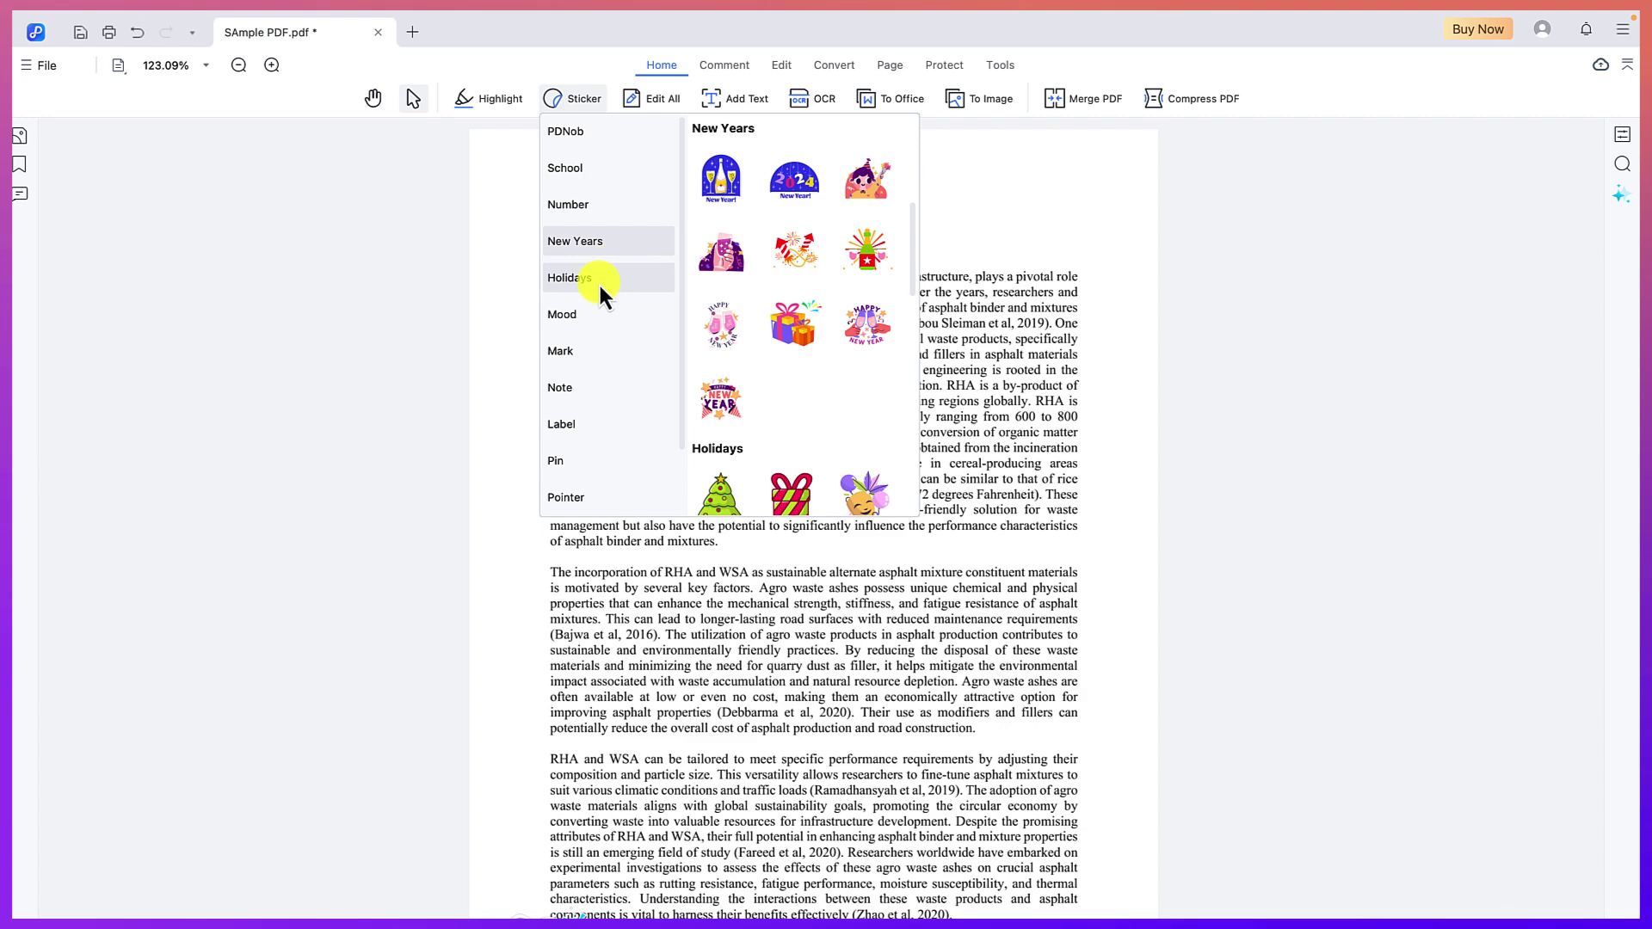
Browse the sticker library through the Mark set to the Note stickers.
{"action": "scroll", "coordinate": [841, 365], "scroll_direction": "down", "scroll_amount": 5}
{"action": "scroll", "coordinate": [840, 361], "scroll_direction": "up", "scroll_amount": 2}
{"action": "scroll", "coordinate": [840, 361], "scroll_direction": "up", "scroll_amount": 4}
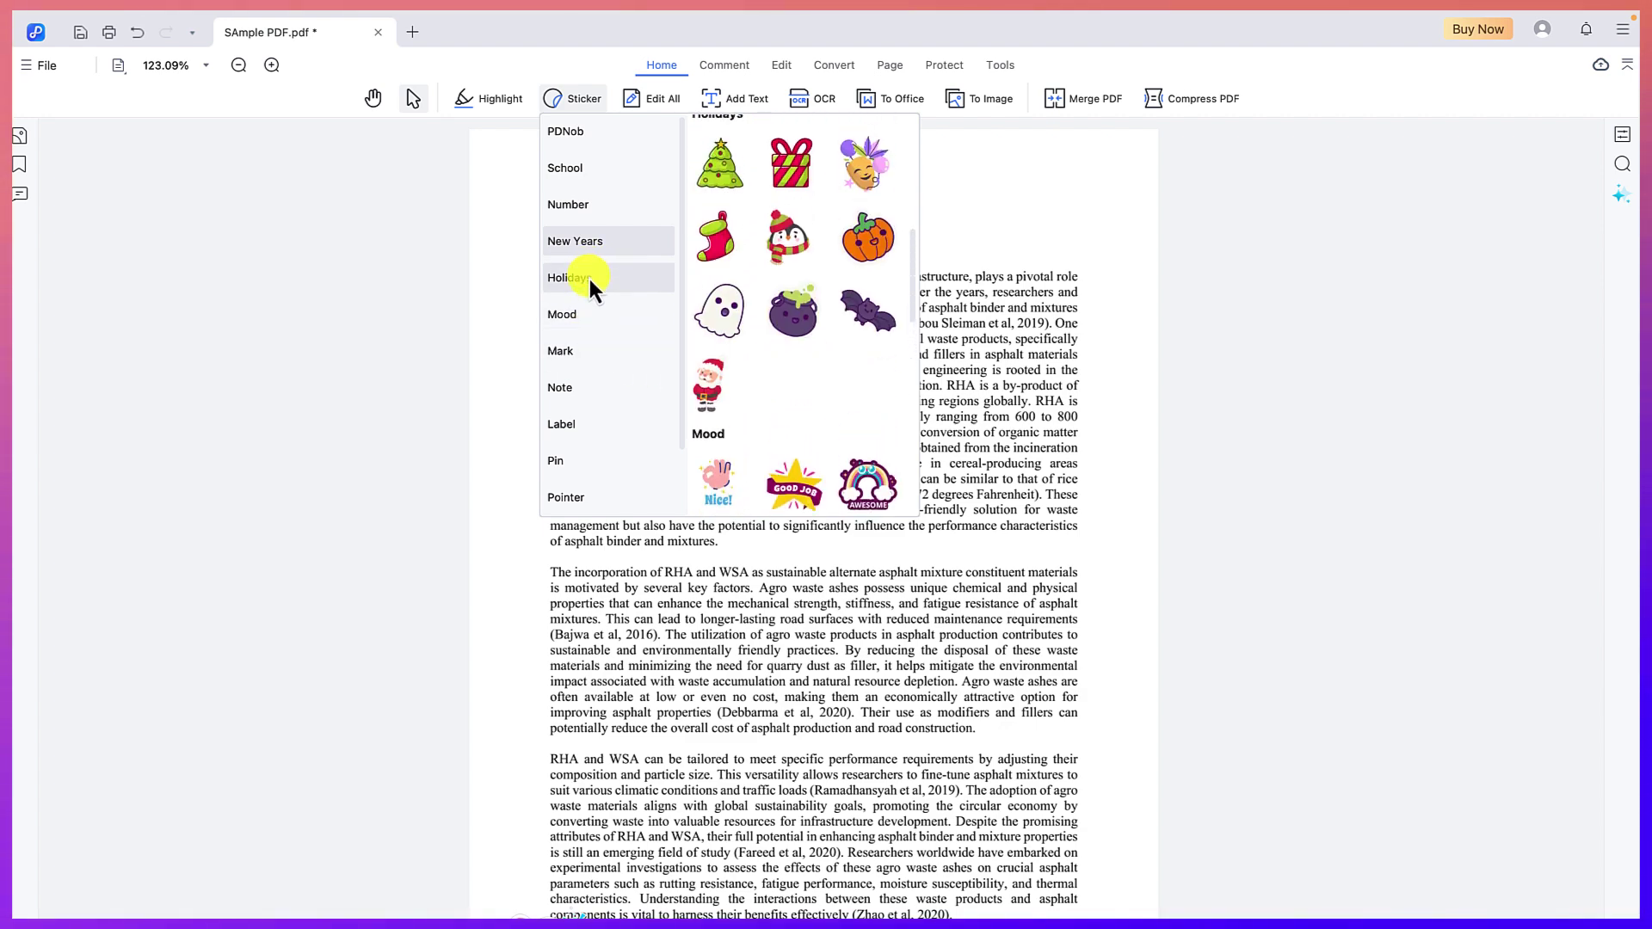
{"action": "left_click", "coordinate": [588, 353]}
{"action": "scroll", "coordinate": [807, 363], "scroll_direction": "down", "scroll_amount": 5}
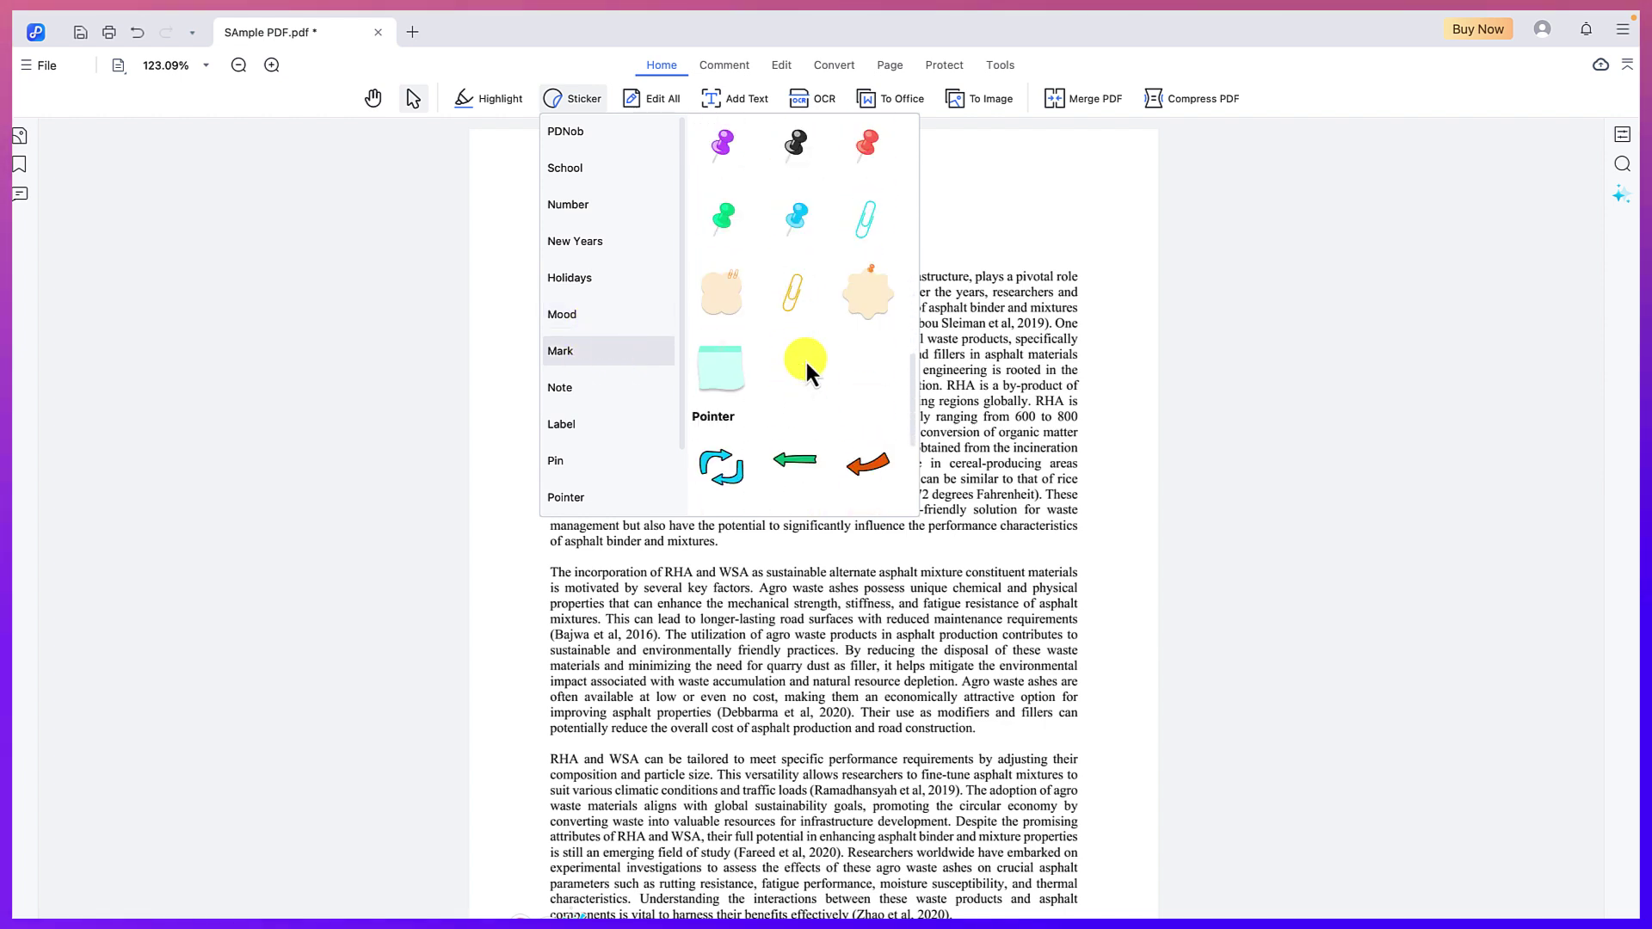
{"action": "left_click", "coordinate": [576, 395]}
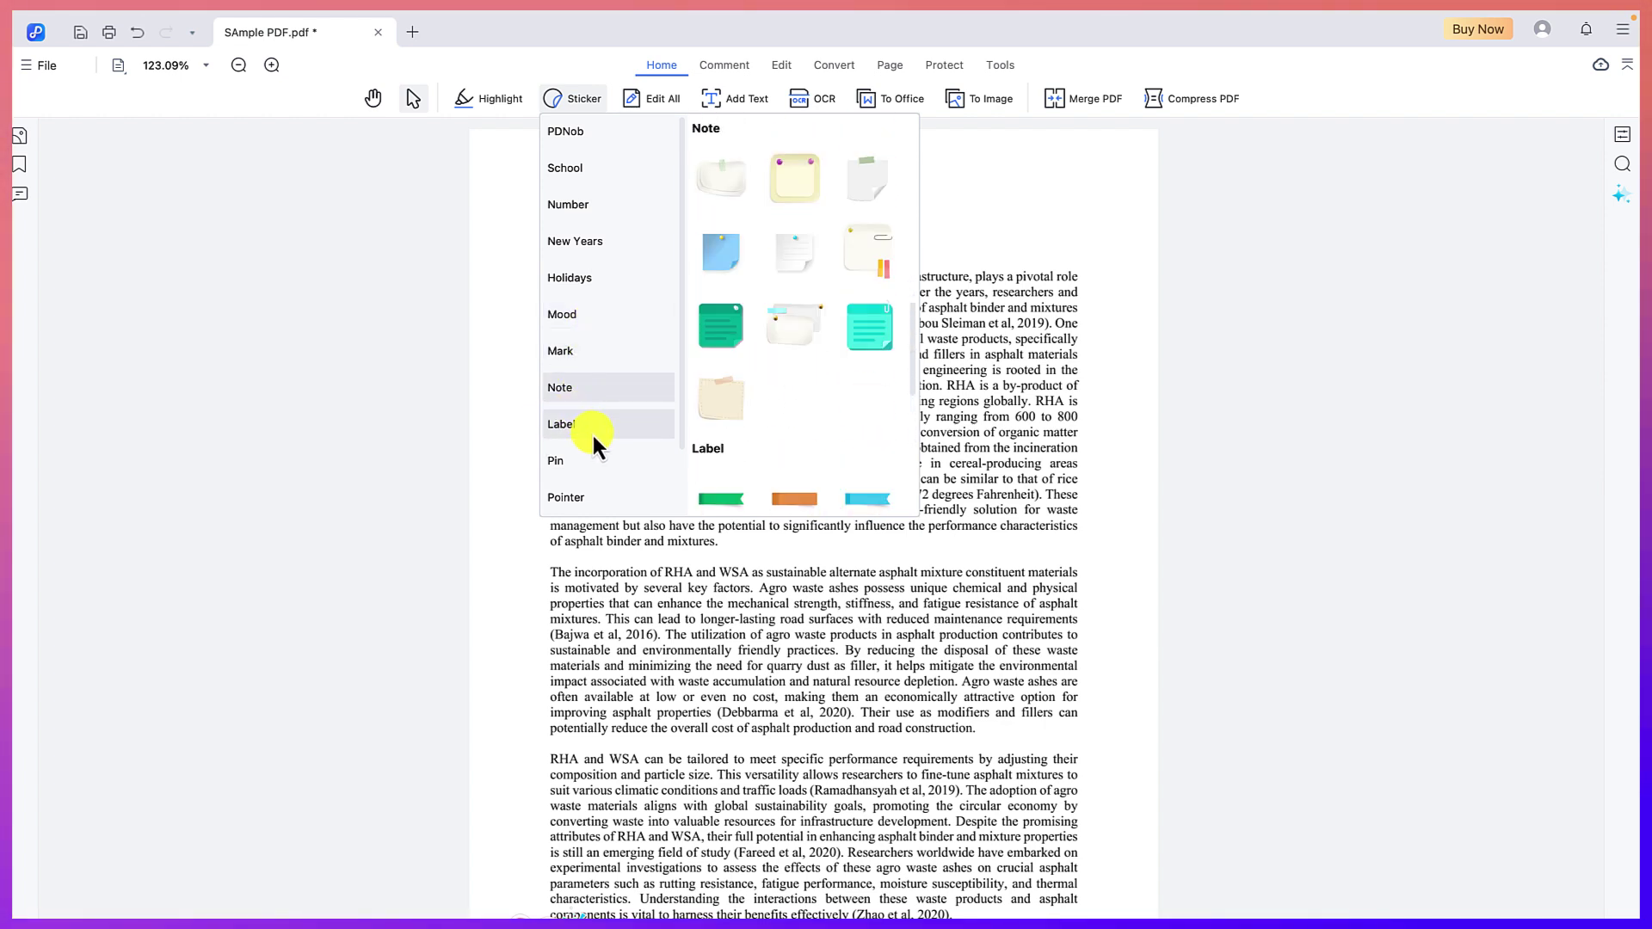
Place the teal note sticker at the top right of the introduction page.
{"action": "scroll", "coordinate": [777, 418], "scroll_direction": "down", "scroll_amount": 10}
{"action": "scroll", "coordinate": [783, 421], "scroll_direction": "up", "scroll_amount": 7}
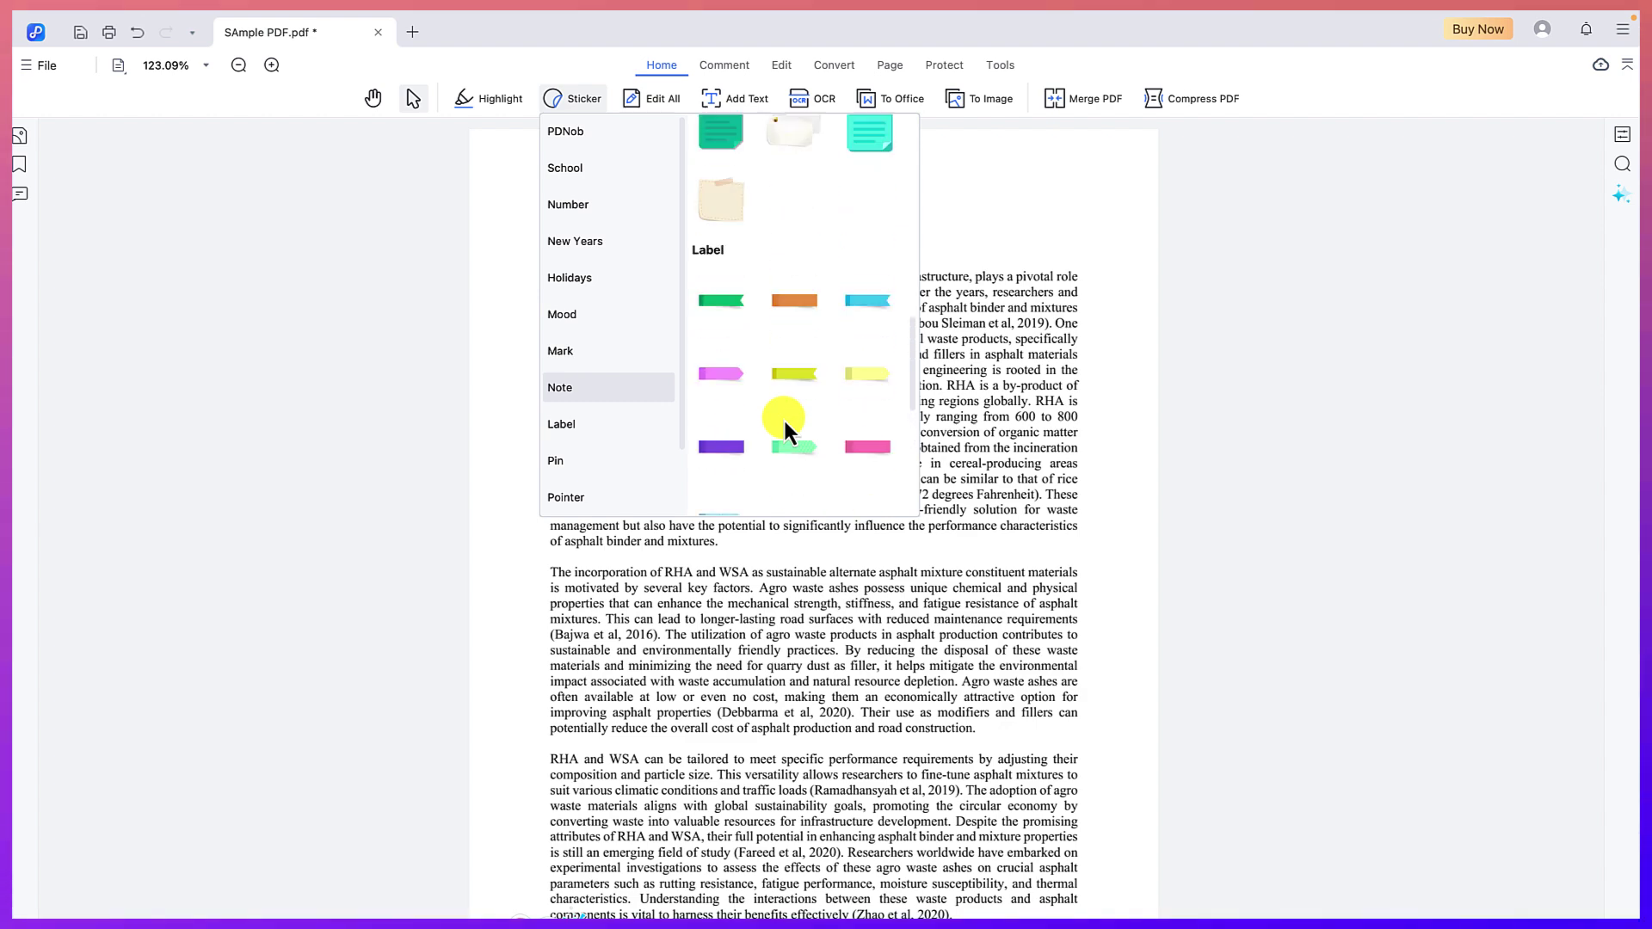
{"action": "scroll", "coordinate": [784, 426], "scroll_direction": "up", "scroll_amount": 3}
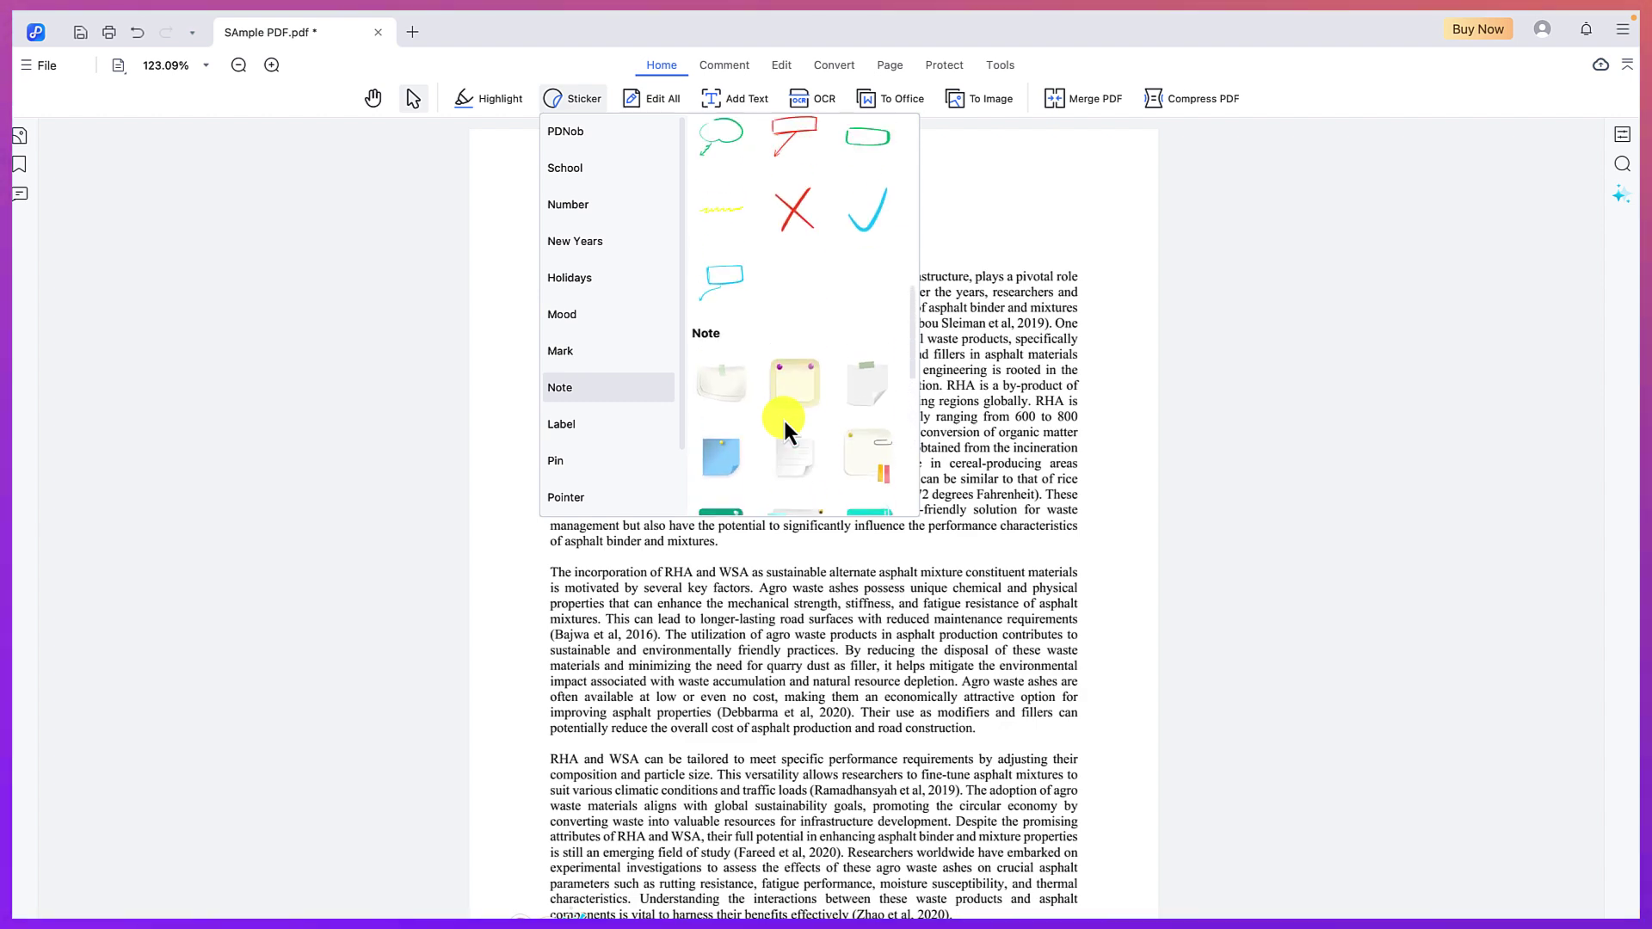
{"action": "scroll", "coordinate": [783, 417], "scroll_direction": "up", "scroll_amount": 2}
{"action": "scroll", "coordinate": [783, 417], "scroll_direction": "down", "scroll_amount": 4}
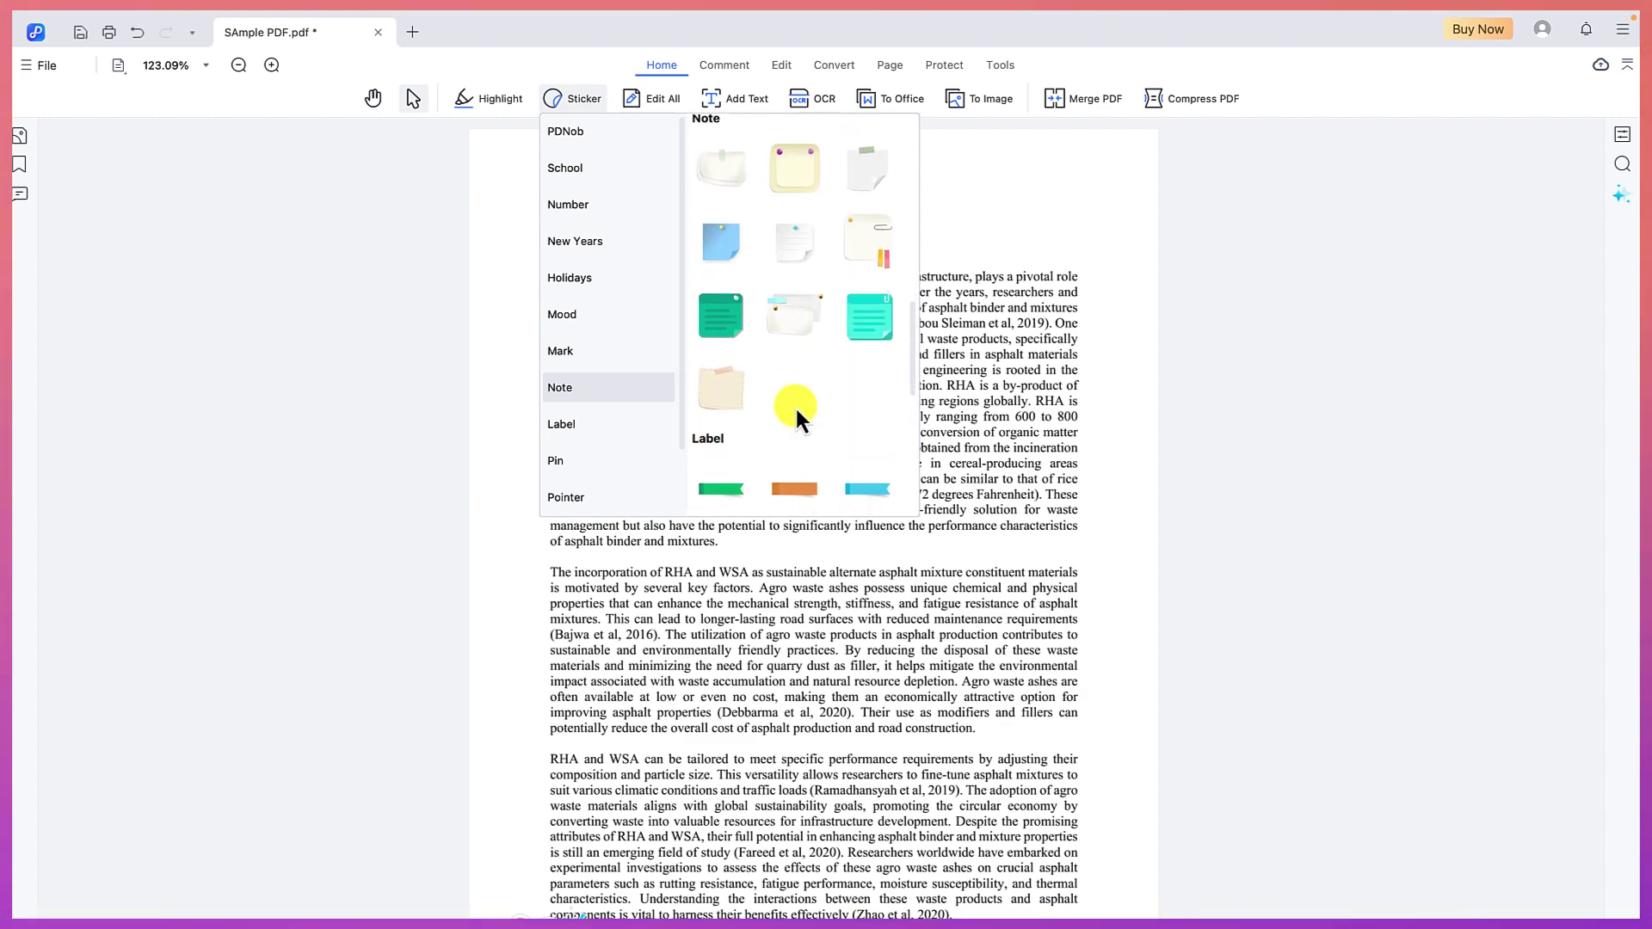
{"action": "left_click", "coordinate": [854, 325]}
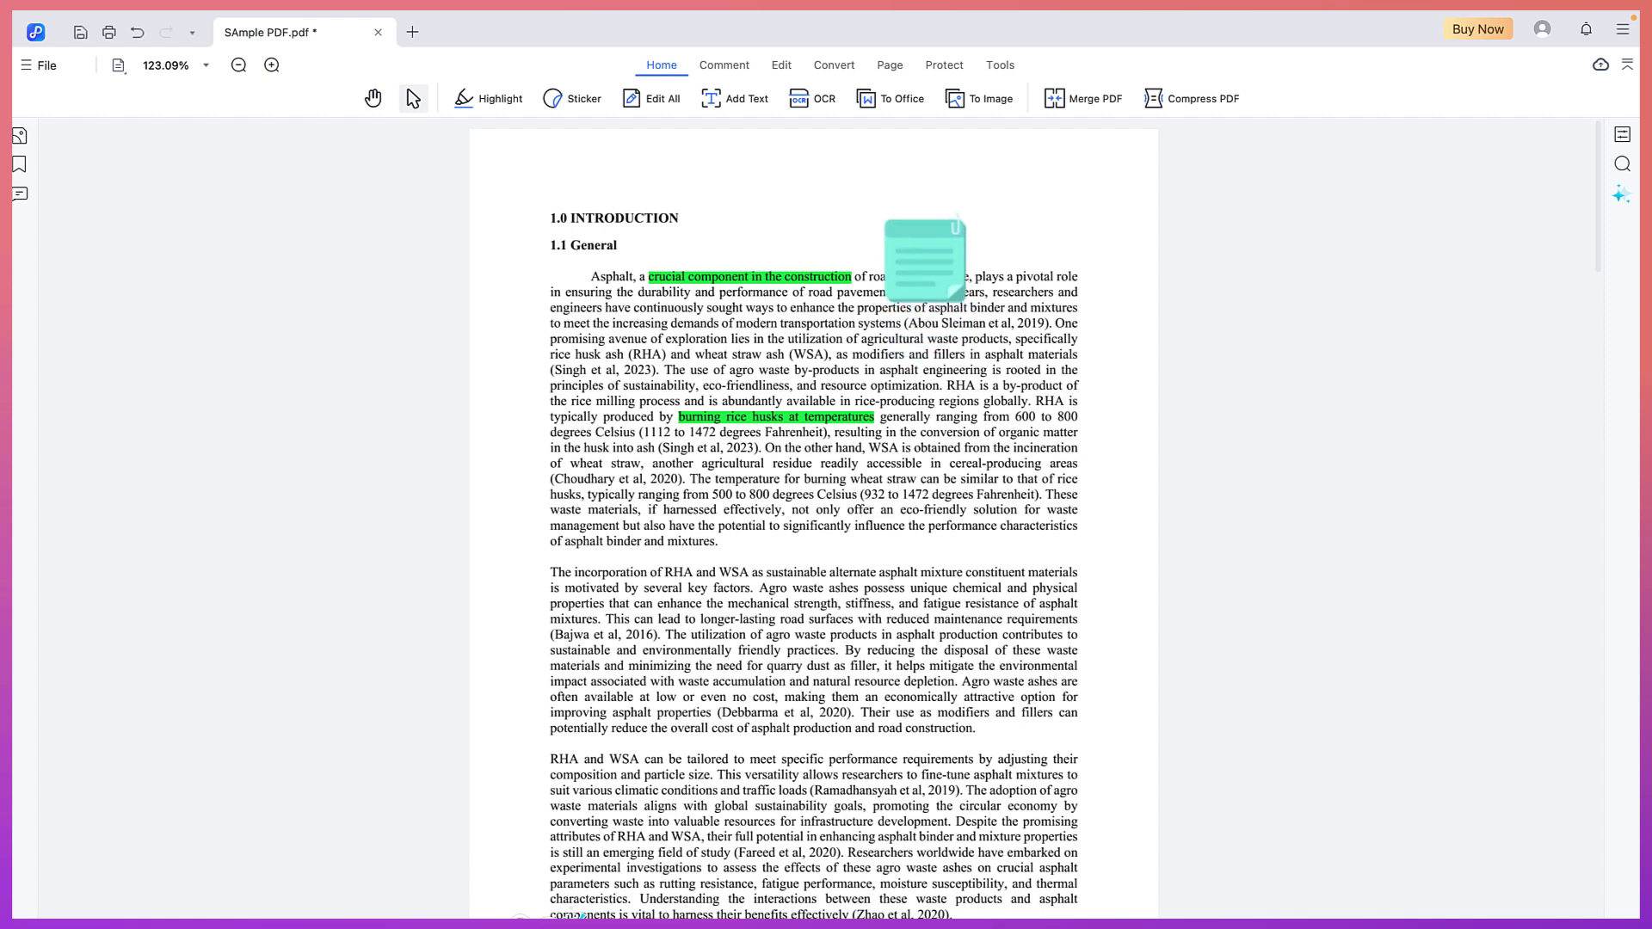
{"action": "left_click", "coordinate": [1038, 244]}
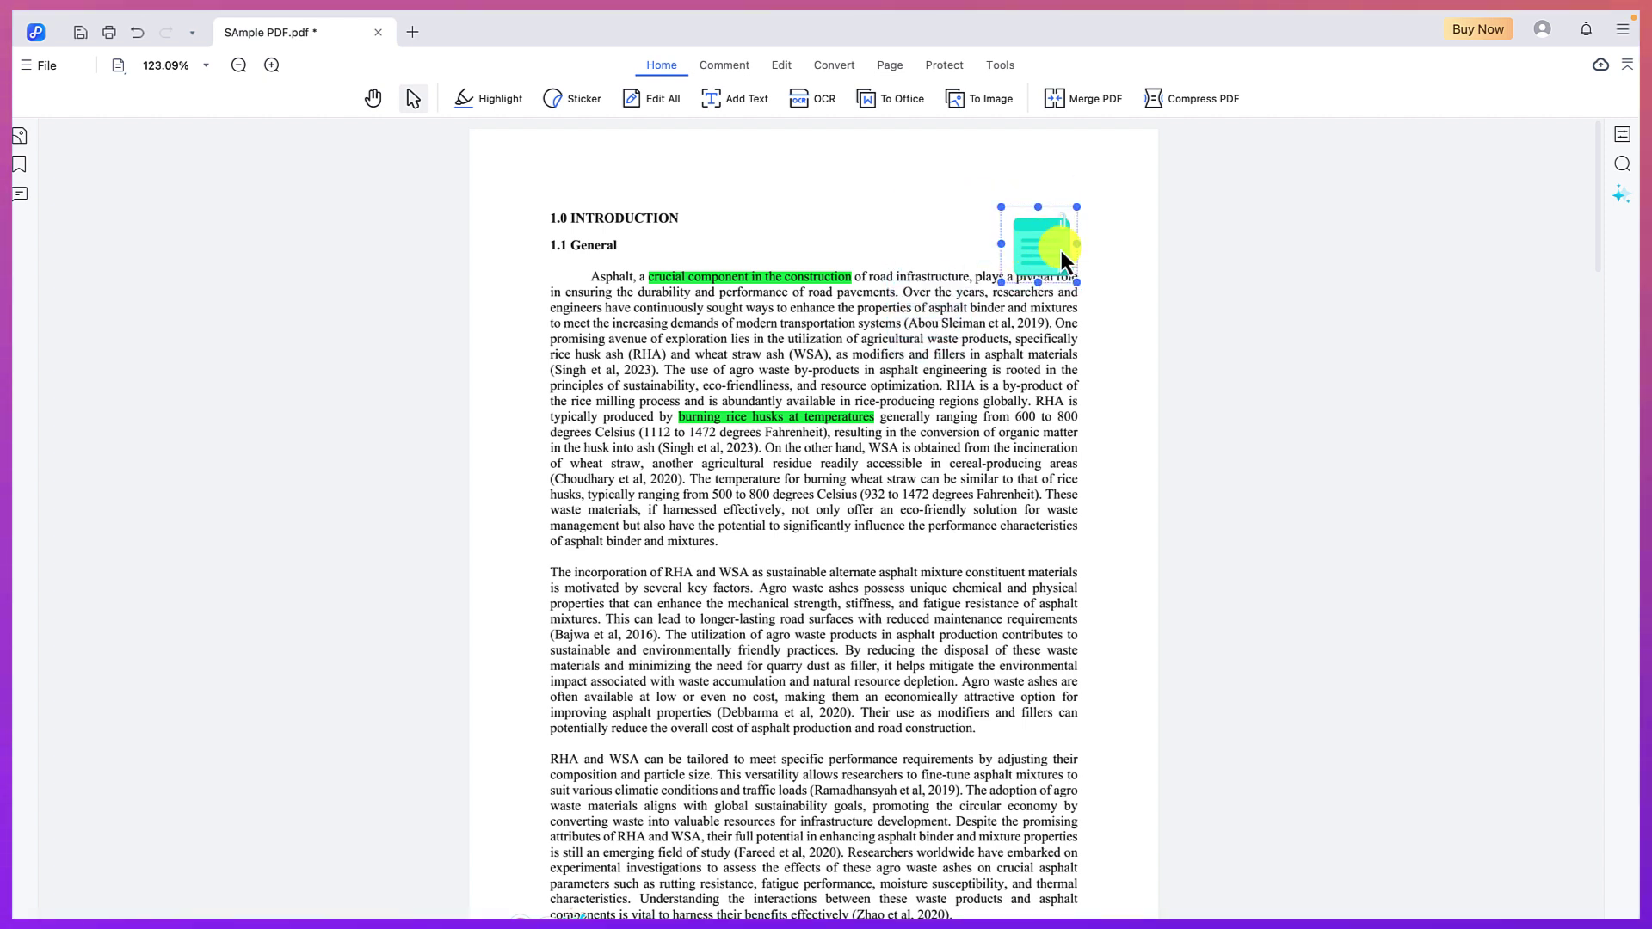
{"action": "left_click", "coordinate": [921, 198]}
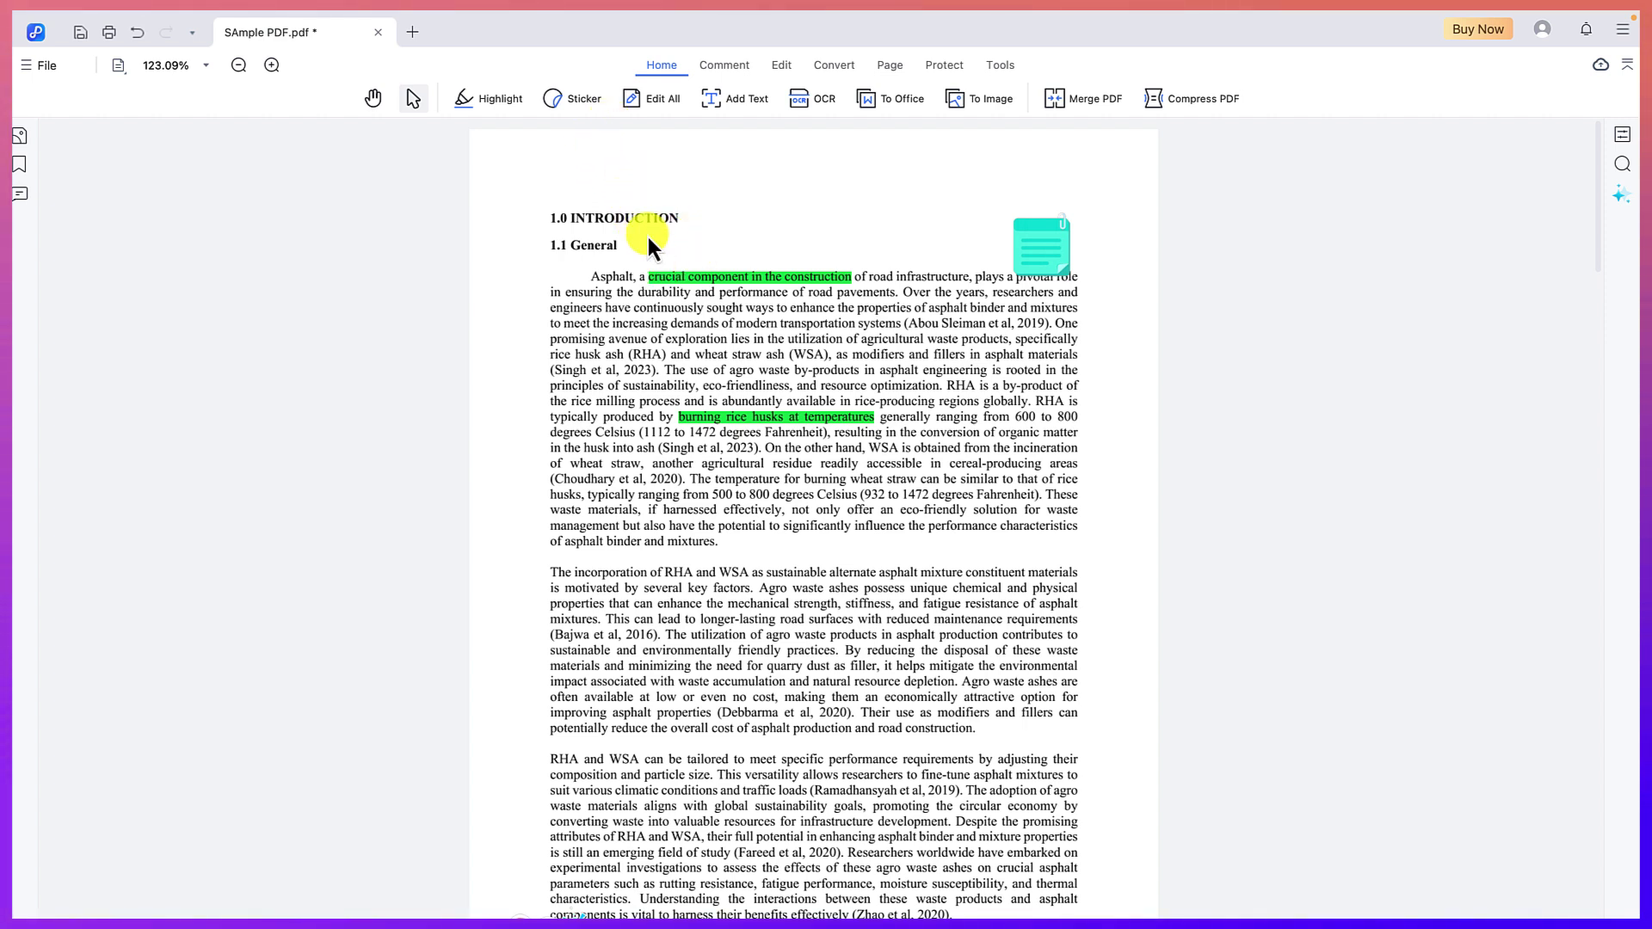
Turn on Edit All mode and put the caret at the end of the first paragraph.
{"action": "mouse_move", "coordinate": [654, 101]}
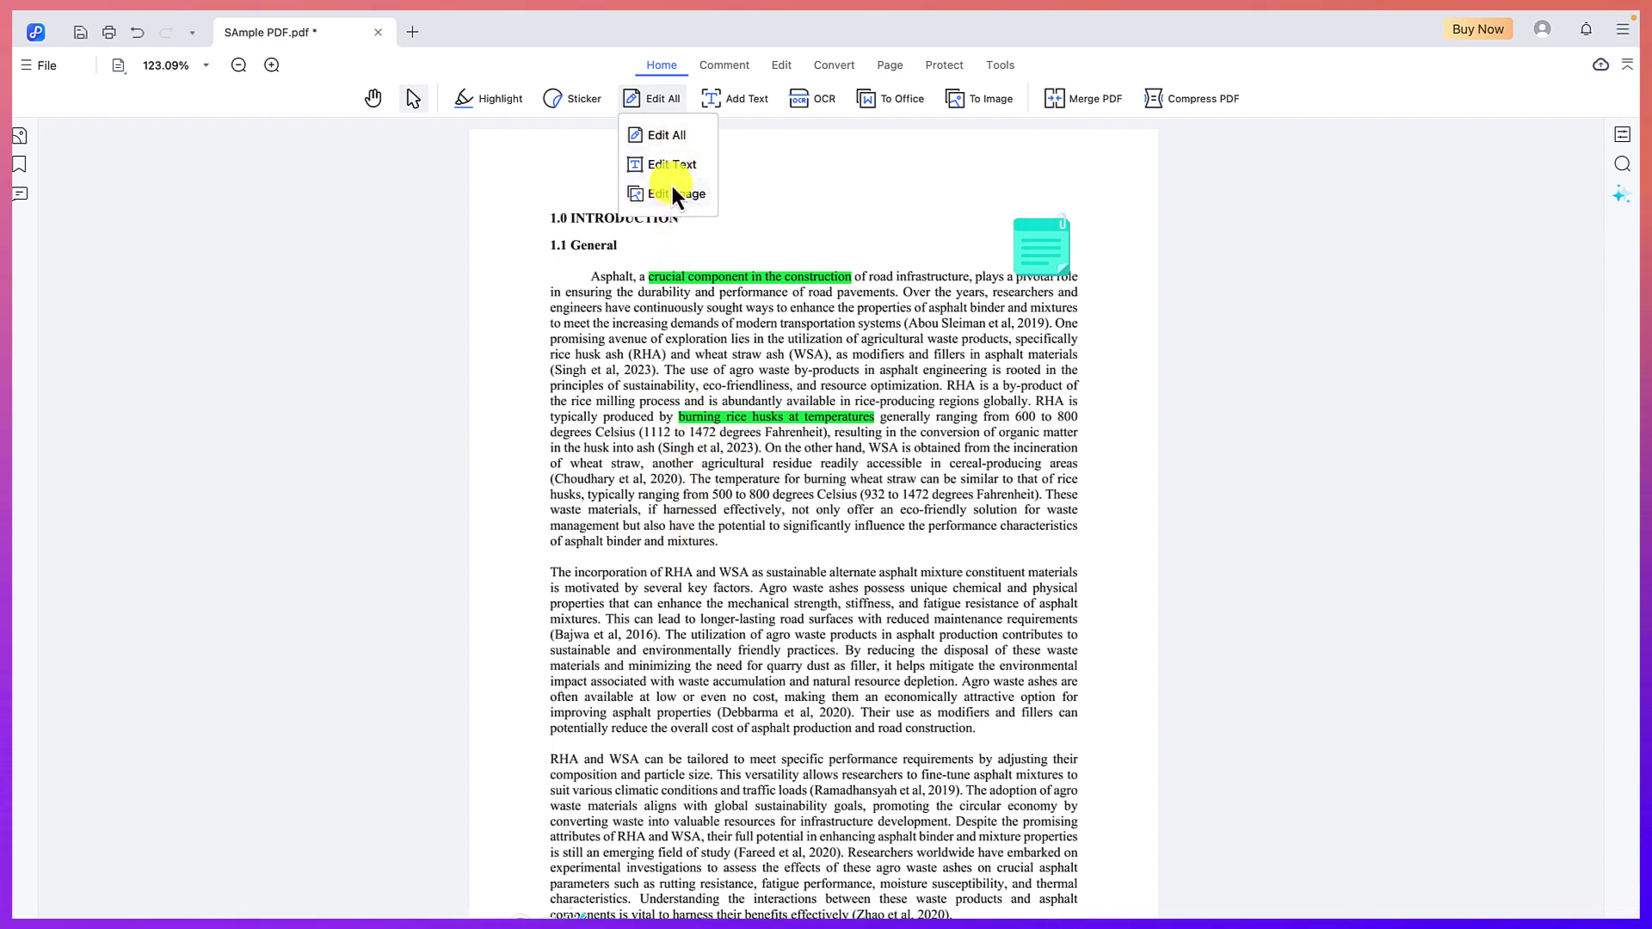
{"action": "left_click", "coordinate": [671, 136]}
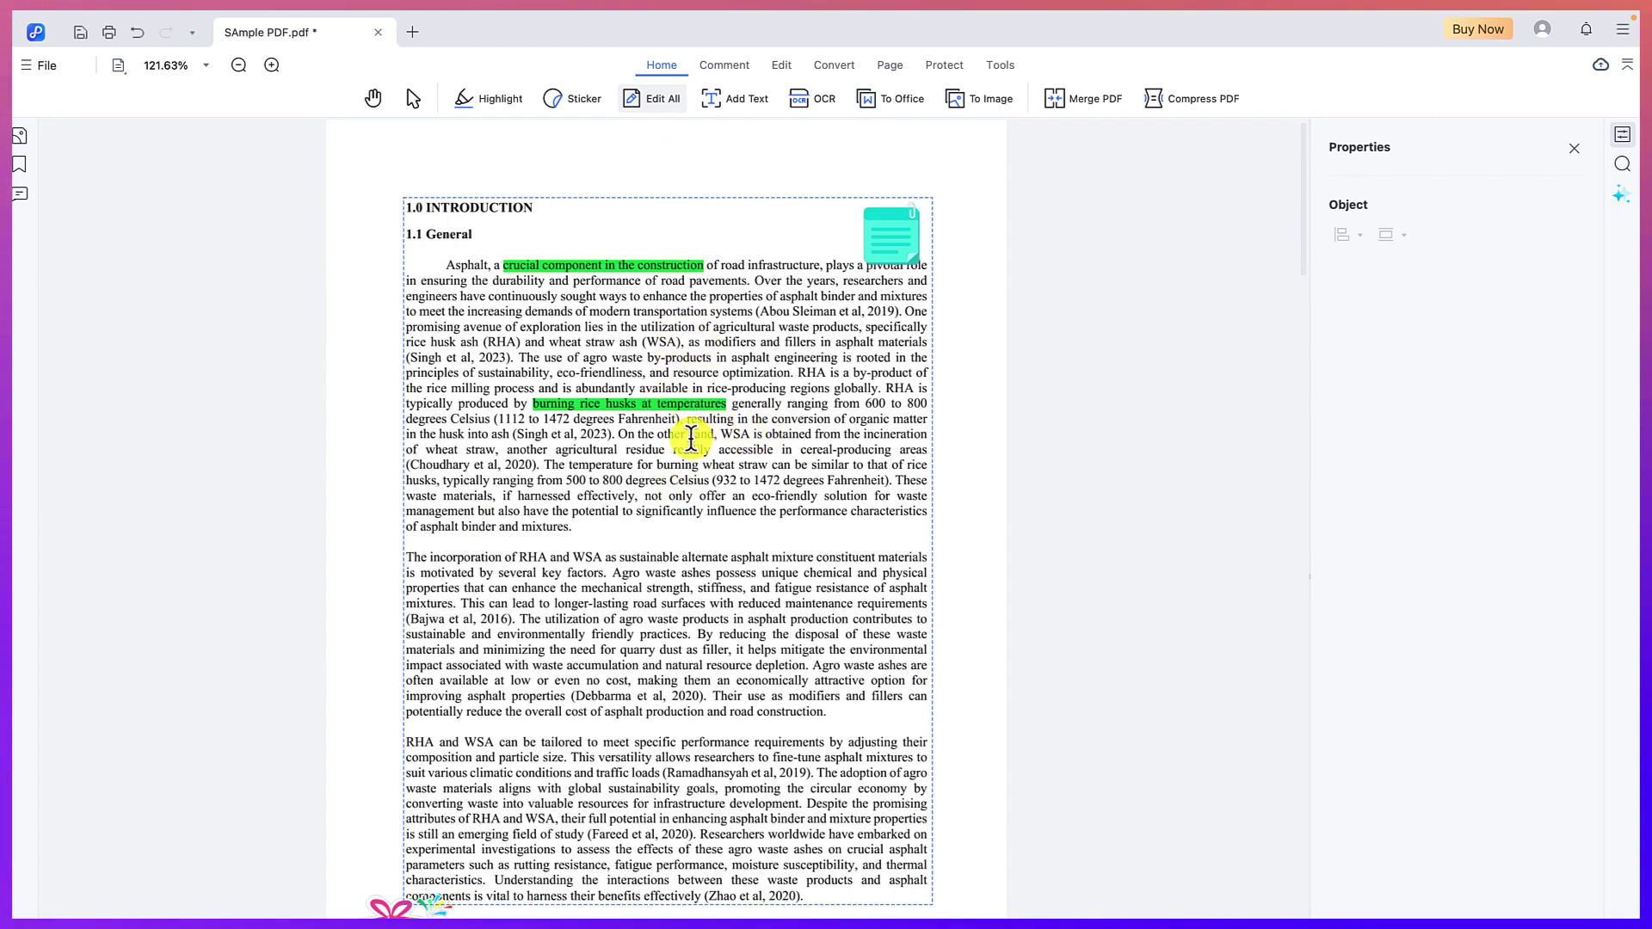
{"action": "left_click", "coordinate": [597, 528]}
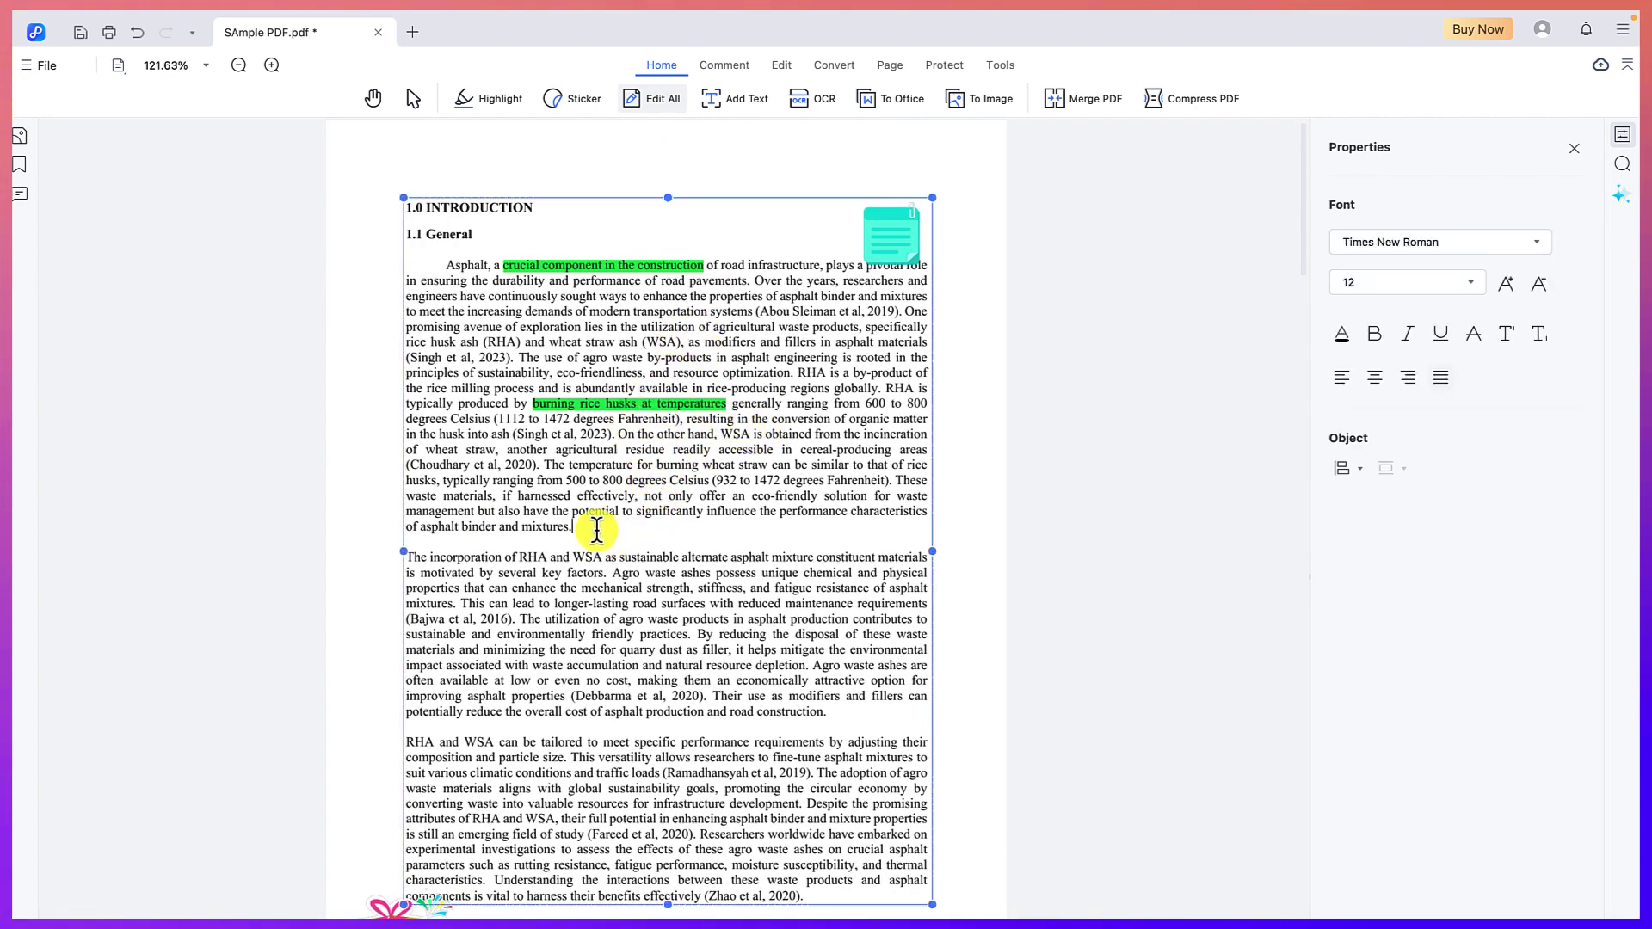
Replace the paragraph's closing 'mixtures.' with 'make it a moment'.
{"action": "key", "text": "BackSpace"}
{"action": "key", "text": "BackSpace"}
{"action": "key", "text": "BackSpace"}
{"action": "key", "text": "BackSpace"}
{"action": "key", "text": "BackSpace"}
{"action": "key", "text": "BackSpace"}
{"action": "key", "text": "BackSpace"}
{"action": "key", "text": "BackSpace"}
{"action": "key", "text": "BackSpace"}
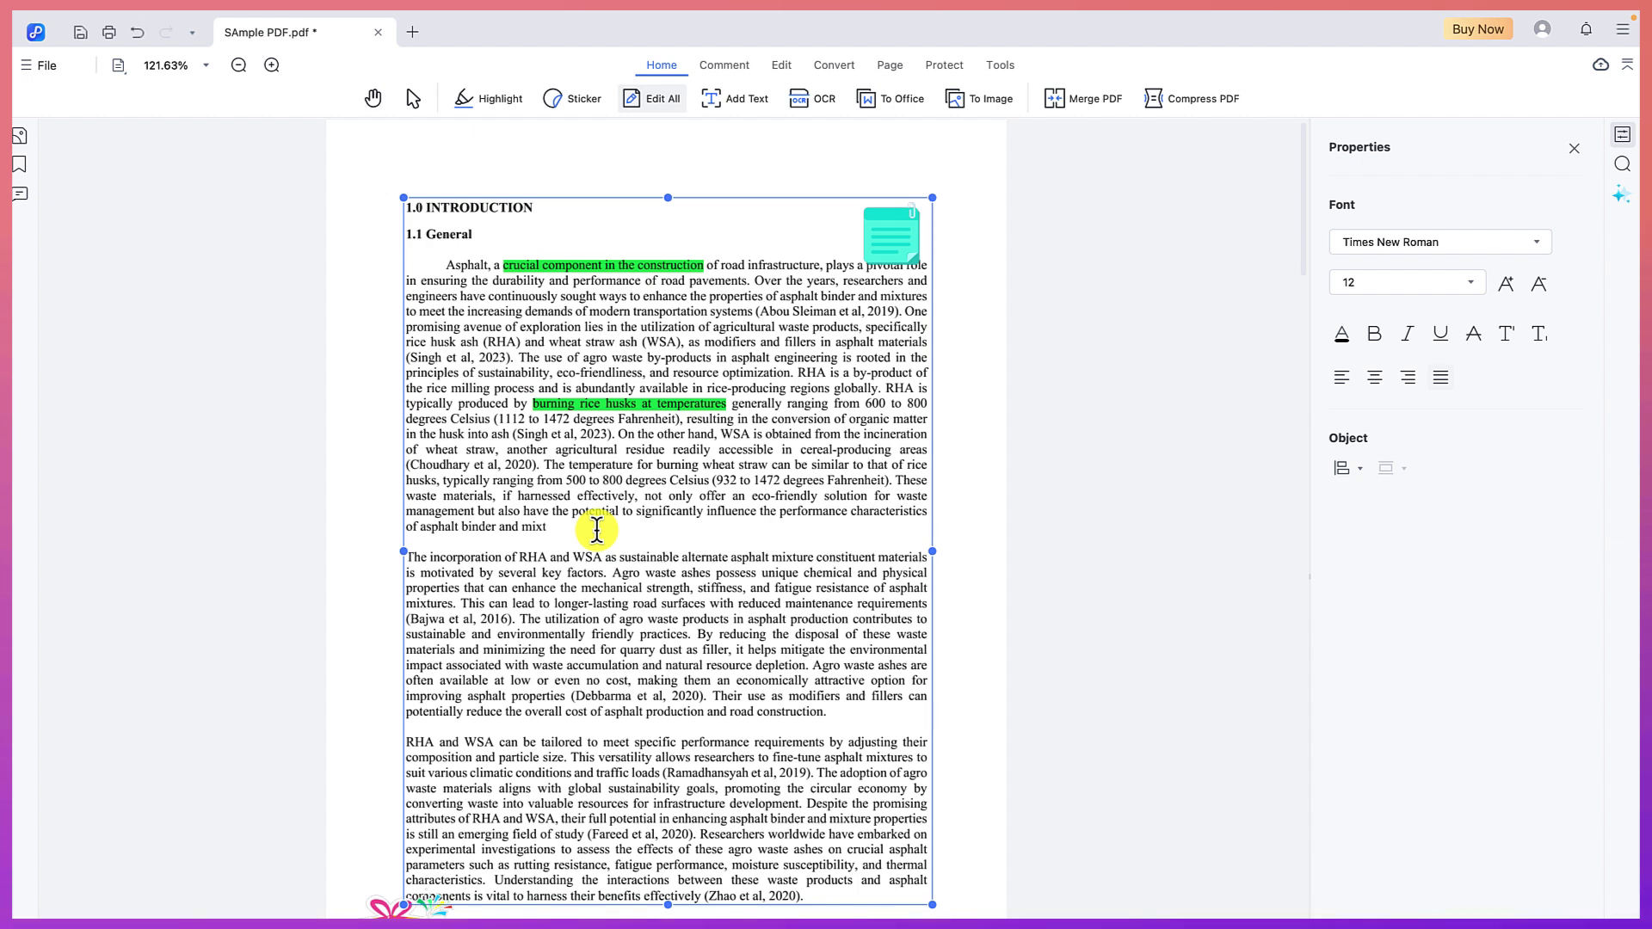
{"action": "type", "text": "ma "}
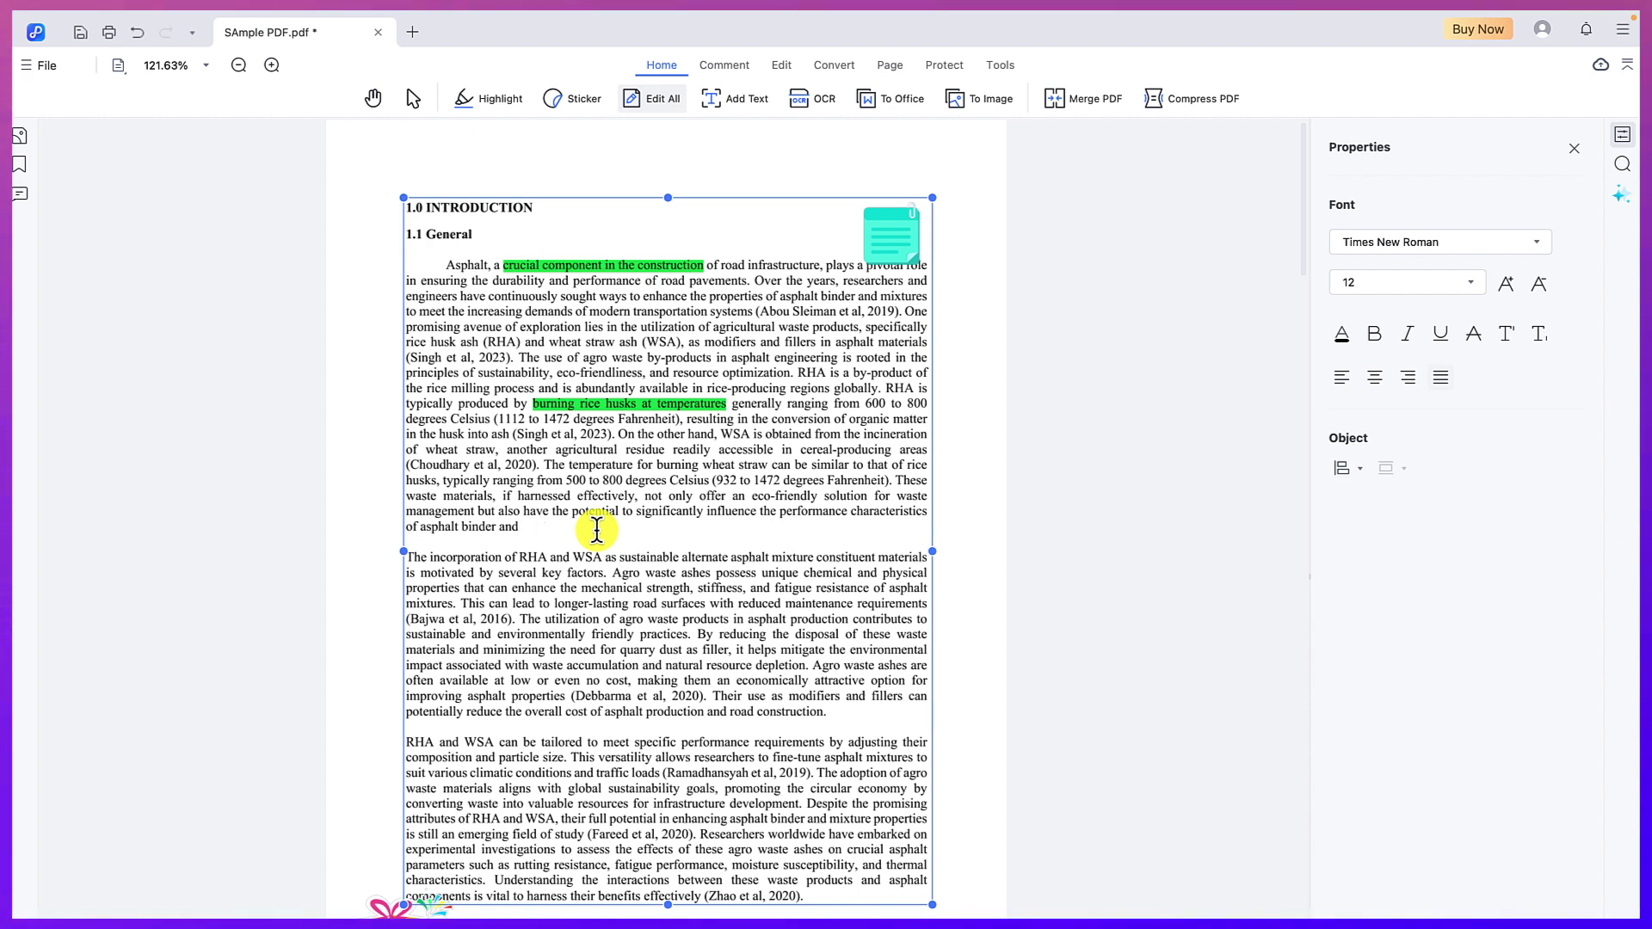
{"action": "type", "text": "ke it a m"}
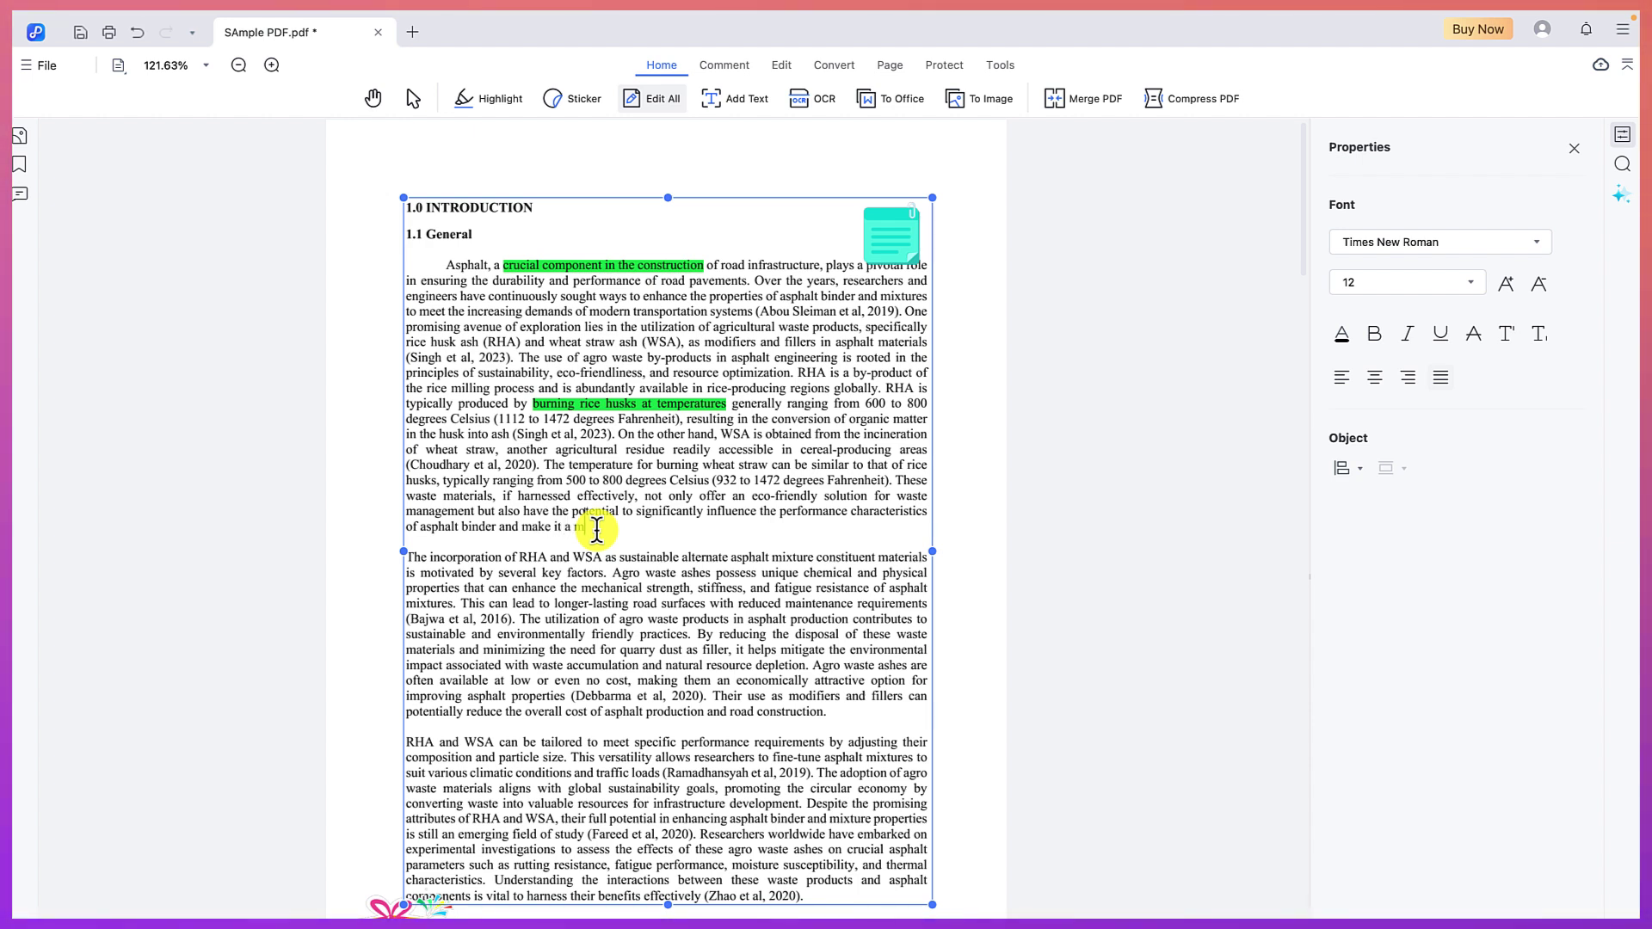
{"action": "type", "text": "oment"}
{"action": "key", "text": "Return"}
{"action": "key", "text": "Return"}
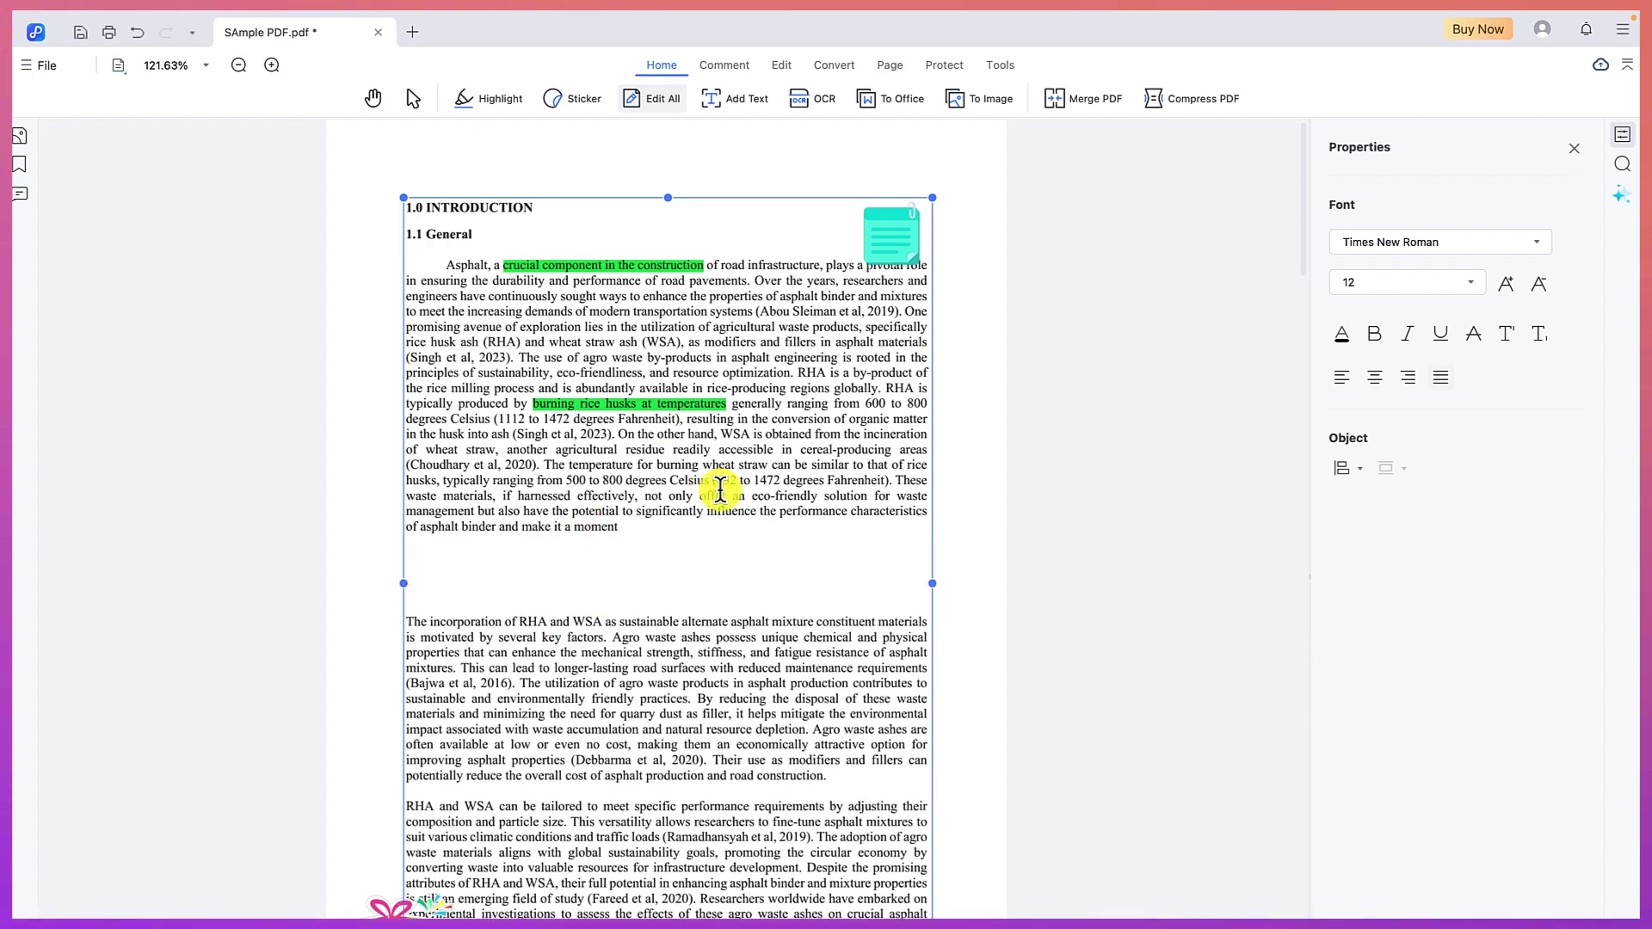
{"action": "key", "text": "Delete"}
Delete a mid-paragraph passage, undo it, then select the agricultural waste products passage.
{"action": "left_click_drag", "start_coordinate": [806, 437], "coordinate": [652, 492]}
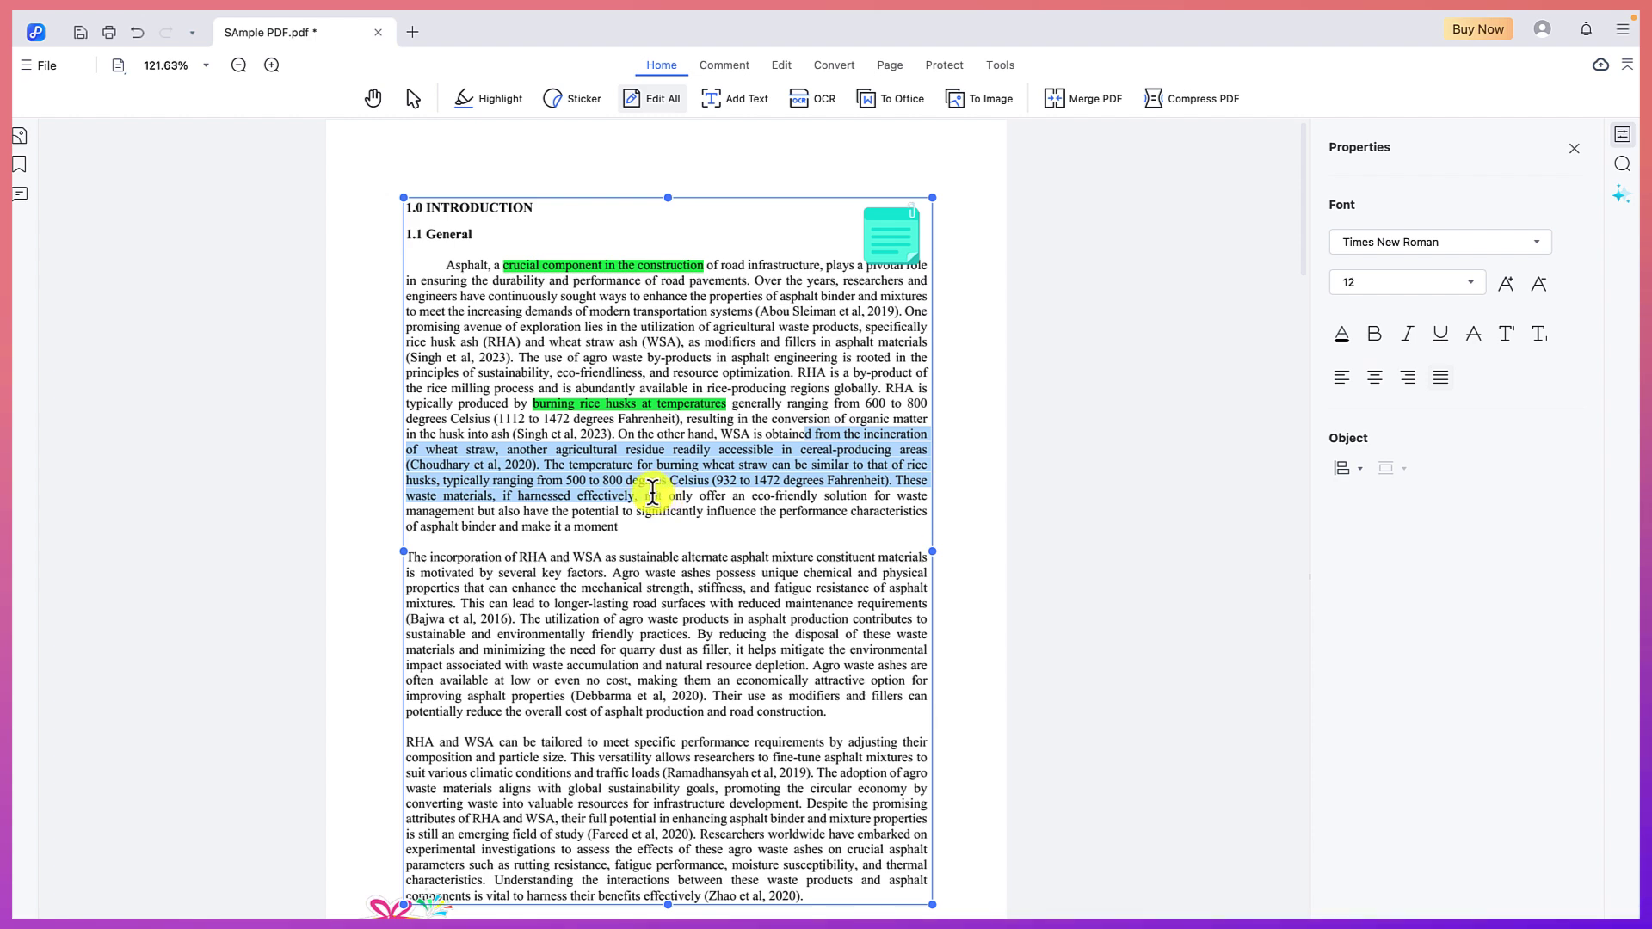
{"action": "key", "text": "Delete"}
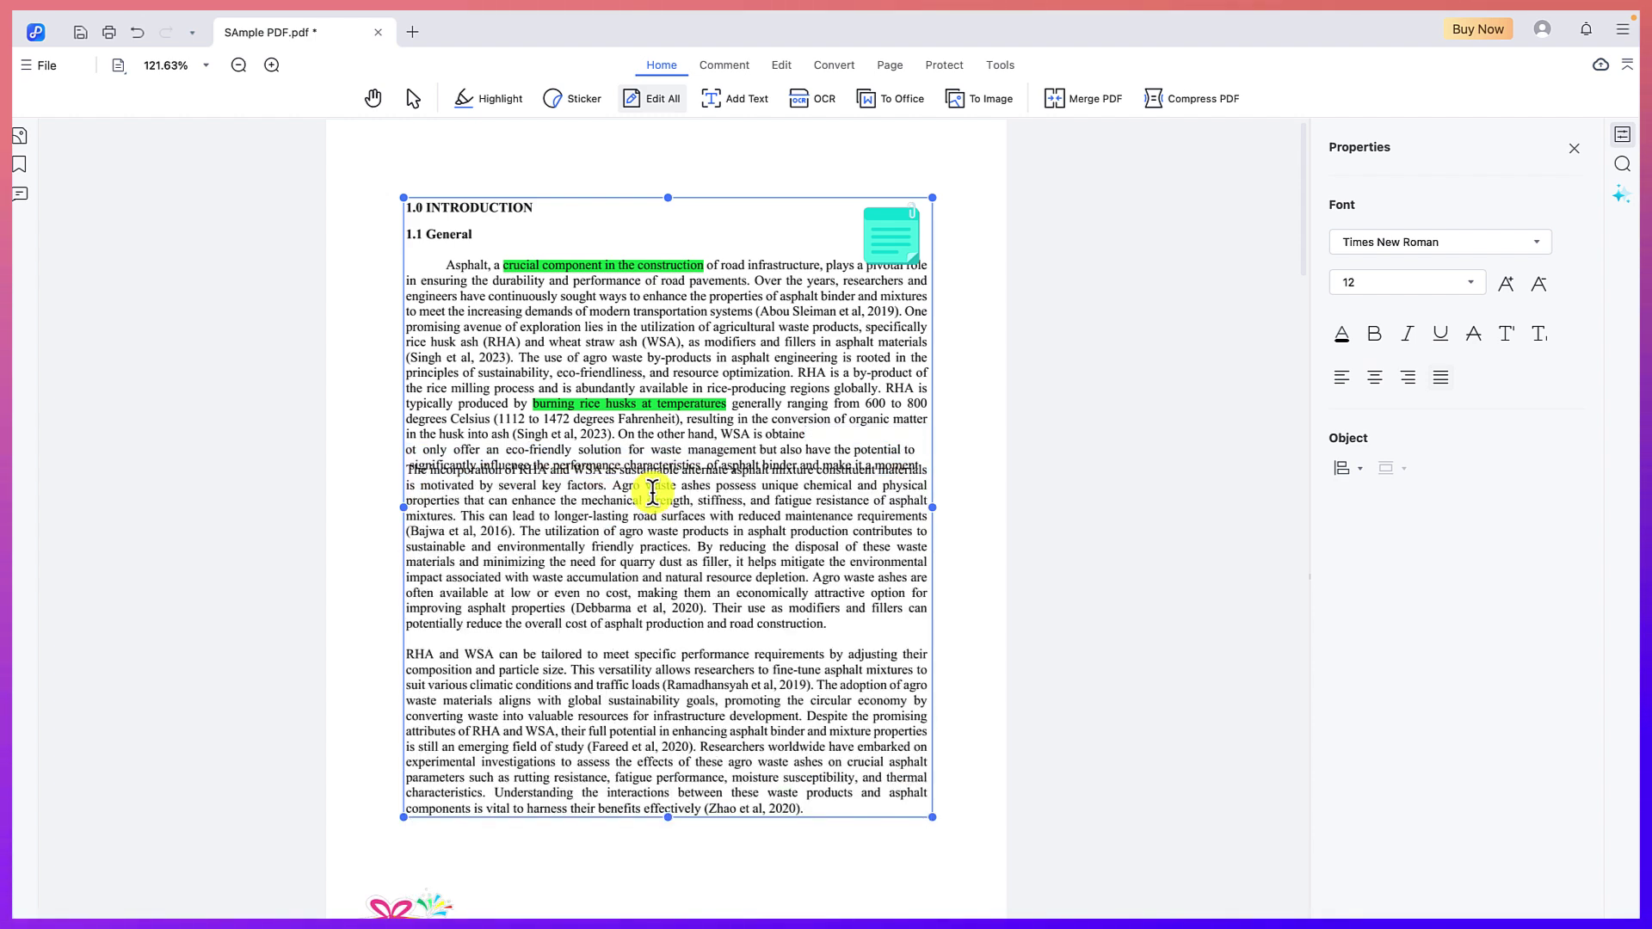
{"action": "key", "text": "Return"}
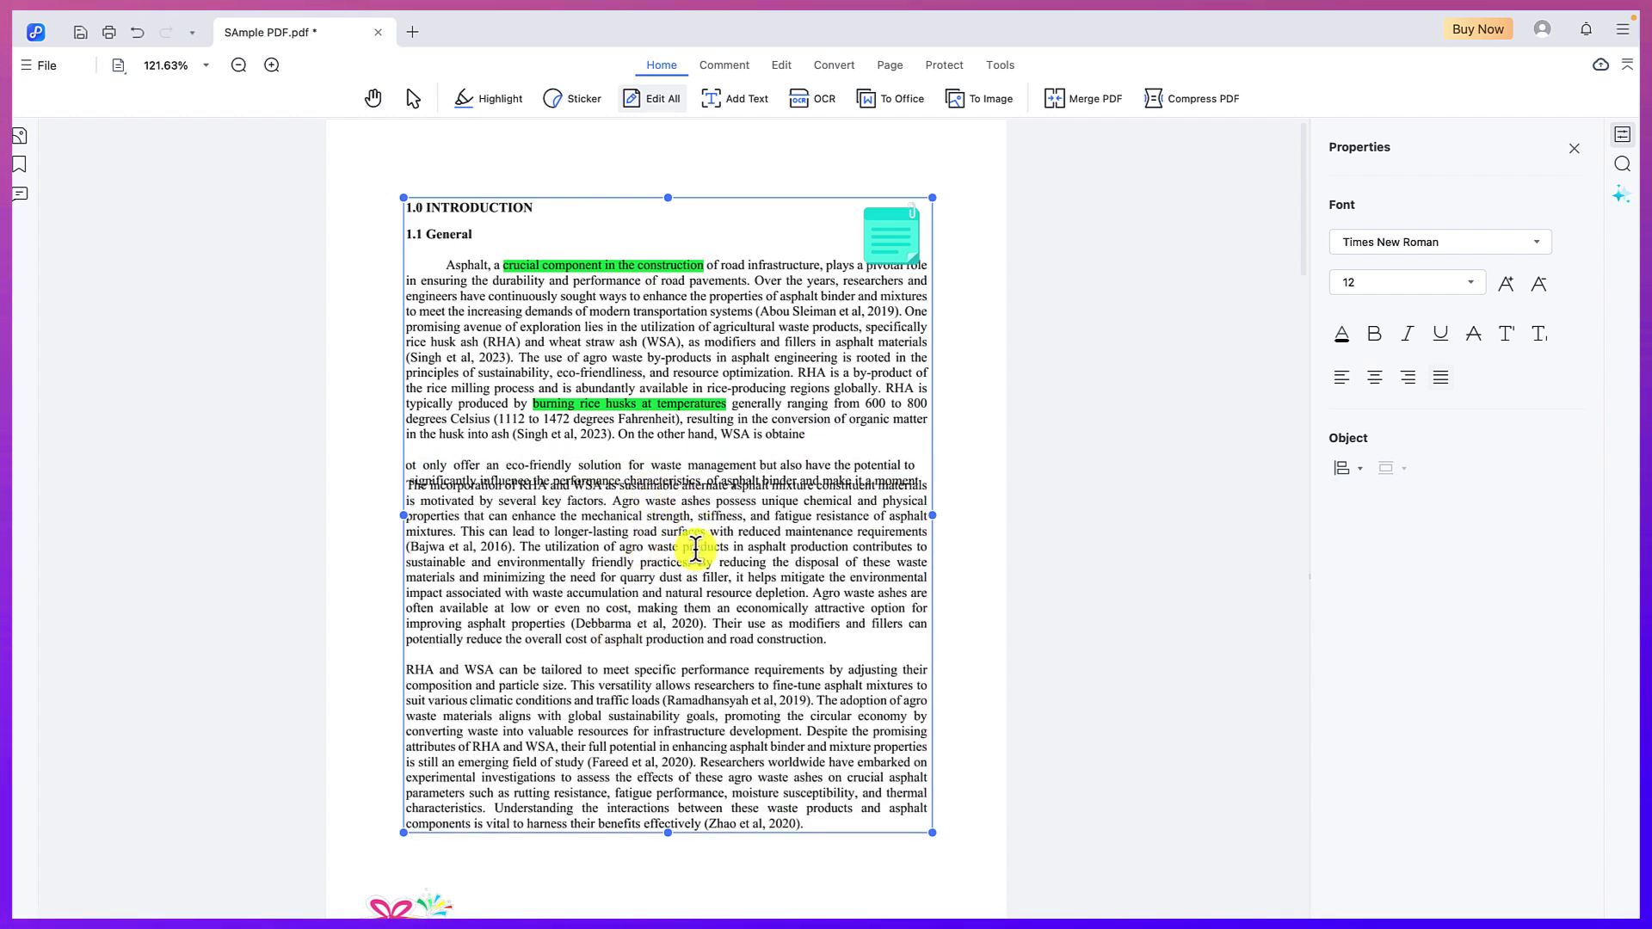
{"action": "key", "text": "ctrl+z"}
{"action": "key", "text": "ctrl+z"}
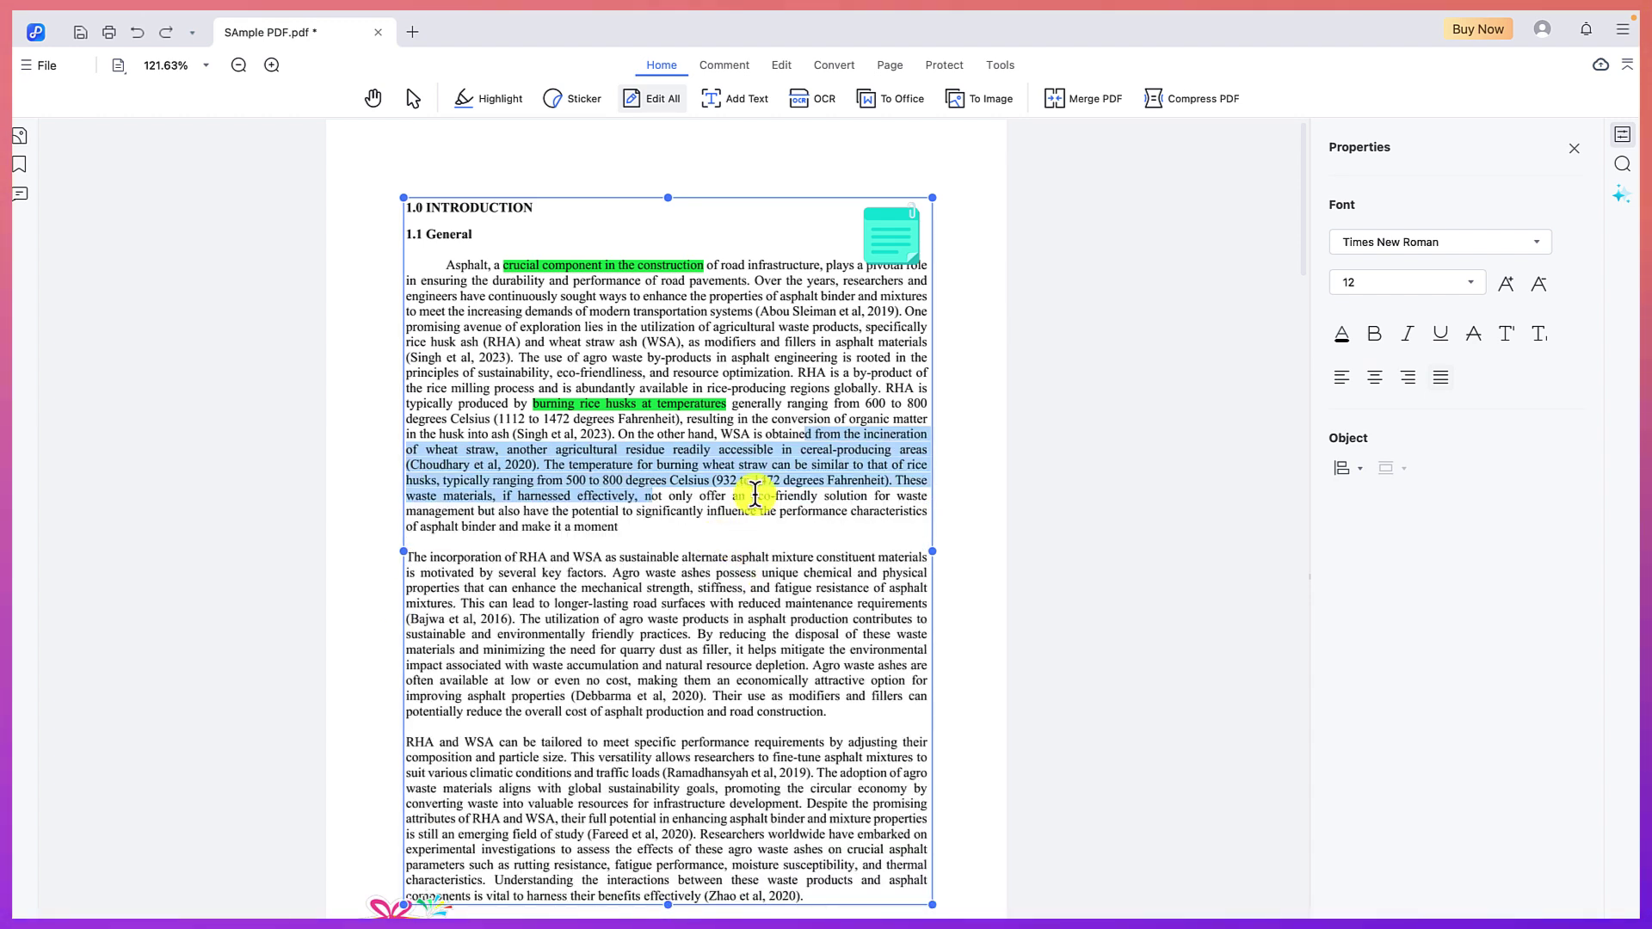
{"action": "left_click", "coordinate": [806, 349]}
{"action": "left_click_drag", "start_coordinate": [807, 348], "coordinate": [674, 334]}
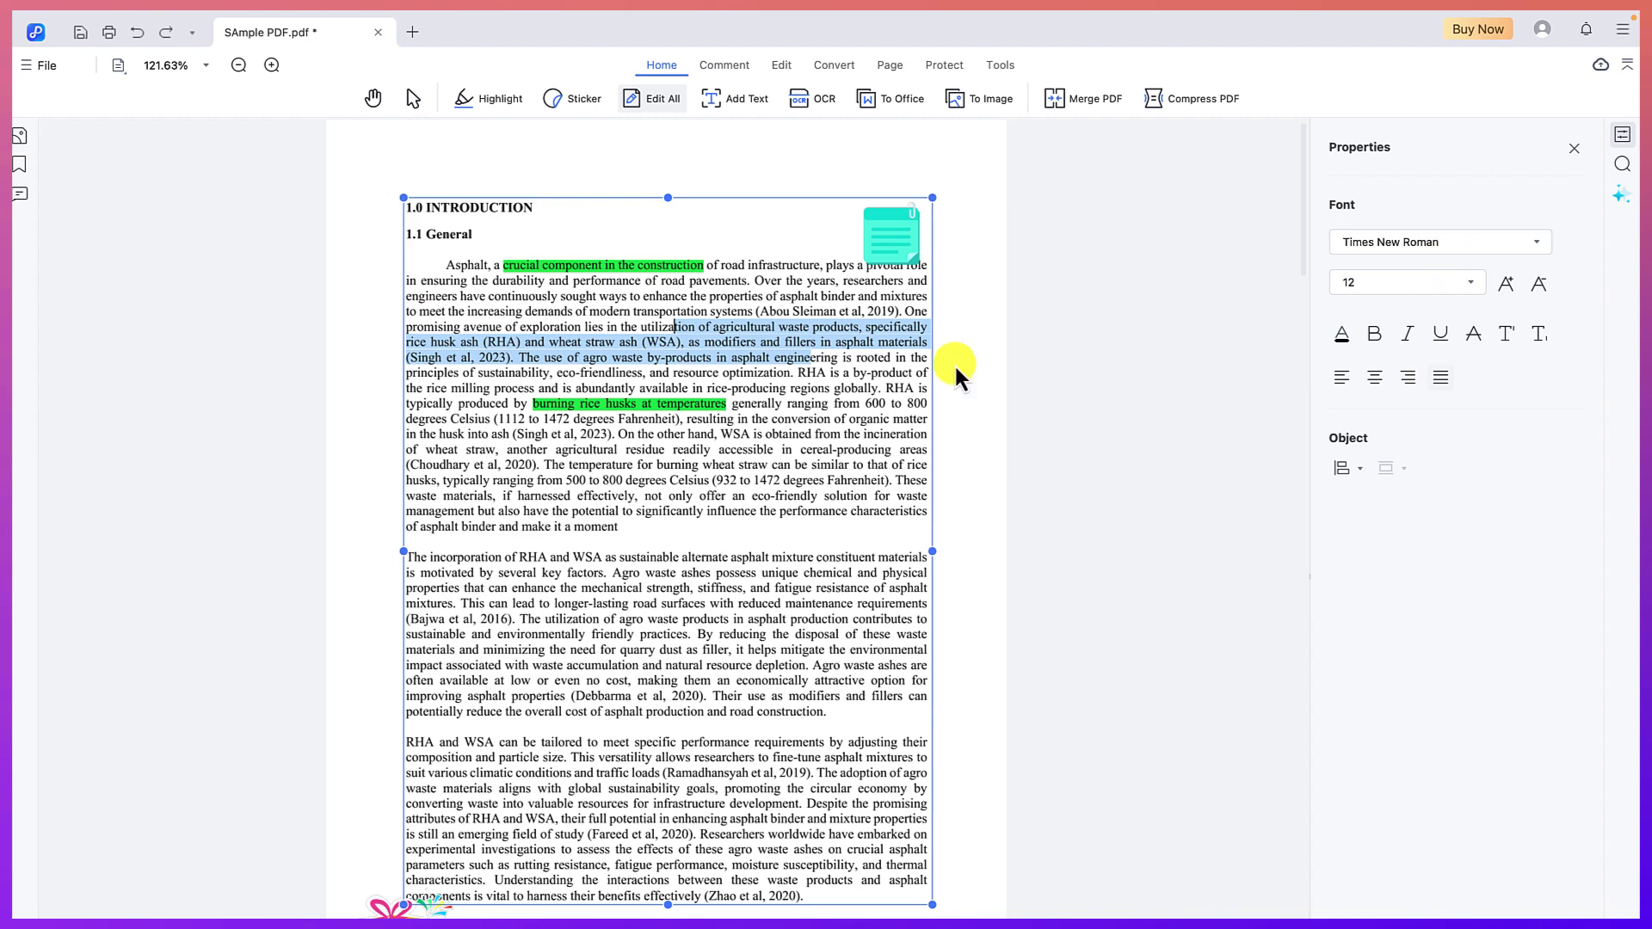
Set the selected passage to Chrome Sans MM at size 18.
{"action": "left_click", "coordinate": [1537, 245]}
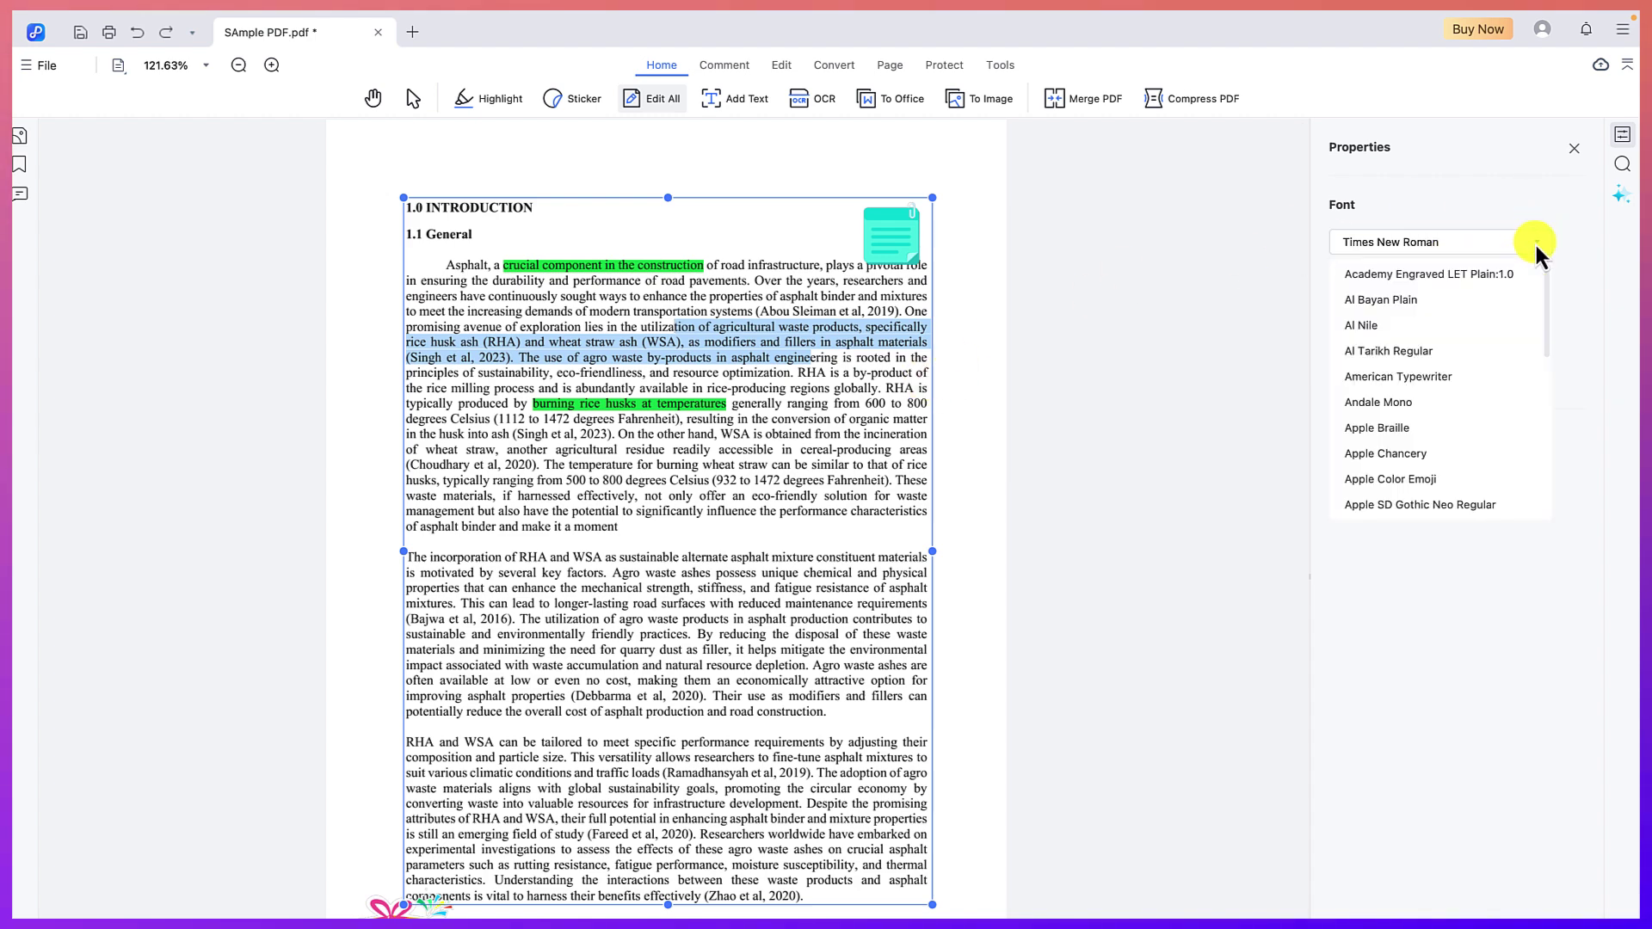
{"action": "left_click", "coordinate": [1395, 329]}
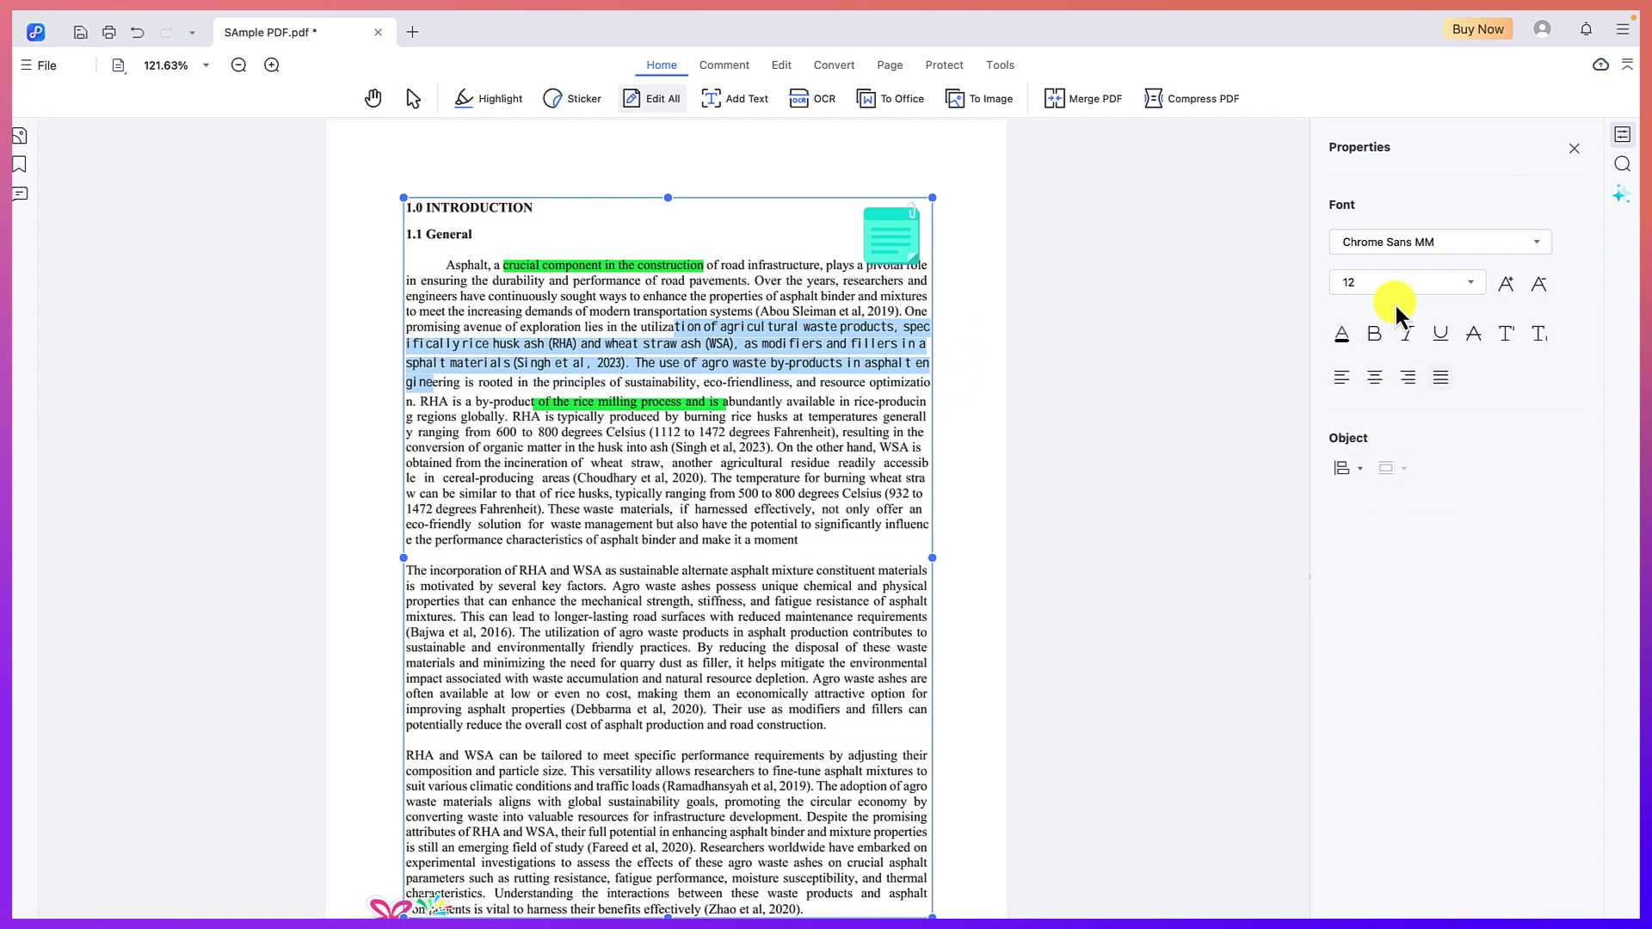
{"action": "left_click", "coordinate": [1471, 282]}
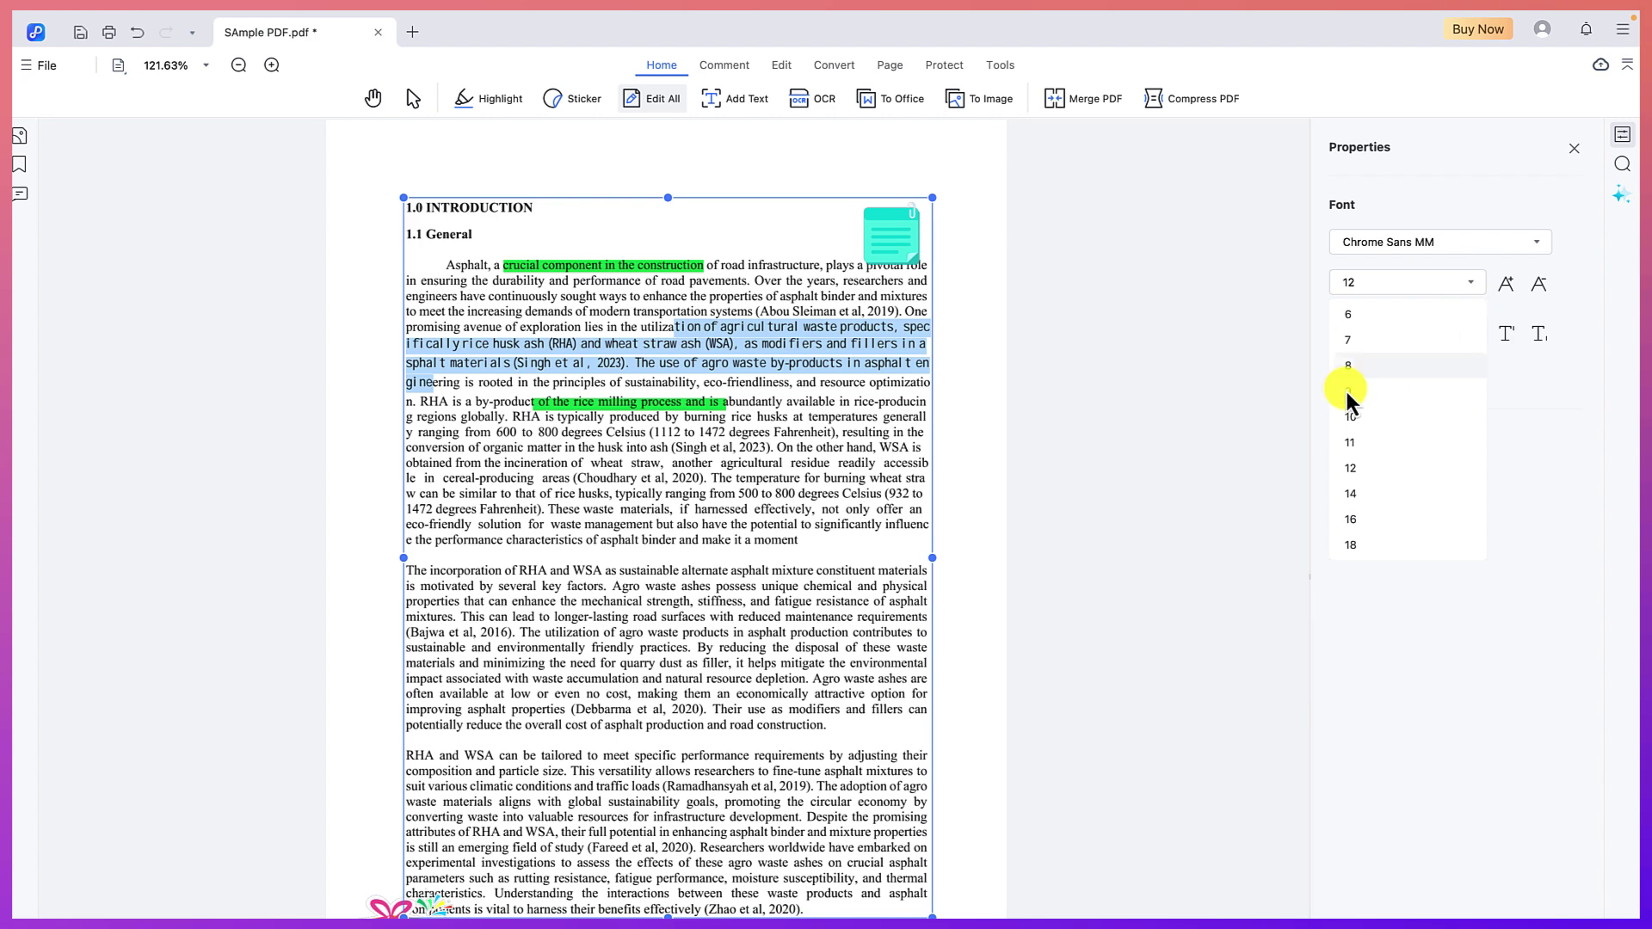
{"action": "left_click", "coordinate": [1356, 416]}
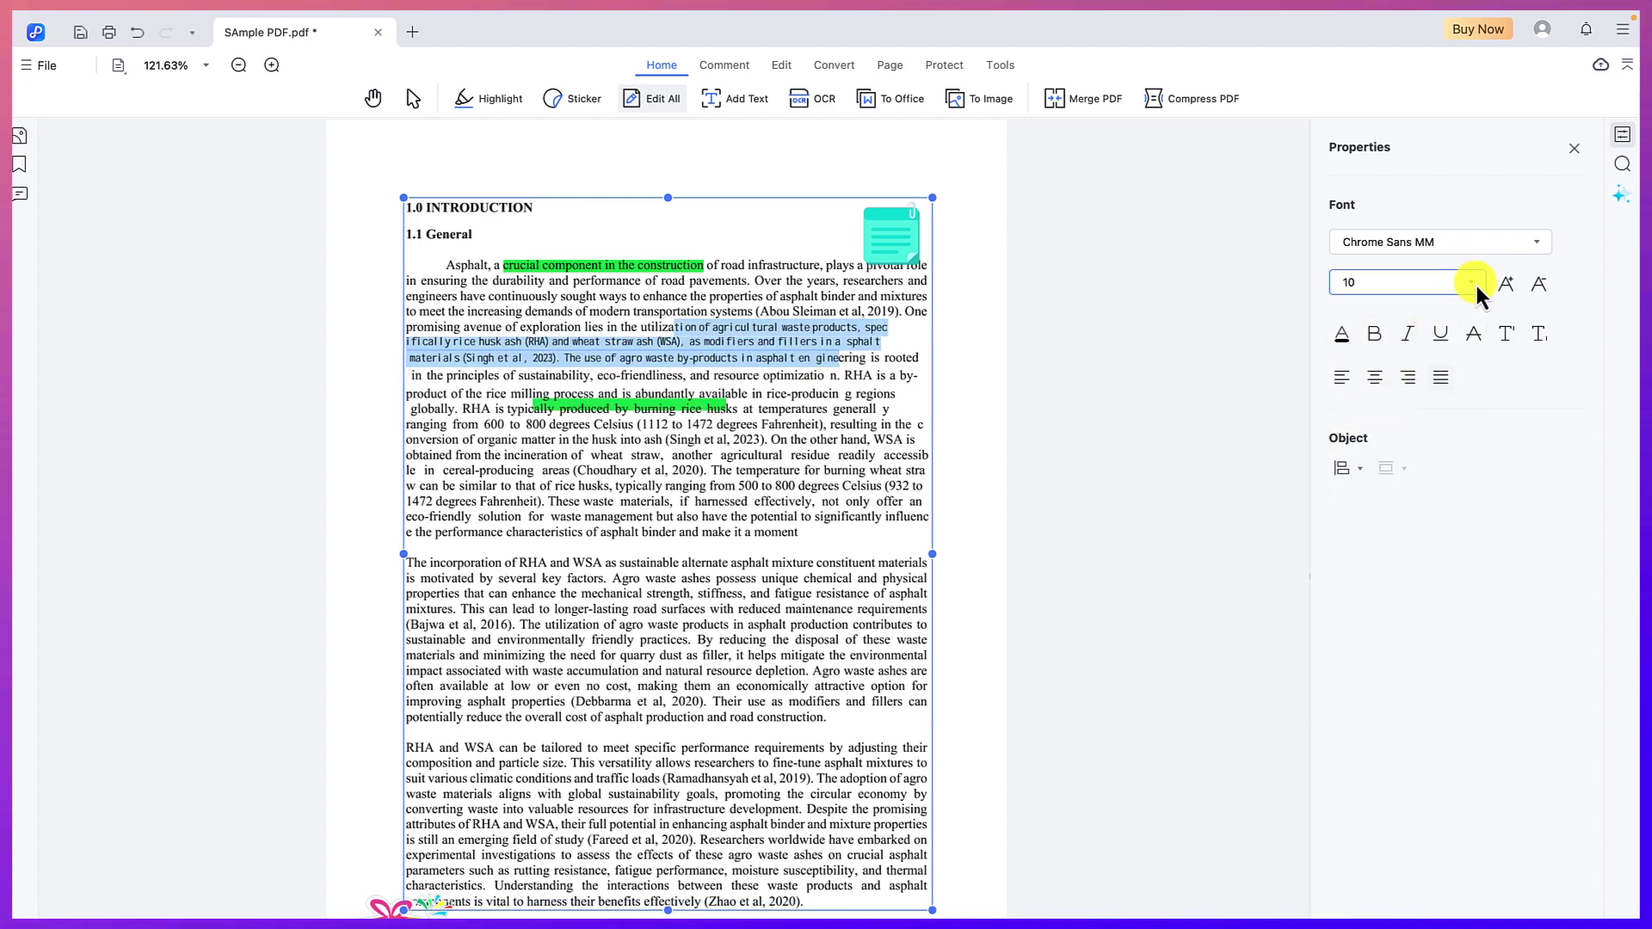
{"action": "left_click", "coordinate": [1506, 285]}
{"action": "left_click", "coordinate": [1507, 285]}
{"action": "left_click", "coordinate": [1507, 285]}
{"action": "left_click", "coordinate": [1506, 285]}
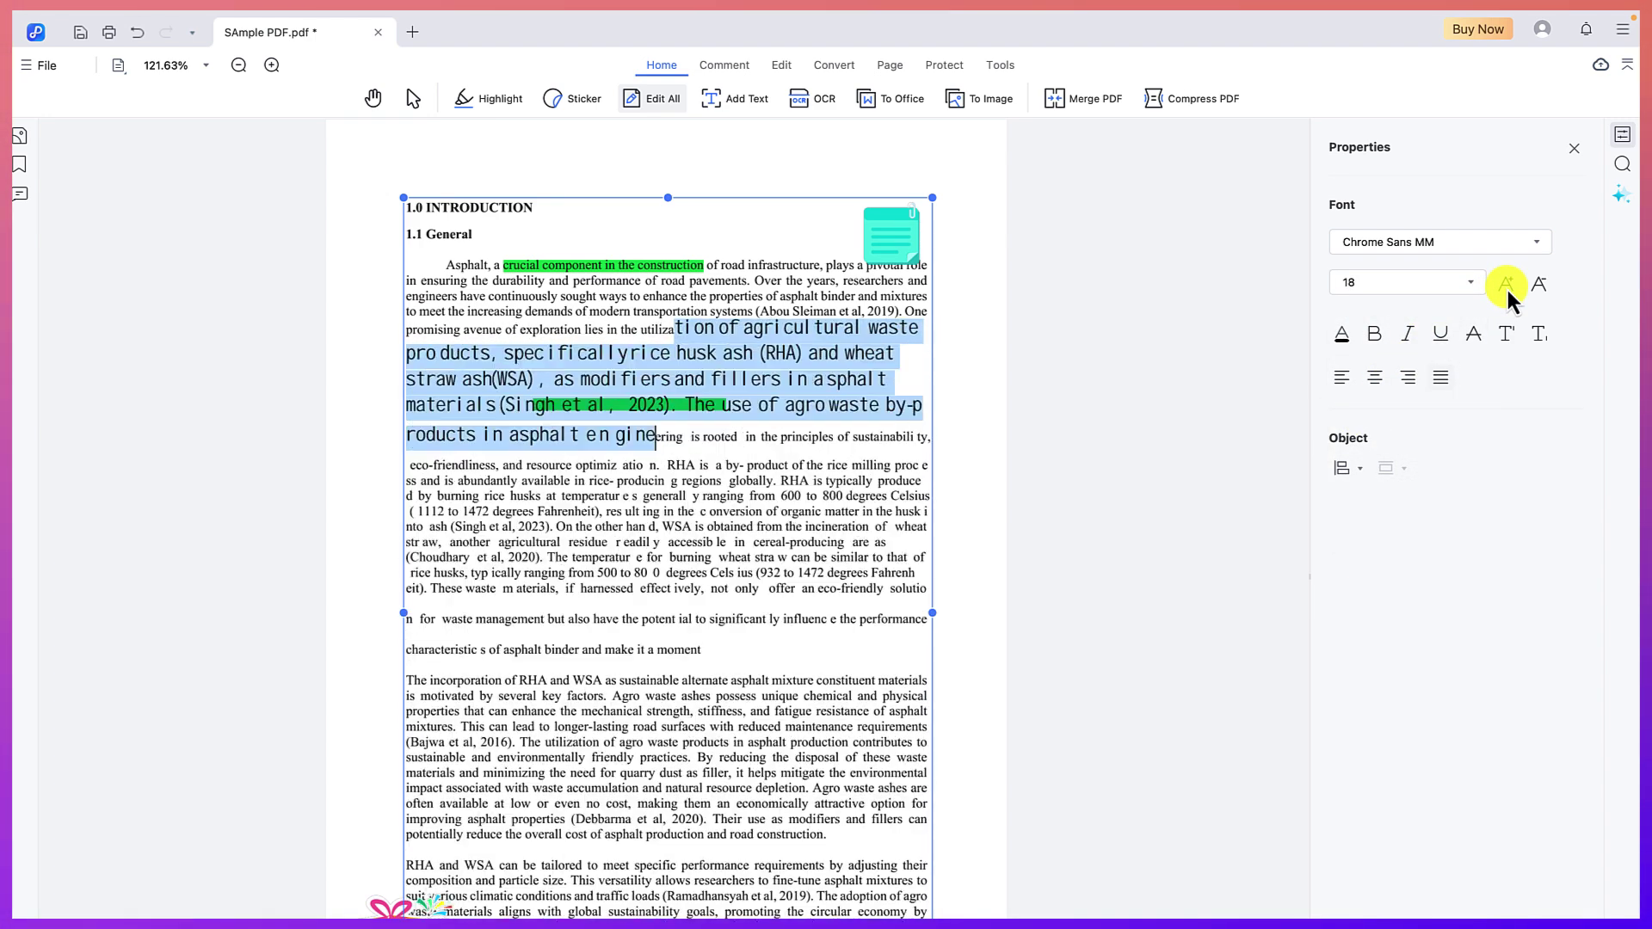
Make the passage light blue, italic and underlined, leaving alignment unchanged.
{"action": "left_click", "coordinate": [1342, 336]}
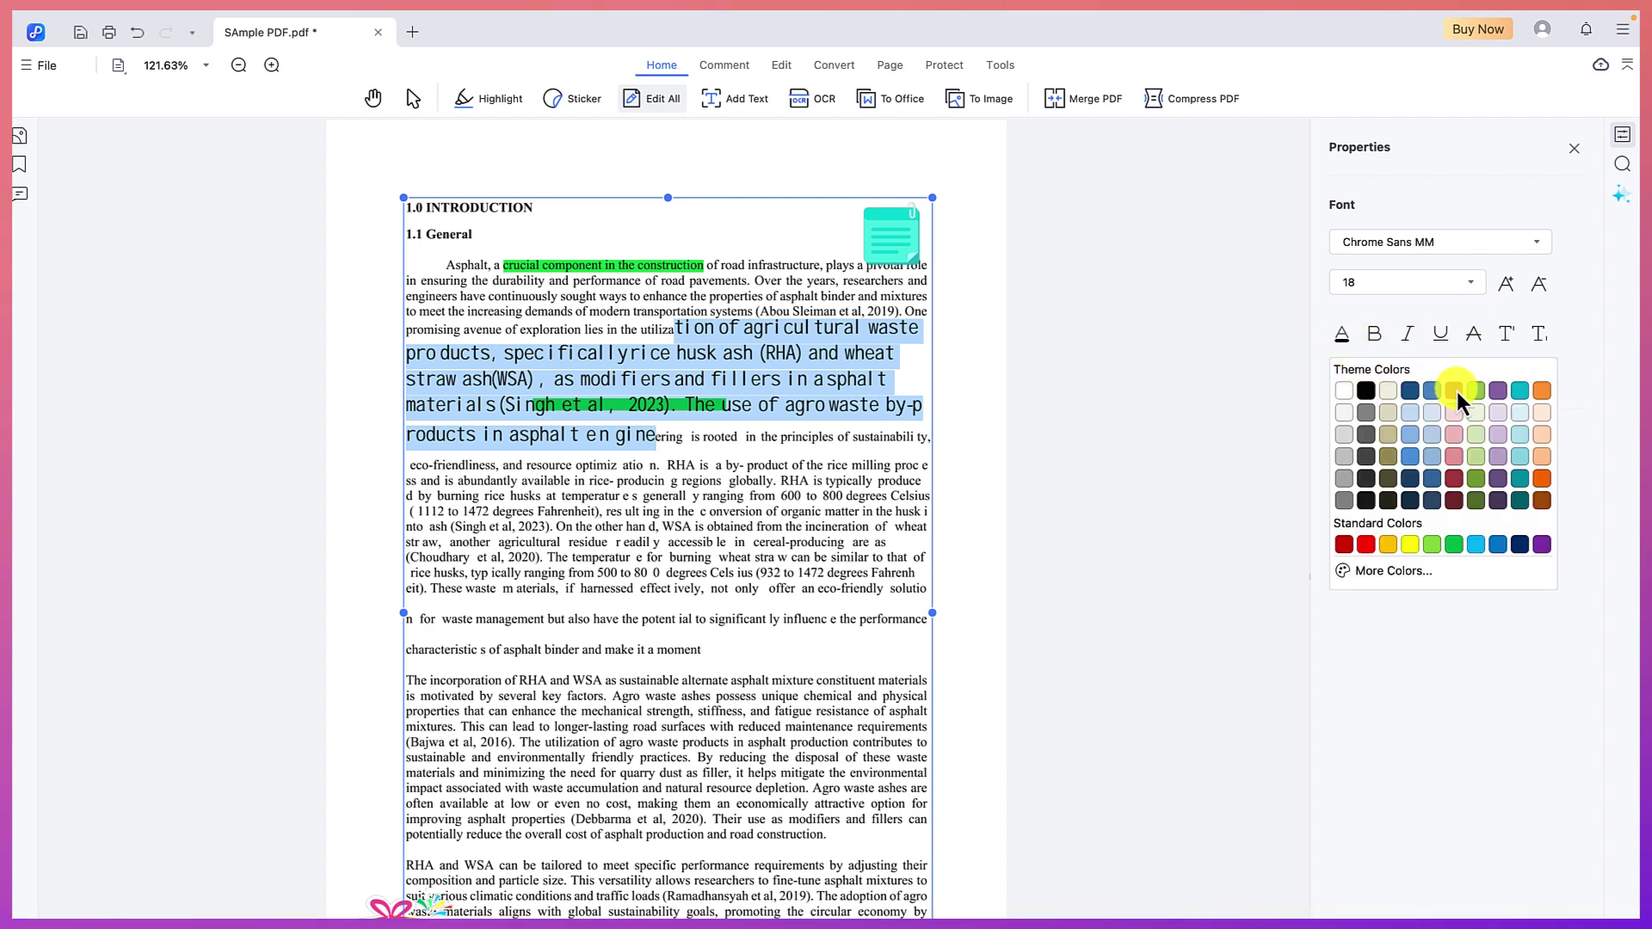
{"action": "left_click", "coordinate": [1474, 544]}
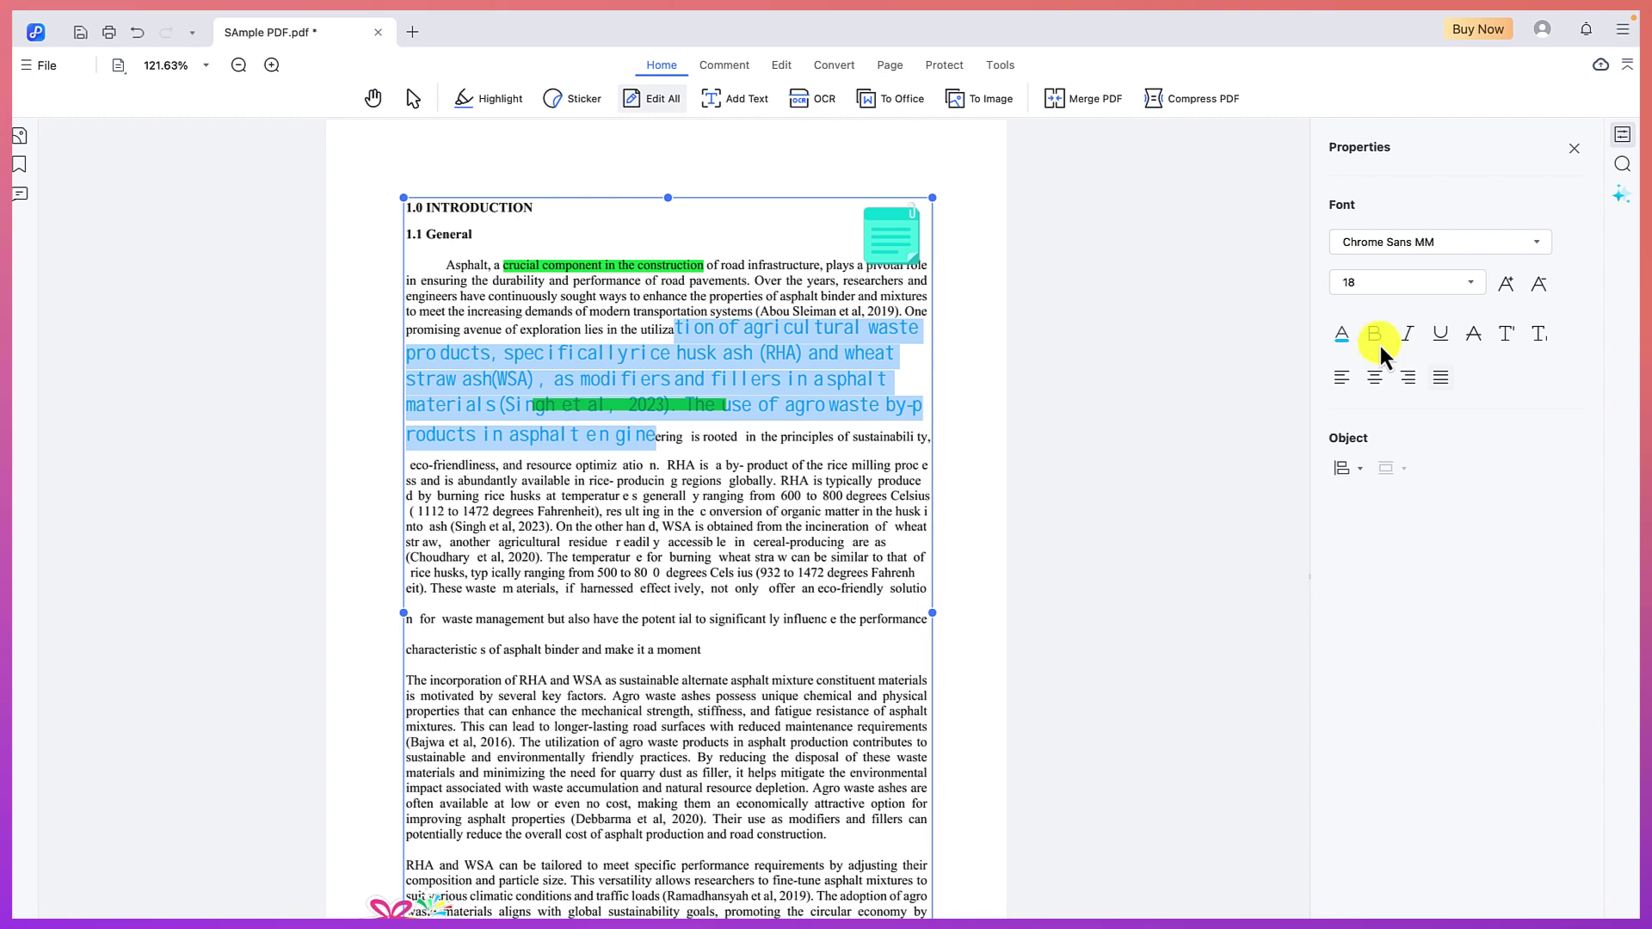
{"action": "left_click", "coordinate": [1409, 336]}
{"action": "left_click", "coordinate": [1440, 336]}
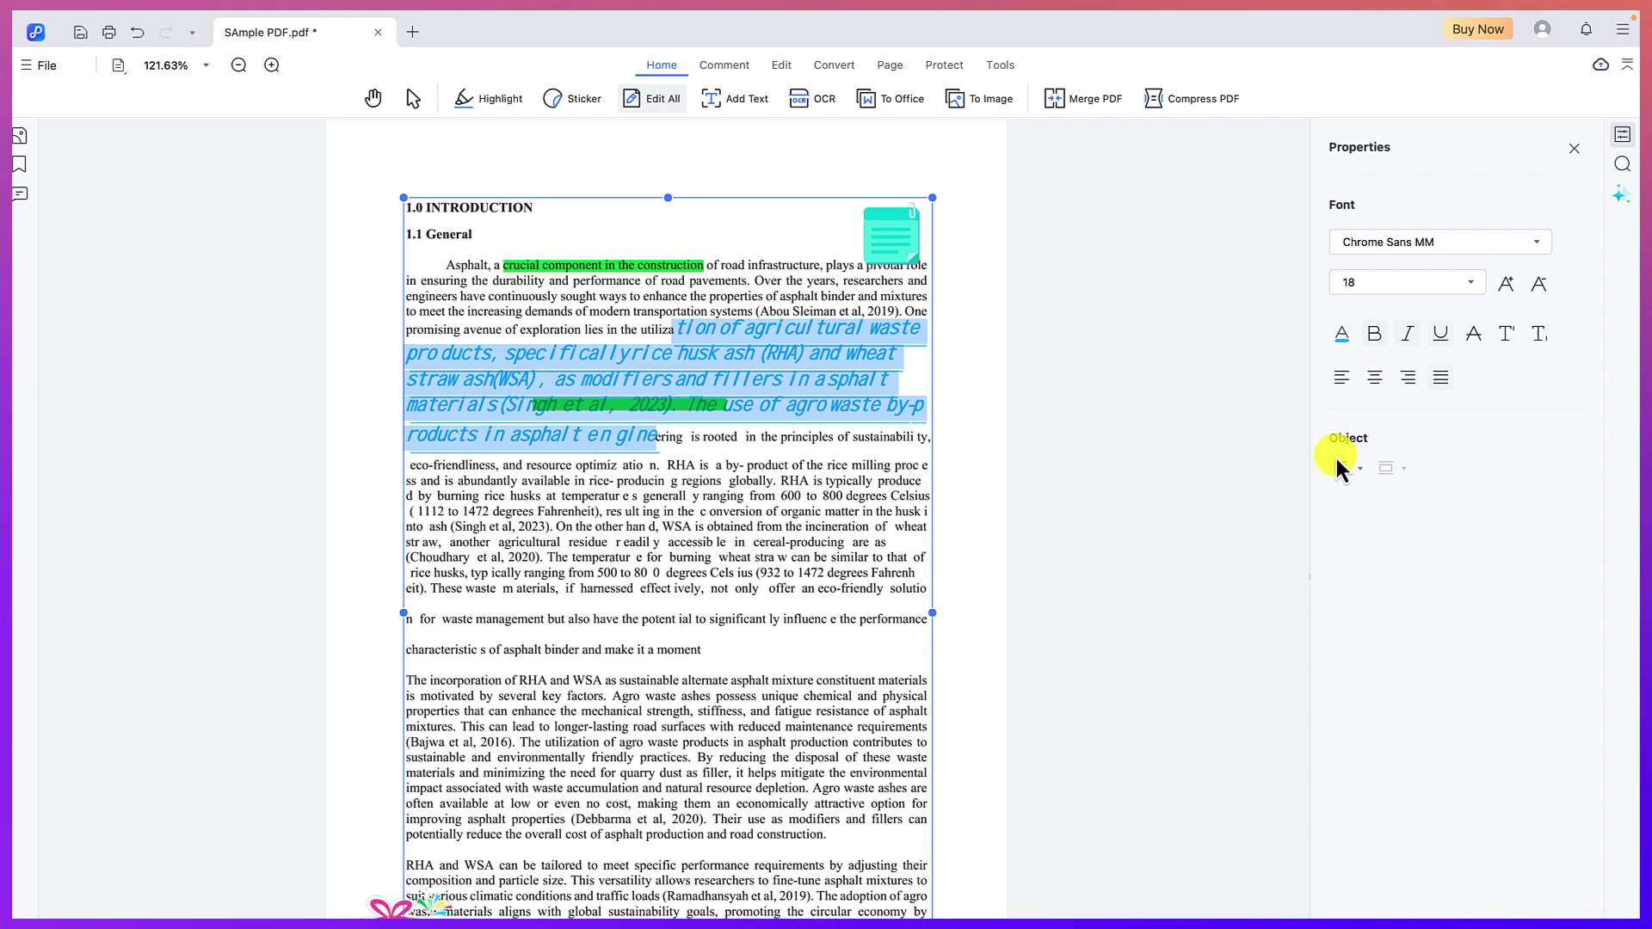
{"action": "left_click", "coordinate": [1356, 468]}
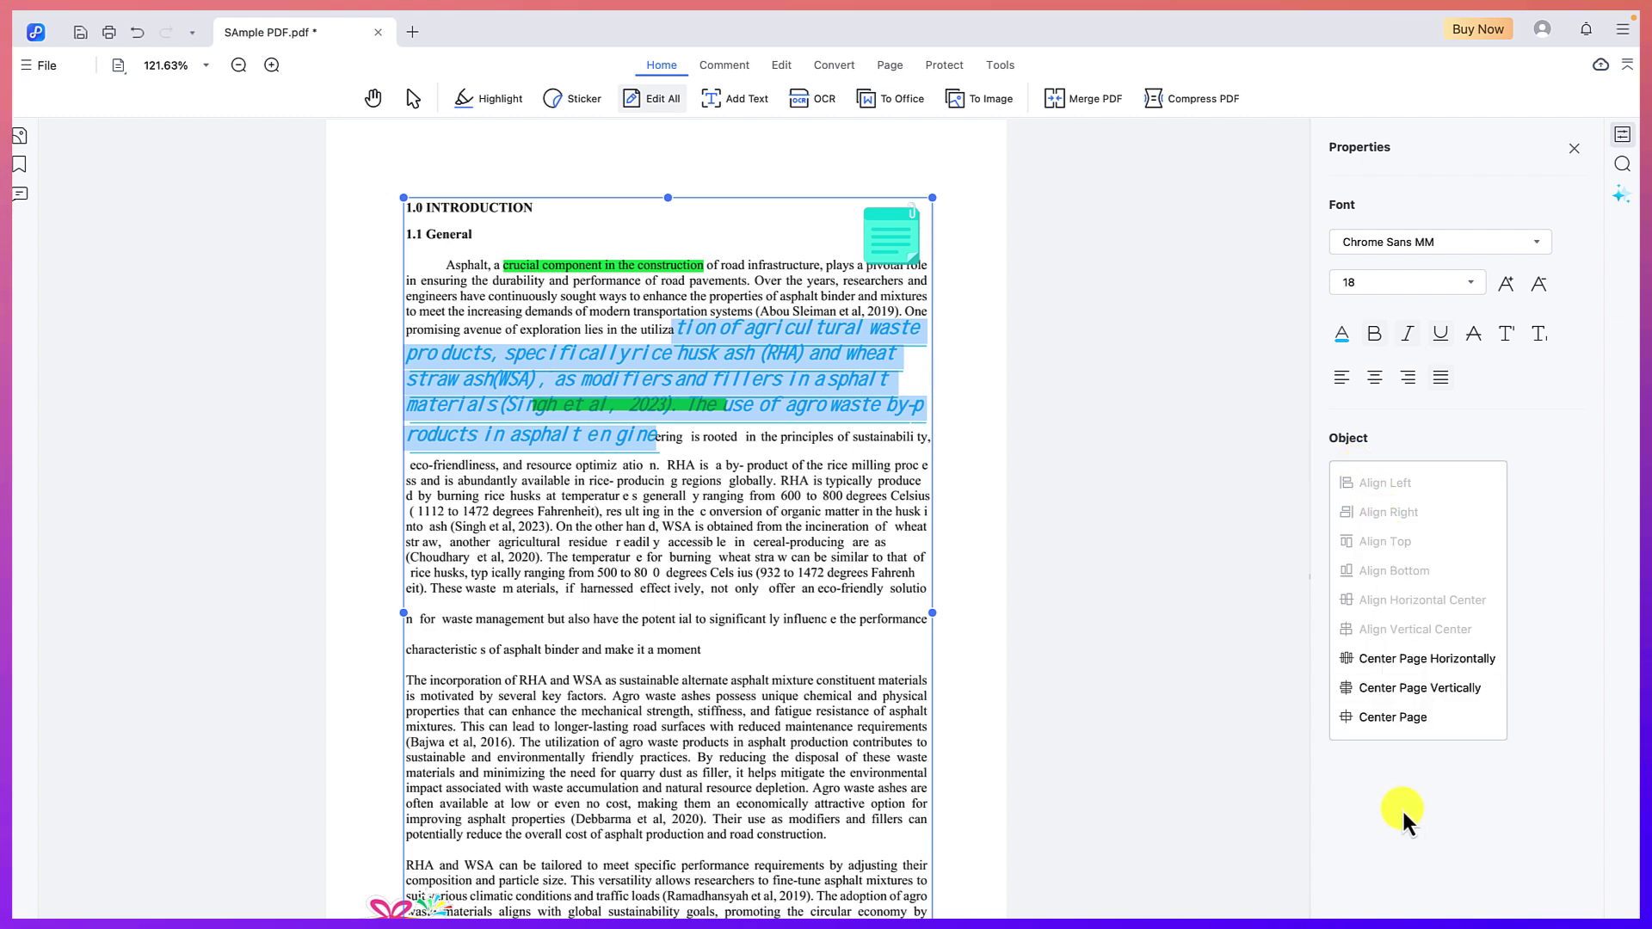
{"action": "left_click", "coordinate": [1506, 413]}
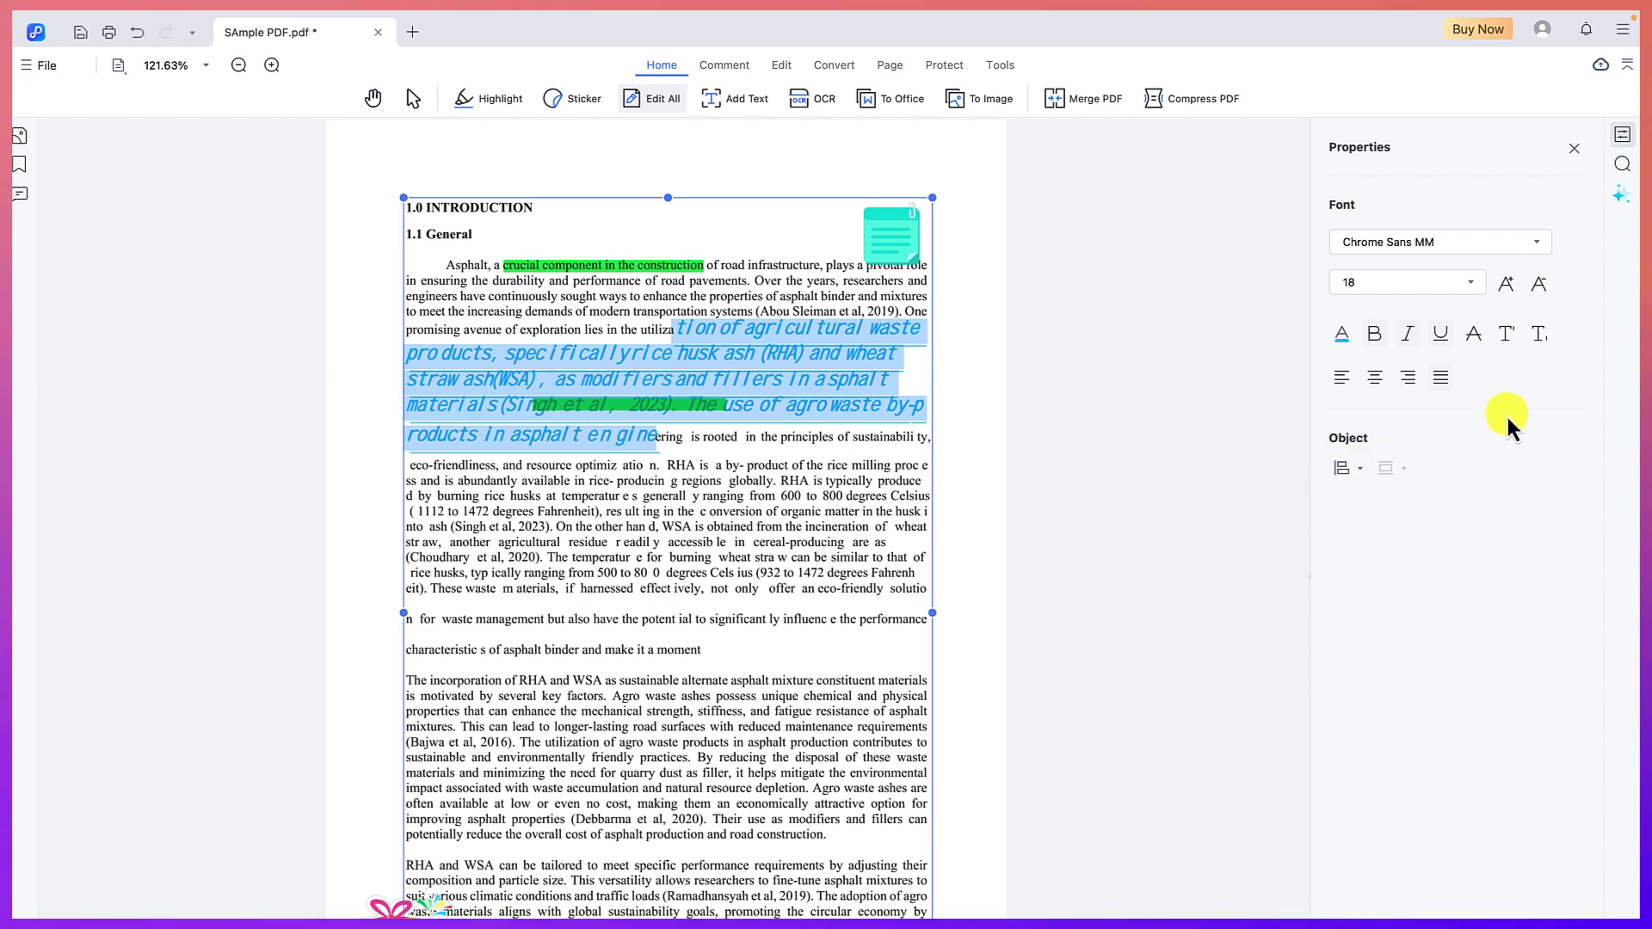
Close the properties panel and switch from Edit All to Edit Text mode.
{"action": "scroll", "coordinate": [682, 665], "scroll_direction": "down", "scroll_amount": 8}
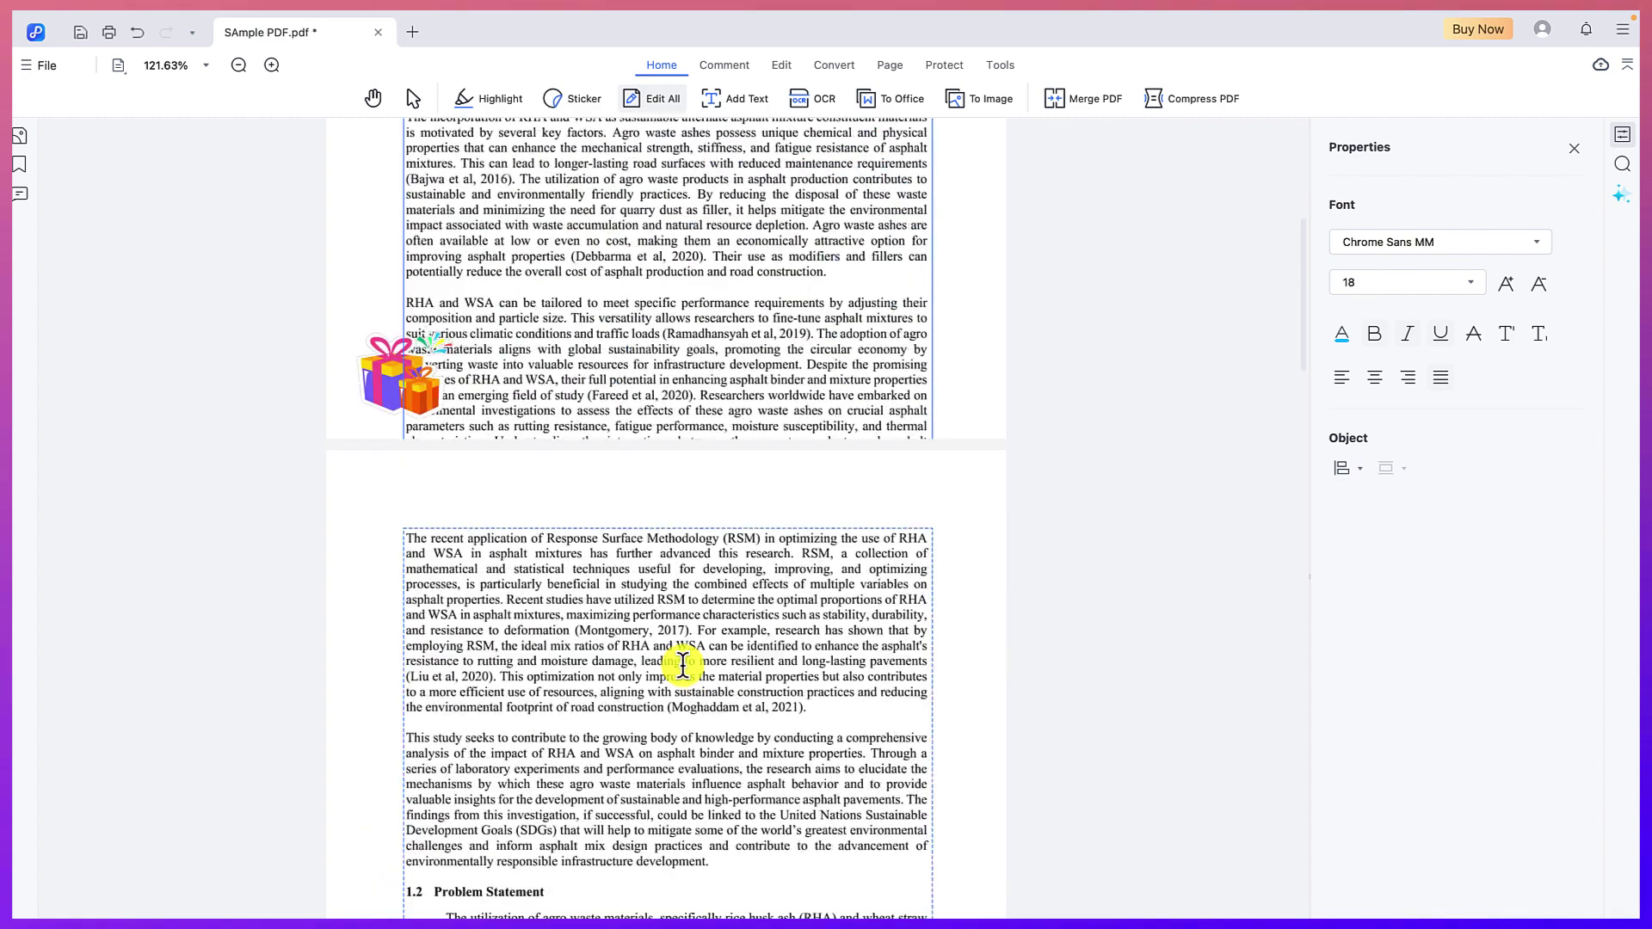
{"action": "scroll", "coordinate": [682, 667], "scroll_direction": "up", "scroll_amount": 9}
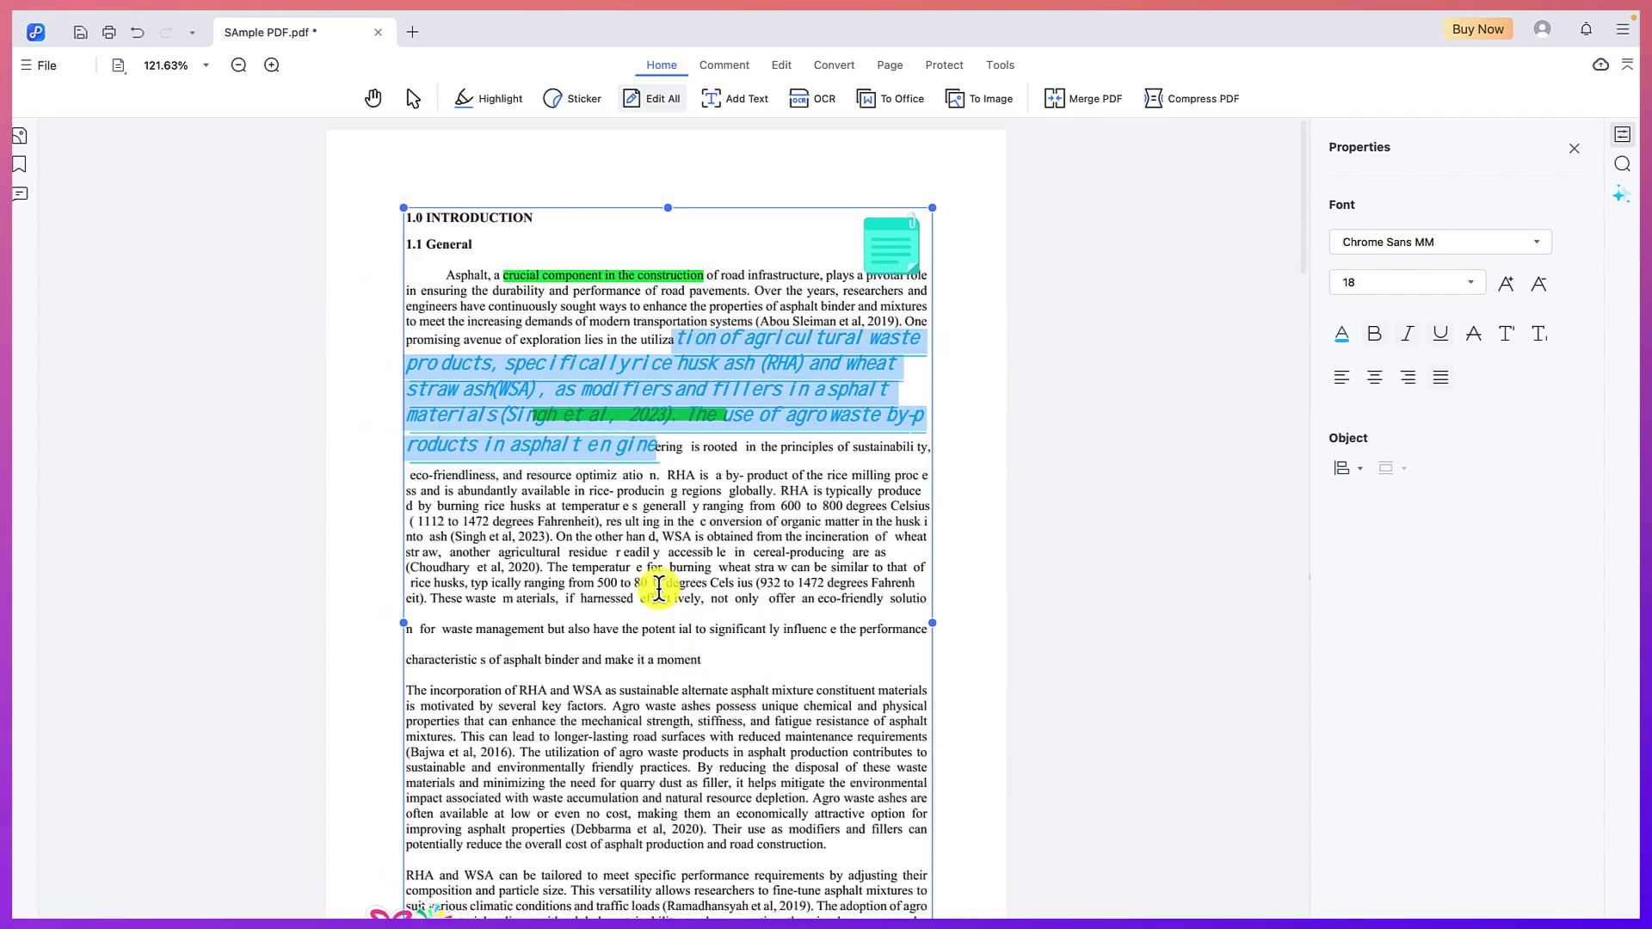
{"action": "left_click", "coordinate": [1192, 645]}
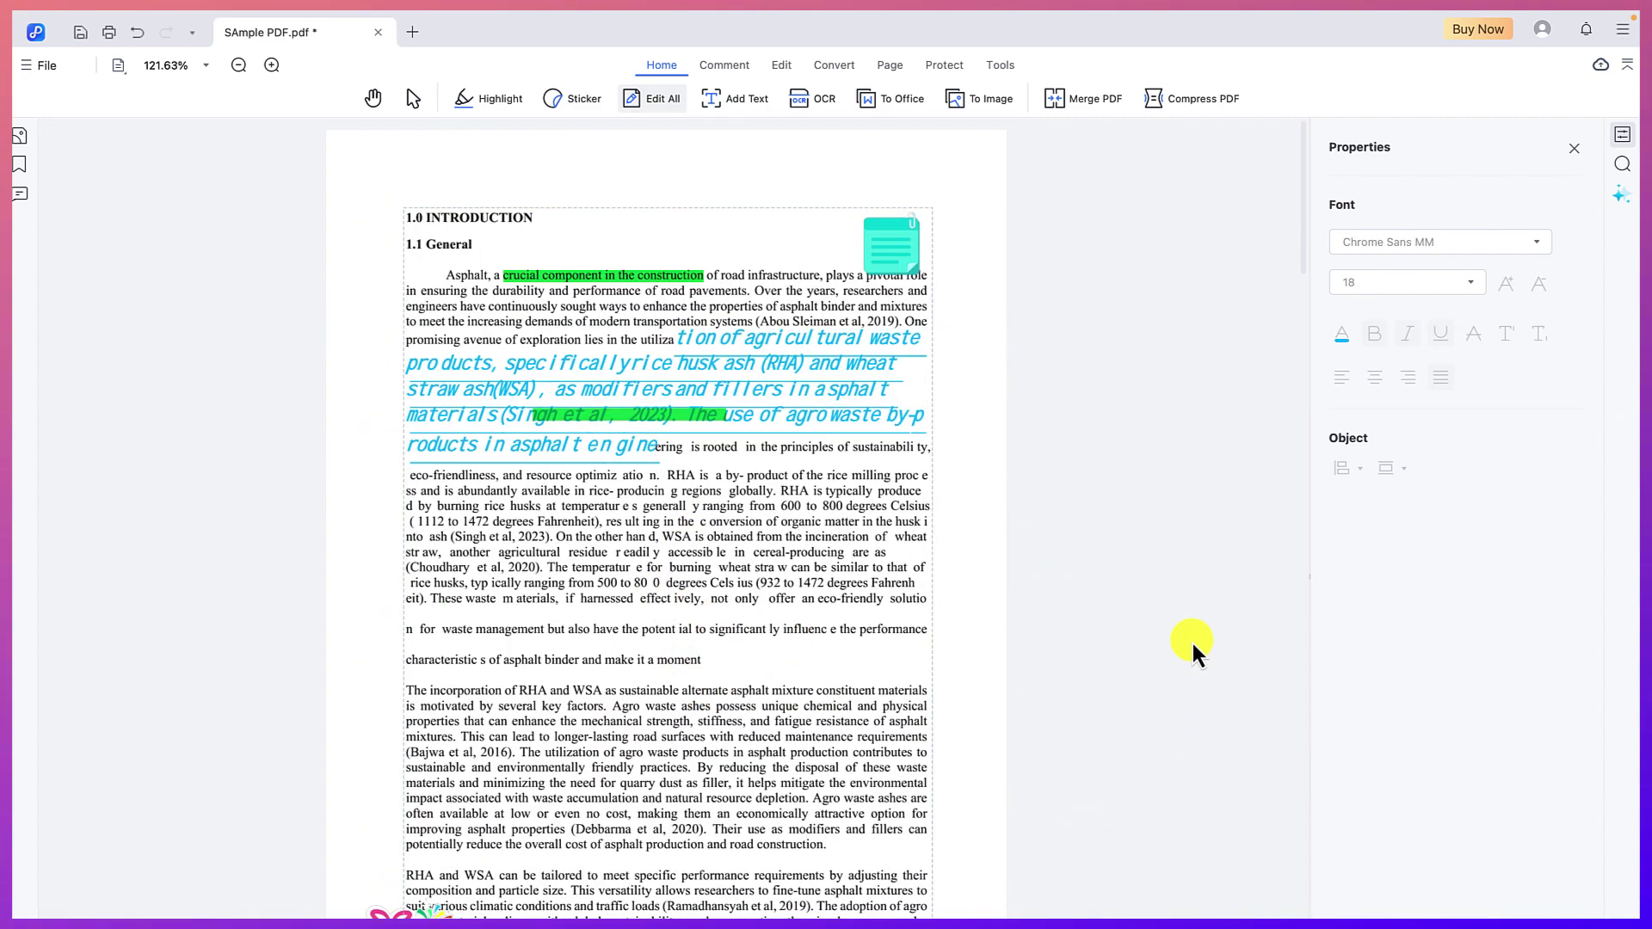
{"action": "left_click", "coordinate": [1572, 148]}
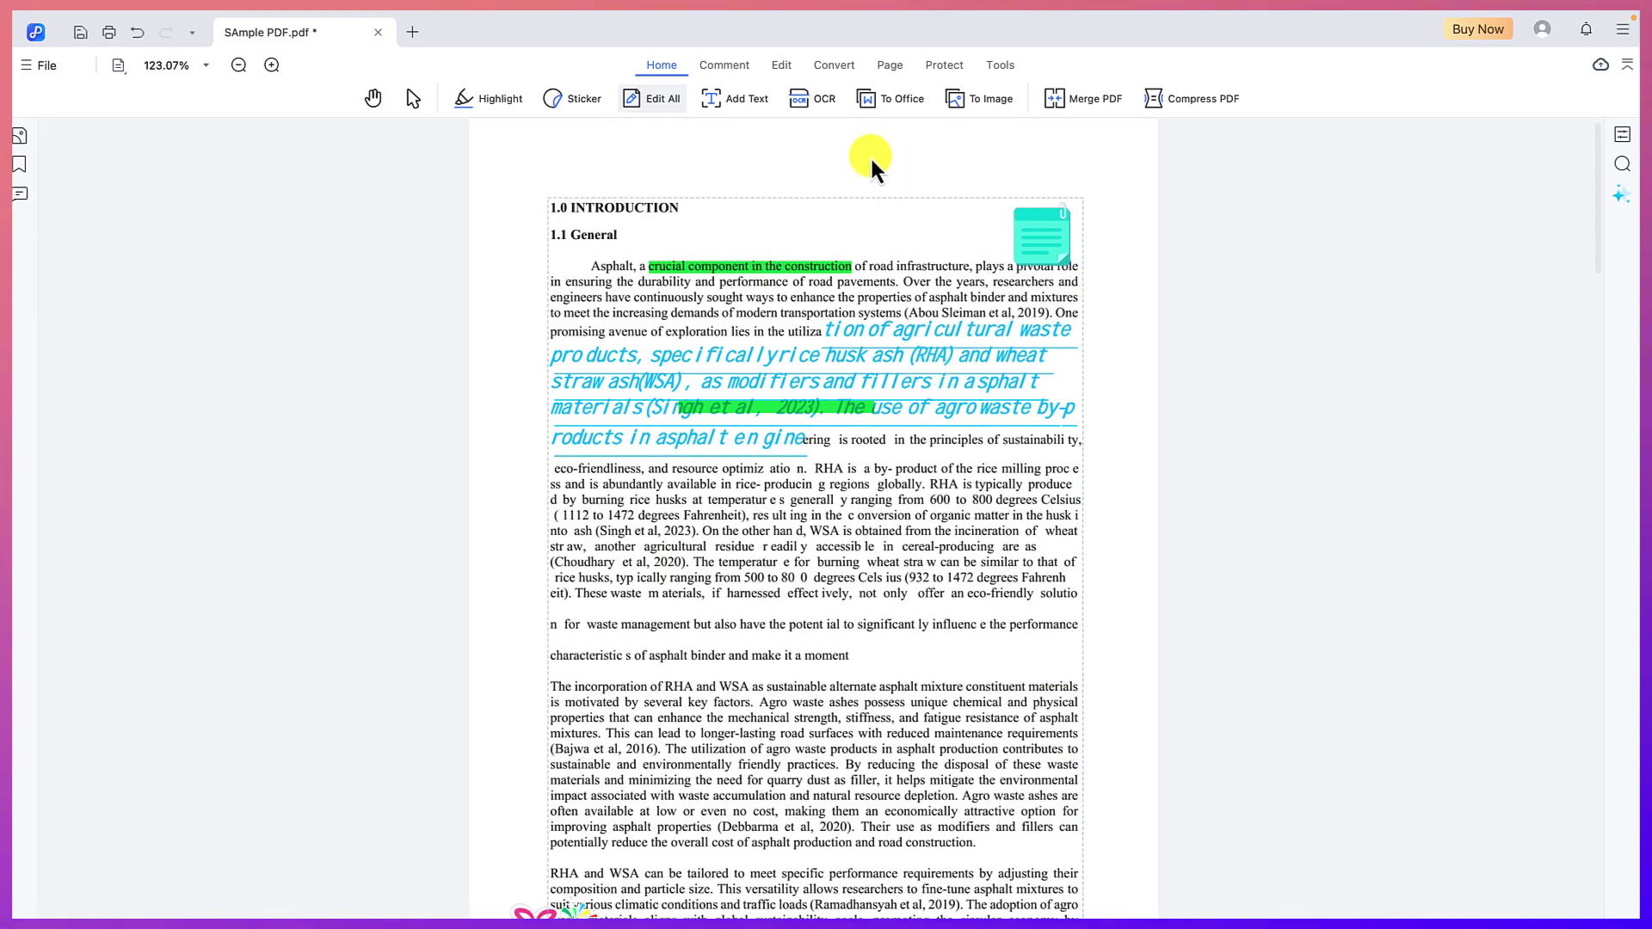
{"action": "left_click", "coordinate": [647, 93]}
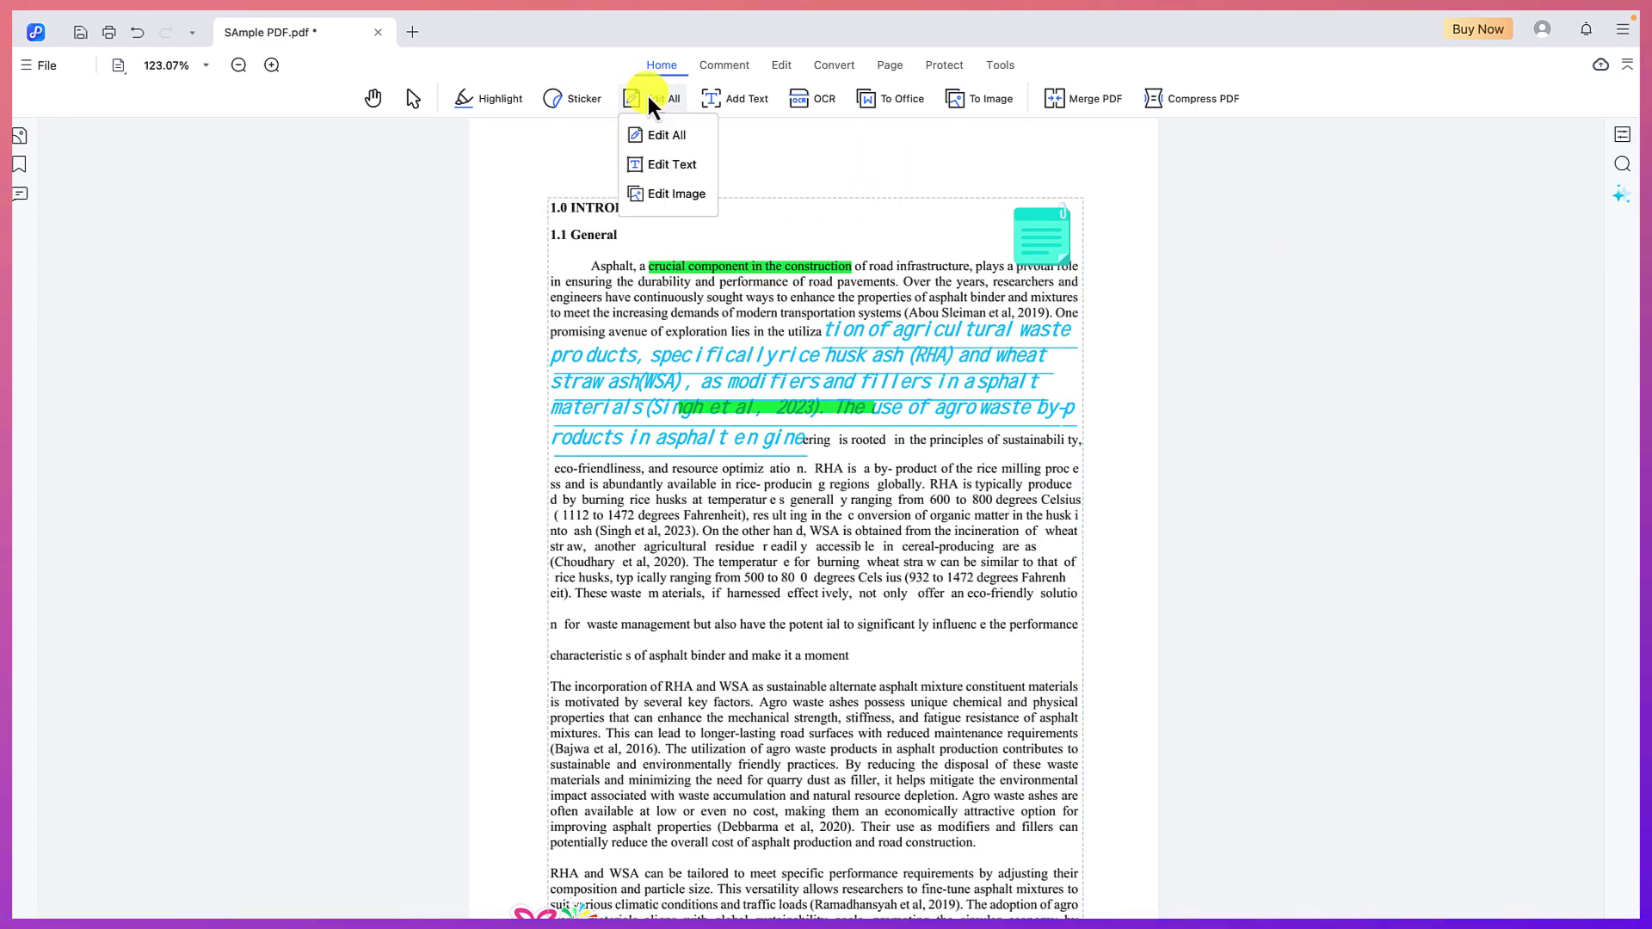
{"action": "left_click", "coordinate": [669, 167]}
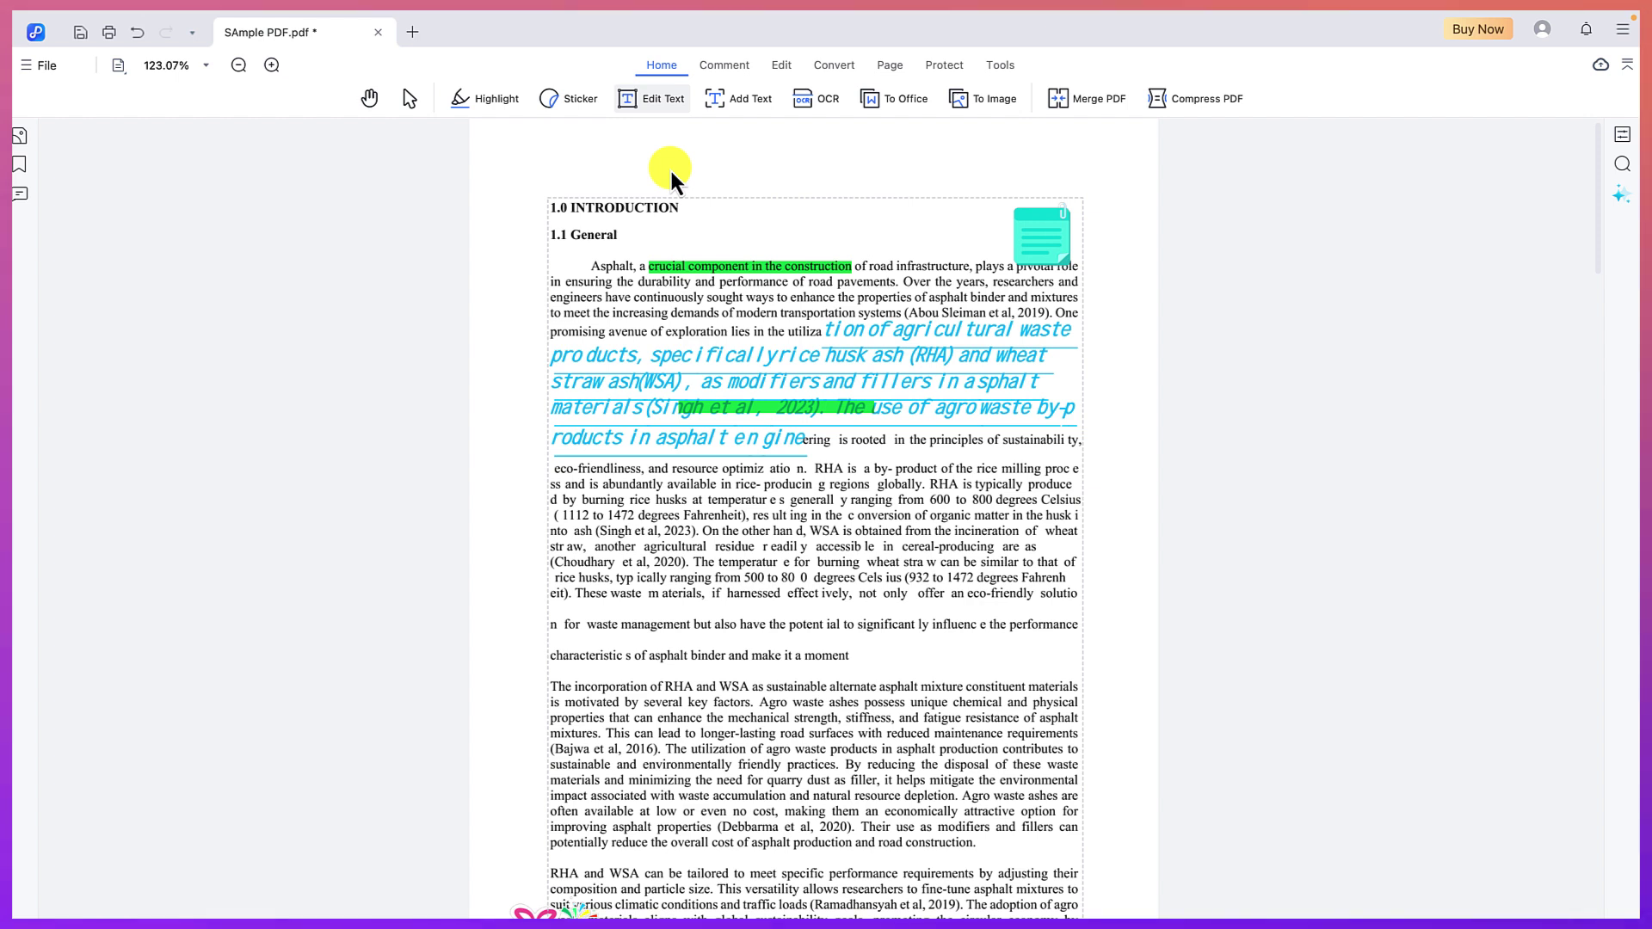
Delete the space between "need" and "for" in the agro waste ashes paragraph.
{"action": "left_click", "coordinate": [764, 568]}
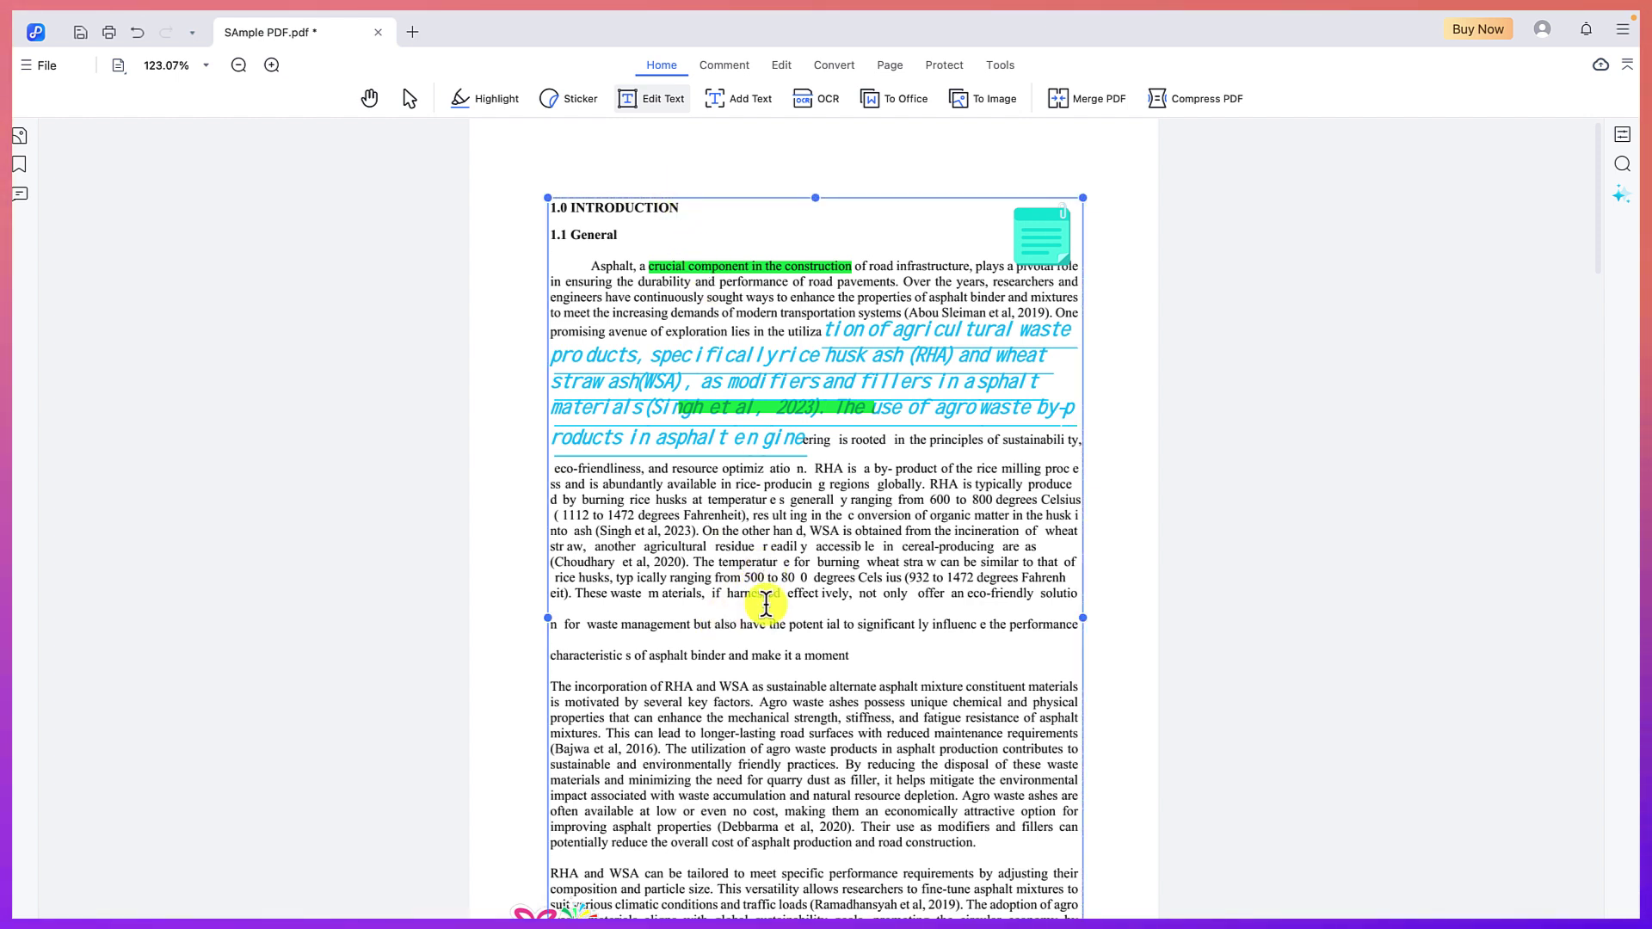
{"action": "left_click", "coordinate": [843, 686]}
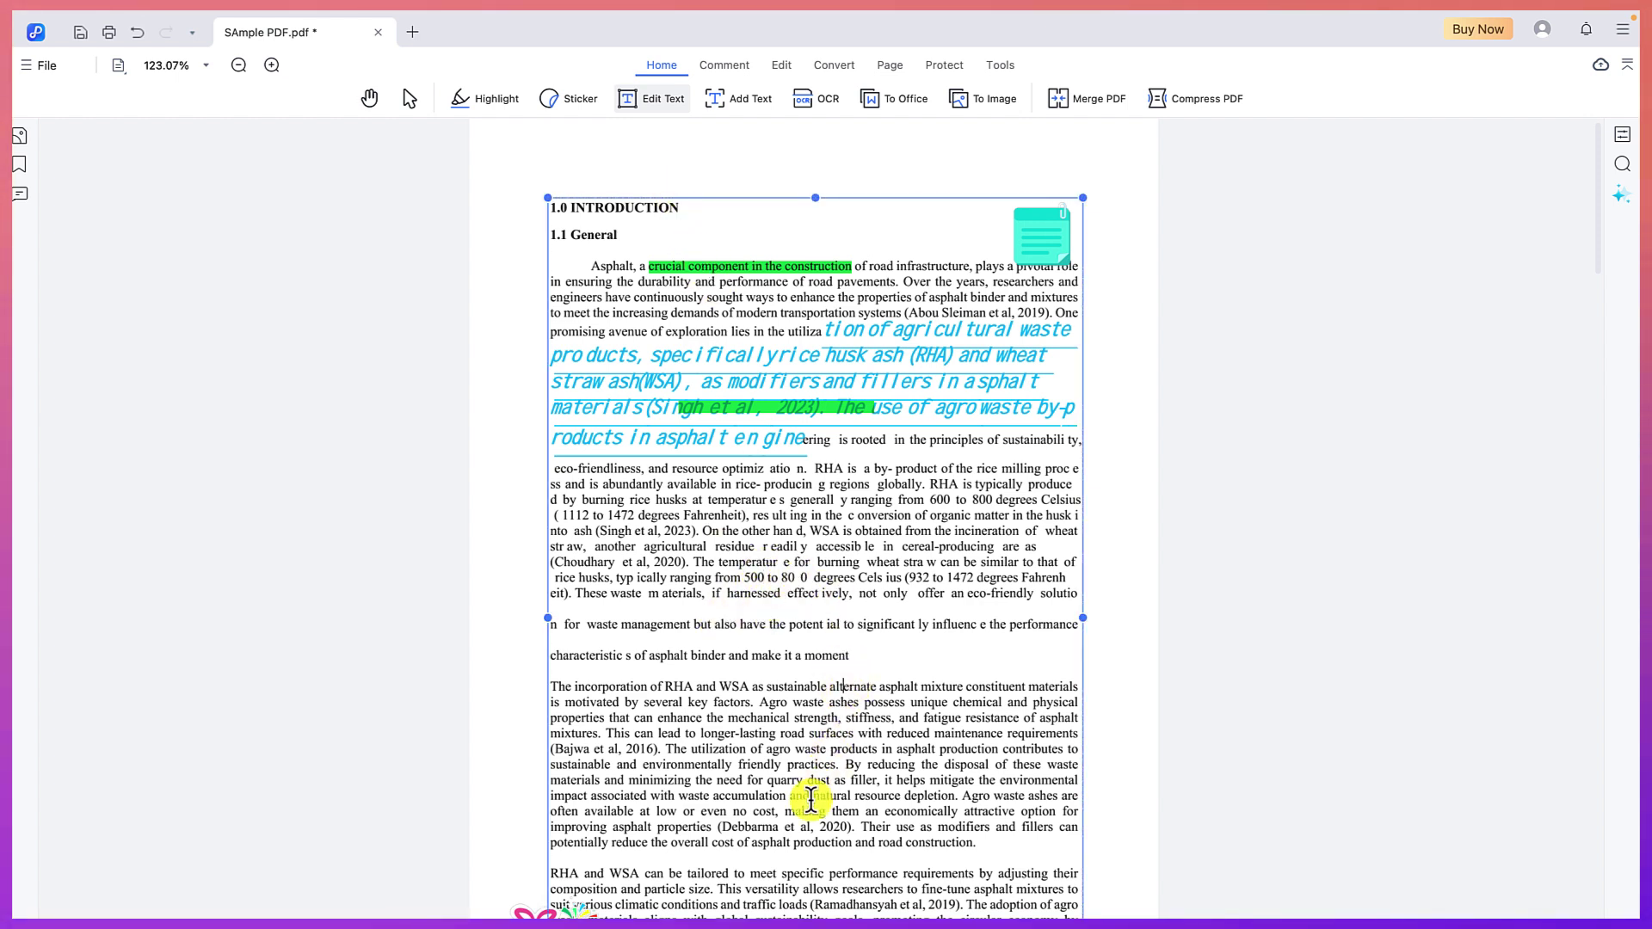
{"action": "left_click", "coordinate": [748, 781]}
{"action": "key", "text": "BackSpace"}
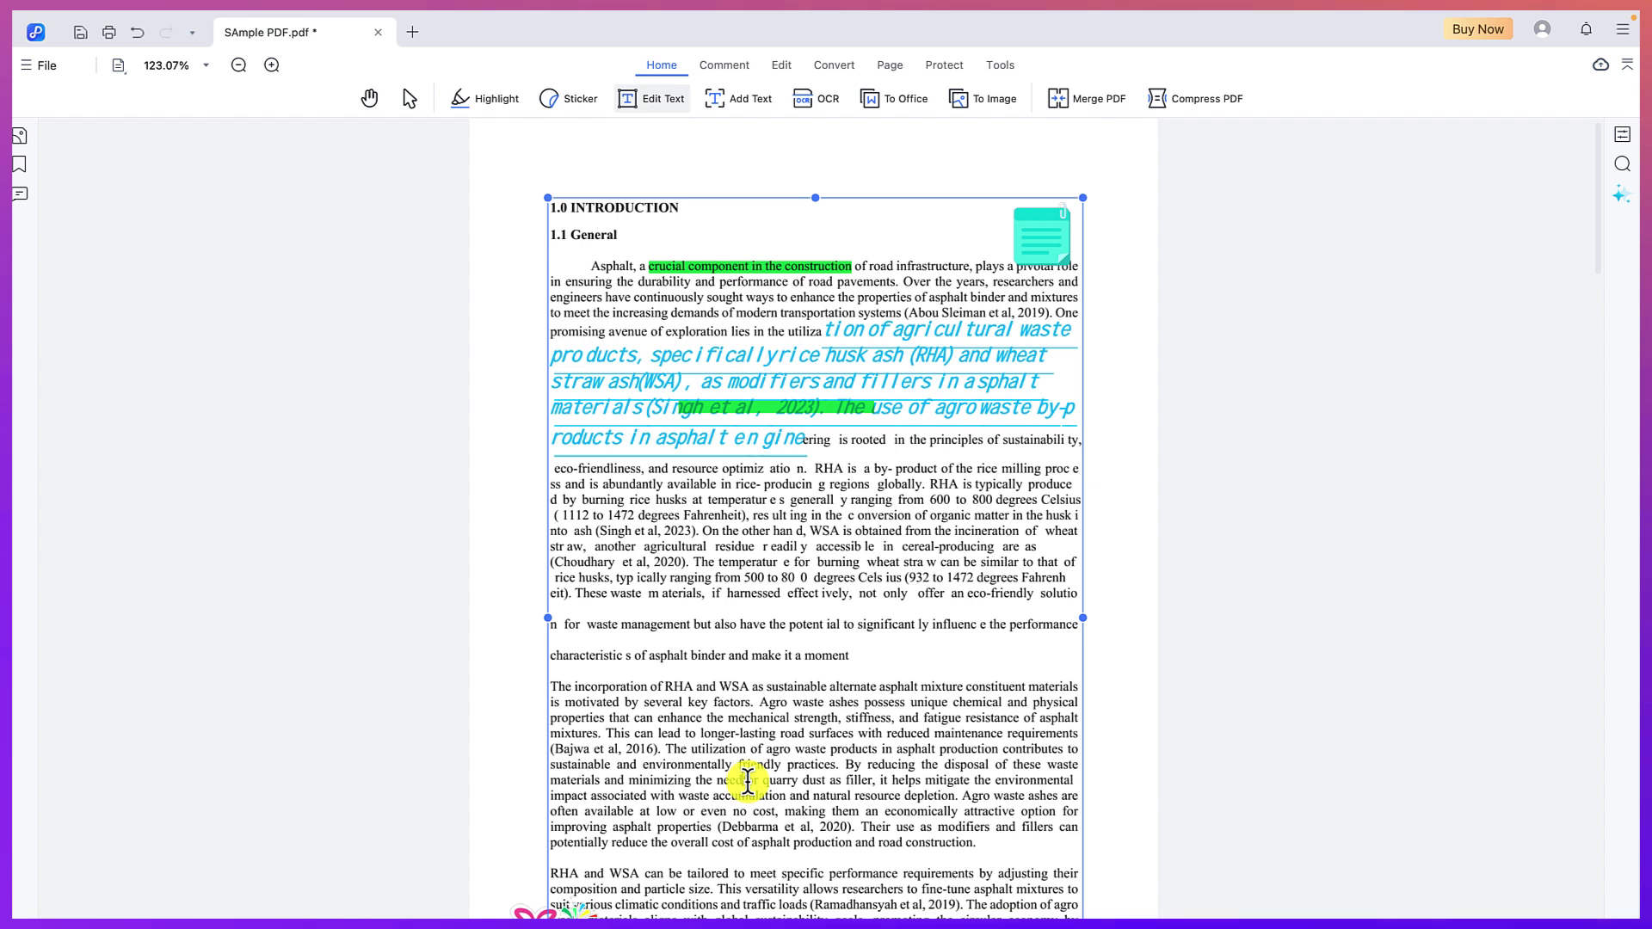
{"action": "left_click_drag", "start_coordinate": [773, 763], "coordinate": [752, 733]}
{"action": "left_click", "coordinate": [723, 692]}
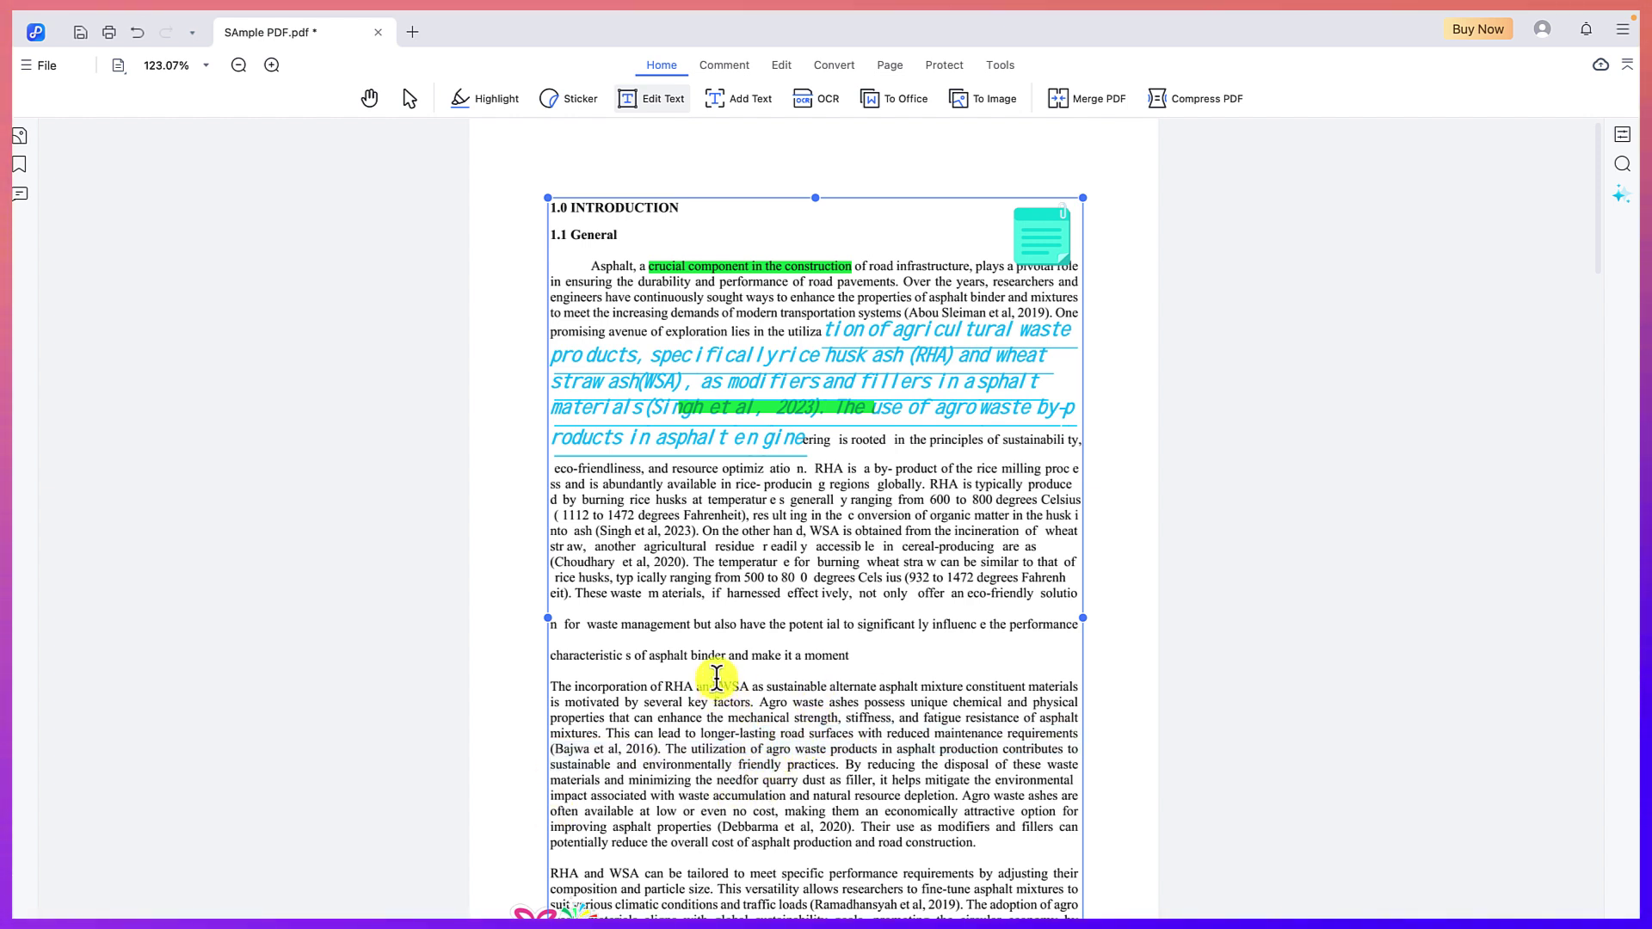
{"action": "left_click", "coordinate": [665, 100]}
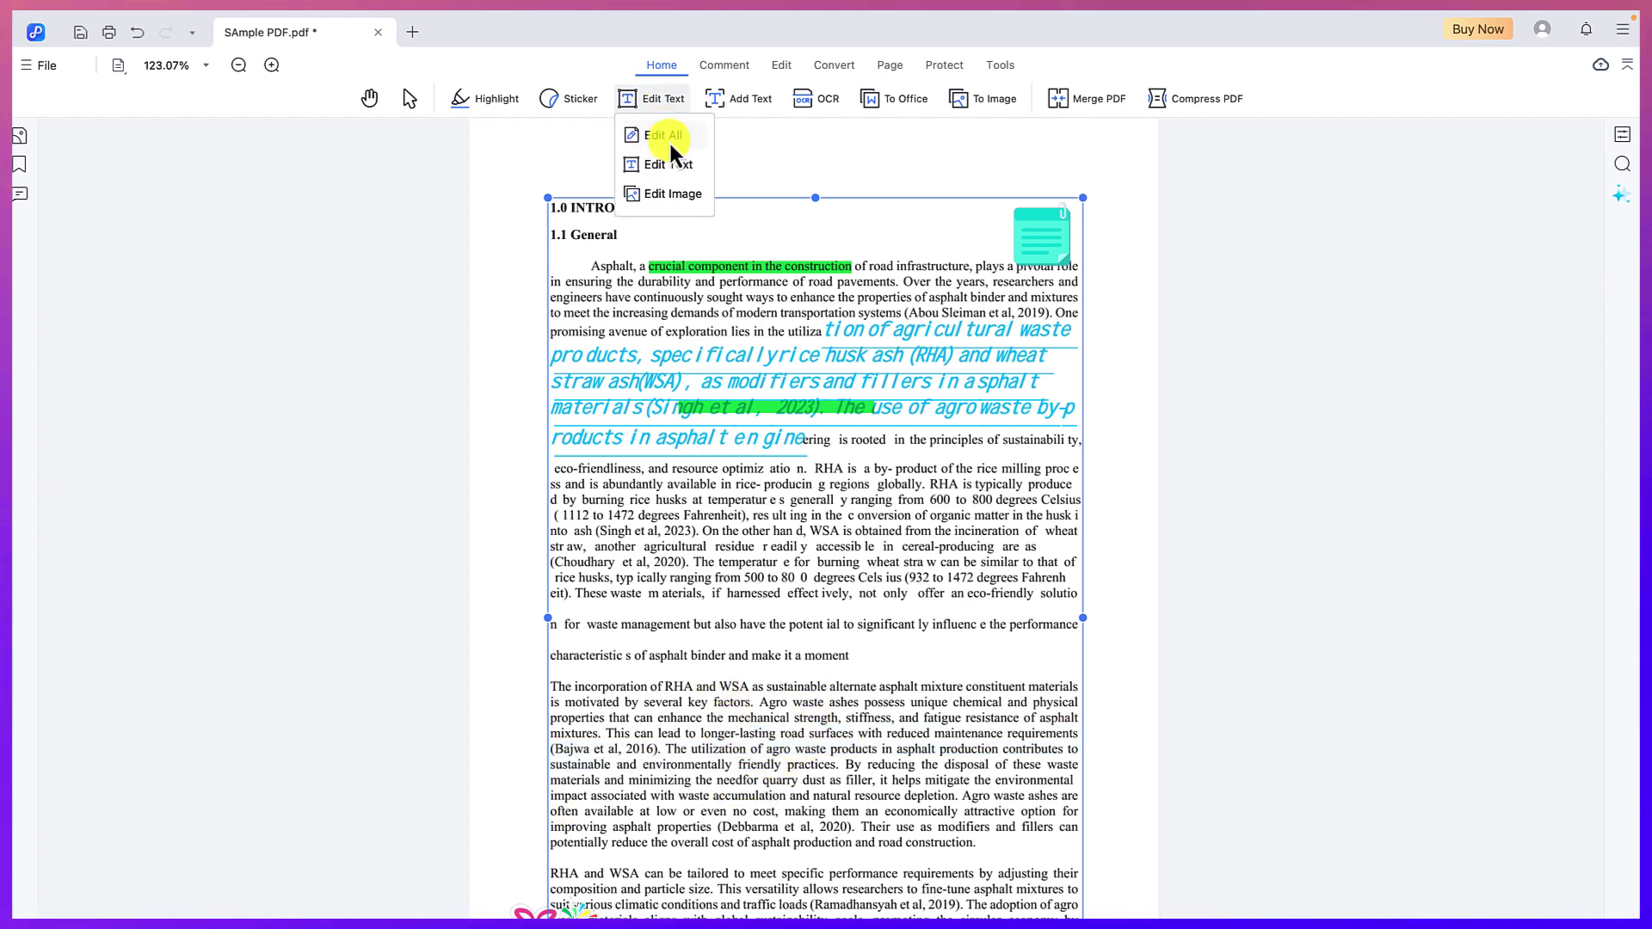
Select the Figures 1–3 image in image-editing mode and rotate it left twice.
{"action": "left_click", "coordinate": [680, 193]}
{"action": "scroll", "coordinate": [782, 508], "scroll_direction": "down", "scroll_amount": 10}
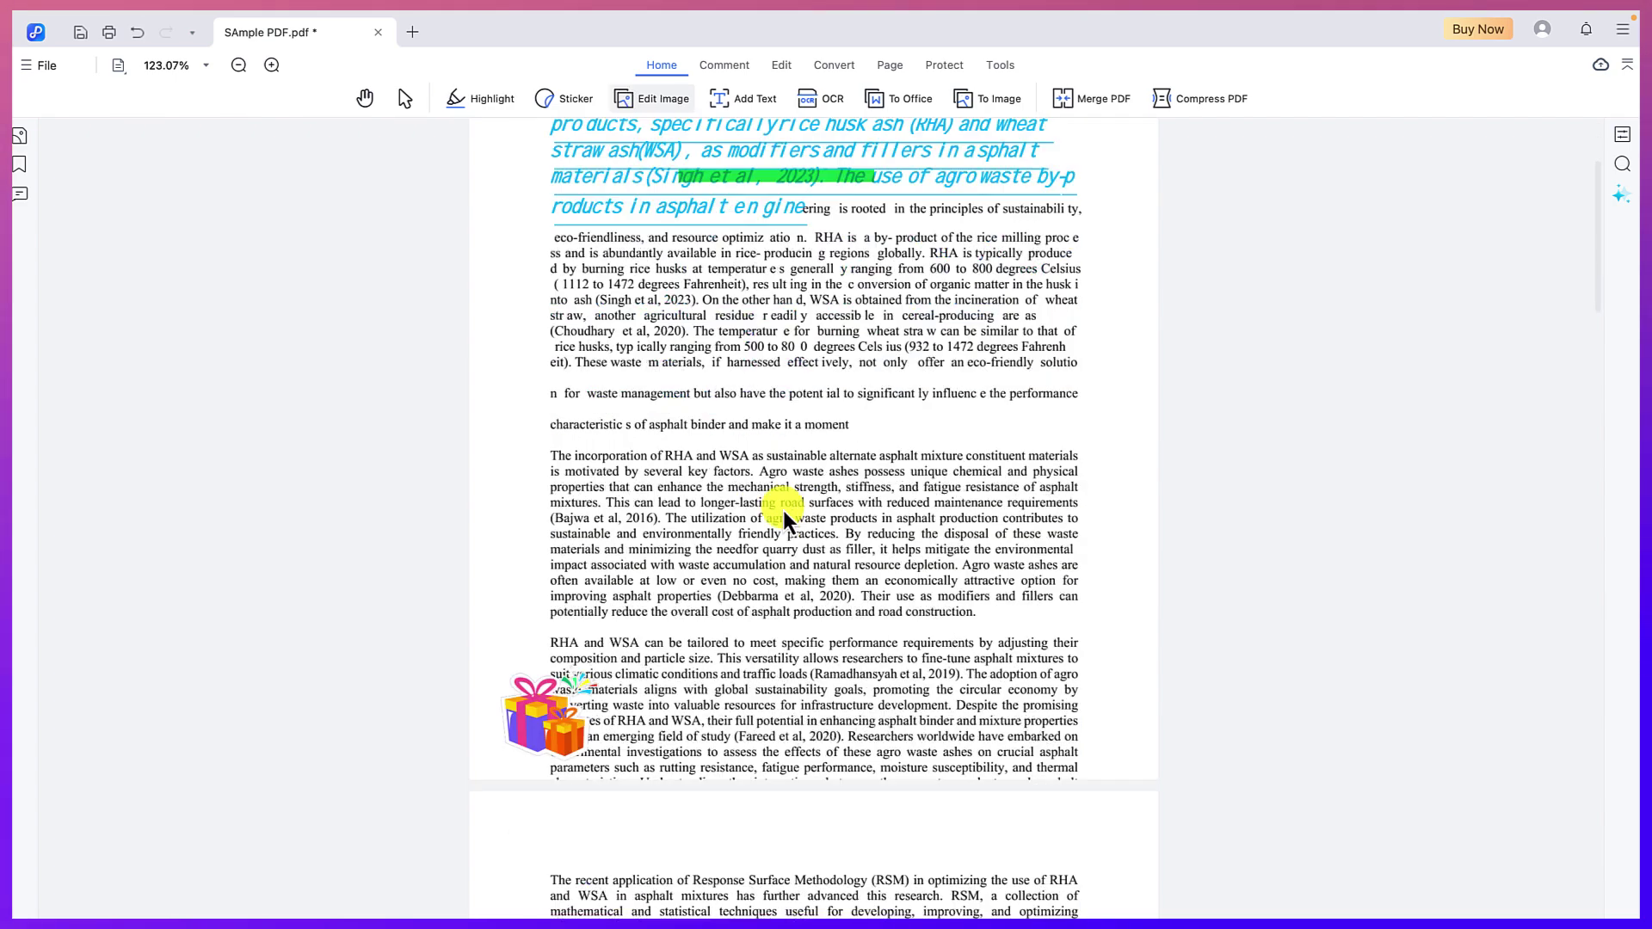
{"action": "scroll", "coordinate": [783, 509], "scroll_direction": "down", "scroll_amount": 15}
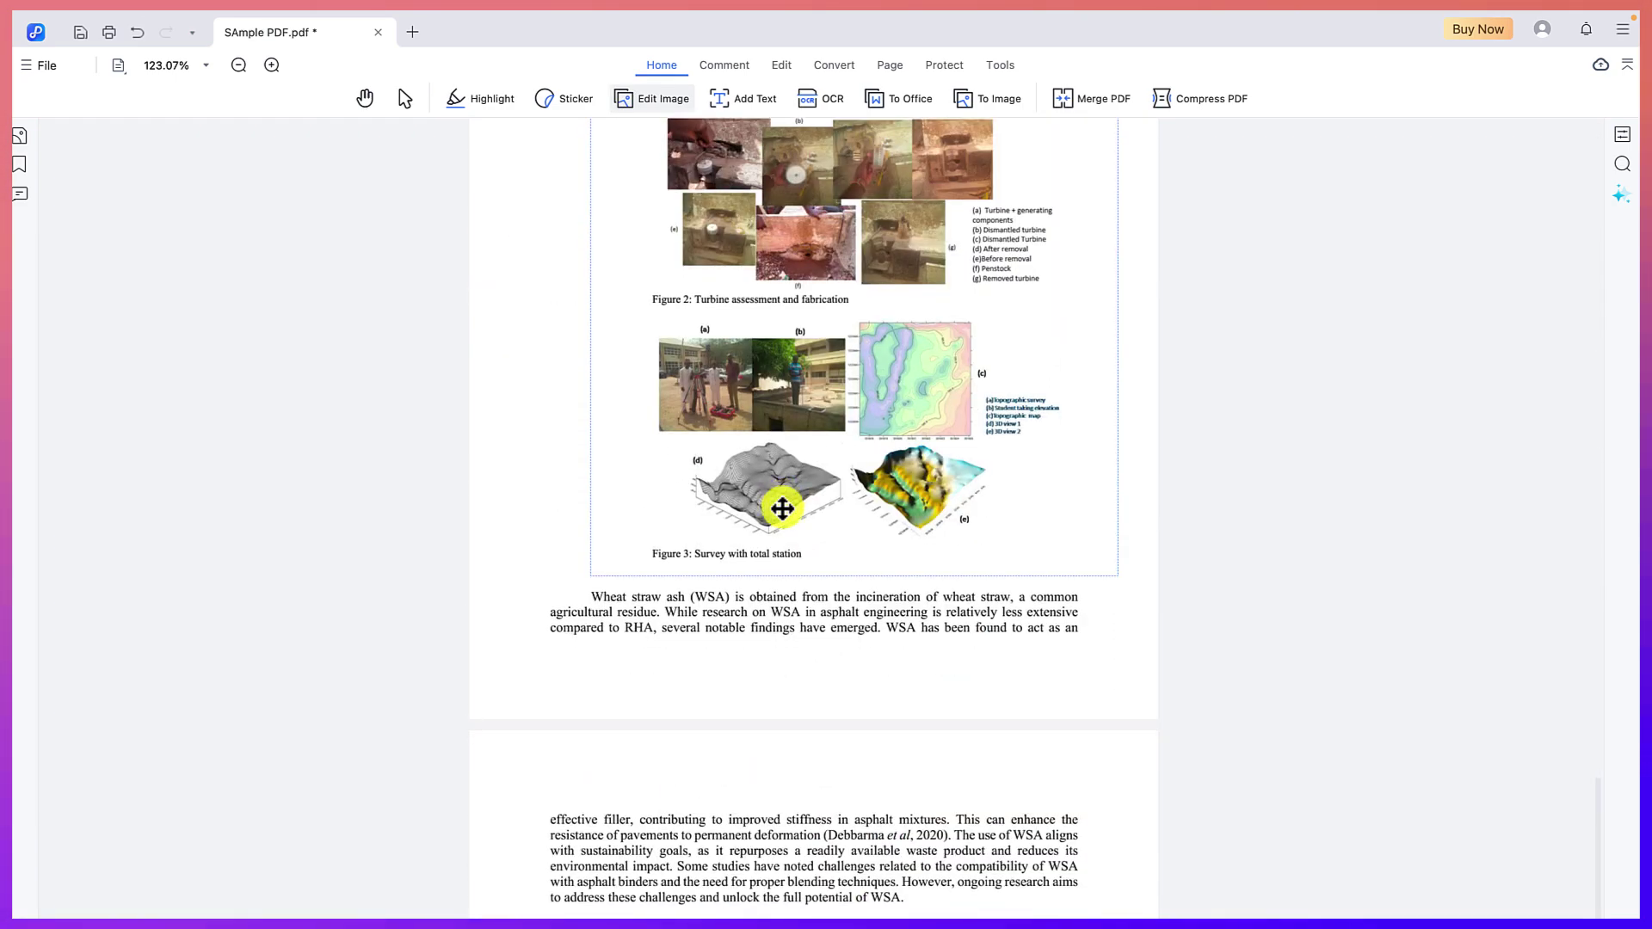
{"action": "scroll", "coordinate": [782, 508], "scroll_direction": "up", "scroll_amount": 3}
{"action": "left_click", "coordinate": [772, 574]}
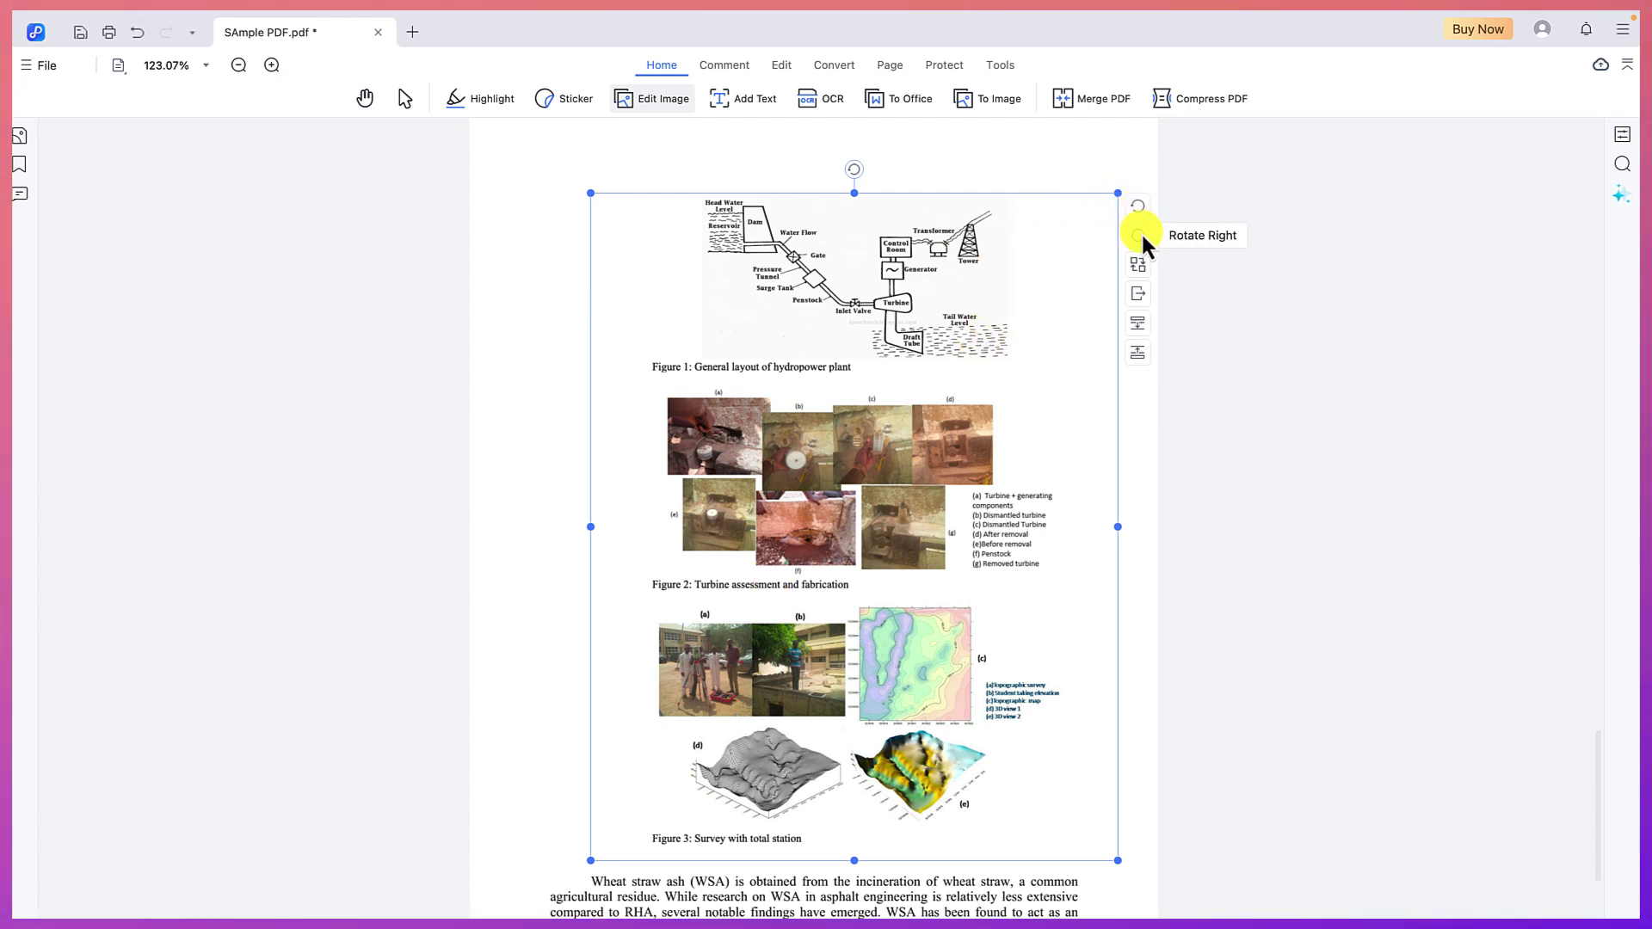
{"action": "left_click", "coordinate": [1139, 199]}
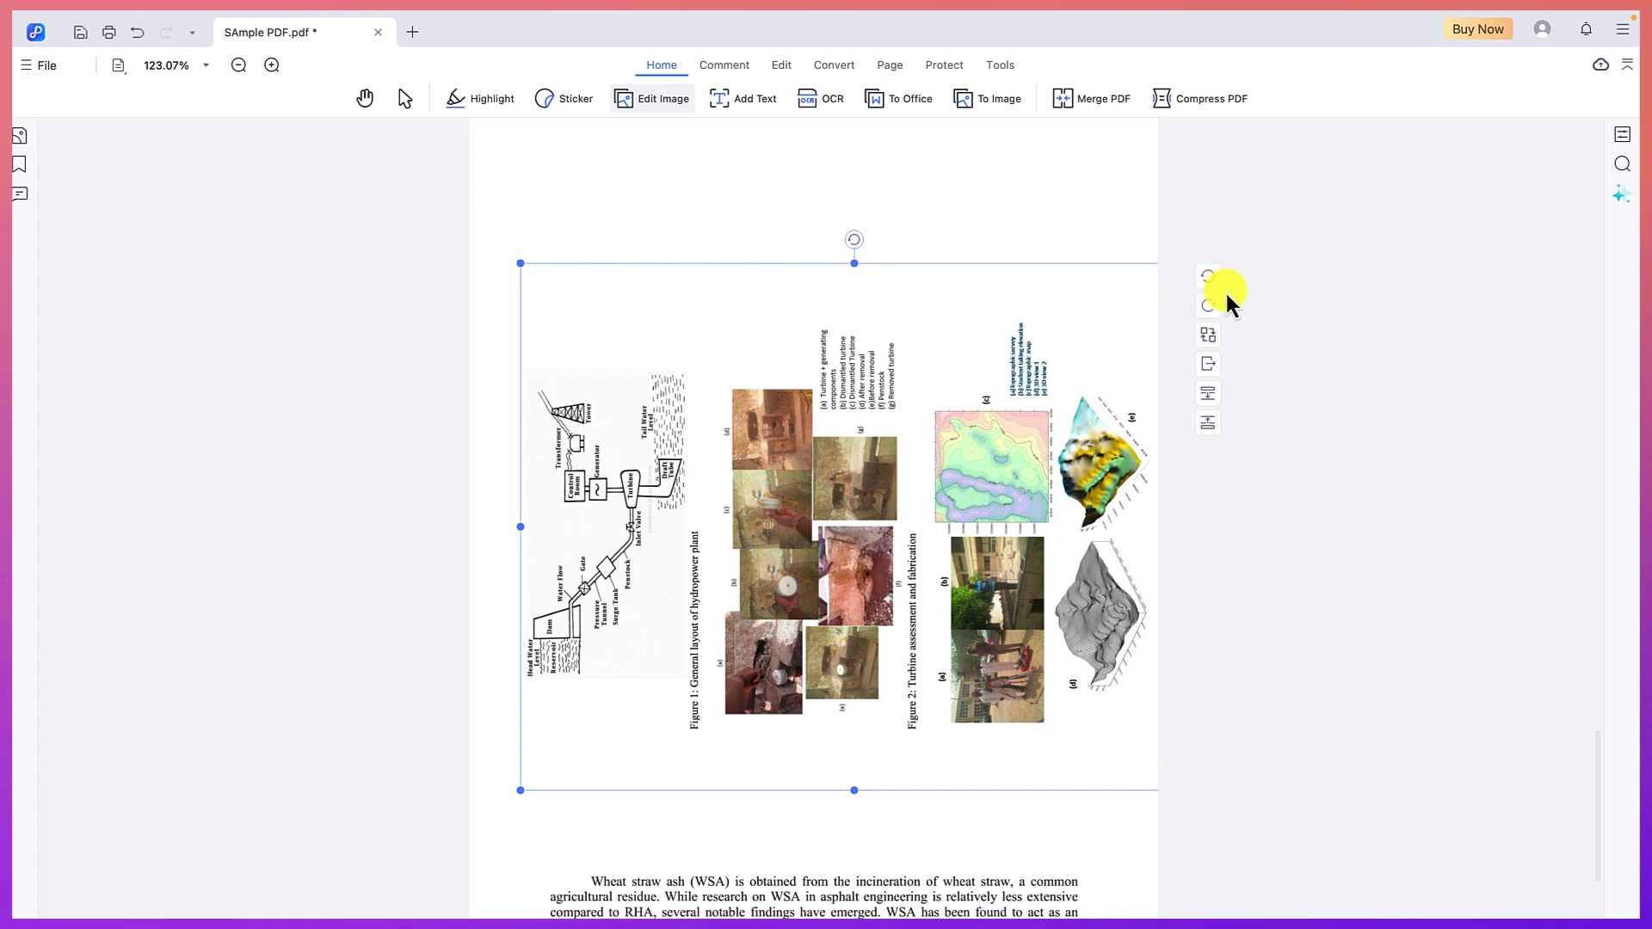
{"action": "left_click", "coordinate": [1204, 278]}
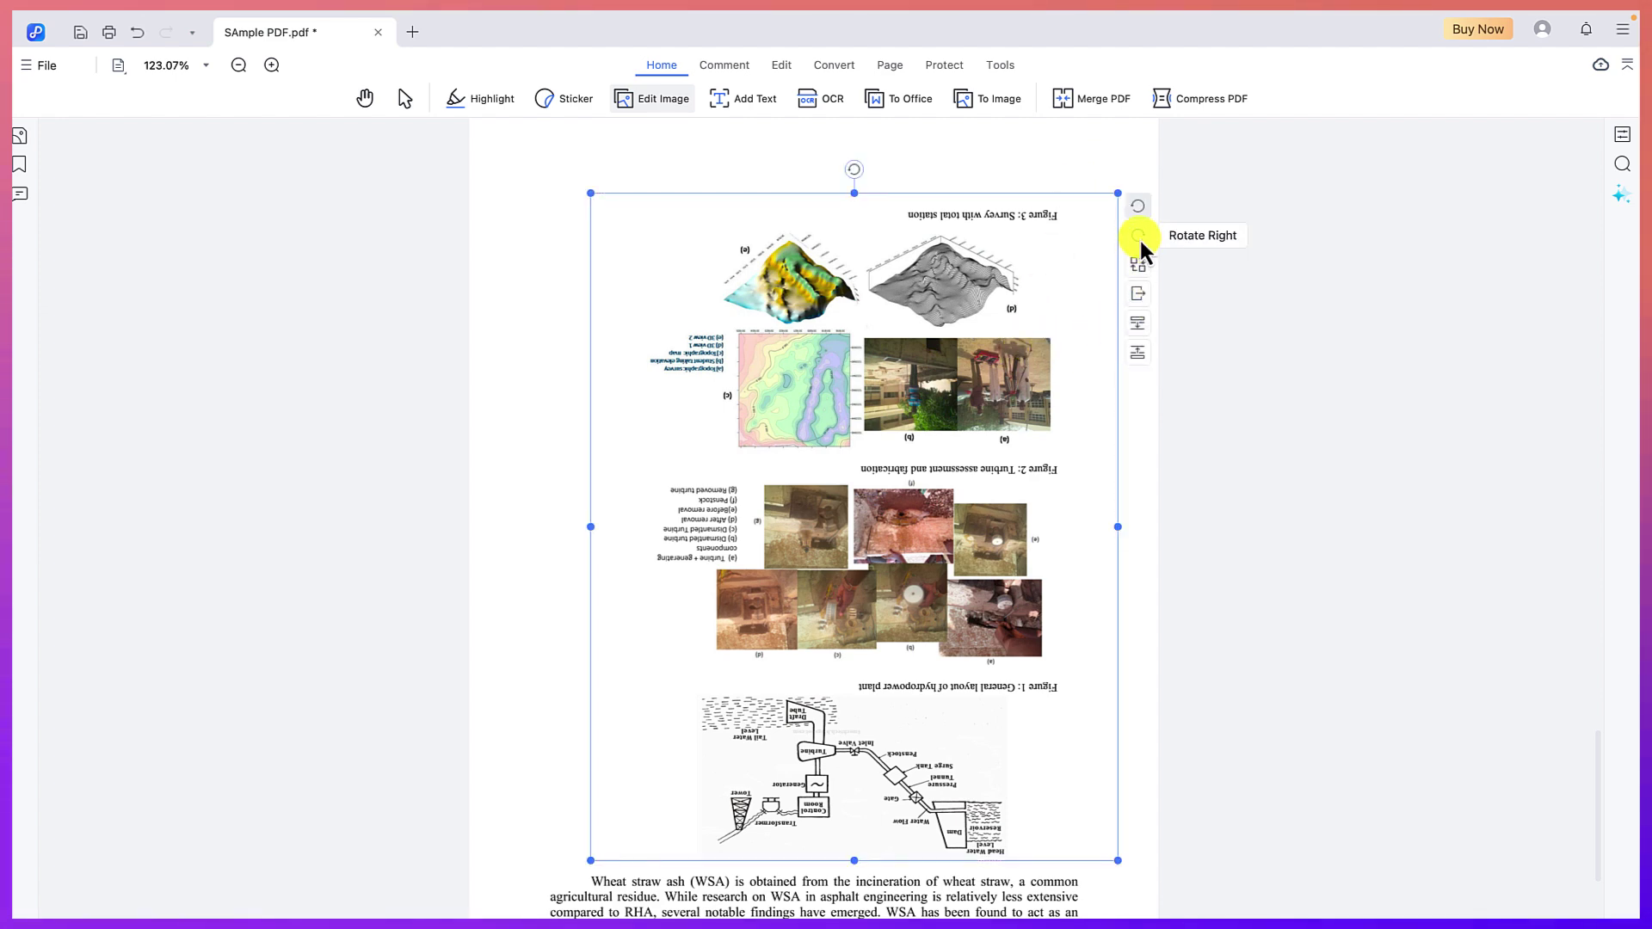
Rotate the image right twice back to upright, then check its image properties.
{"action": "left_click", "coordinate": [1136, 238]}
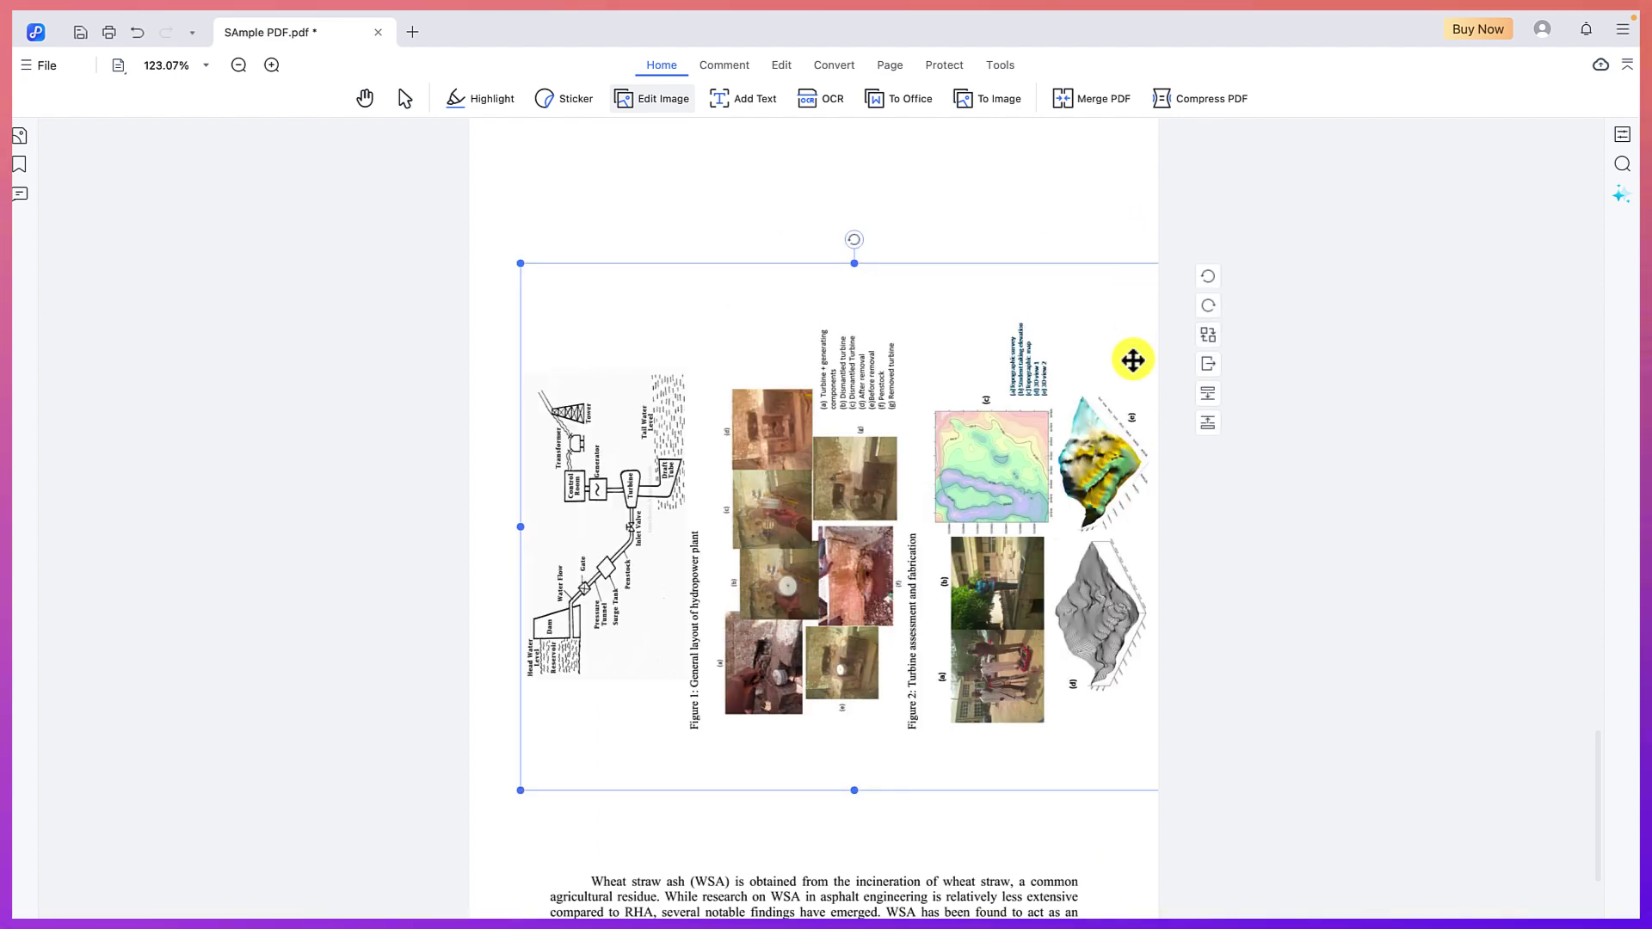
{"action": "left_click", "coordinate": [1212, 307]}
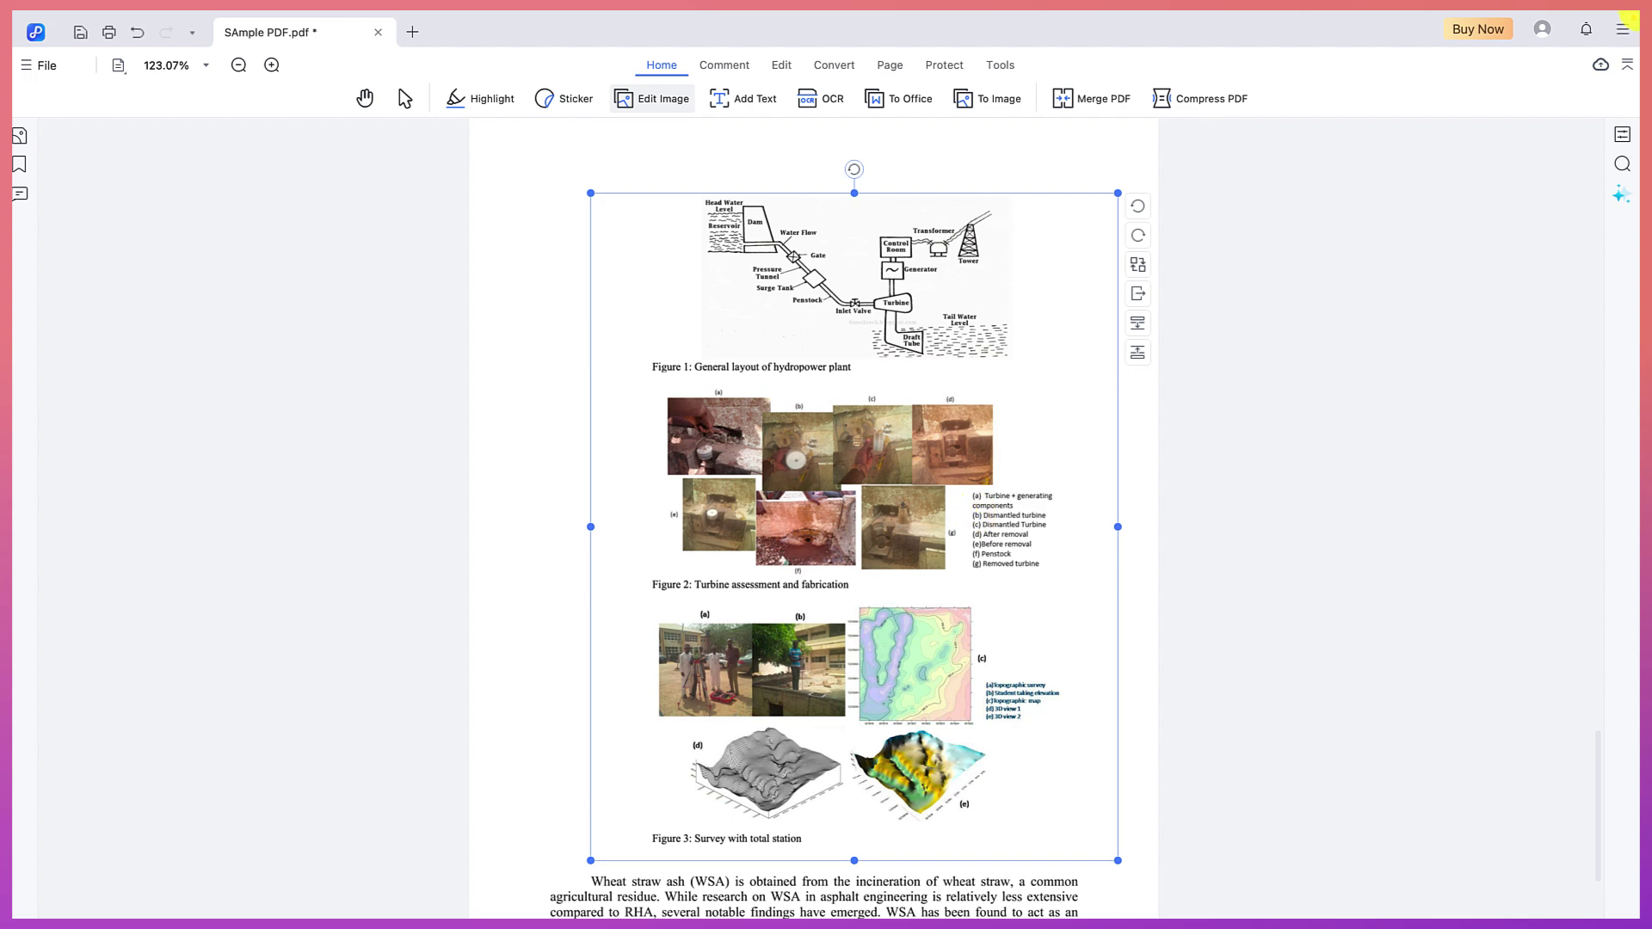
{"action": "left_click", "coordinate": [1622, 135]}
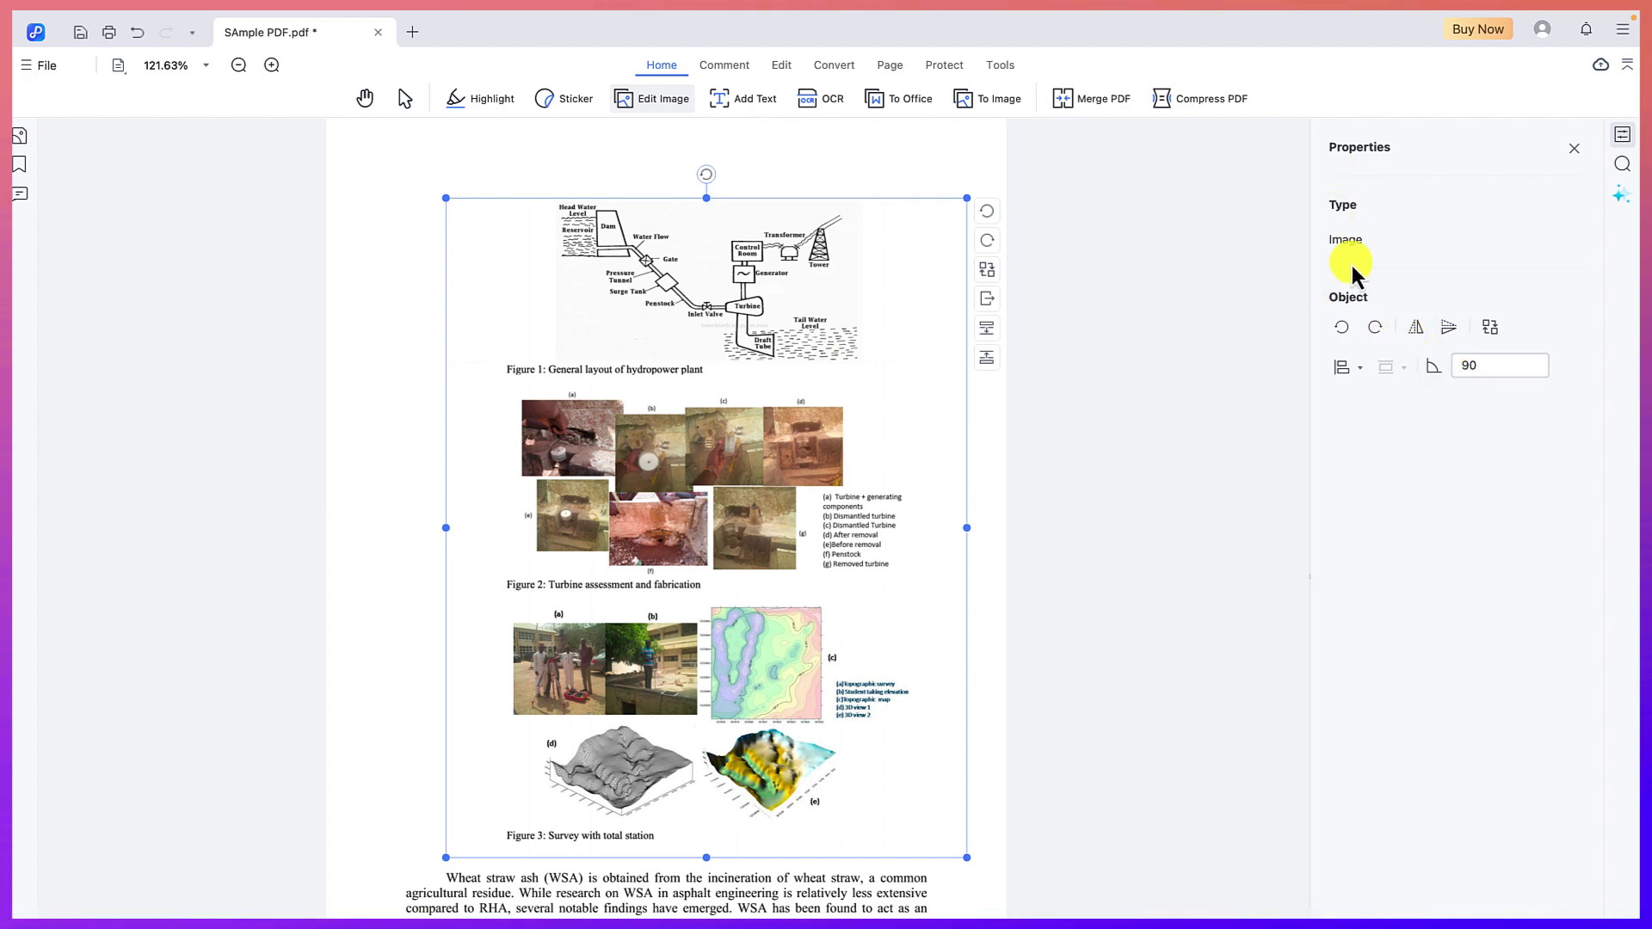
{"action": "left_click", "coordinate": [1575, 149]}
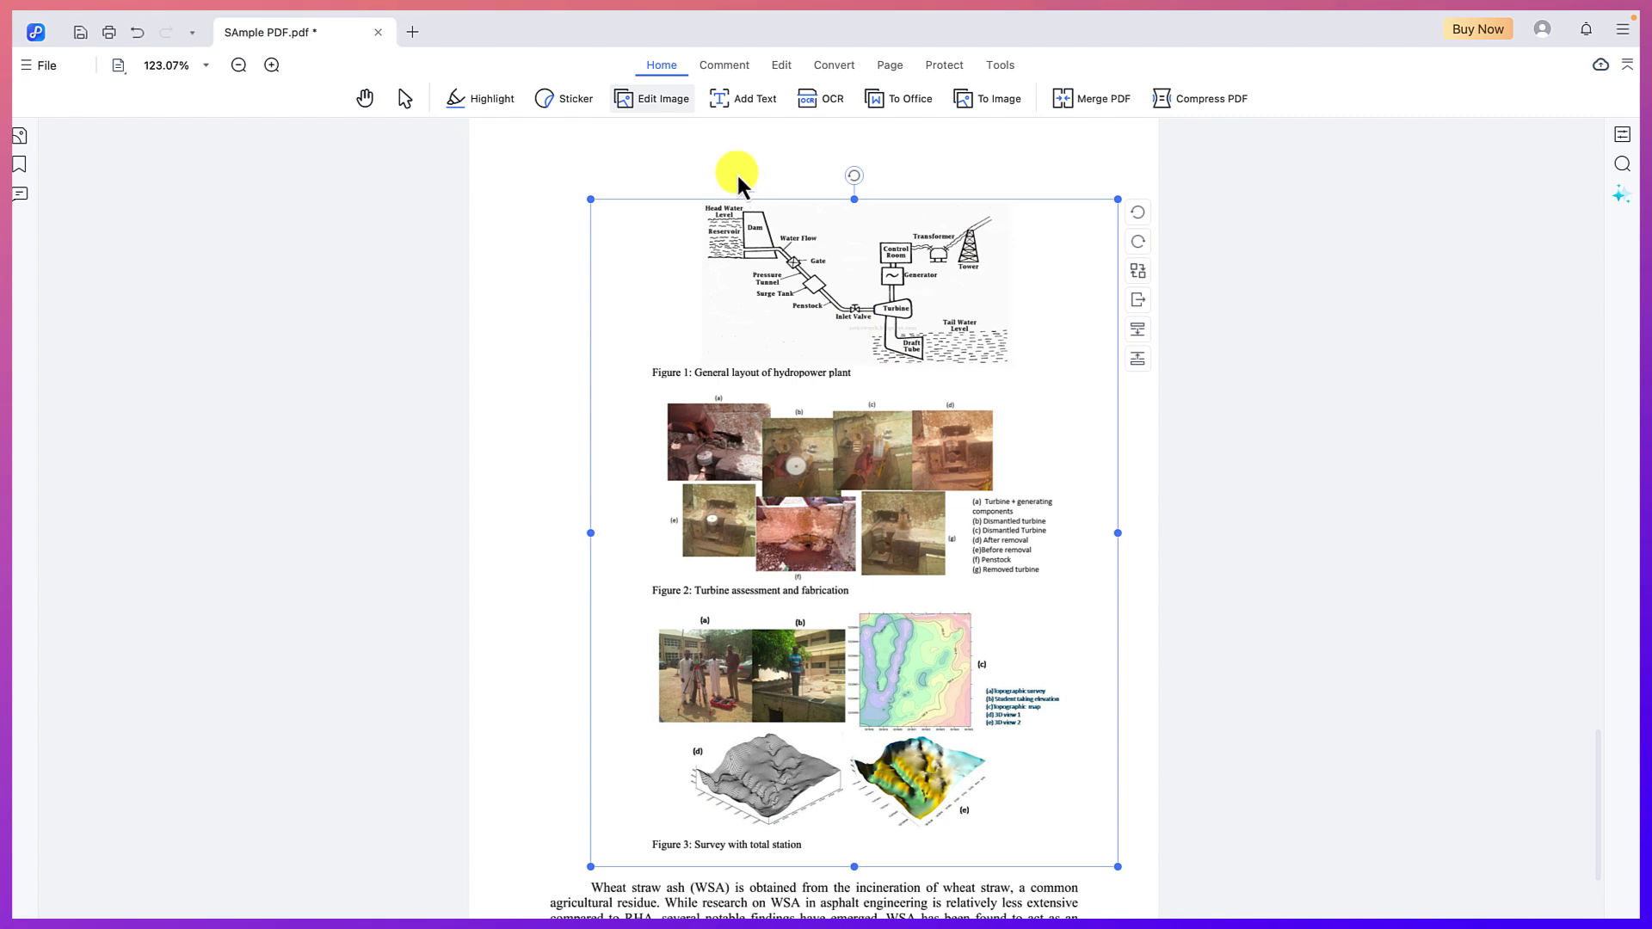
Delete the figures image and place a new text box below the paragraph.
{"action": "key", "text": "Delete"}
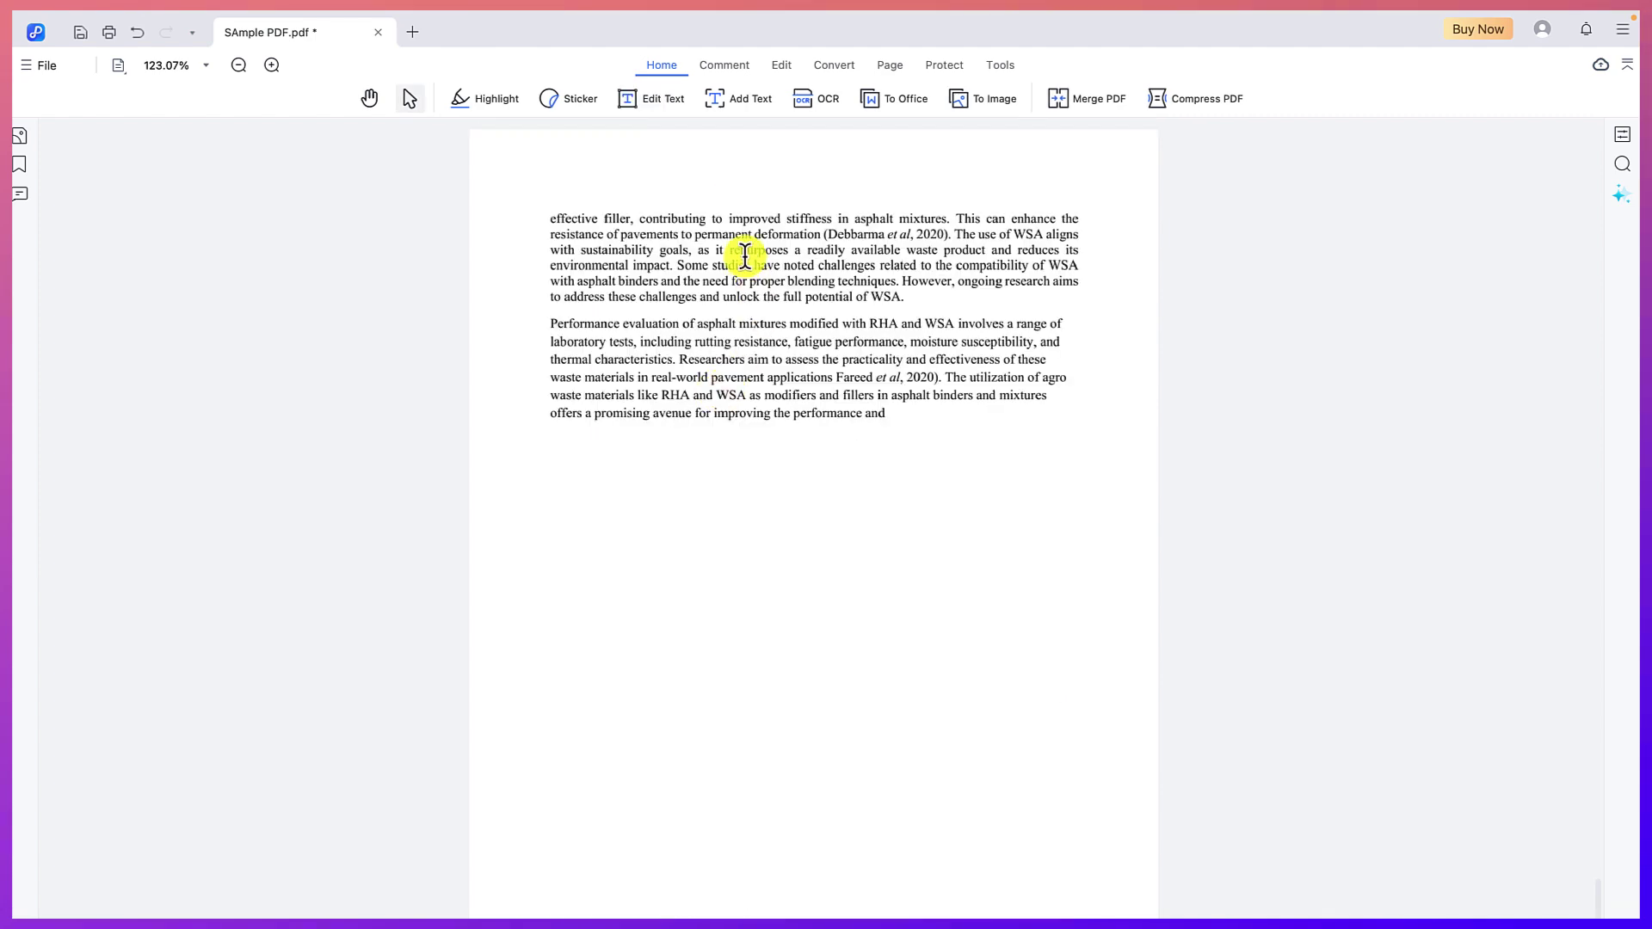
{"action": "left_click", "coordinate": [752, 101]}
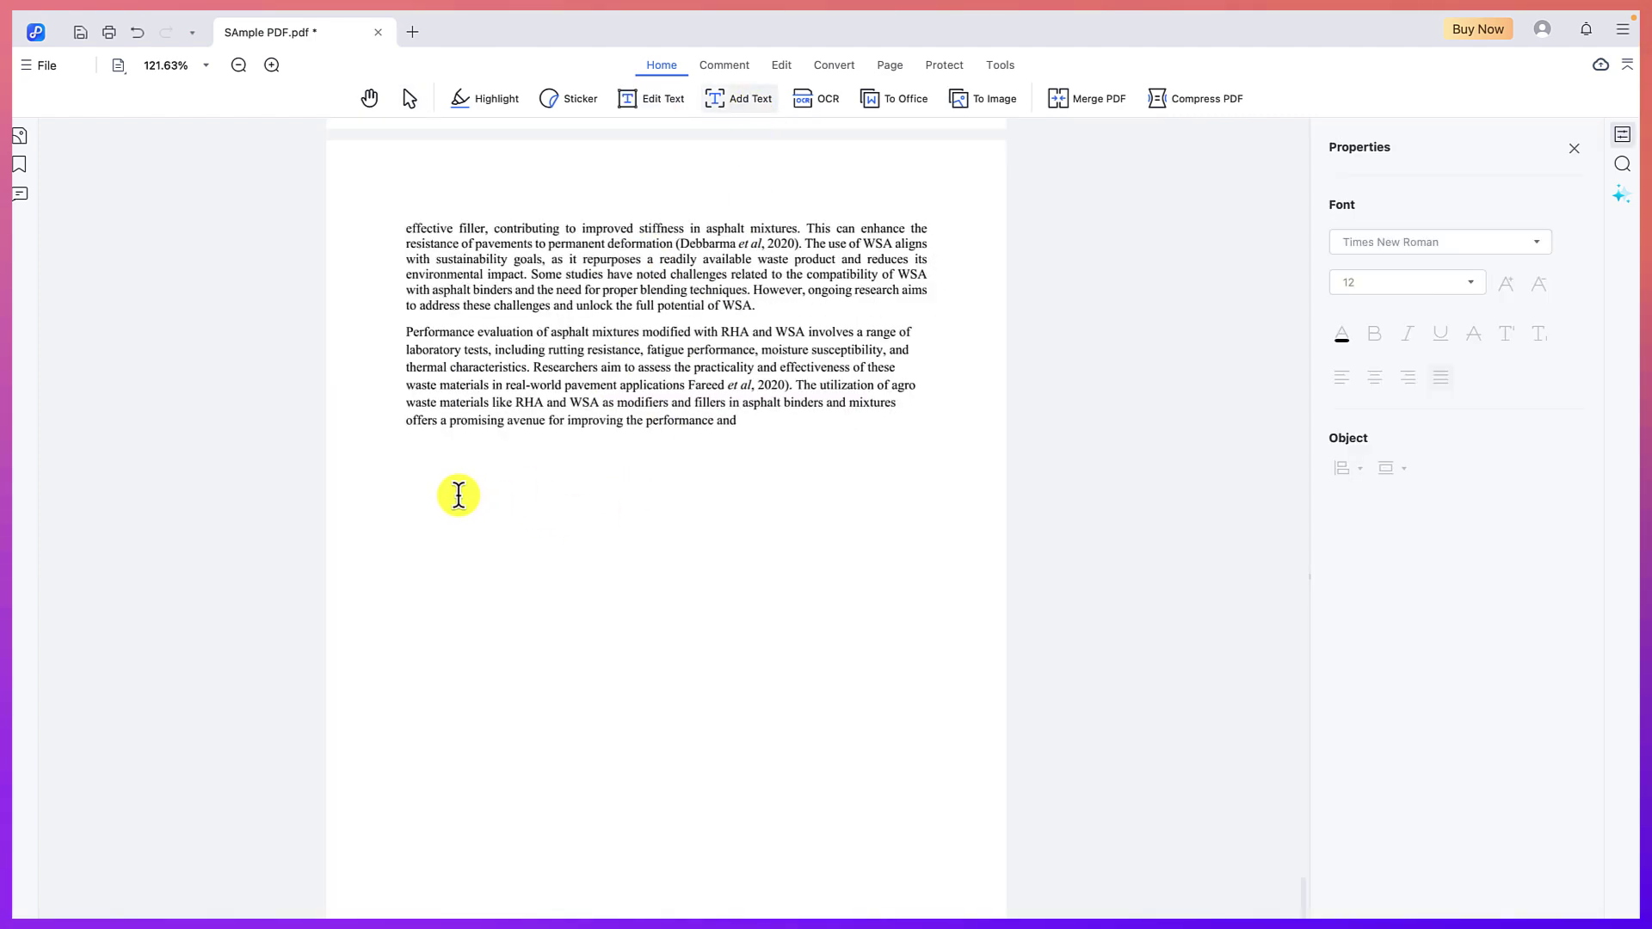
{"action": "left_click", "coordinate": [459, 496]}
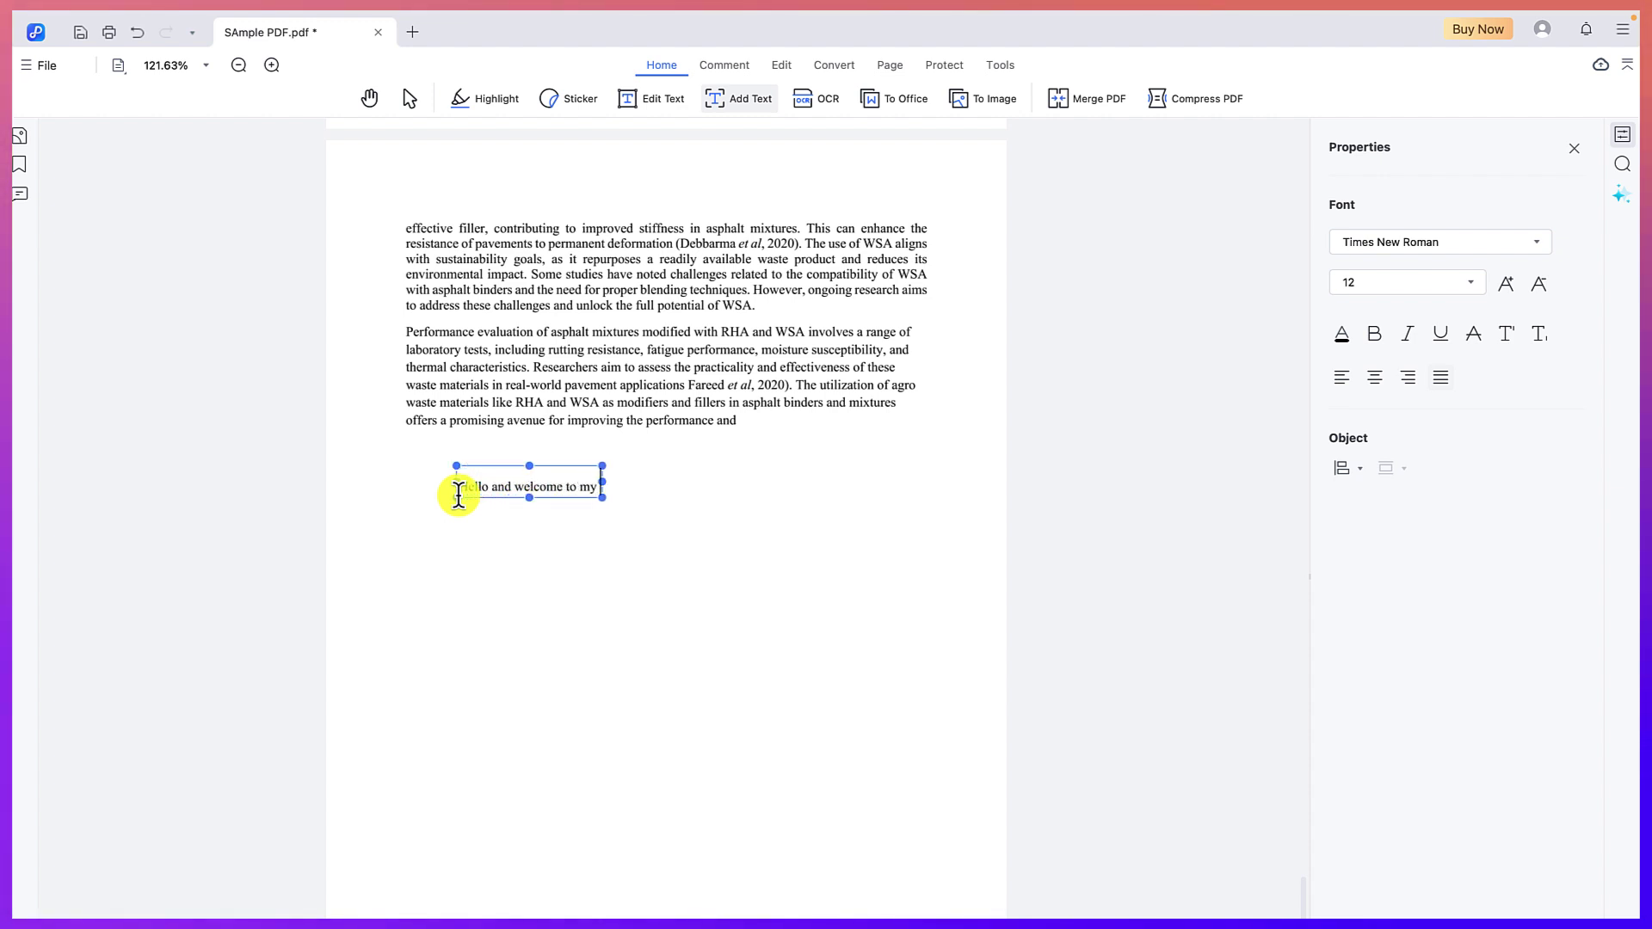
Enter 'Hello and welcome to my channel' in the new text box and finish editing.
{"action": "double_click", "coordinate": [509, 480]}
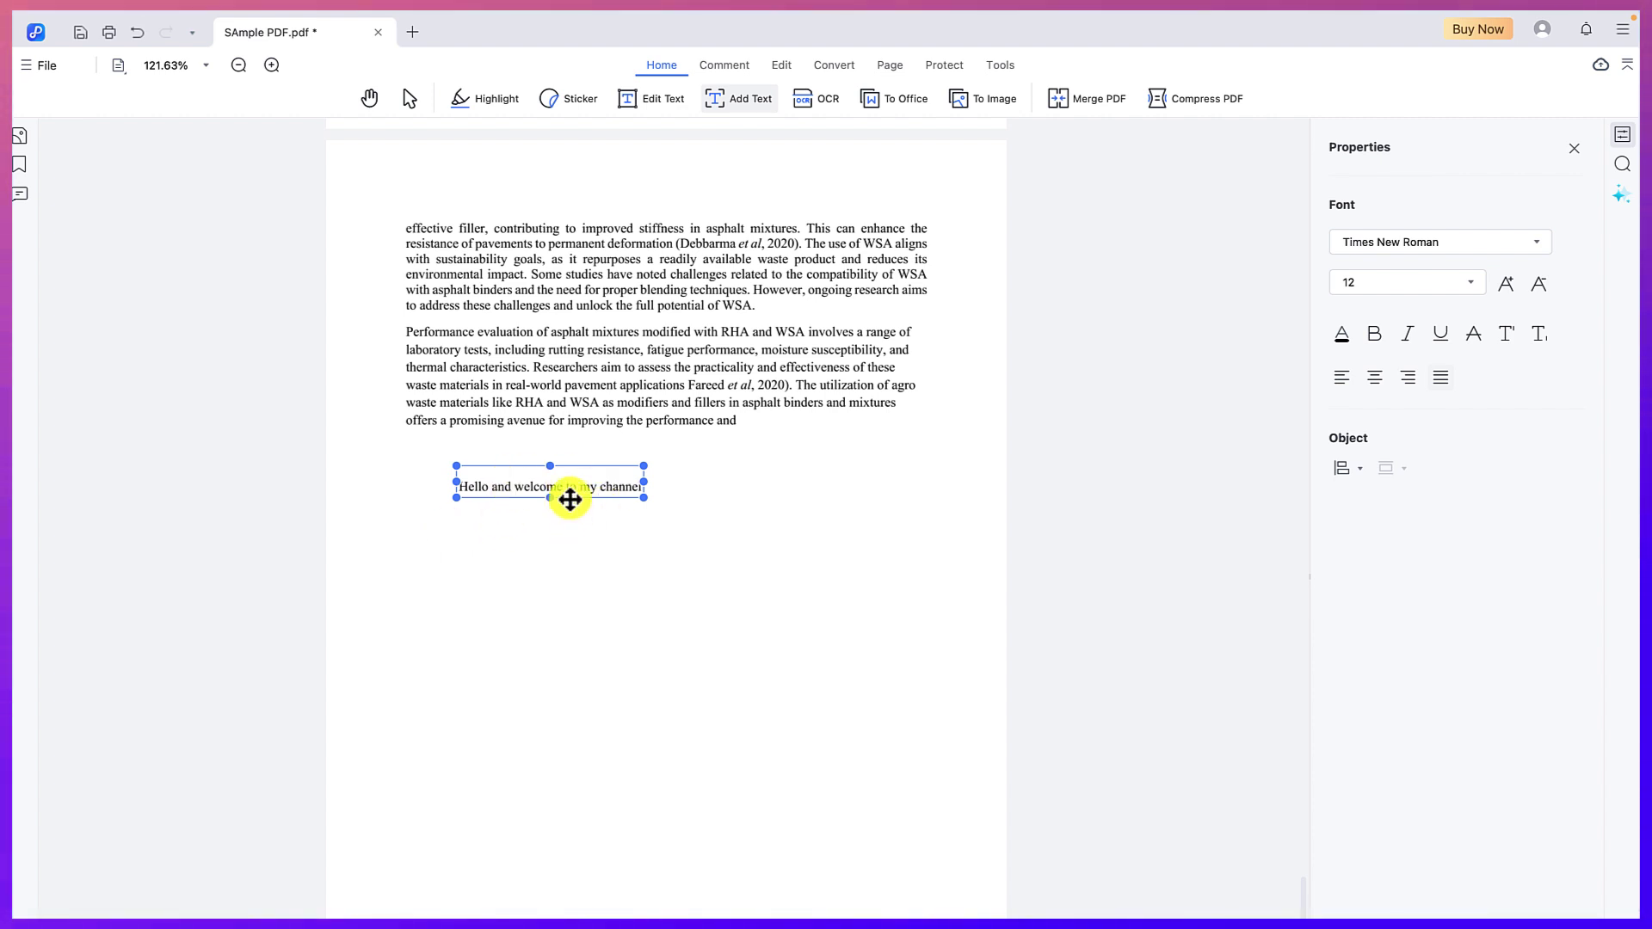
{"action": "key", "text": "ctrl+a"}
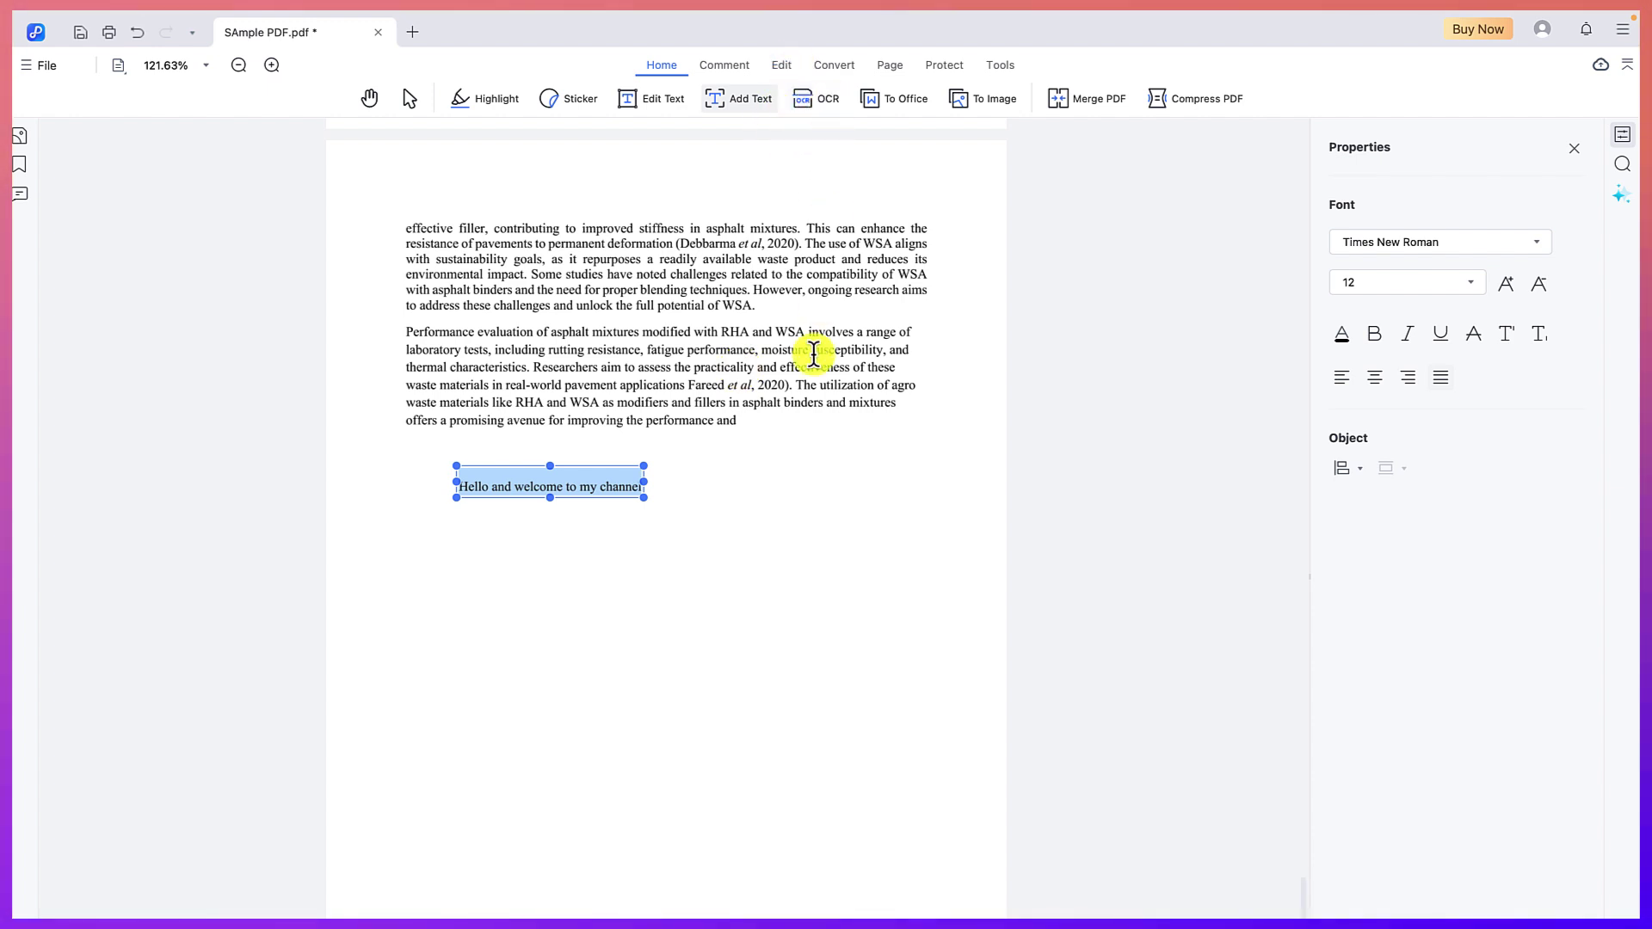
{"action": "left_click", "coordinate": [721, 359]}
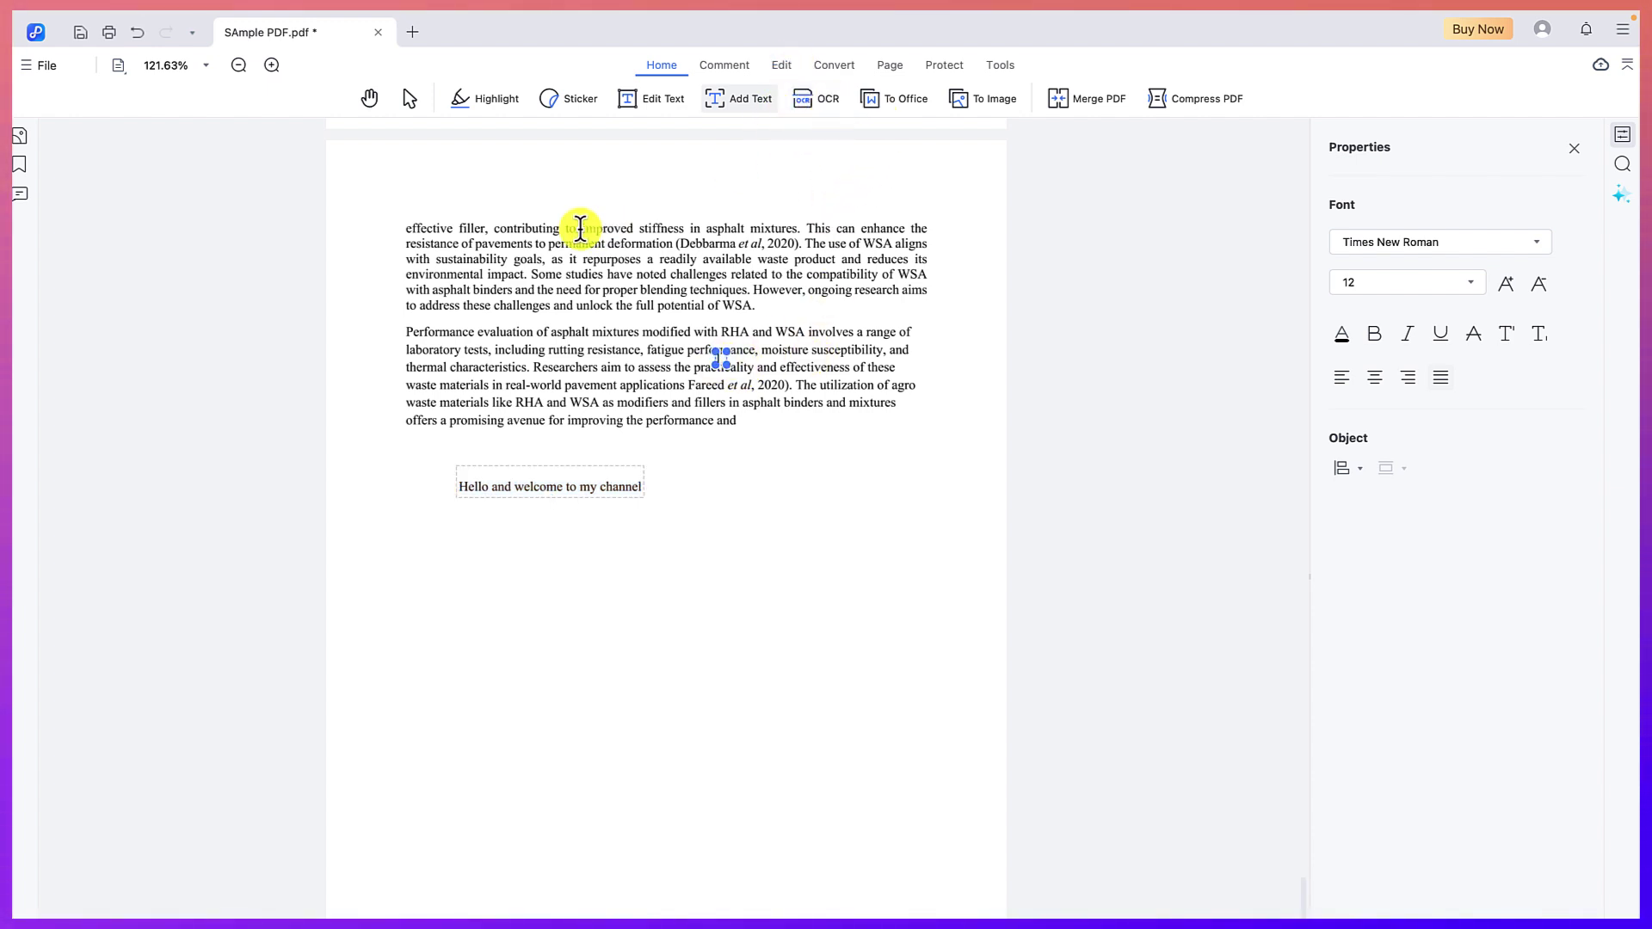
{"action": "left_click", "coordinate": [403, 99]}
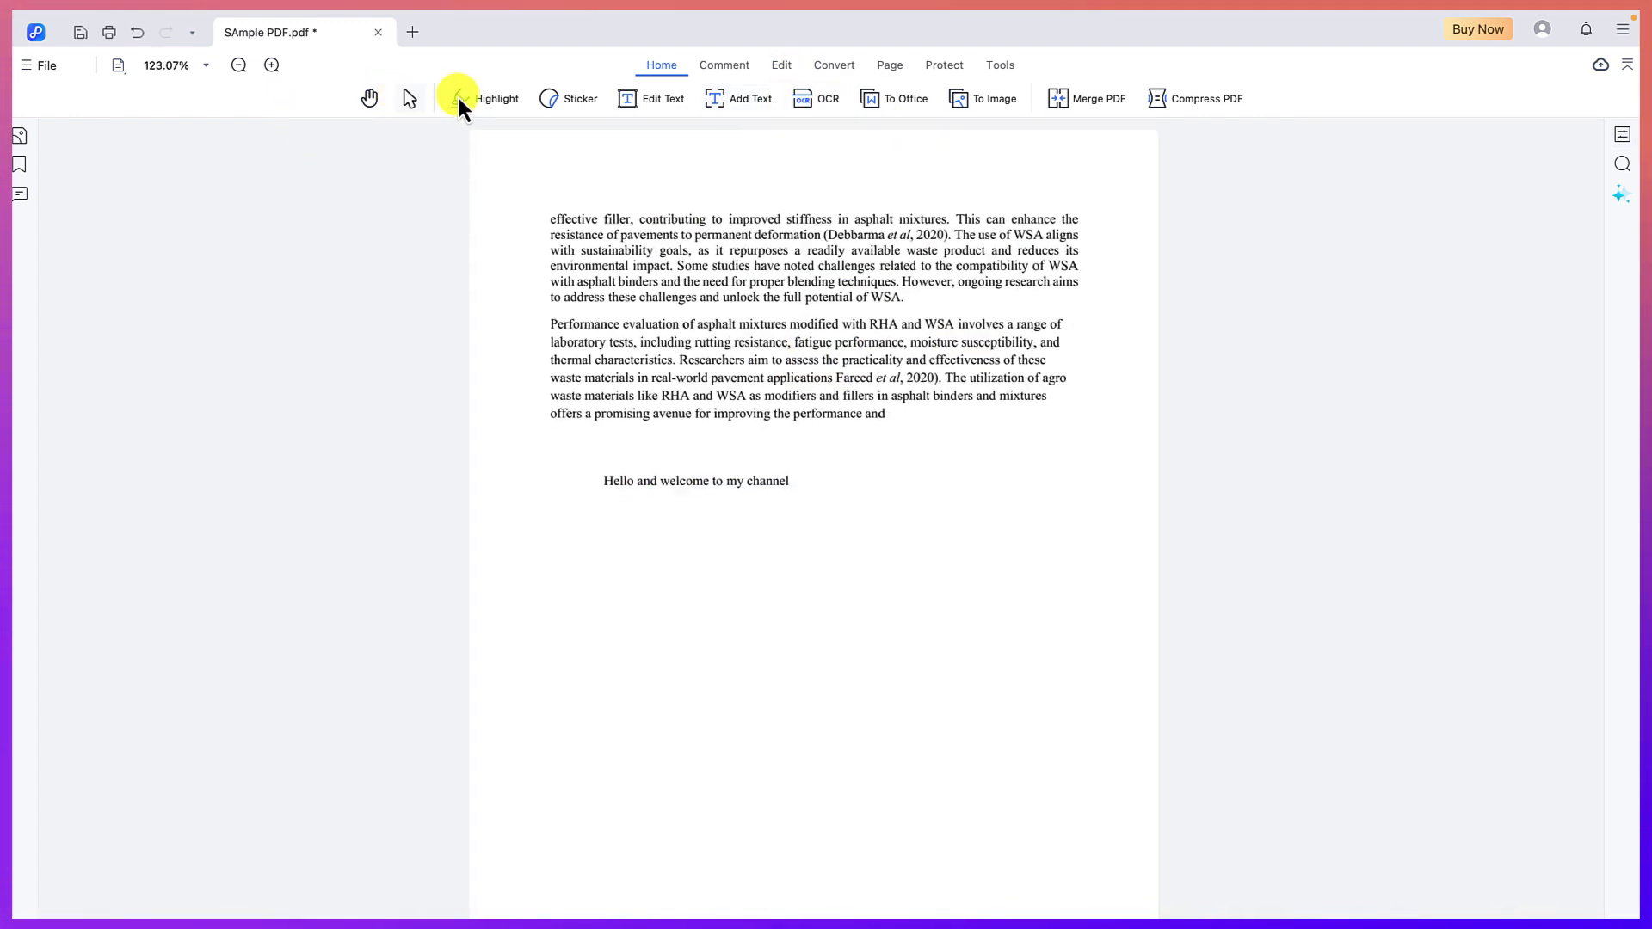
Start a PDF-to-Word conversion, saving changes first, with Word (*.docx) output format.
{"action": "left_click", "coordinate": [901, 101]}
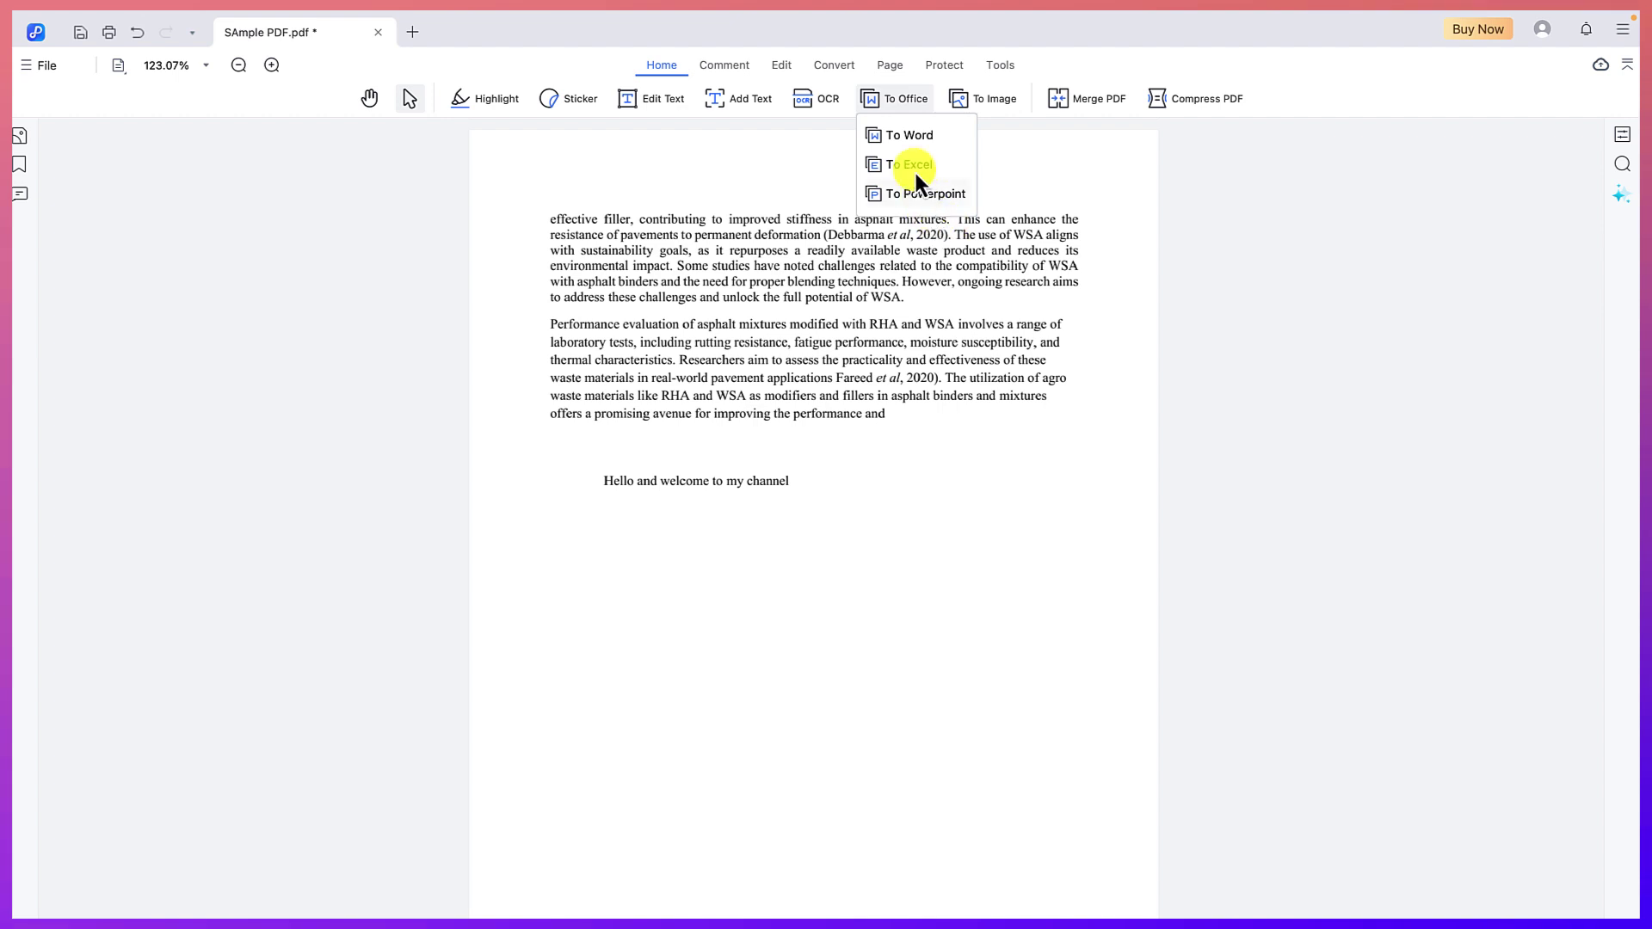
{"action": "left_click", "coordinate": [907, 136]}
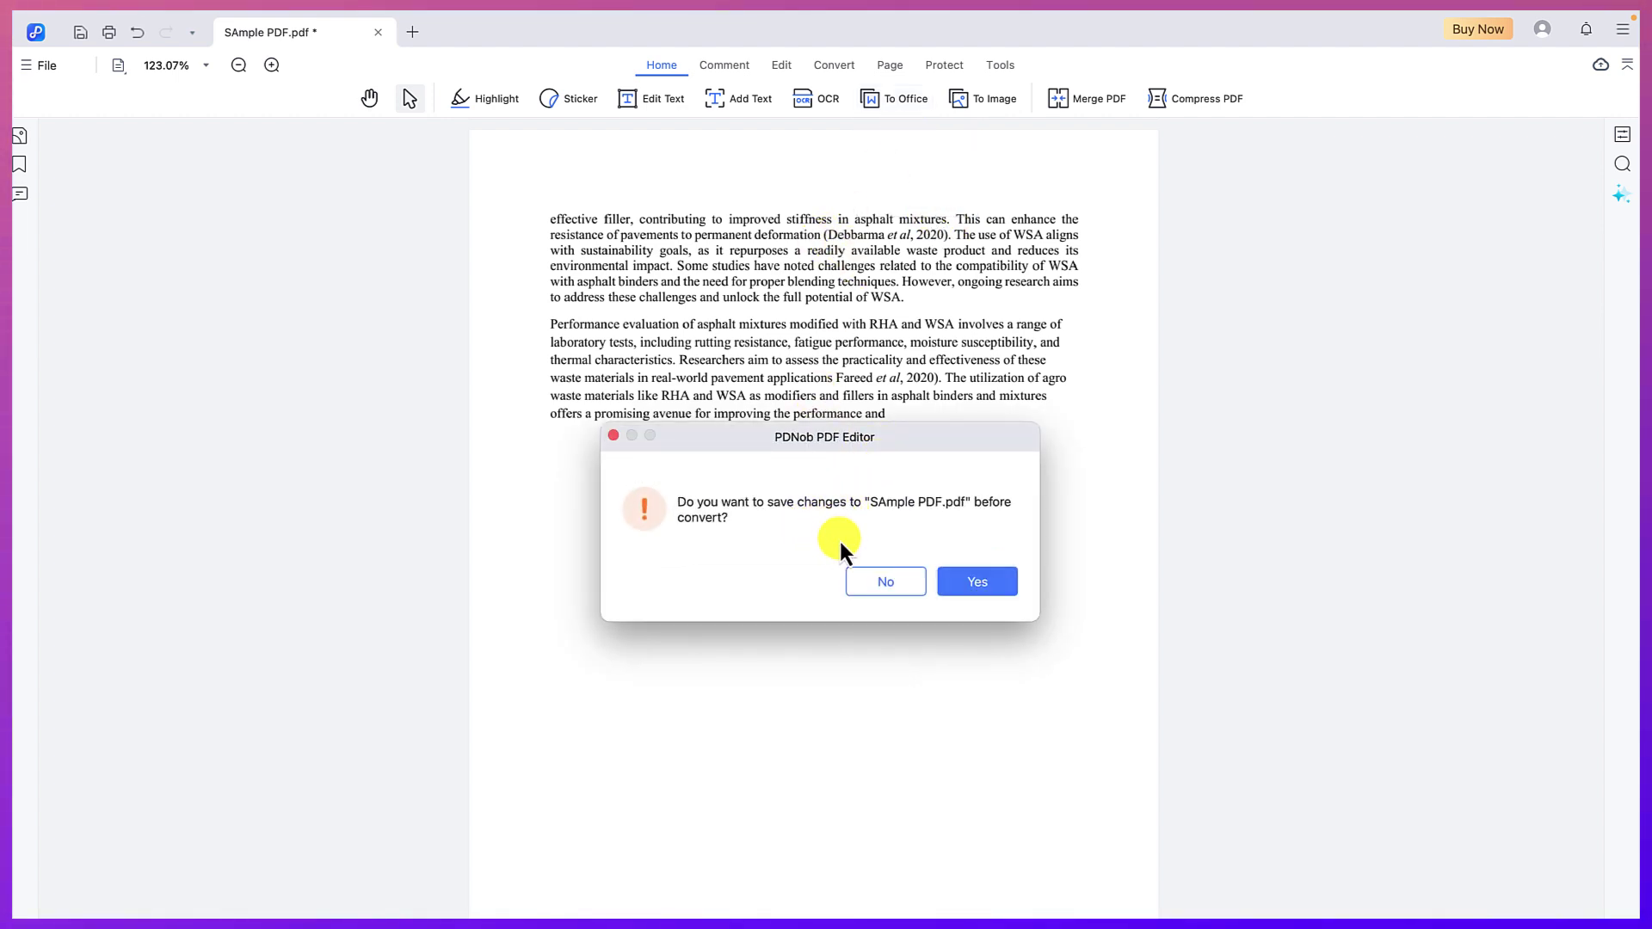
{"action": "left_click", "coordinate": [969, 583]}
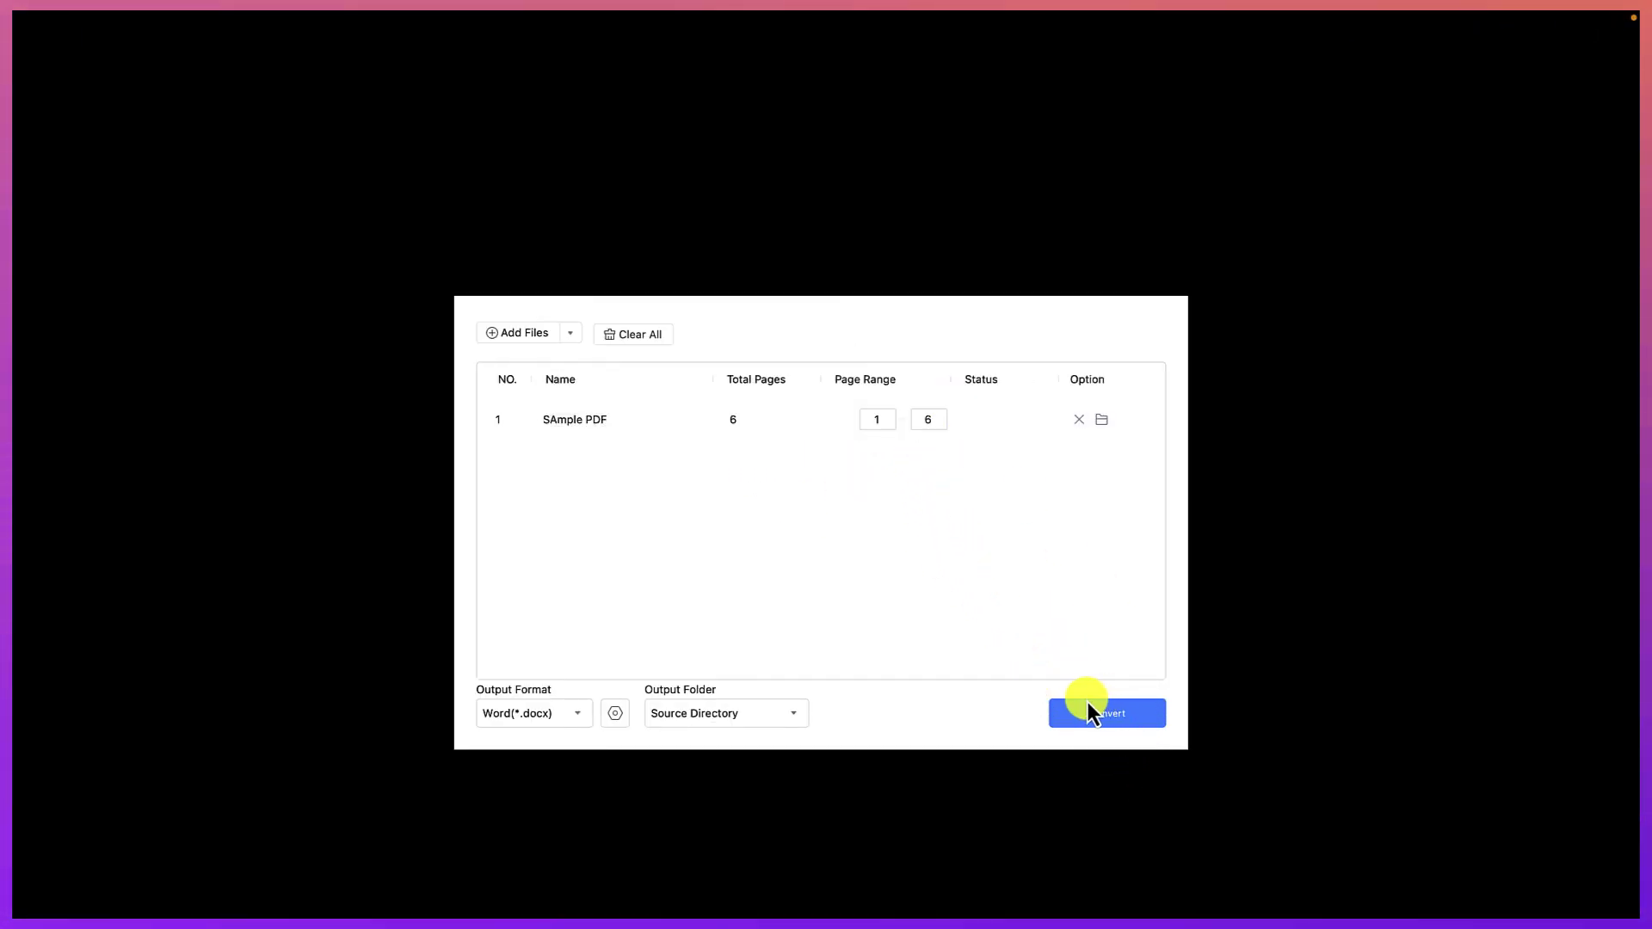
{"action": "left_click", "coordinate": [581, 713]}
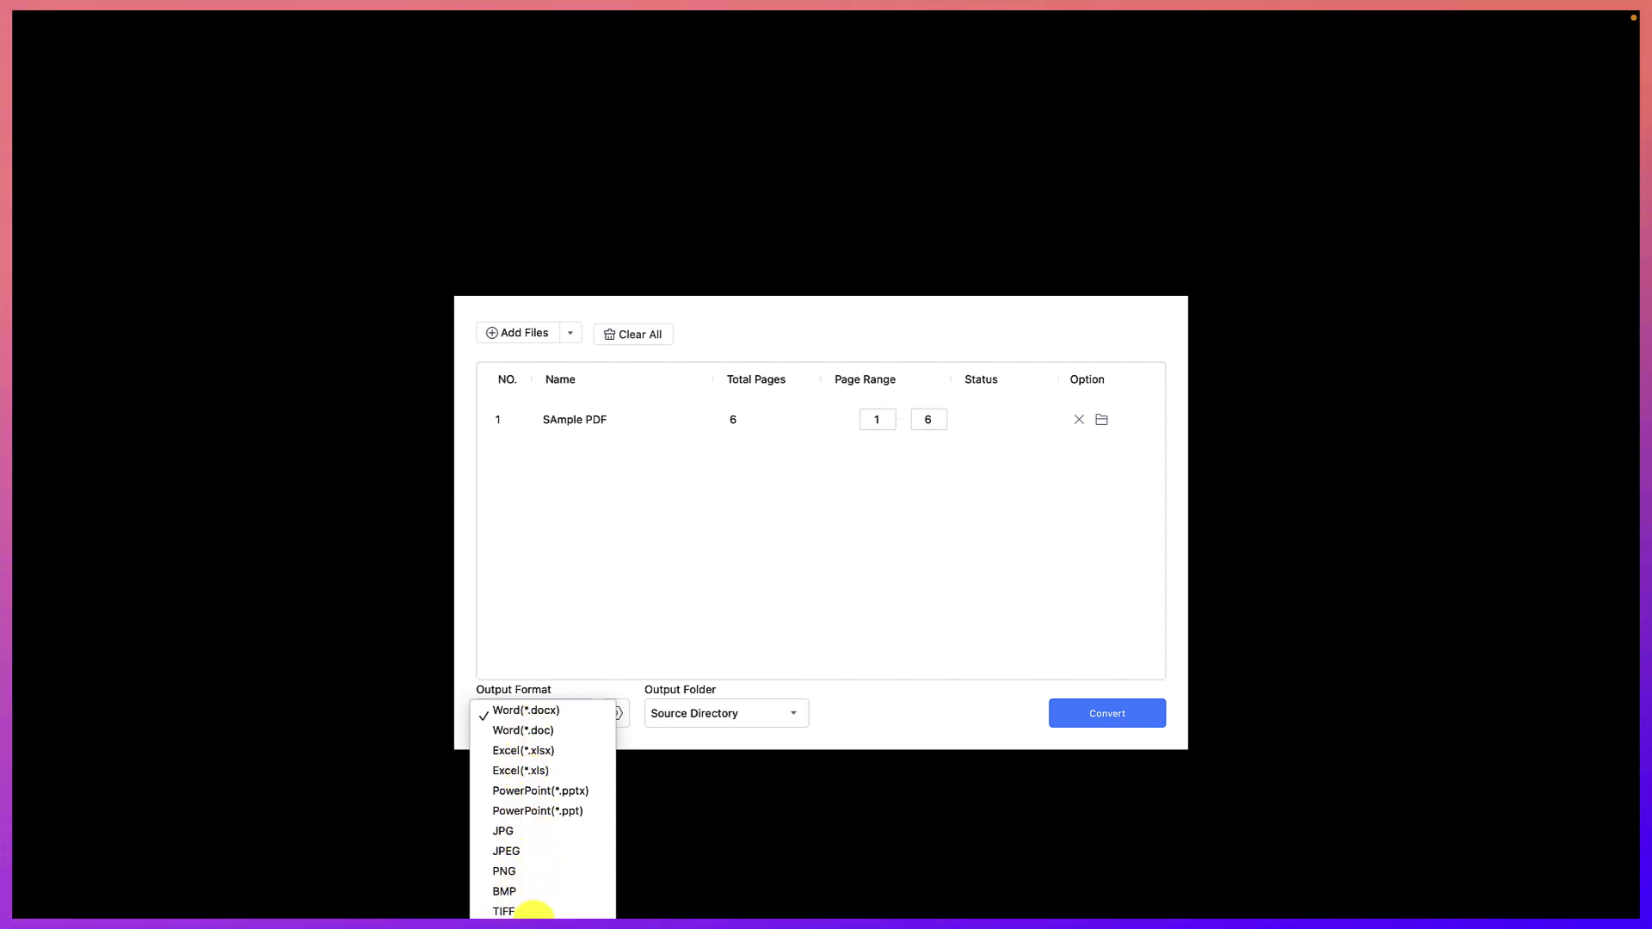
{"action": "left_click", "coordinate": [799, 639]}
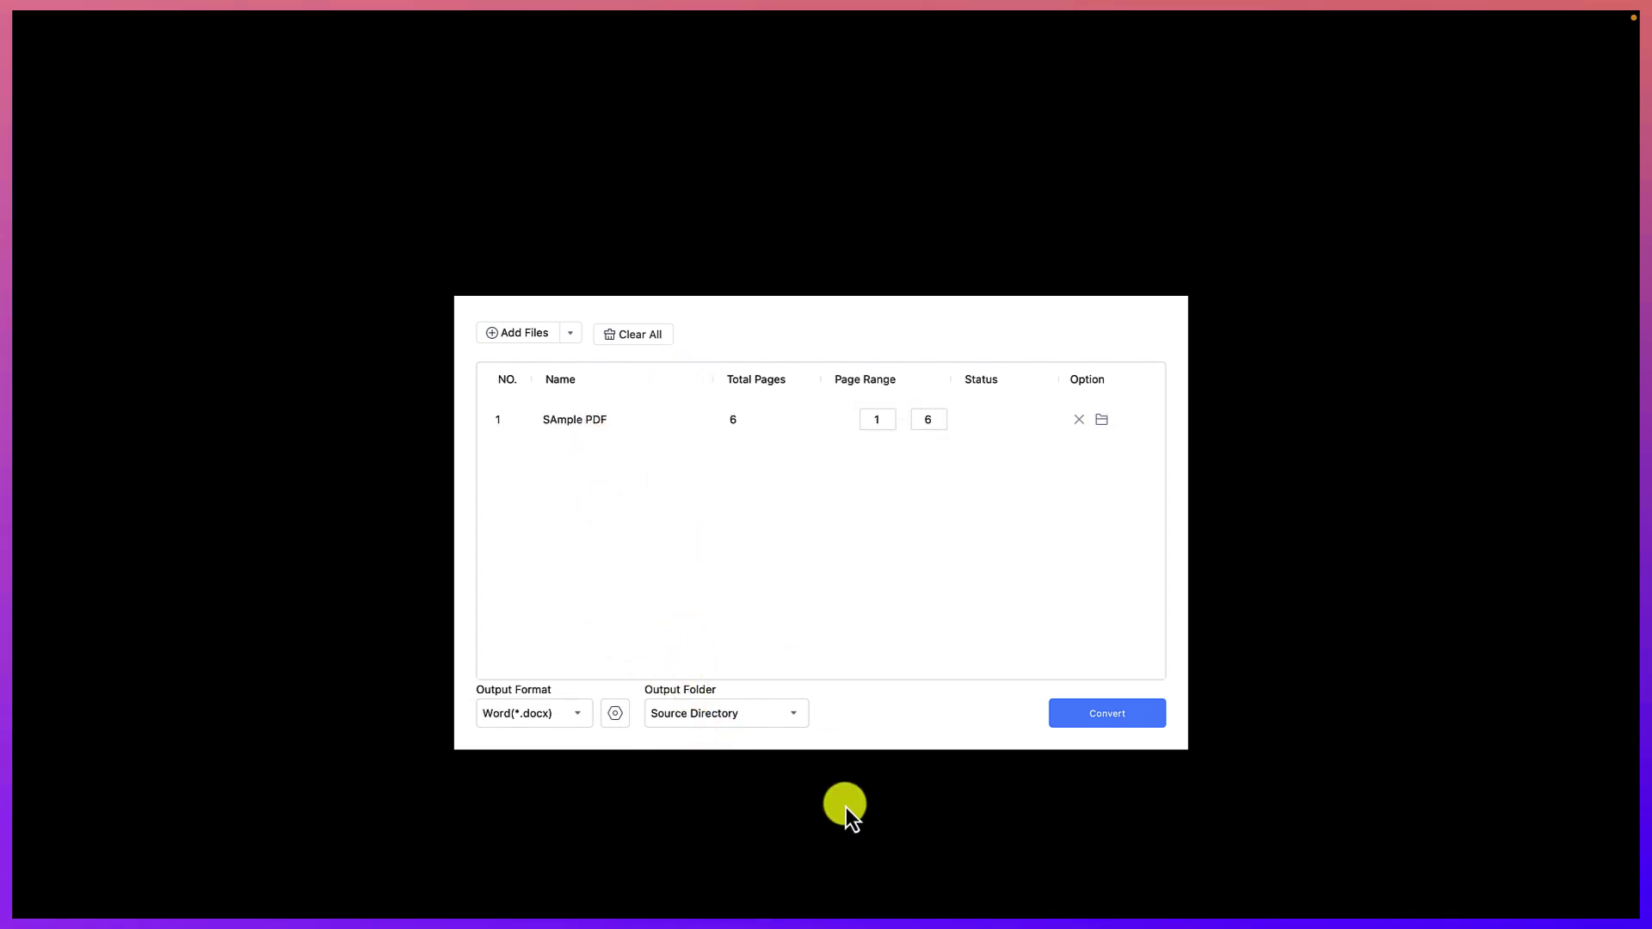
Set the output folder to PDNod, convert, and open the resulting SAmple PDF.docx.
{"action": "left_click", "coordinate": [793, 721]}
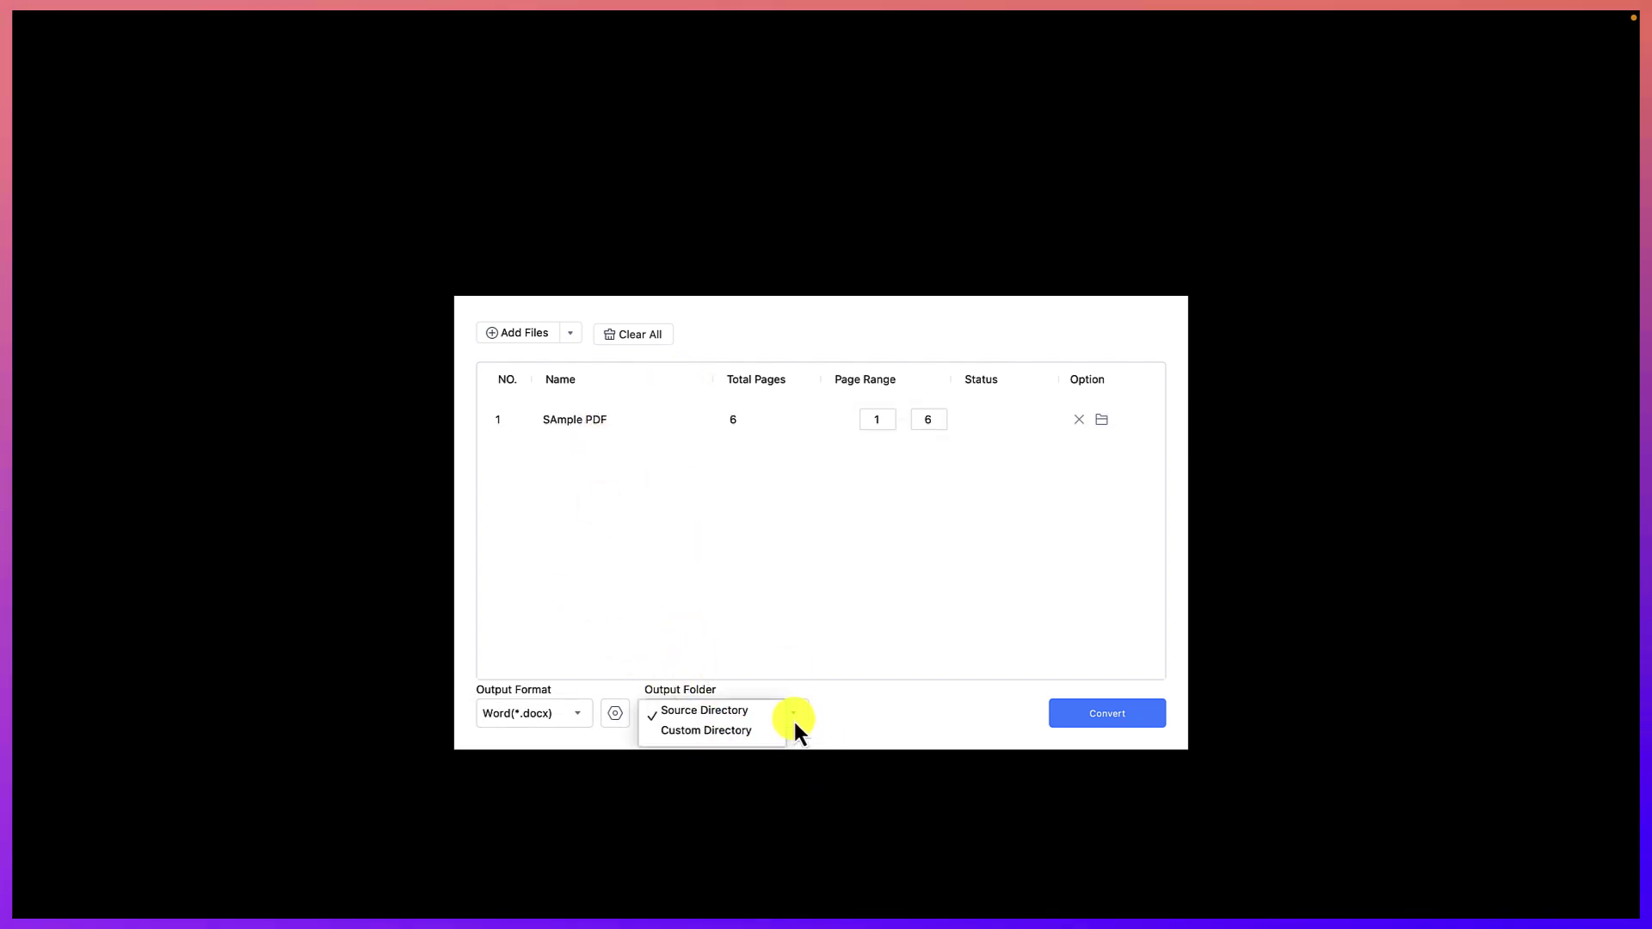
{"action": "left_click", "coordinate": [720, 733]}
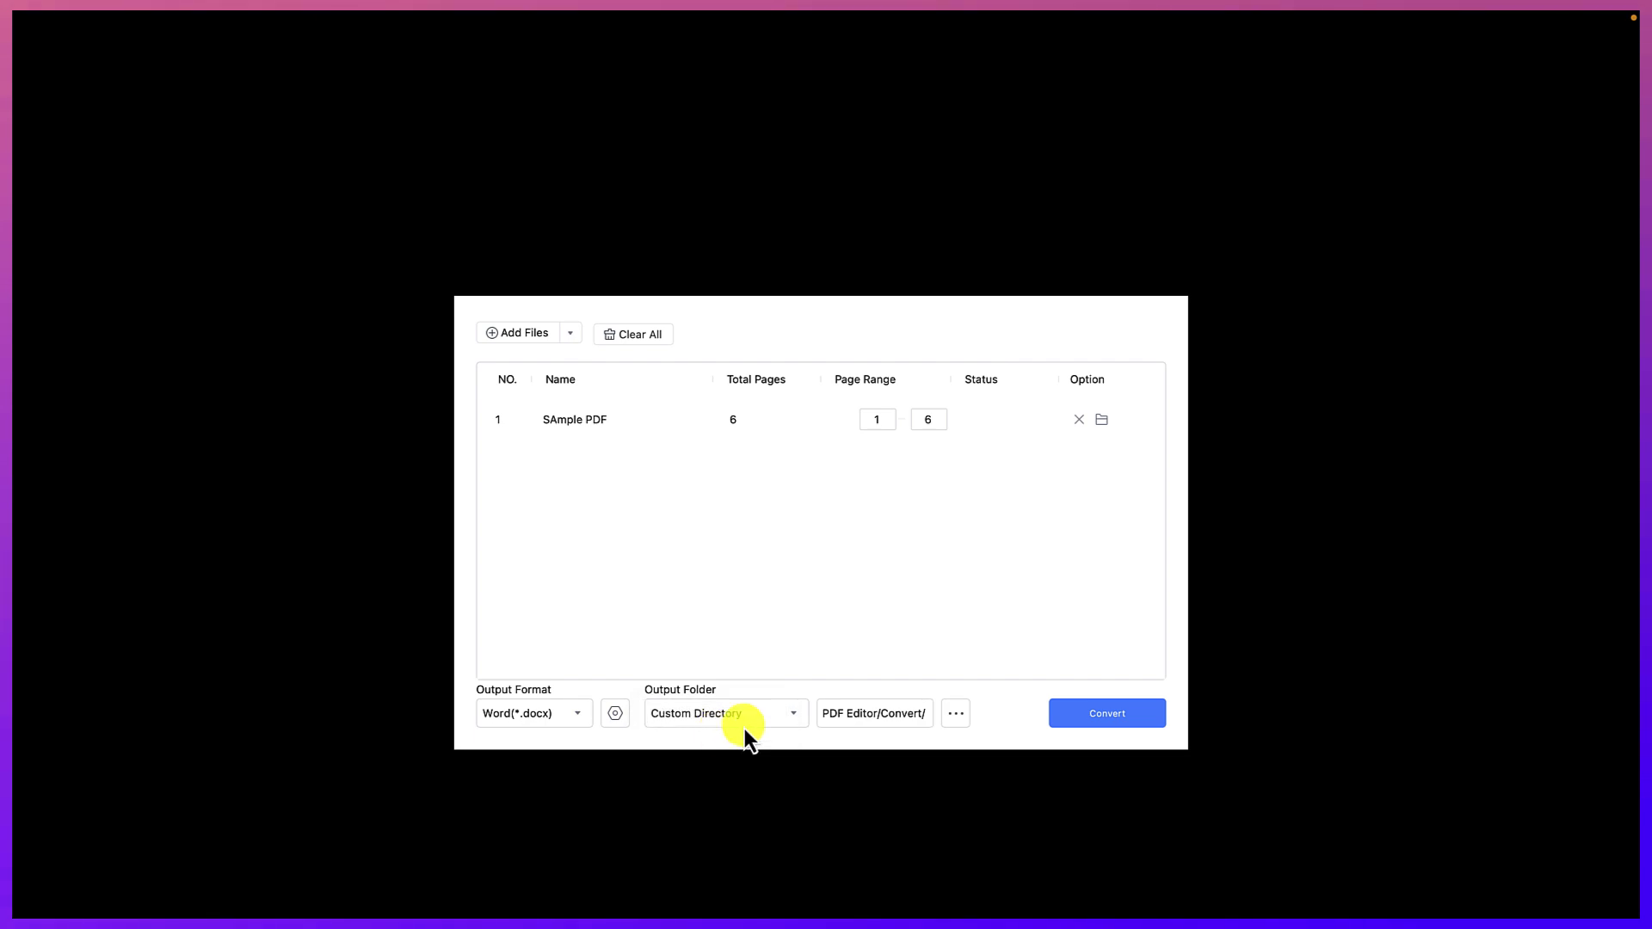
{"action": "left_click", "coordinate": [952, 713]}
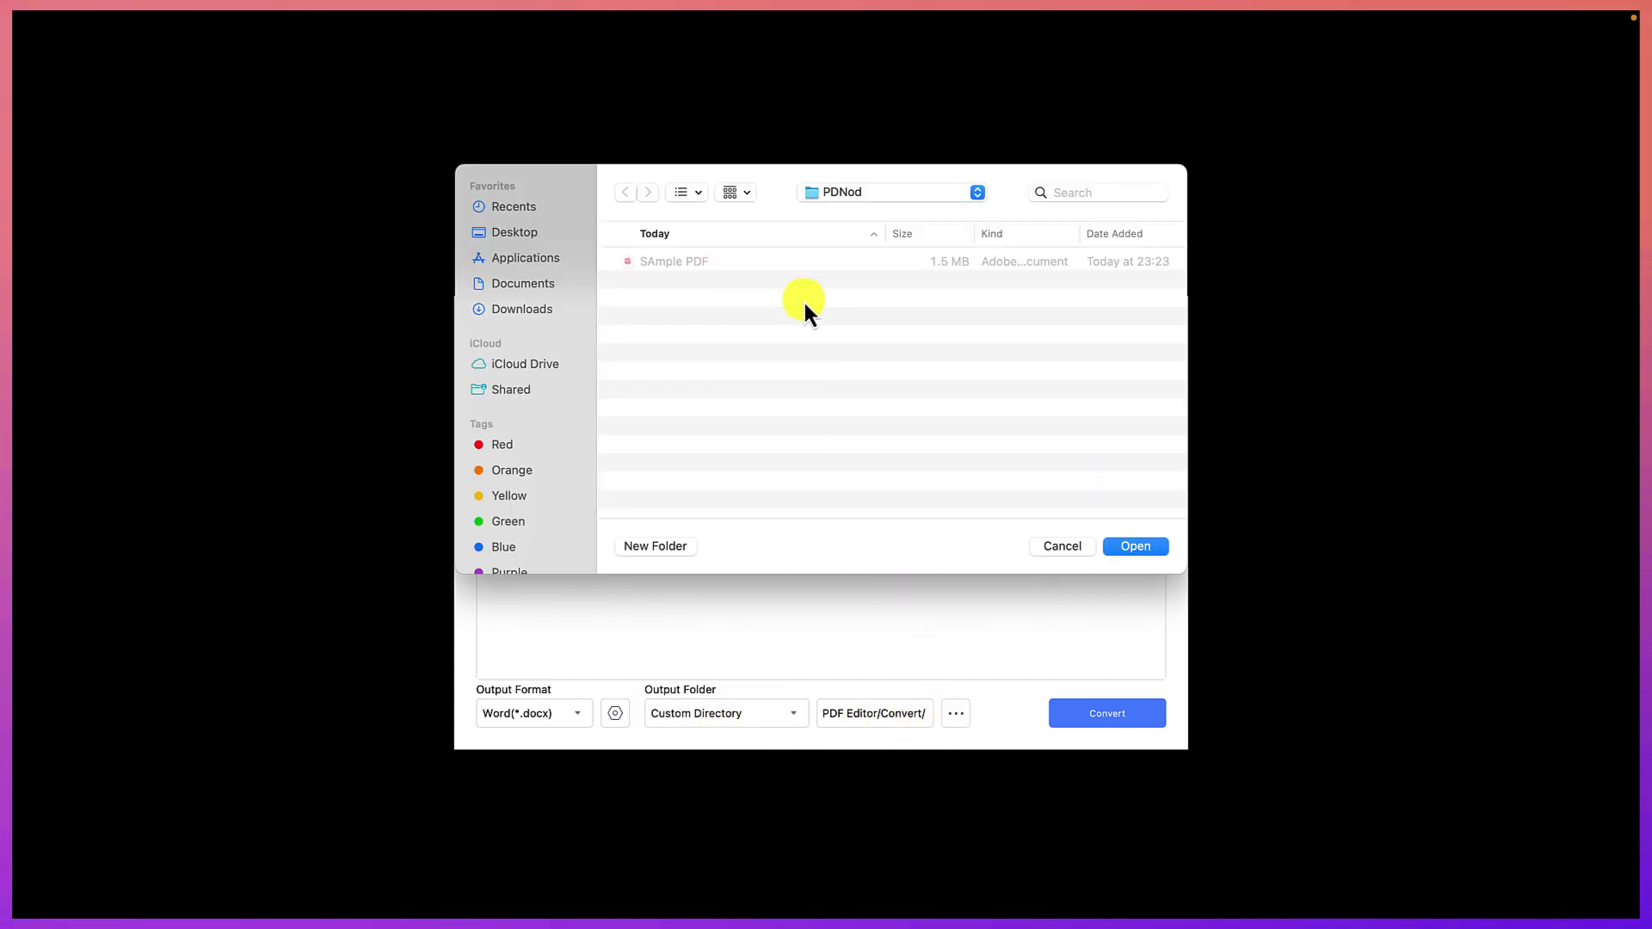
{"action": "left_click", "coordinate": [1132, 546]}
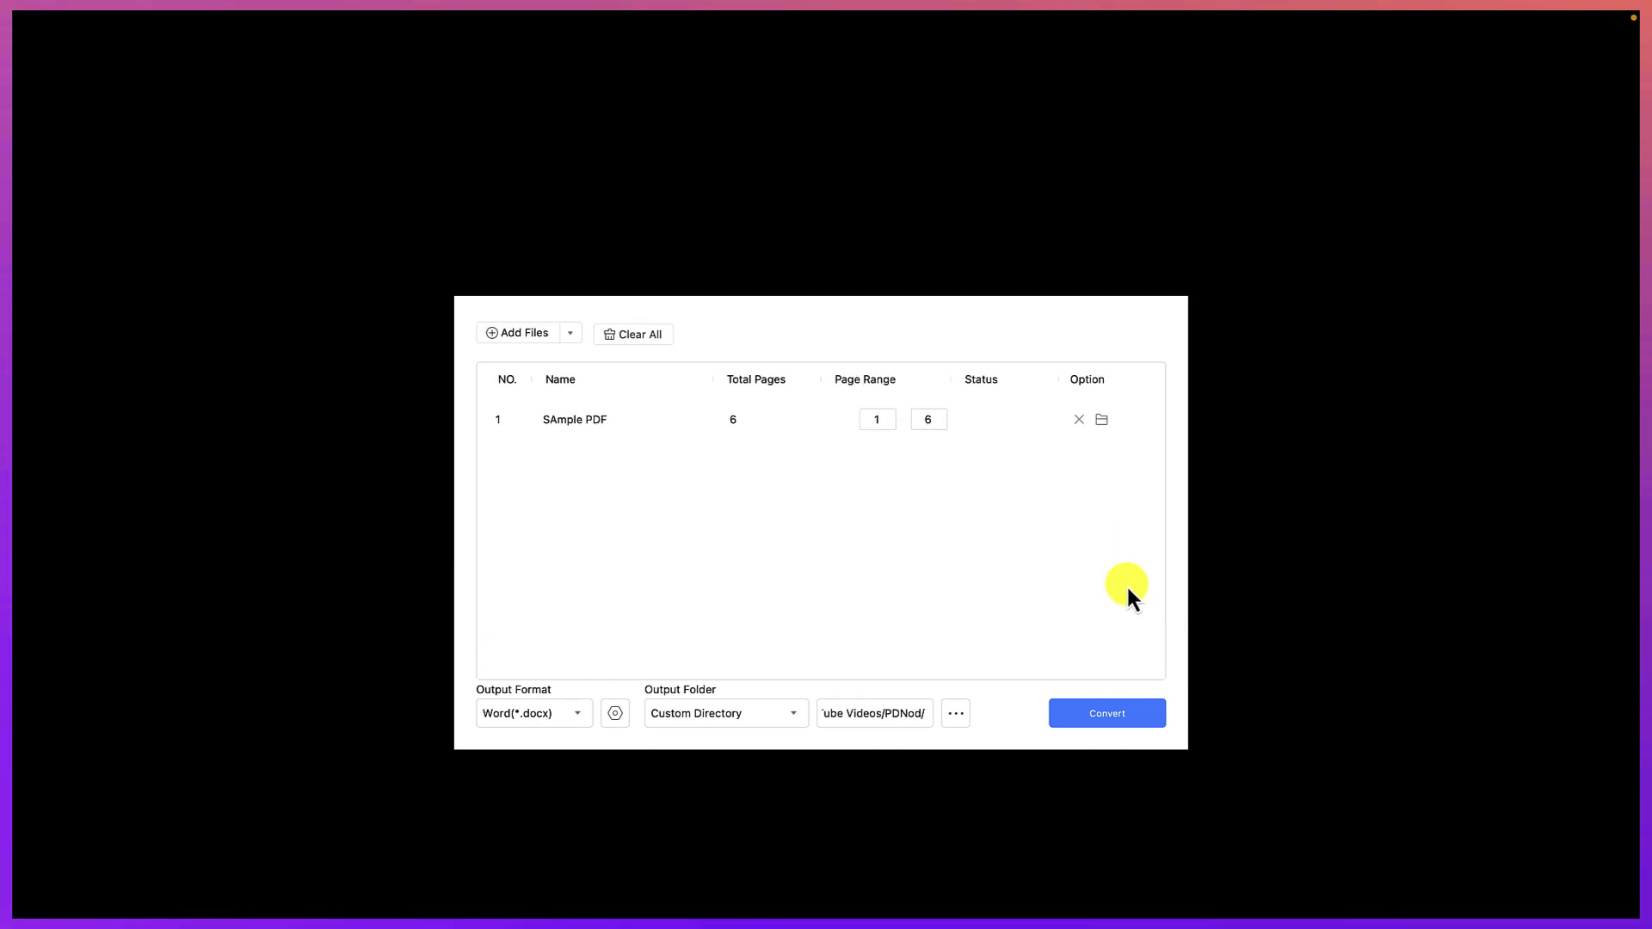
{"action": "left_click", "coordinate": [1103, 714]}
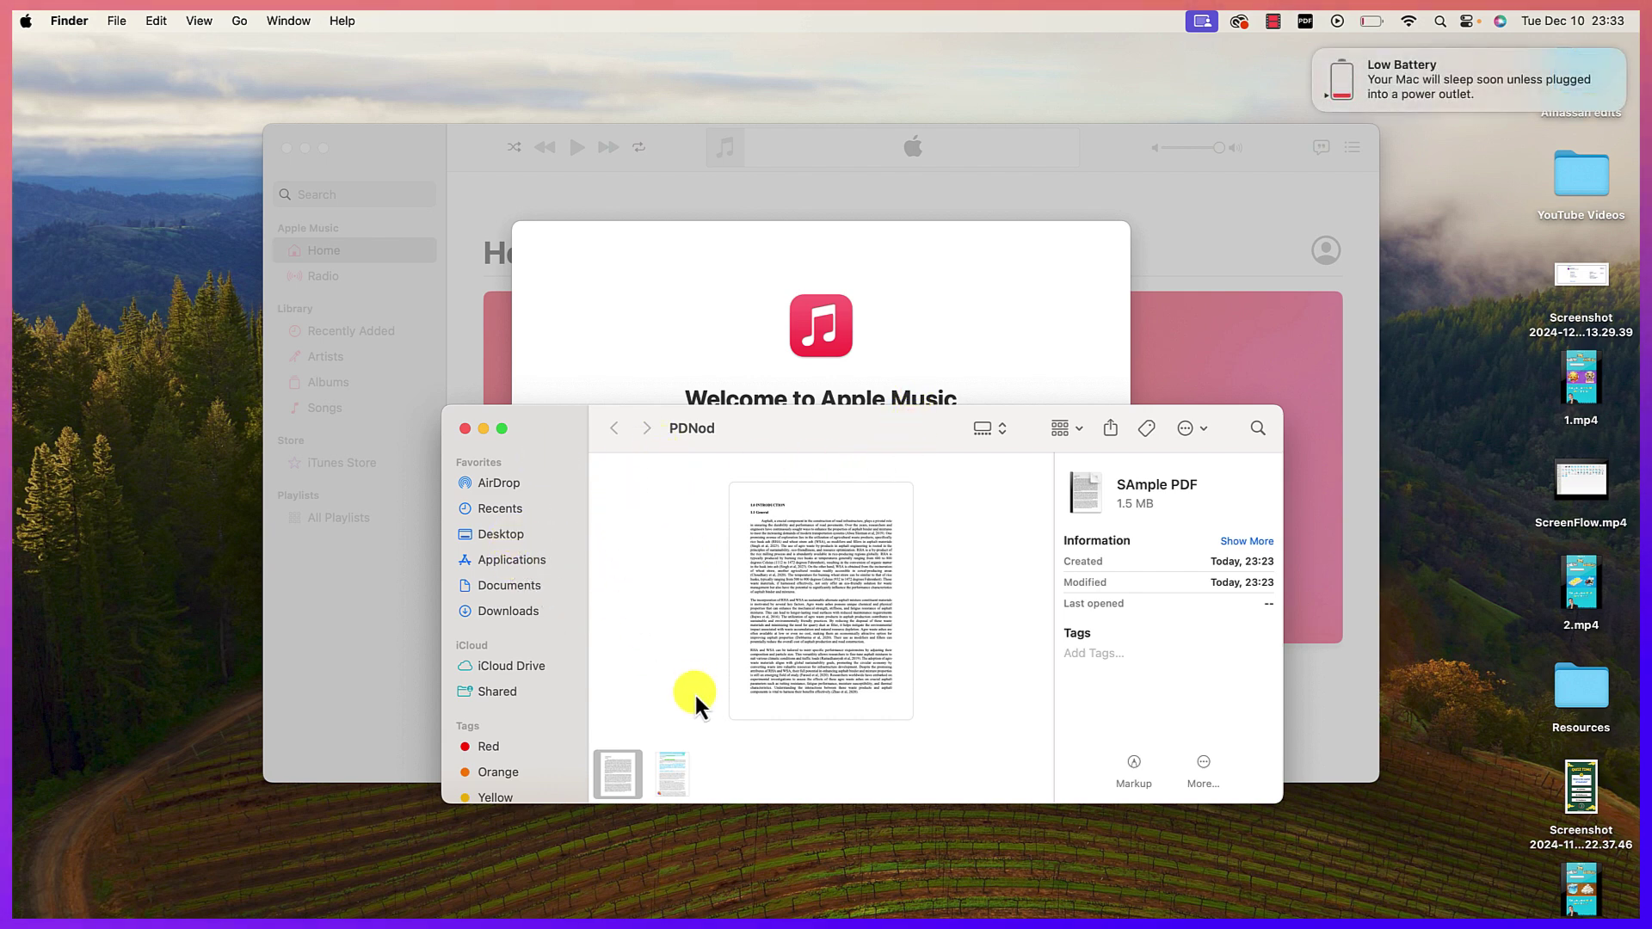
{"action": "key", "text": "super+1"}
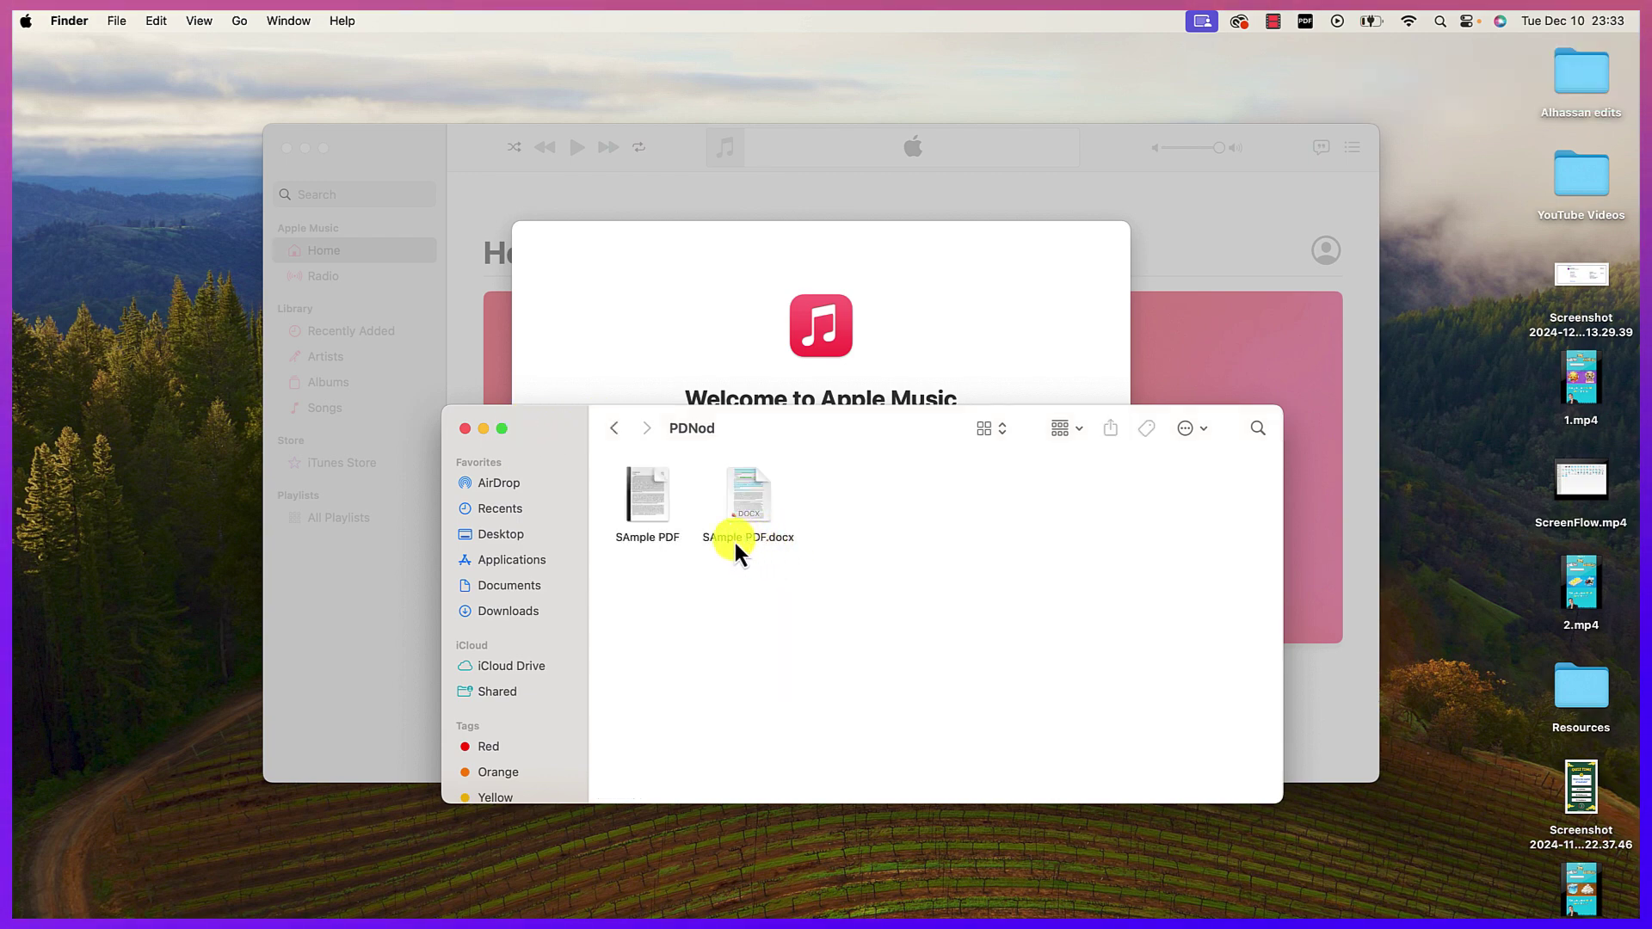
{"action": "double_click", "coordinate": [740, 494]}
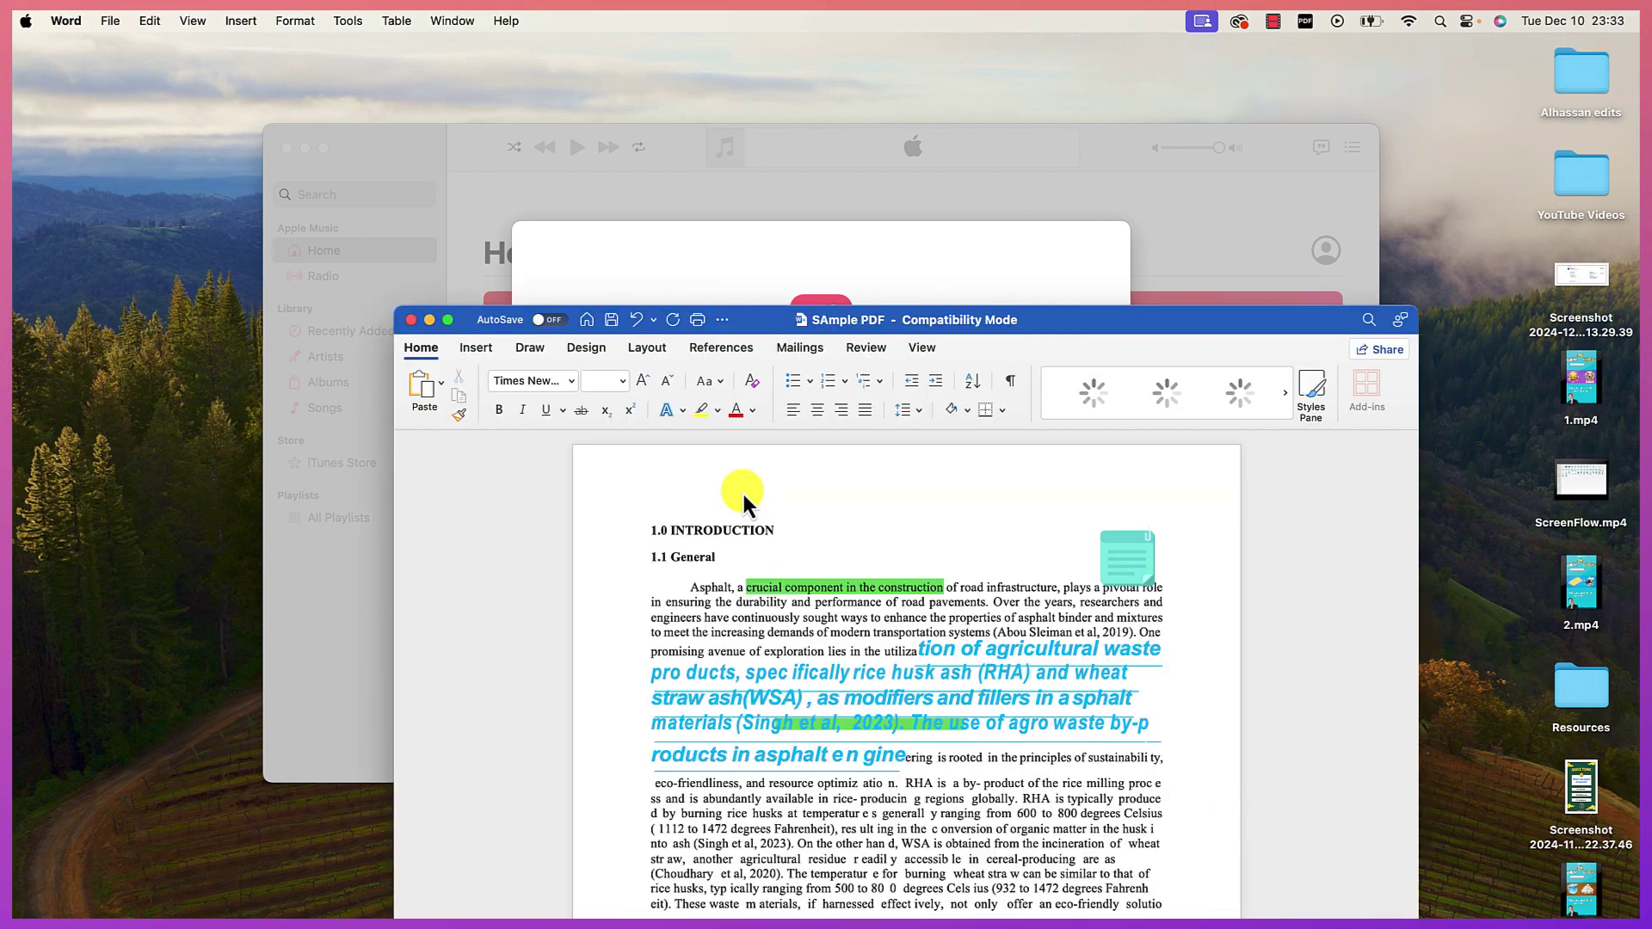
Review the first page of SAmple PDF.docx in Word and click into its first paragraph.
{"action": "scroll", "coordinate": [866, 727], "scroll_direction": "down", "scroll_amount": 10}
{"action": "scroll", "coordinate": [865, 727], "scroll_direction": "up", "scroll_amount": 15}
{"action": "left_click", "coordinate": [865, 599]}
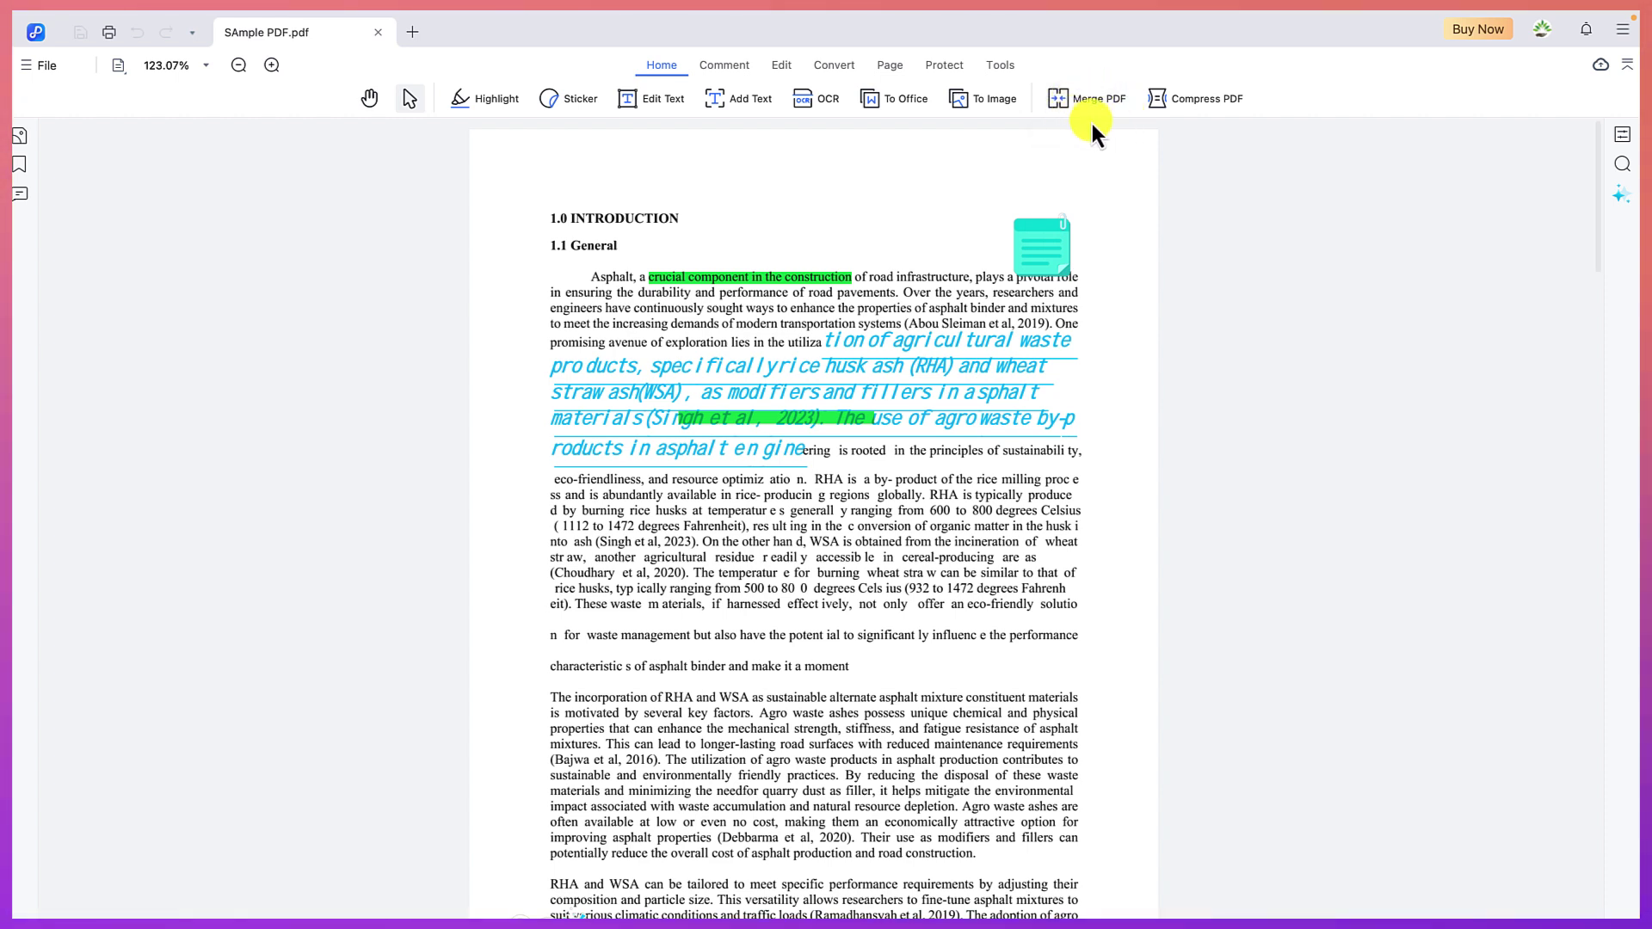
View the Compress PDF settings for SAmple PDF (1.44 MB), close without compressing, then show Comment tools.
{"action": "left_click", "coordinate": [1182, 105]}
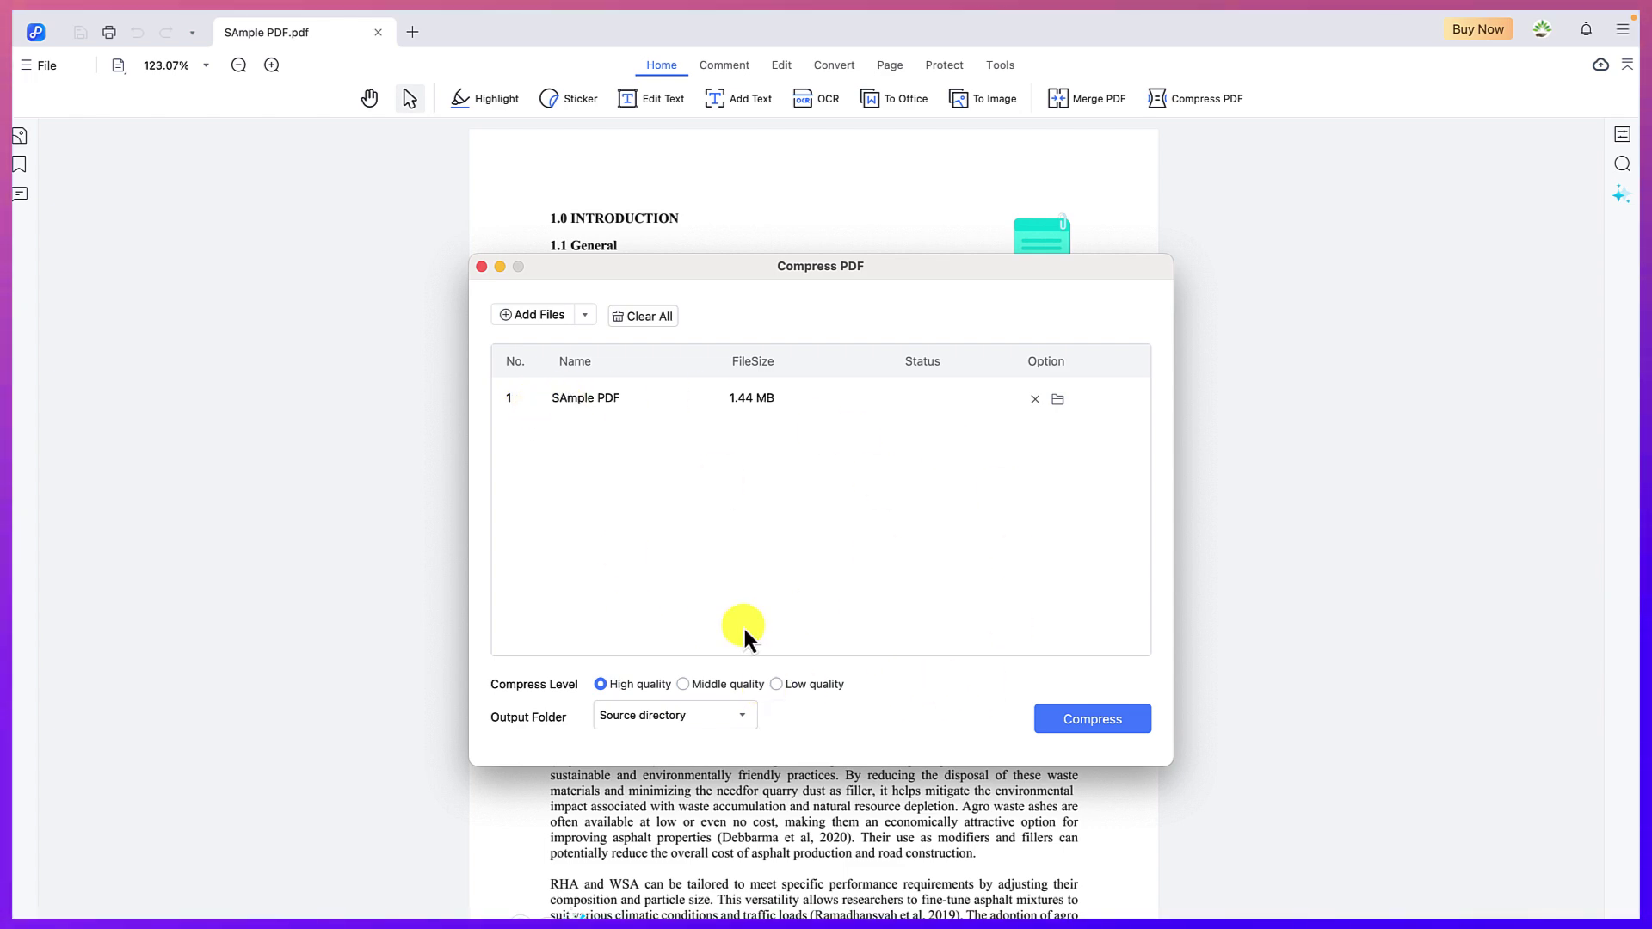
{"action": "left_click", "coordinate": [481, 268]}
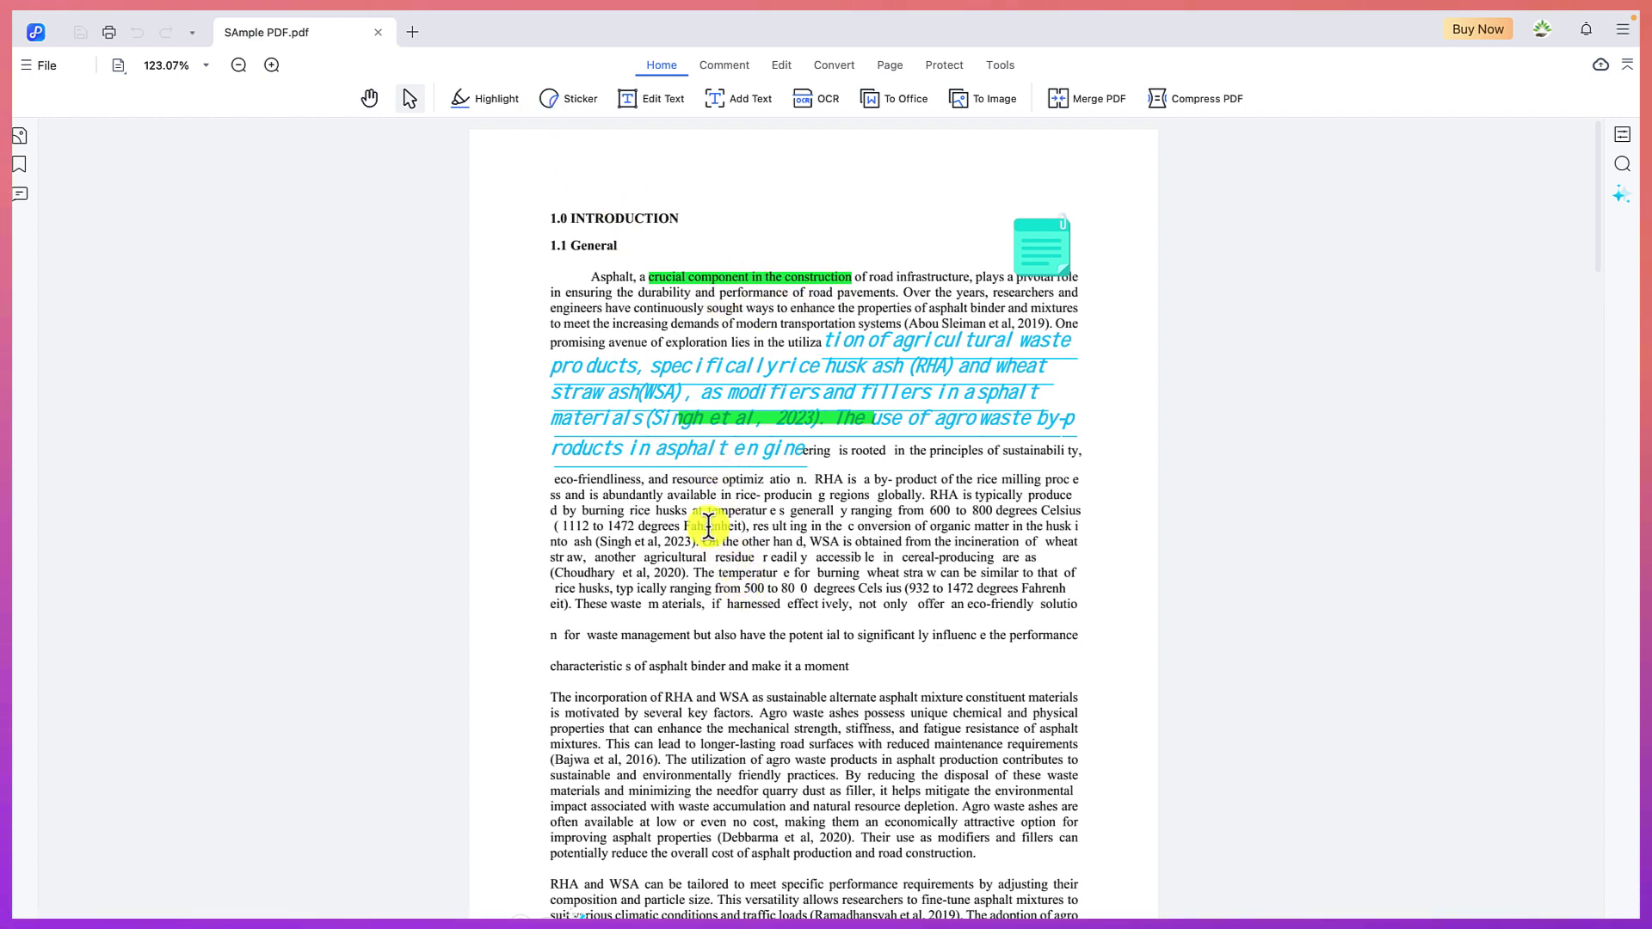
{"action": "left_click", "coordinate": [725, 66]}
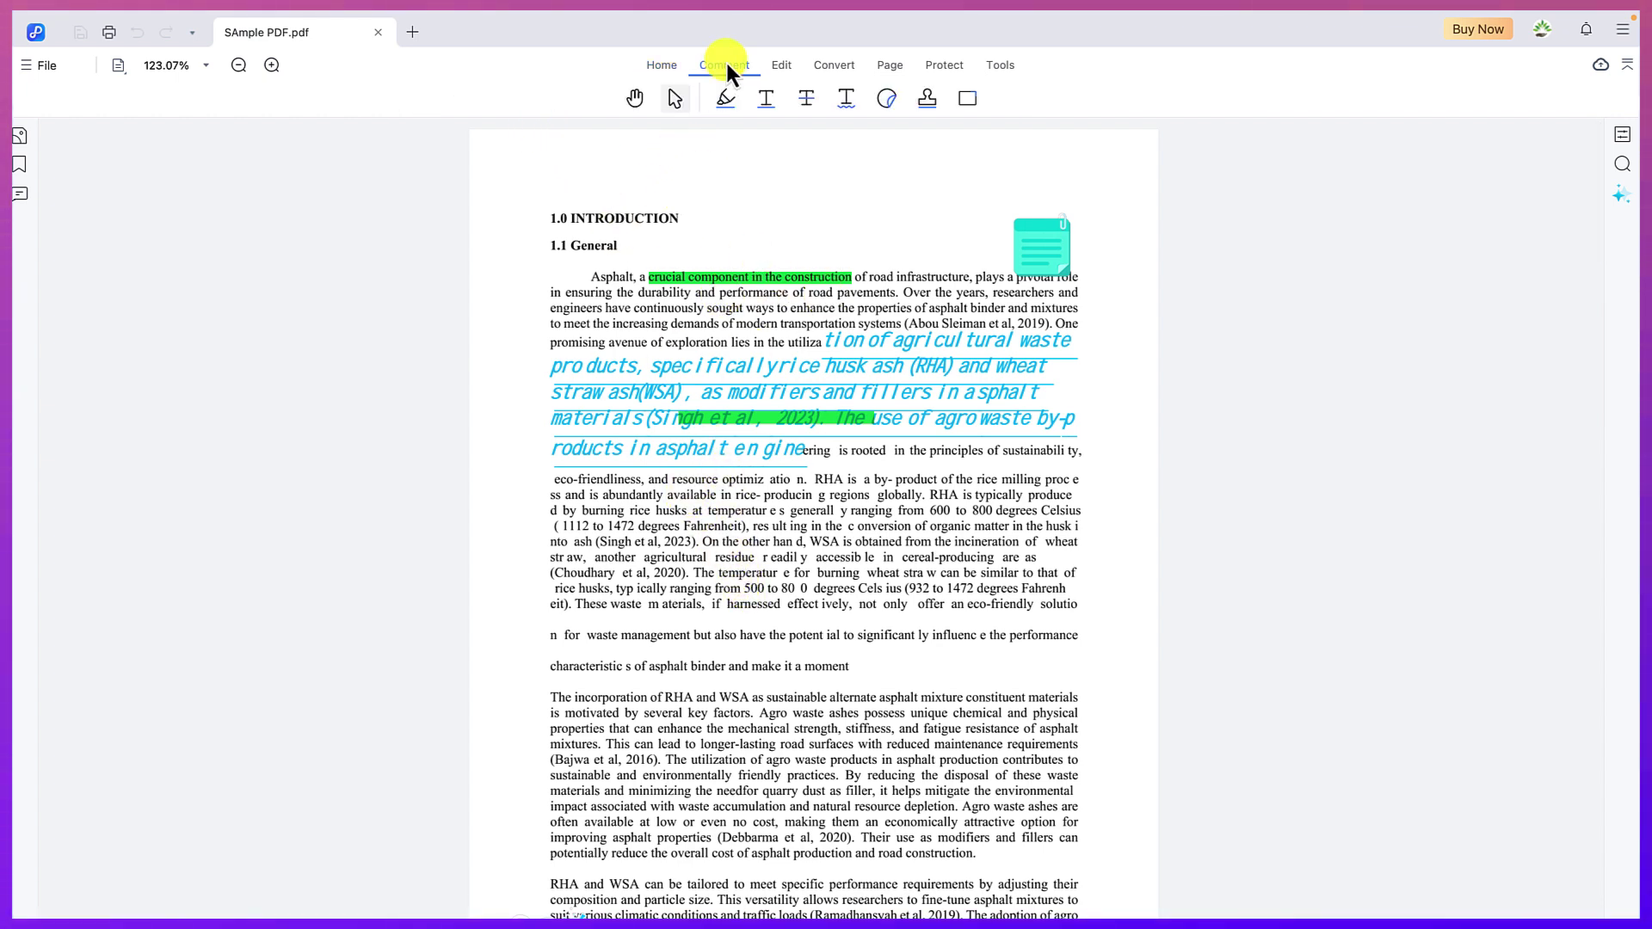
Underline the burning temperature passage and the 'practices.' to 'depletion.' passage in green.
{"action": "left_click", "coordinate": [677, 100]}
{"action": "left_click", "coordinate": [766, 98]}
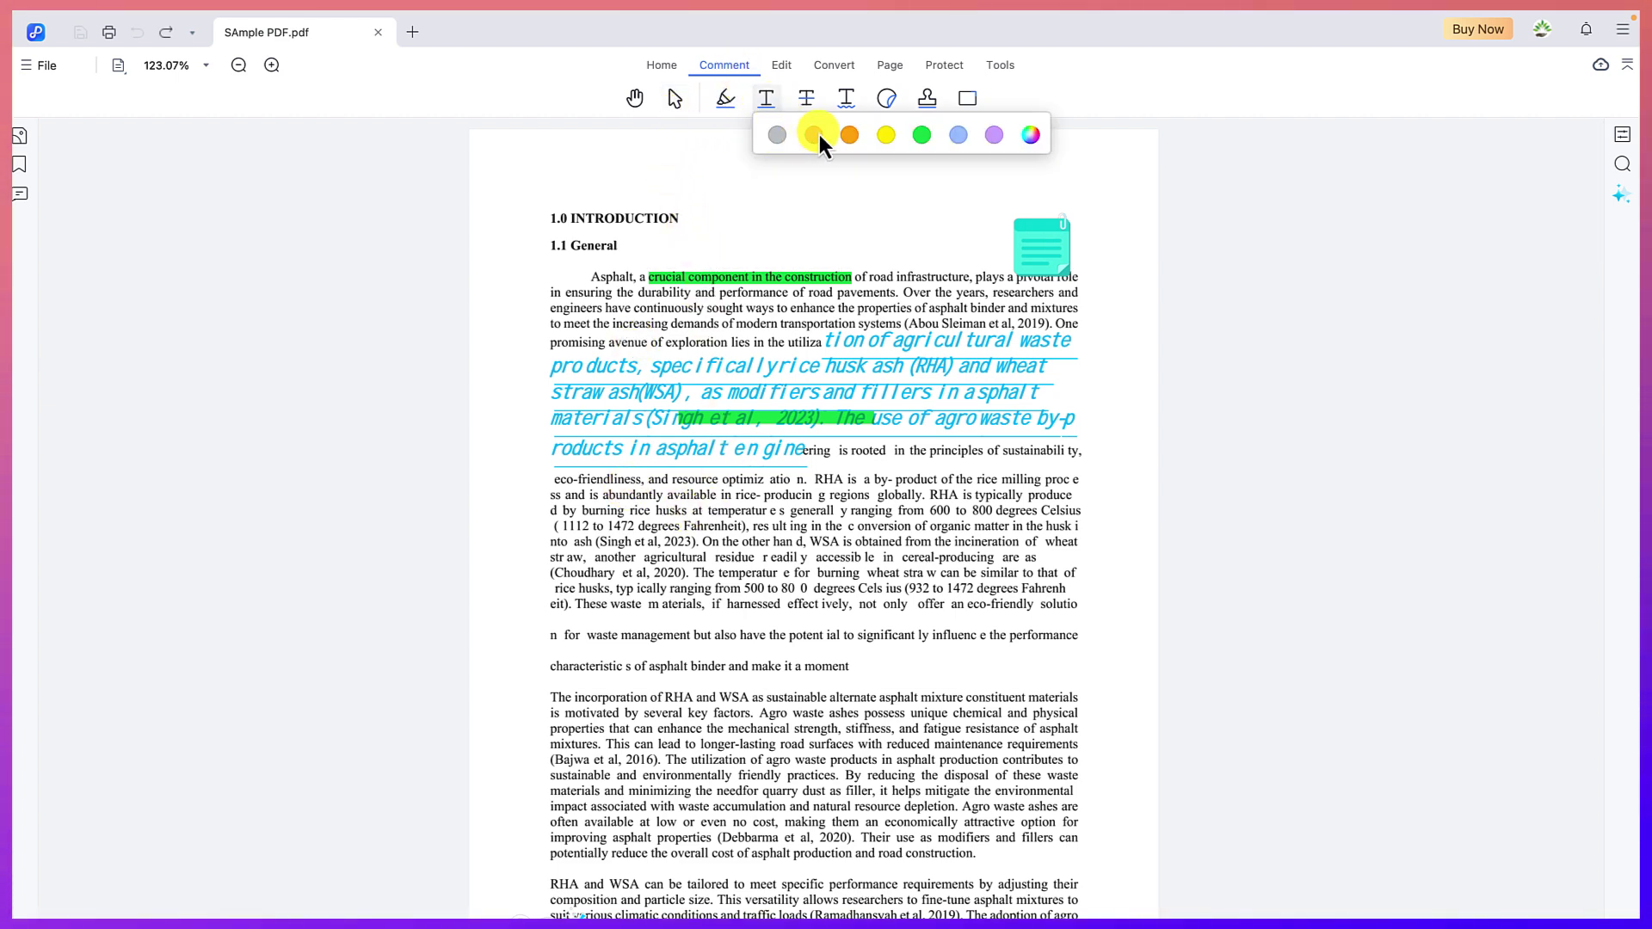
{"action": "left_click", "coordinate": [922, 137]}
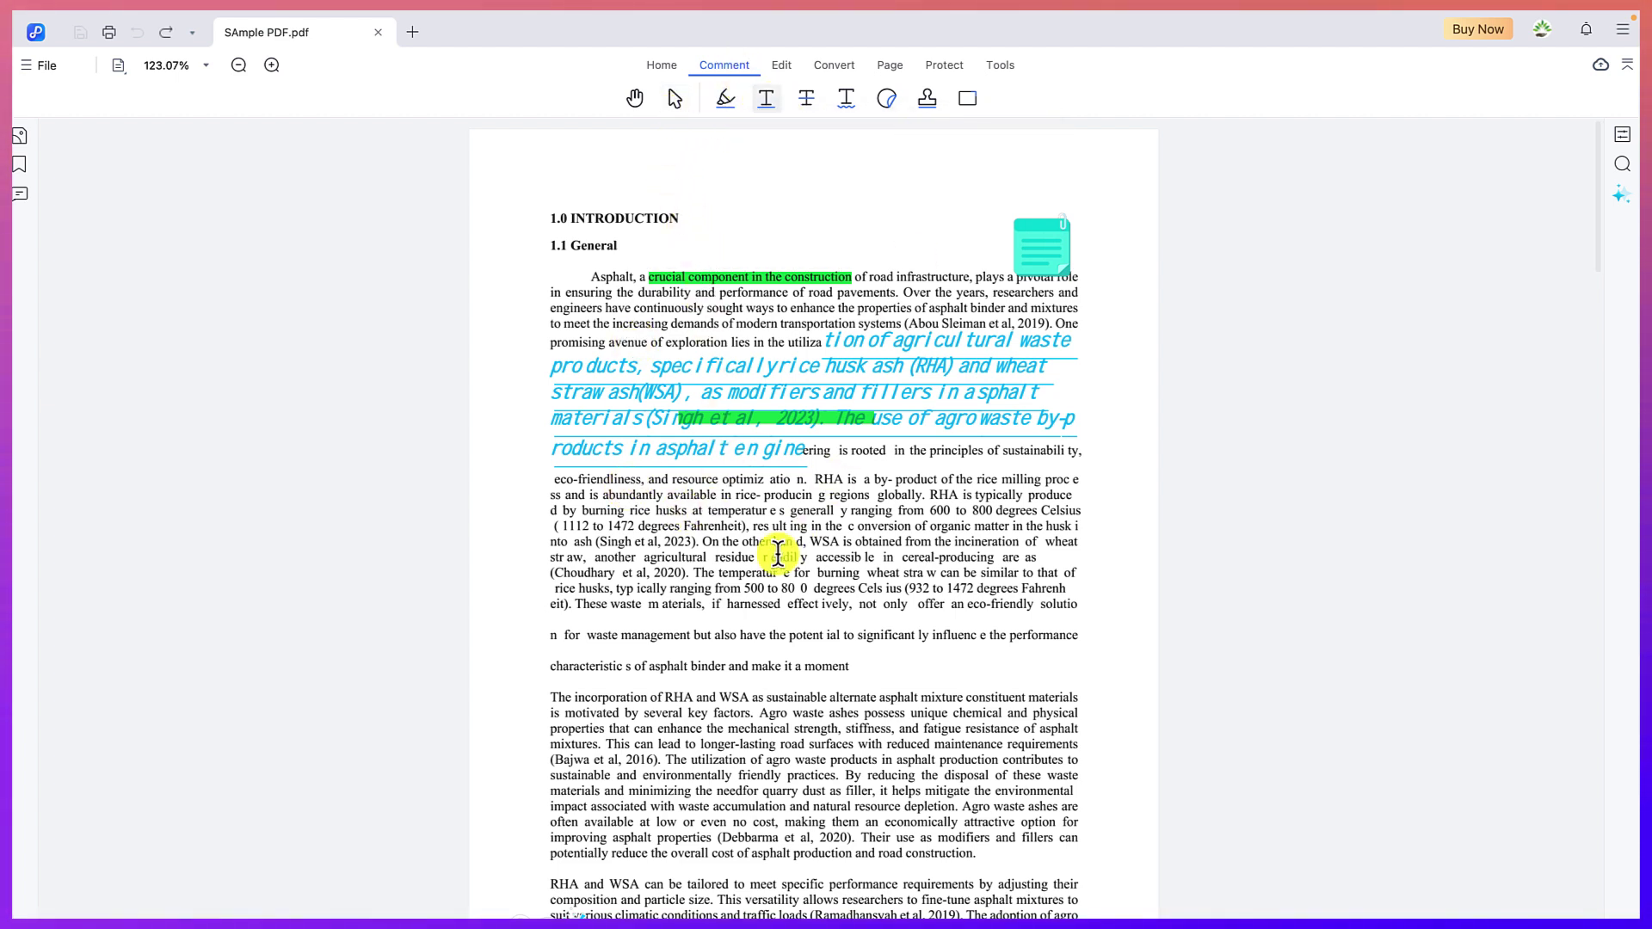
{"action": "left_click_drag", "start_coordinate": [719, 573], "coordinate": [854, 589]}
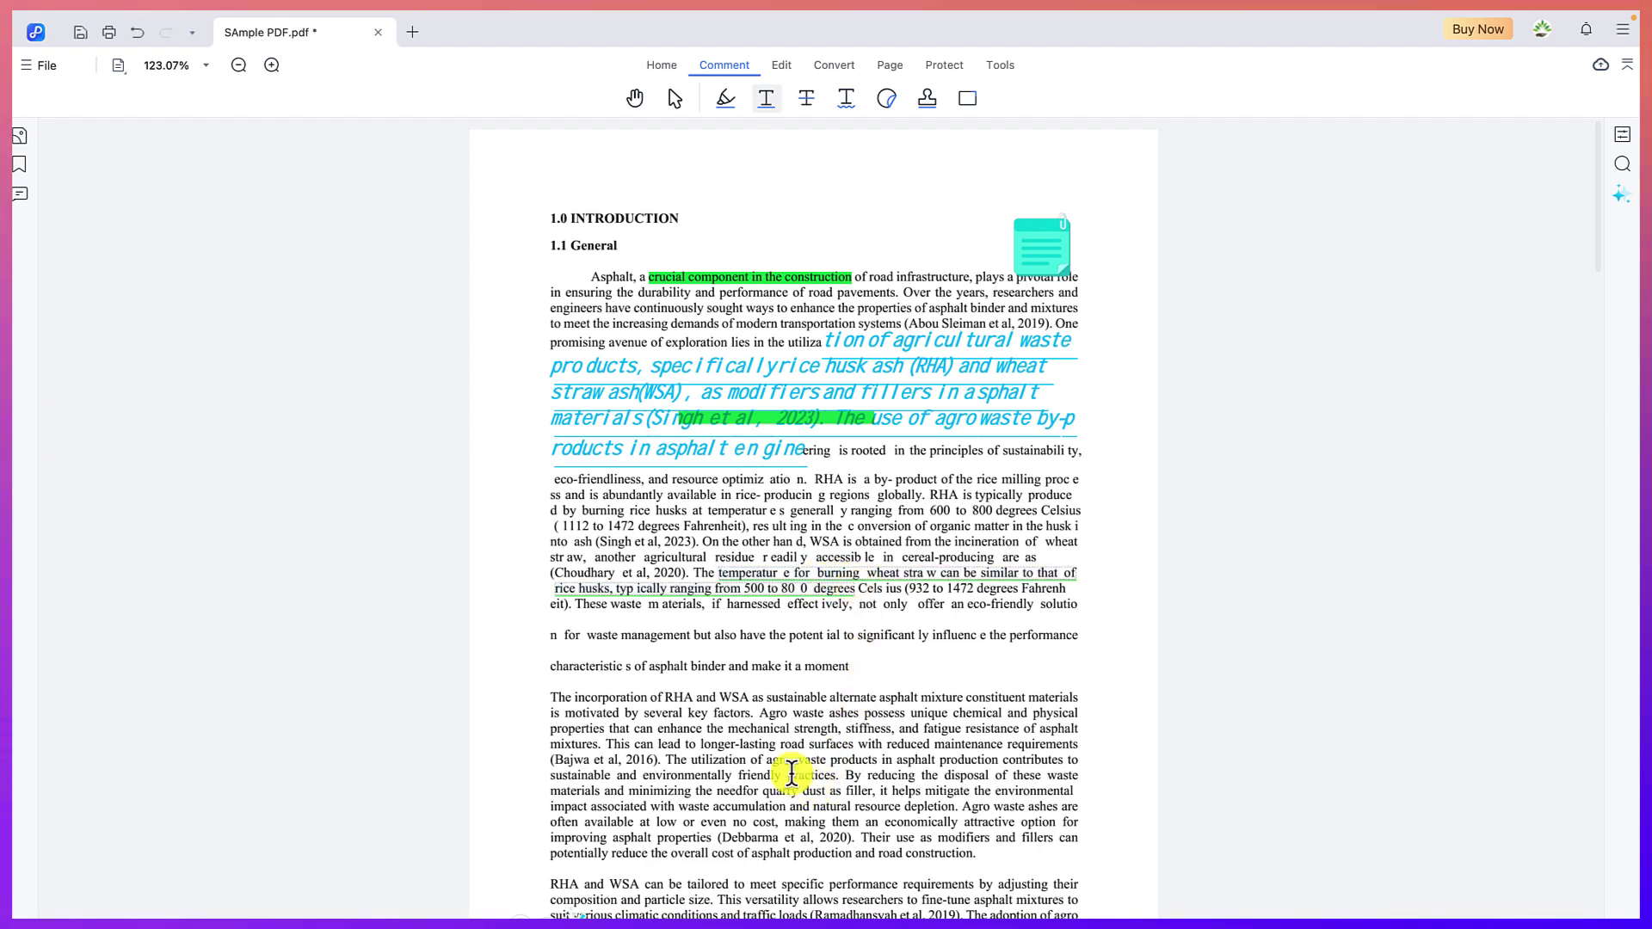
{"action": "left_click_drag", "start_coordinate": [787, 775], "coordinate": [965, 804]}
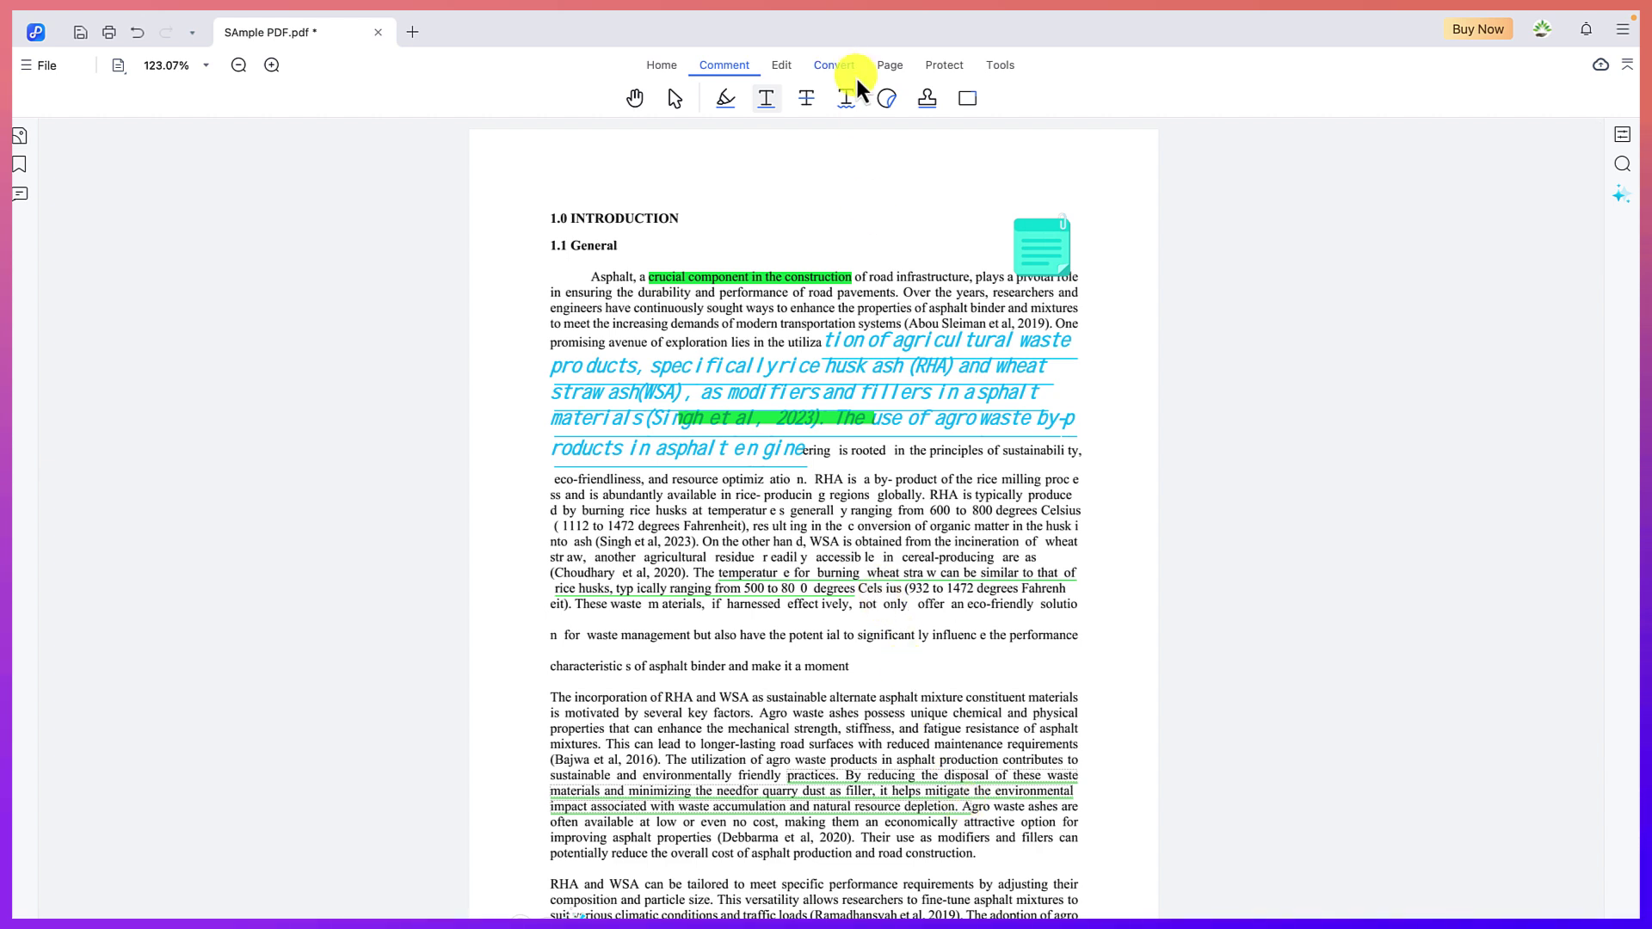
Strike through the rice husk temperature passage and the 'enhance' to 'agro waste' text.
{"action": "left_click", "coordinate": [802, 104]}
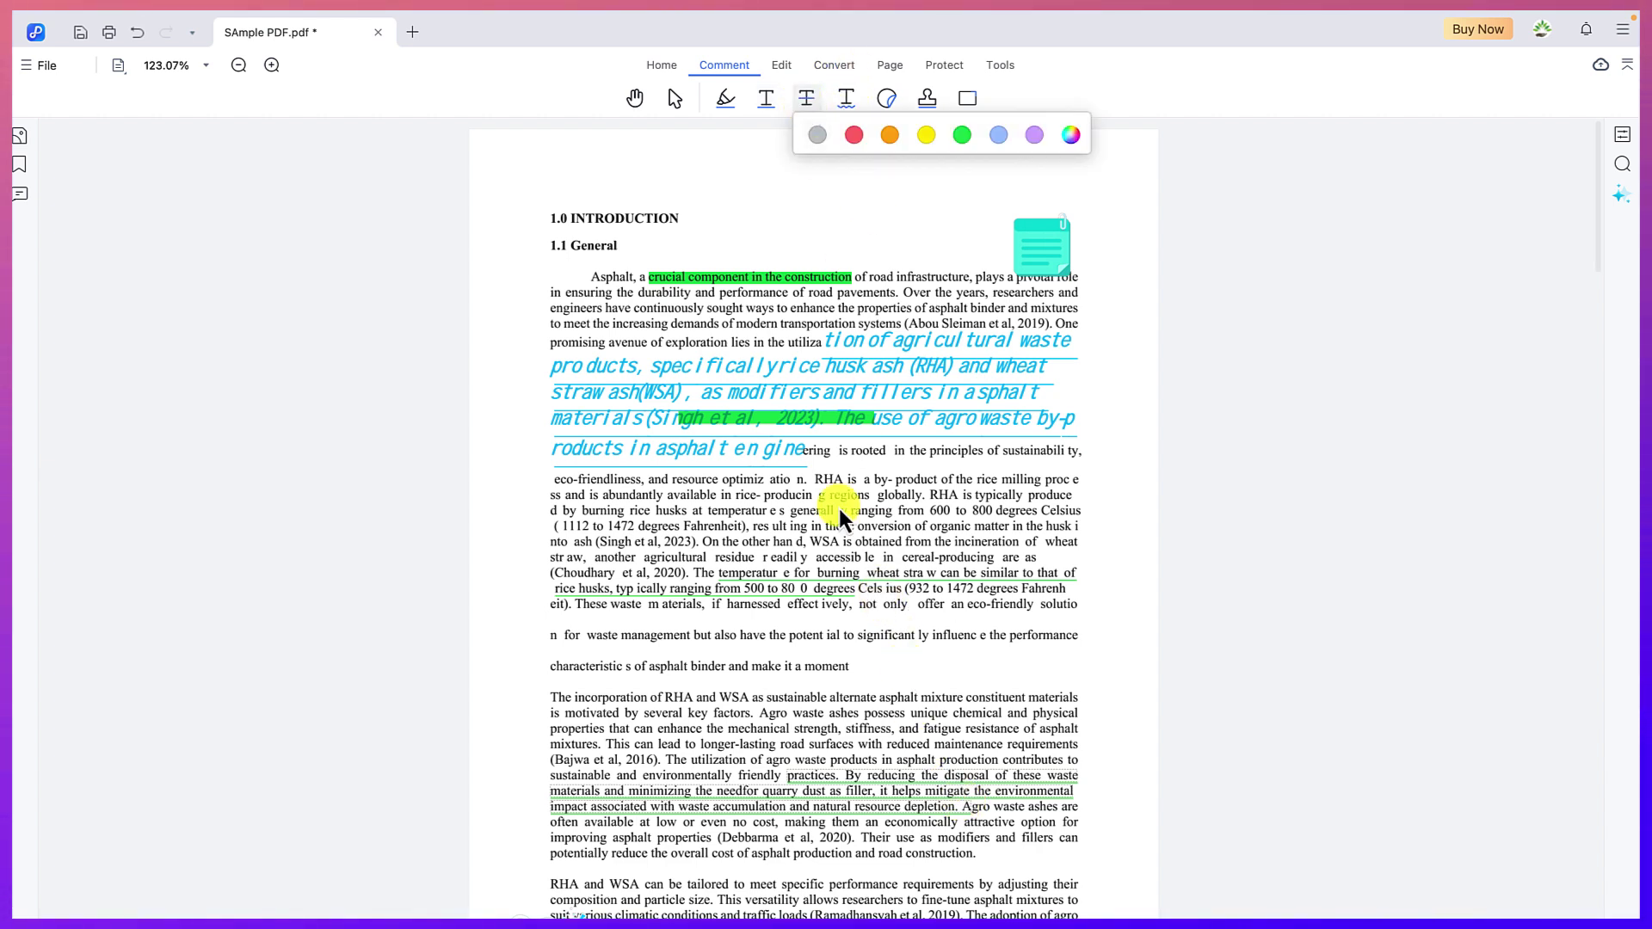
{"action": "left_click_drag", "start_coordinate": [709, 507], "coordinate": [1005, 526]}
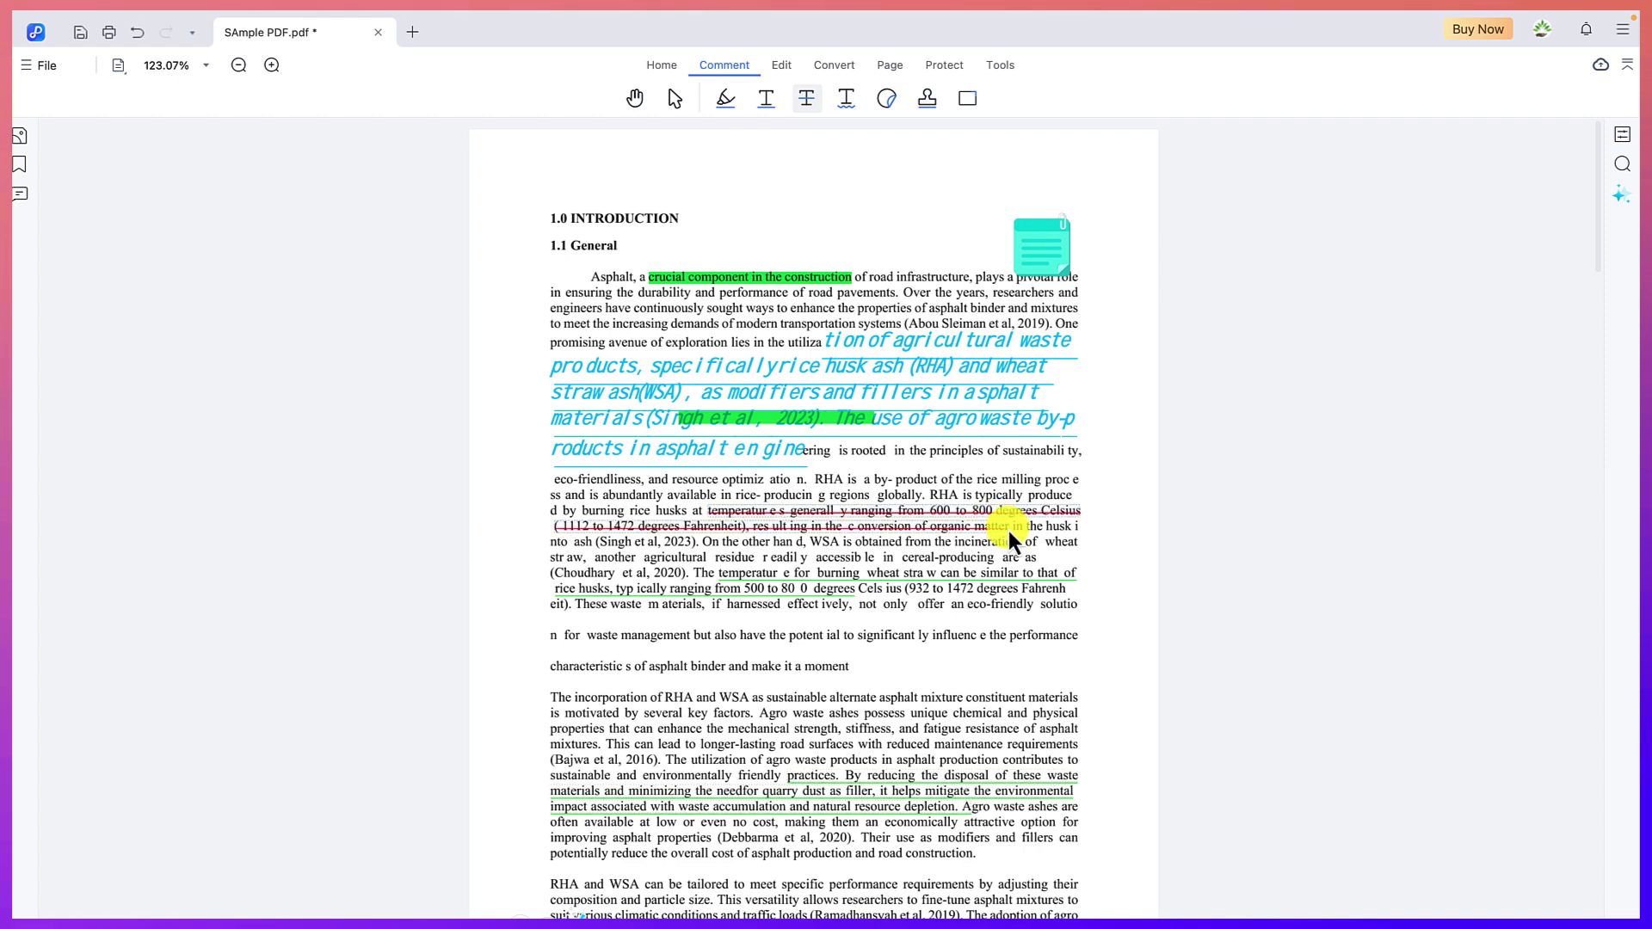
{"action": "mouse_move", "coordinate": [651, 731]}
{"action": "left_mouse_down"}
{"action": "mouse_move", "coordinate": [818, 737]}
{"action": "mouse_move", "coordinate": [841, 760]}
{"action": "left_mouse_up"}
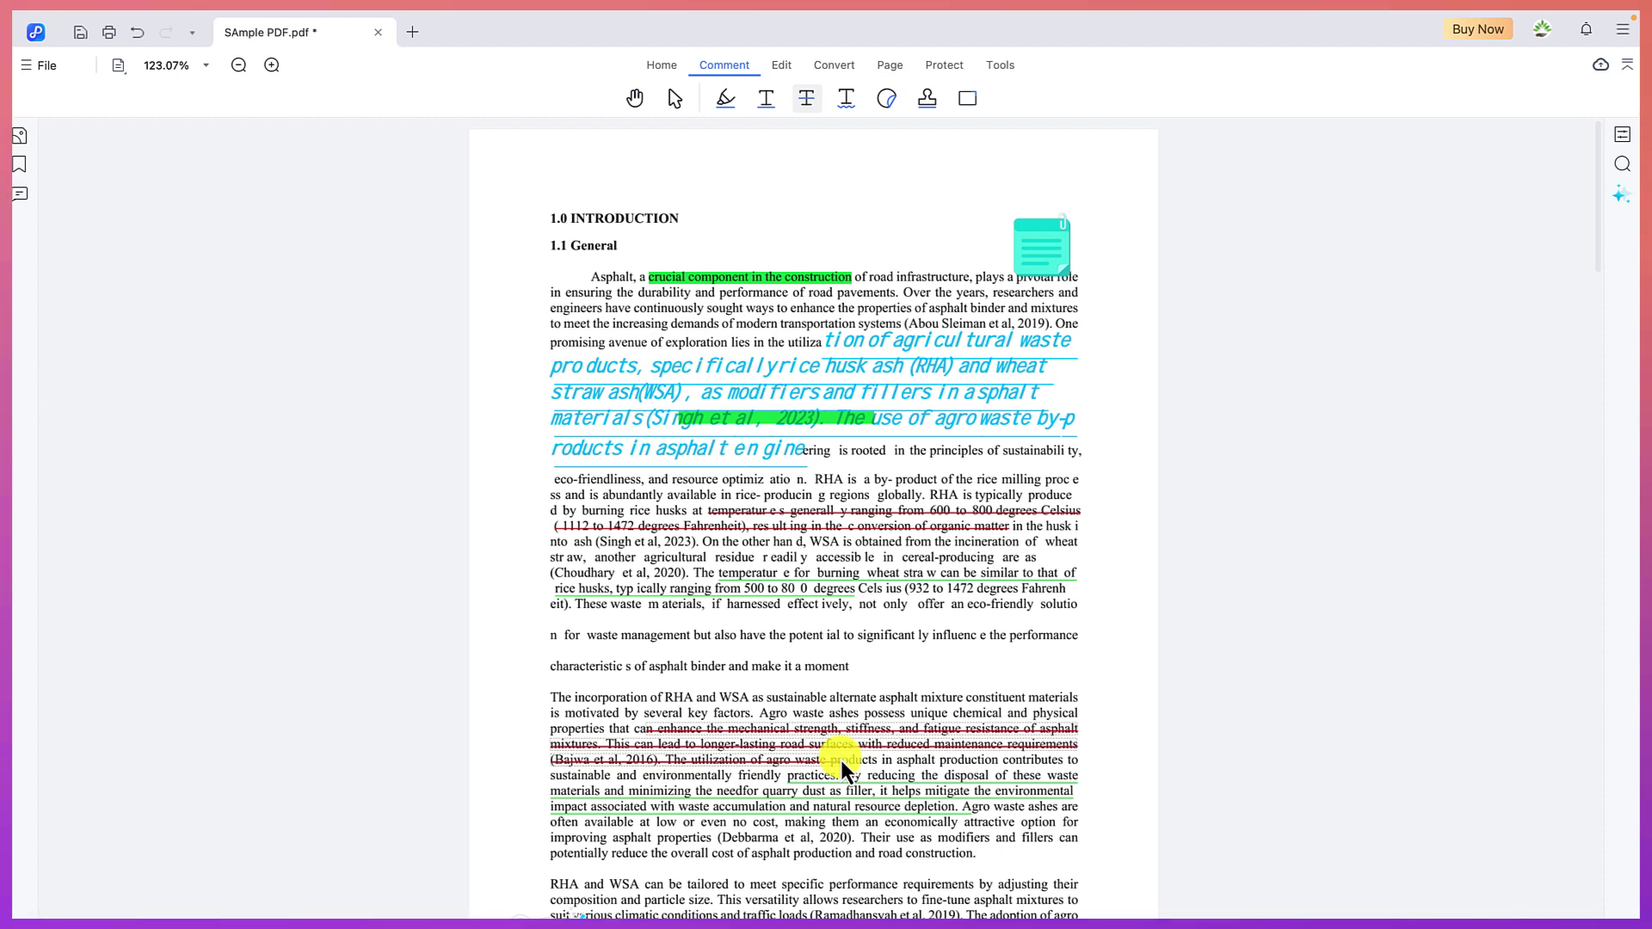
Add a red squiggly underline under 'also have the potential to significantly'.
{"action": "left_click", "coordinate": [849, 101]}
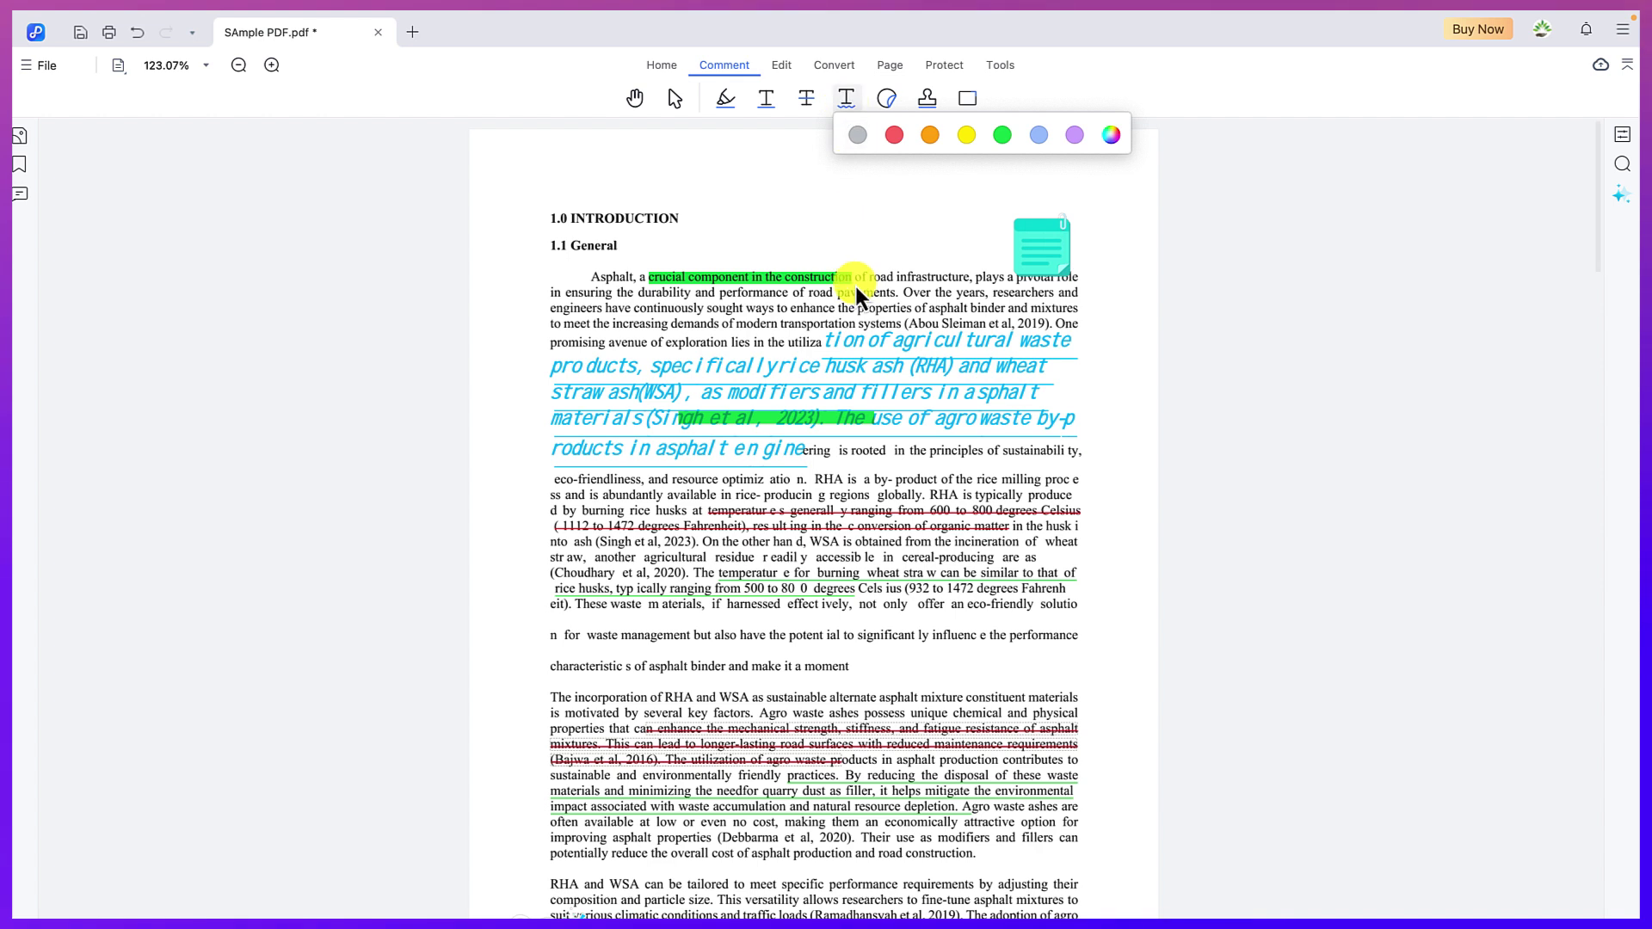
{"action": "left_click", "coordinate": [847, 100]}
{"action": "left_click", "coordinate": [897, 138]}
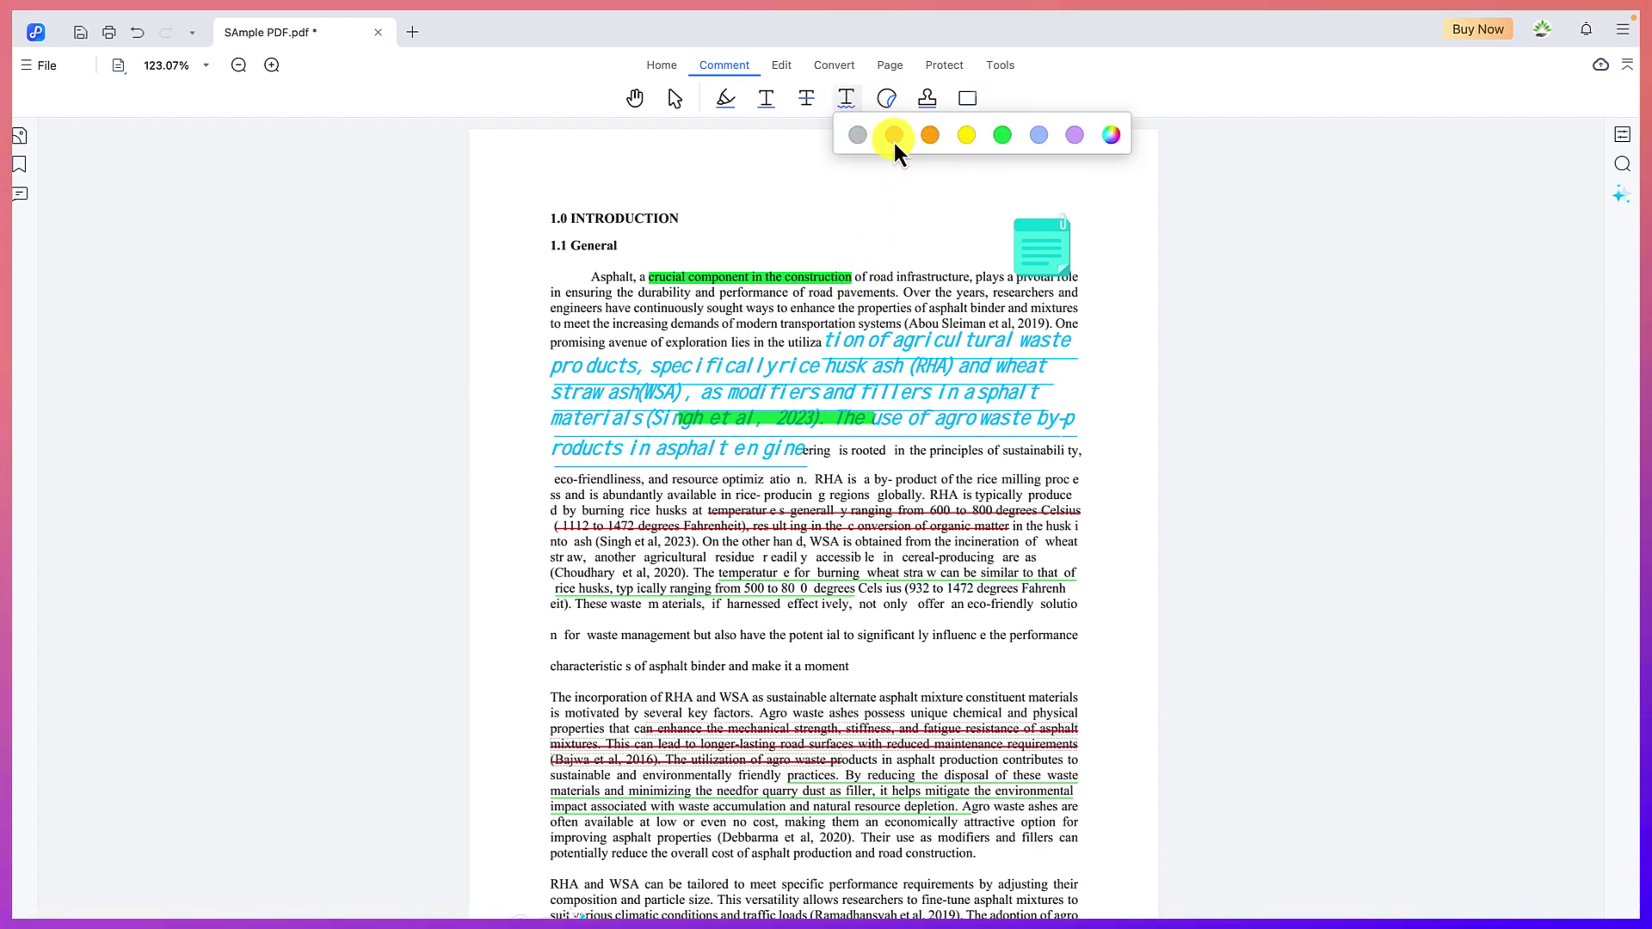
{"action": "left_click_drag", "start_coordinate": [707, 636], "coordinate": [867, 637]}
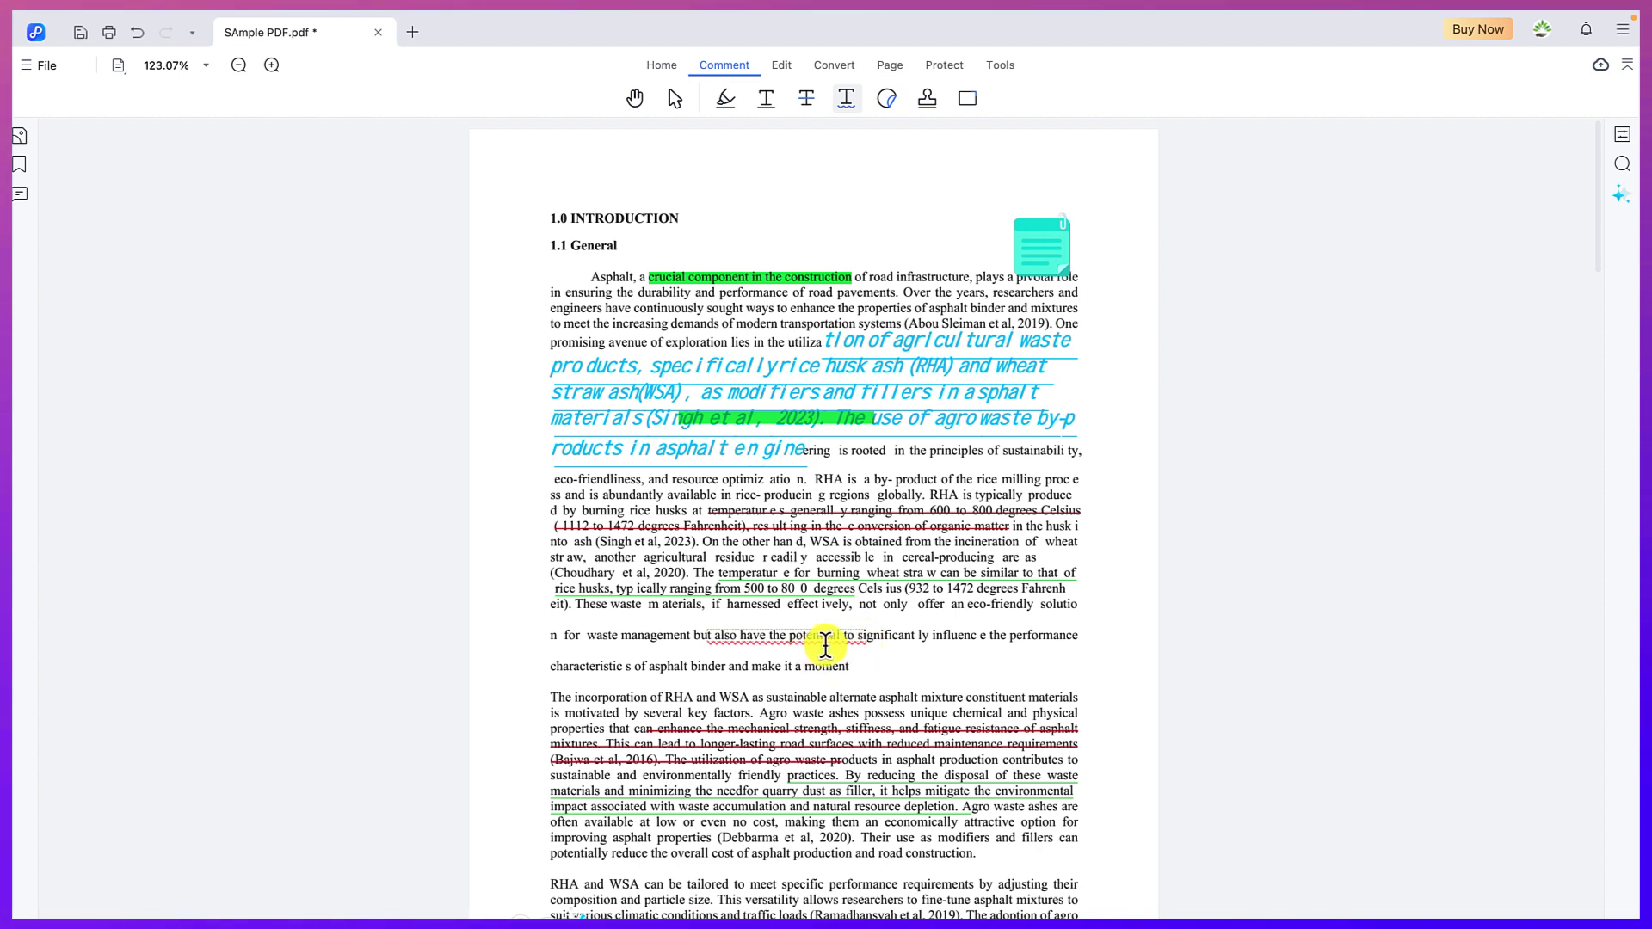
{"action": "left_click", "coordinate": [887, 99]}
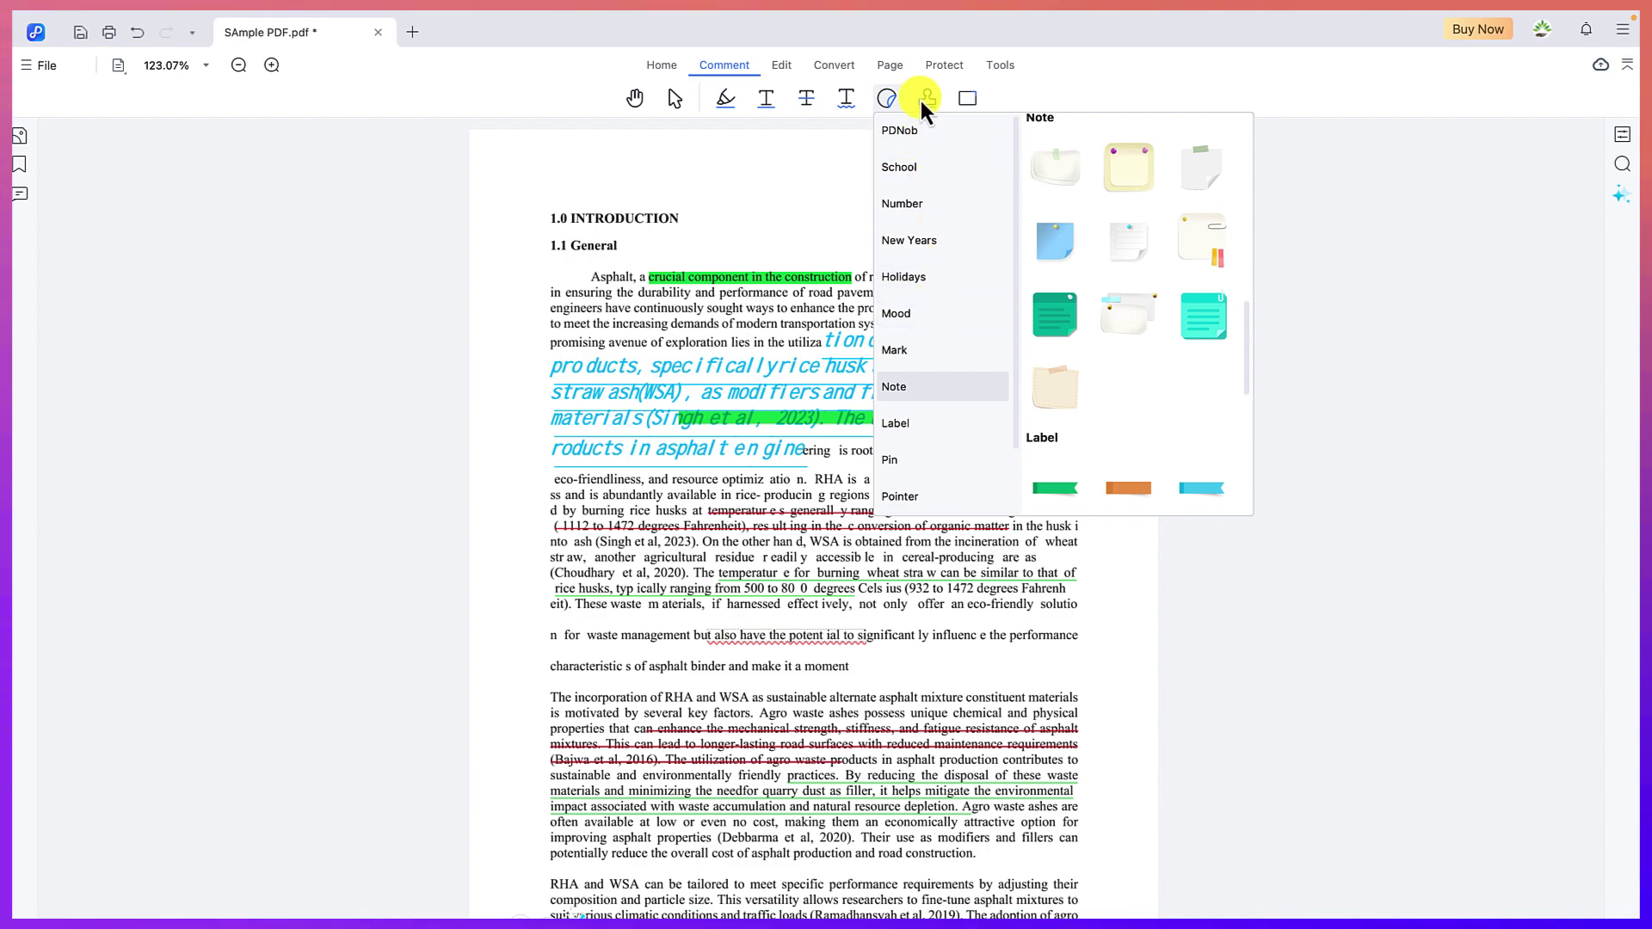
Add a gift-box sticker to the page and pick the APPROVED stamp.
{"action": "left_click", "coordinate": [1203, 315]}
{"action": "scroll", "coordinate": [880, 659], "scroll_direction": "down", "scroll_amount": 8}
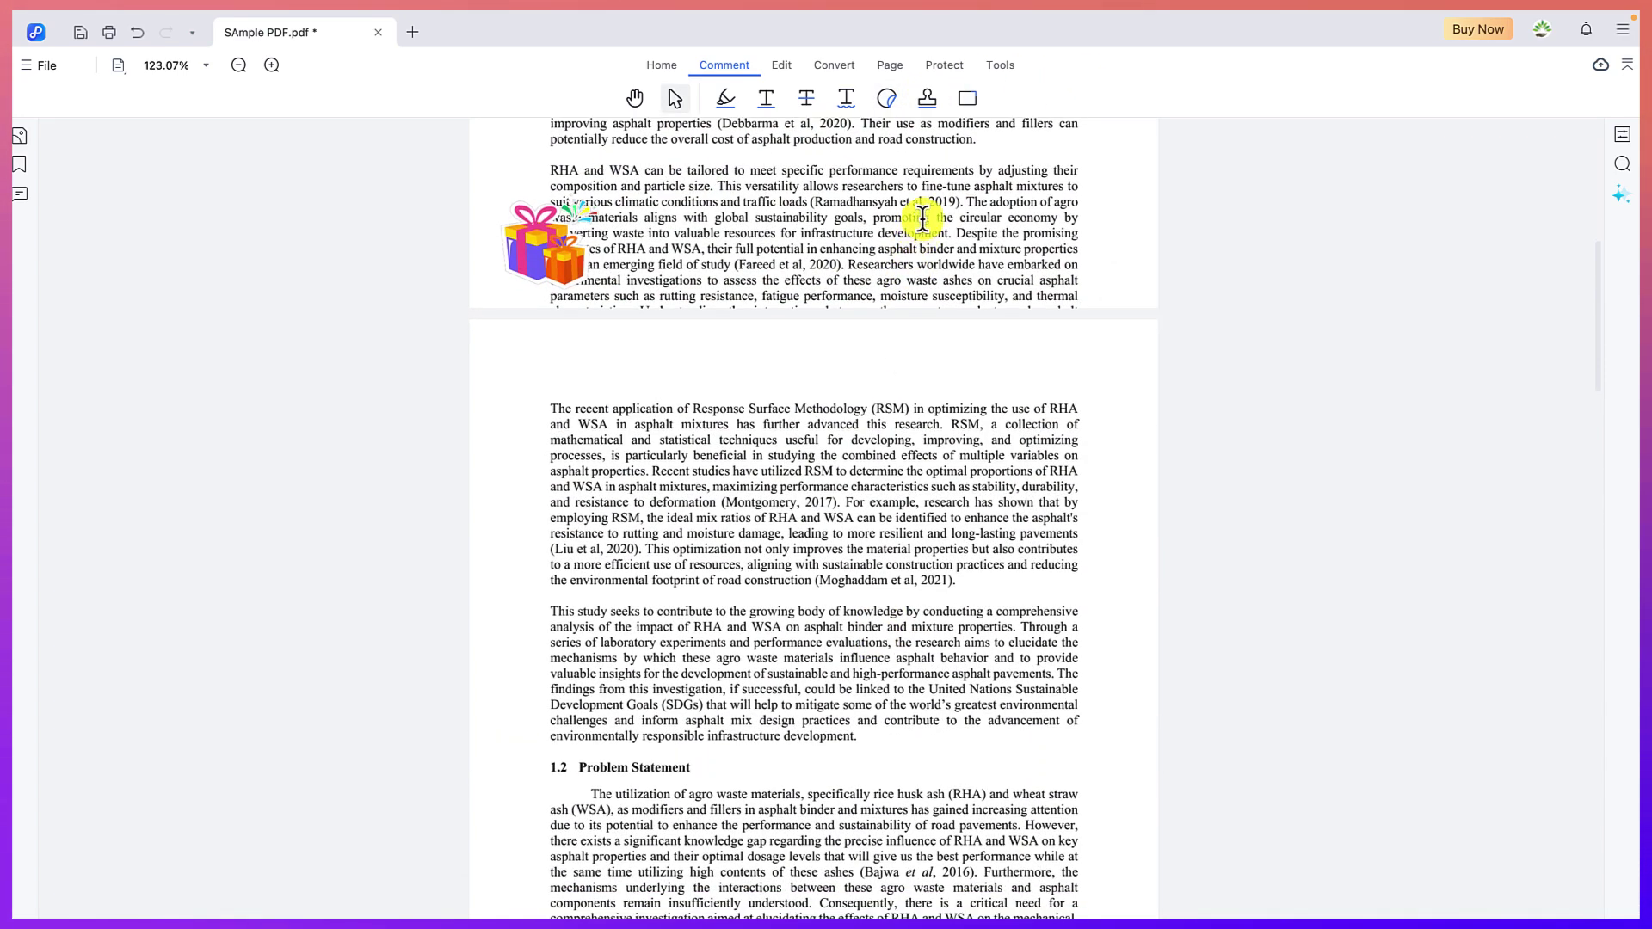
{"action": "left_click", "coordinate": [926, 100]}
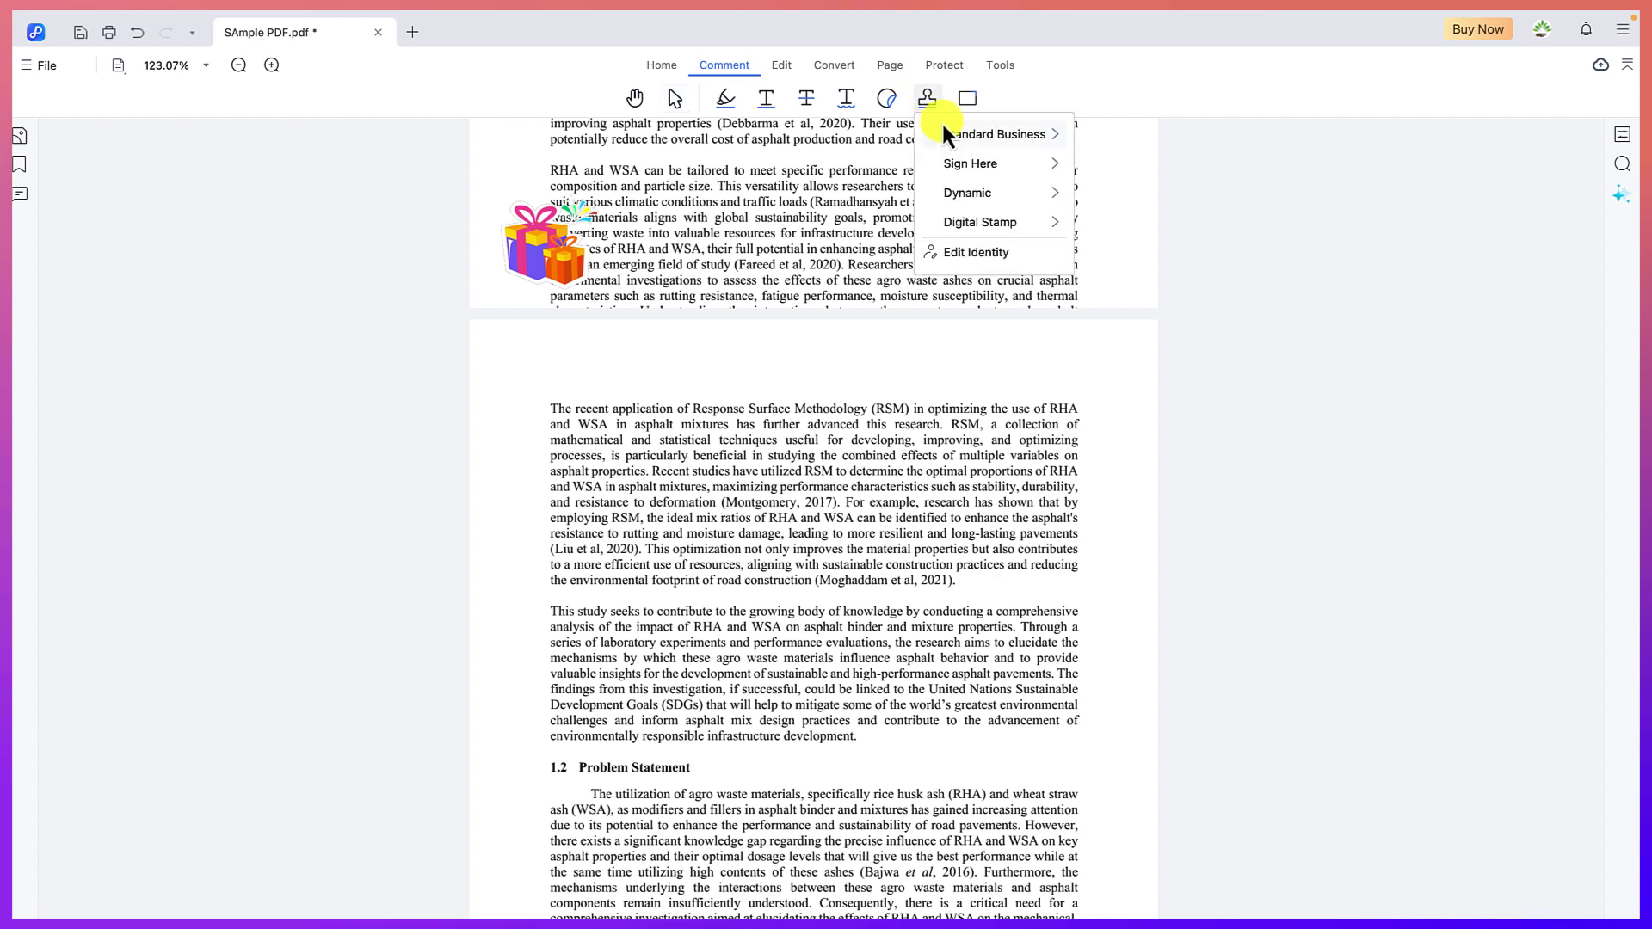
{"action": "mouse_move", "coordinate": [955, 142]}
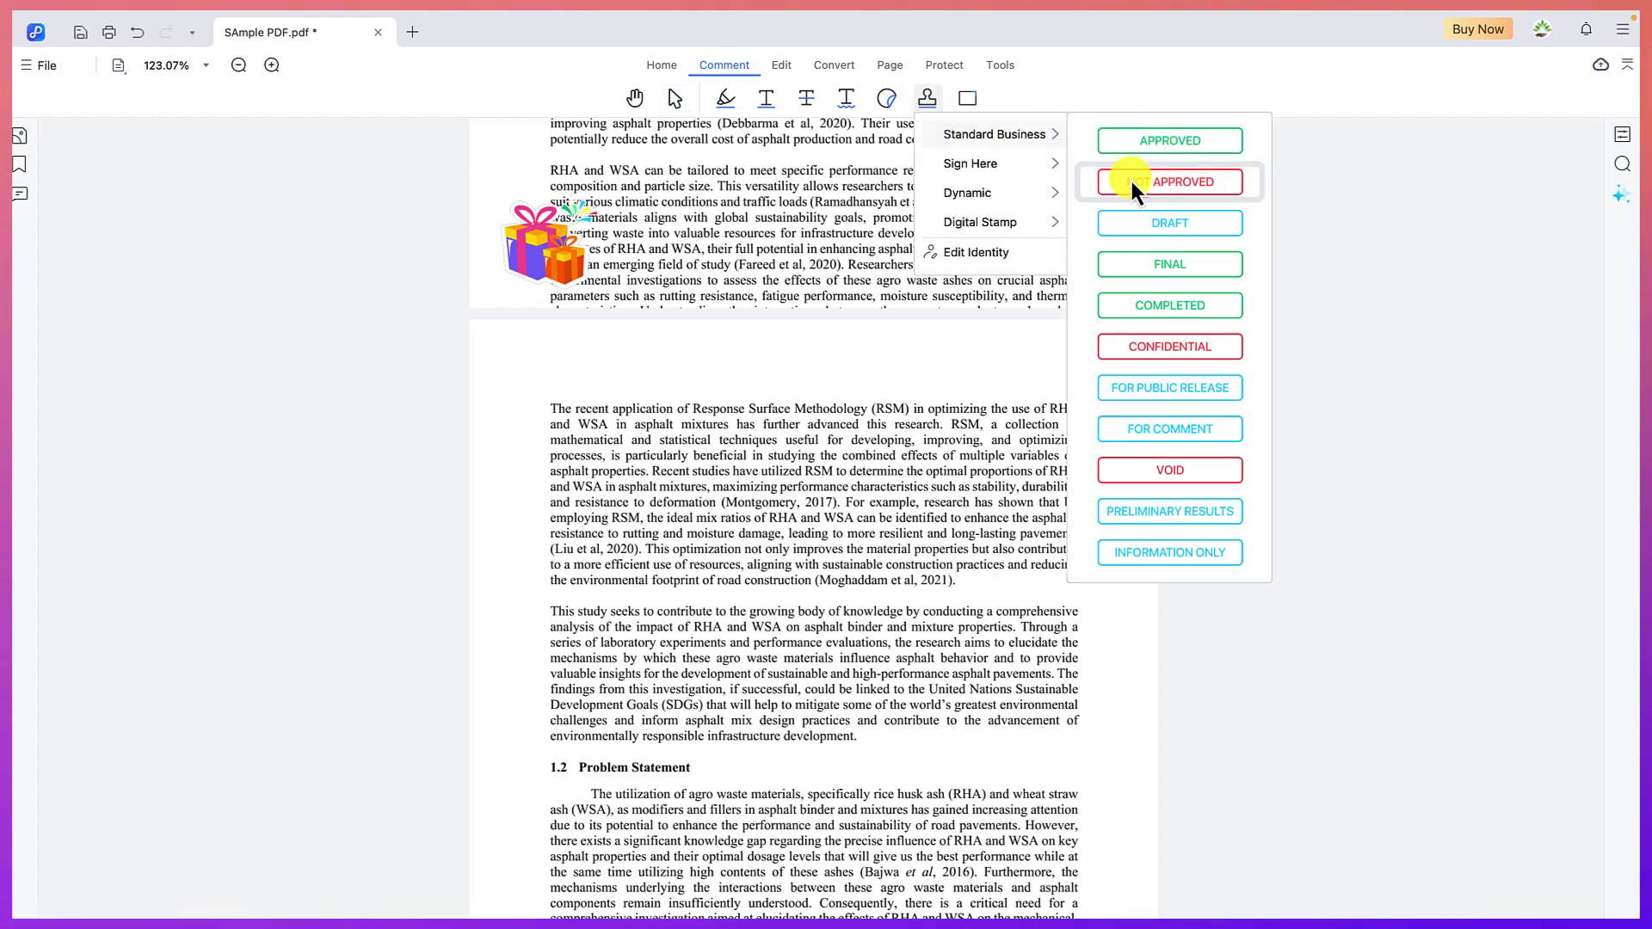
{"action": "mouse_move", "coordinate": [1017, 174]}
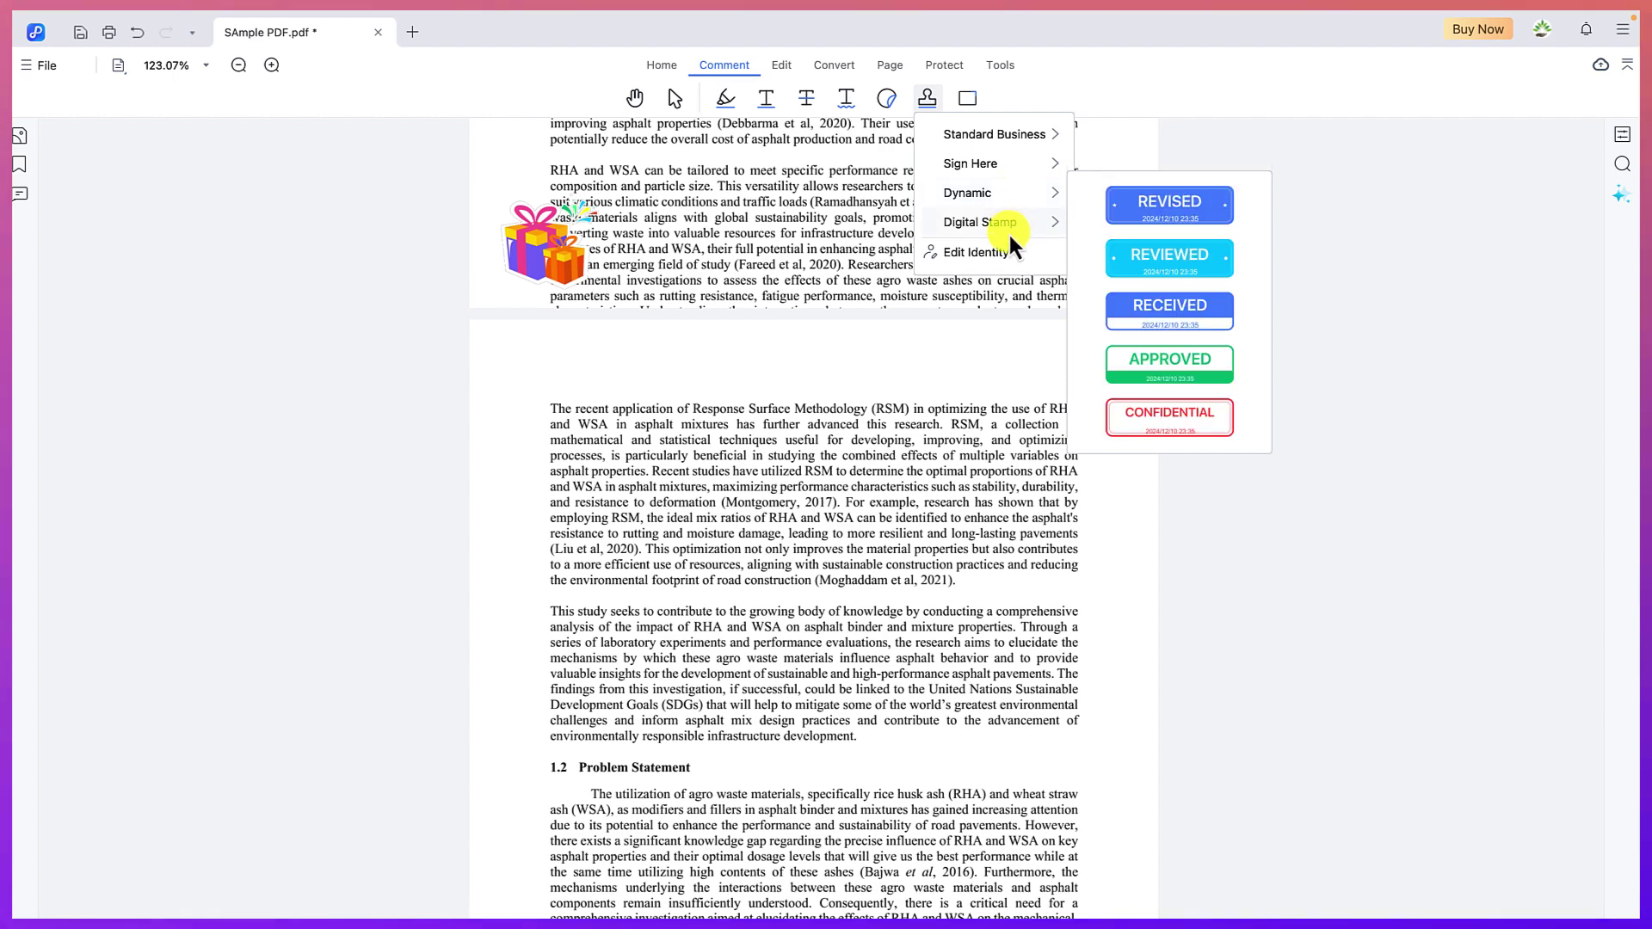
{"action": "mouse_move", "coordinate": [1003, 135]}
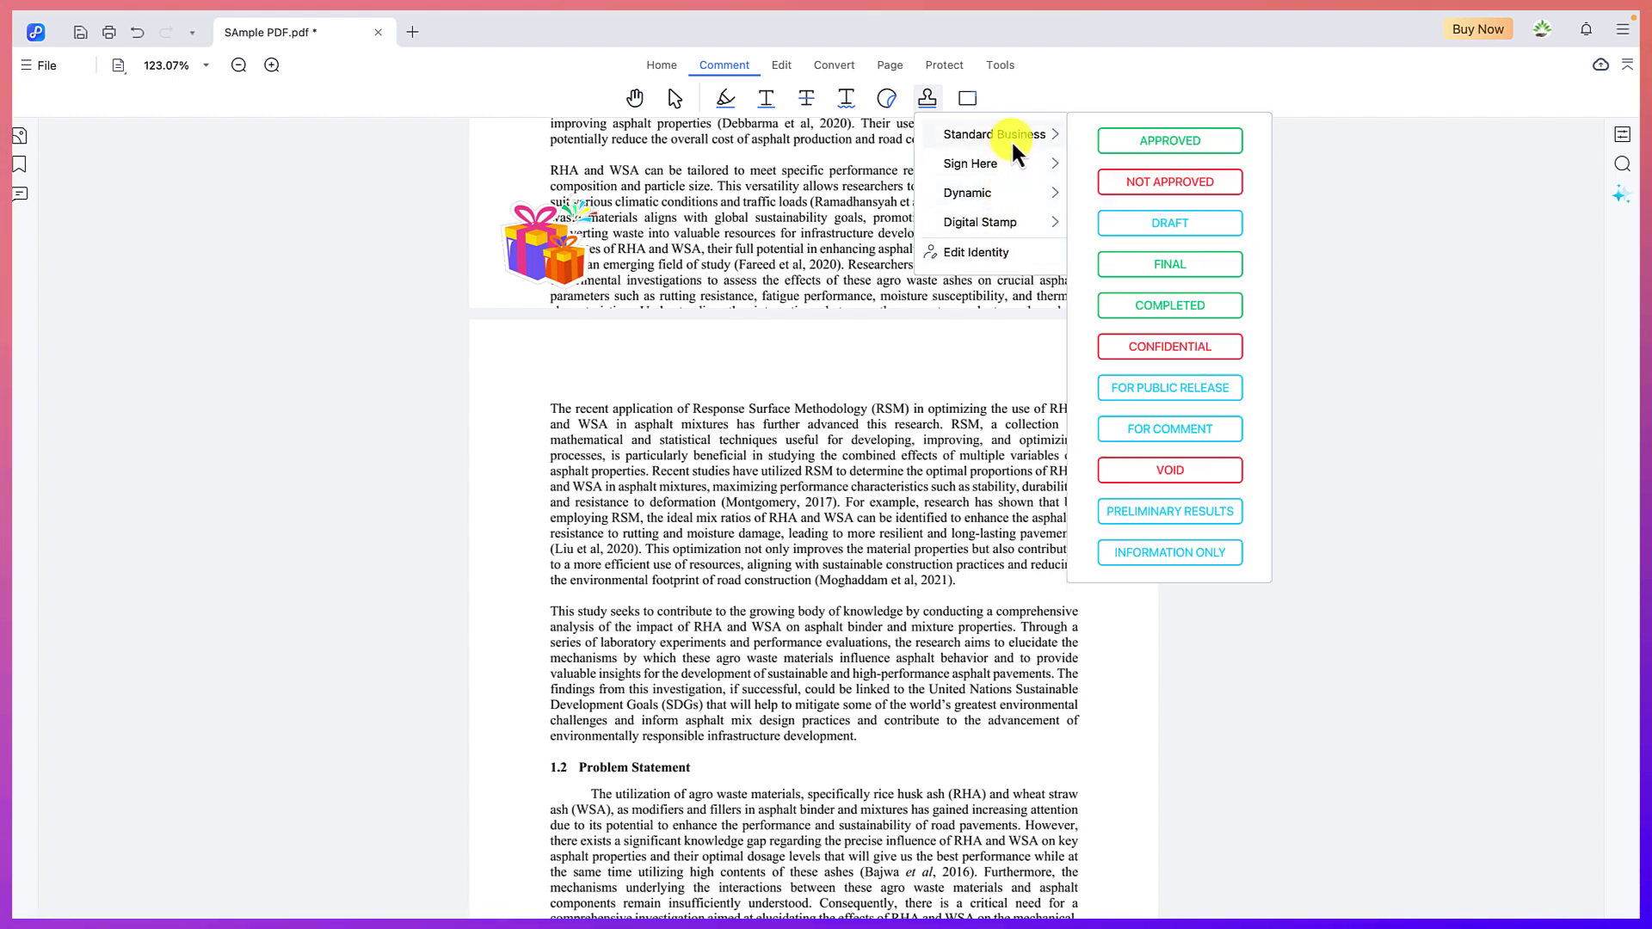
{"action": "left_click", "coordinate": [1172, 148]}
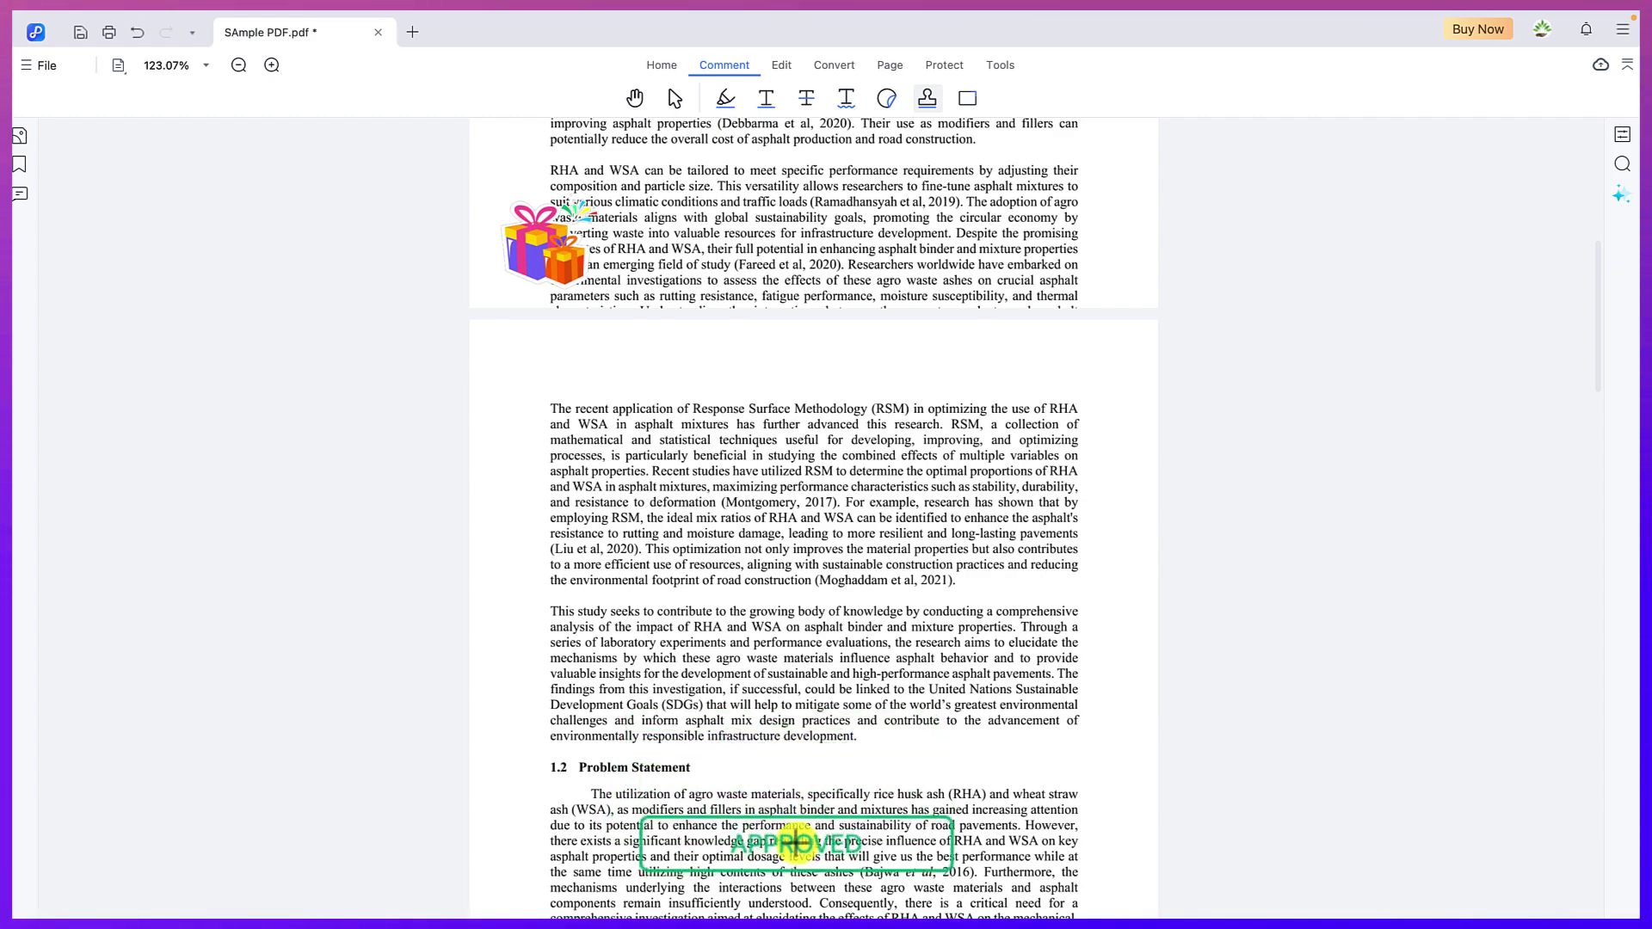
Place the green APPROVED stamp below the RHA and WSA paragraph.
{"action": "scroll", "coordinate": [793, 841], "scroll_direction": "down", "scroll_amount": 3}
{"action": "scroll", "coordinate": [793, 841], "scroll_direction": "down", "scroll_amount": 10}
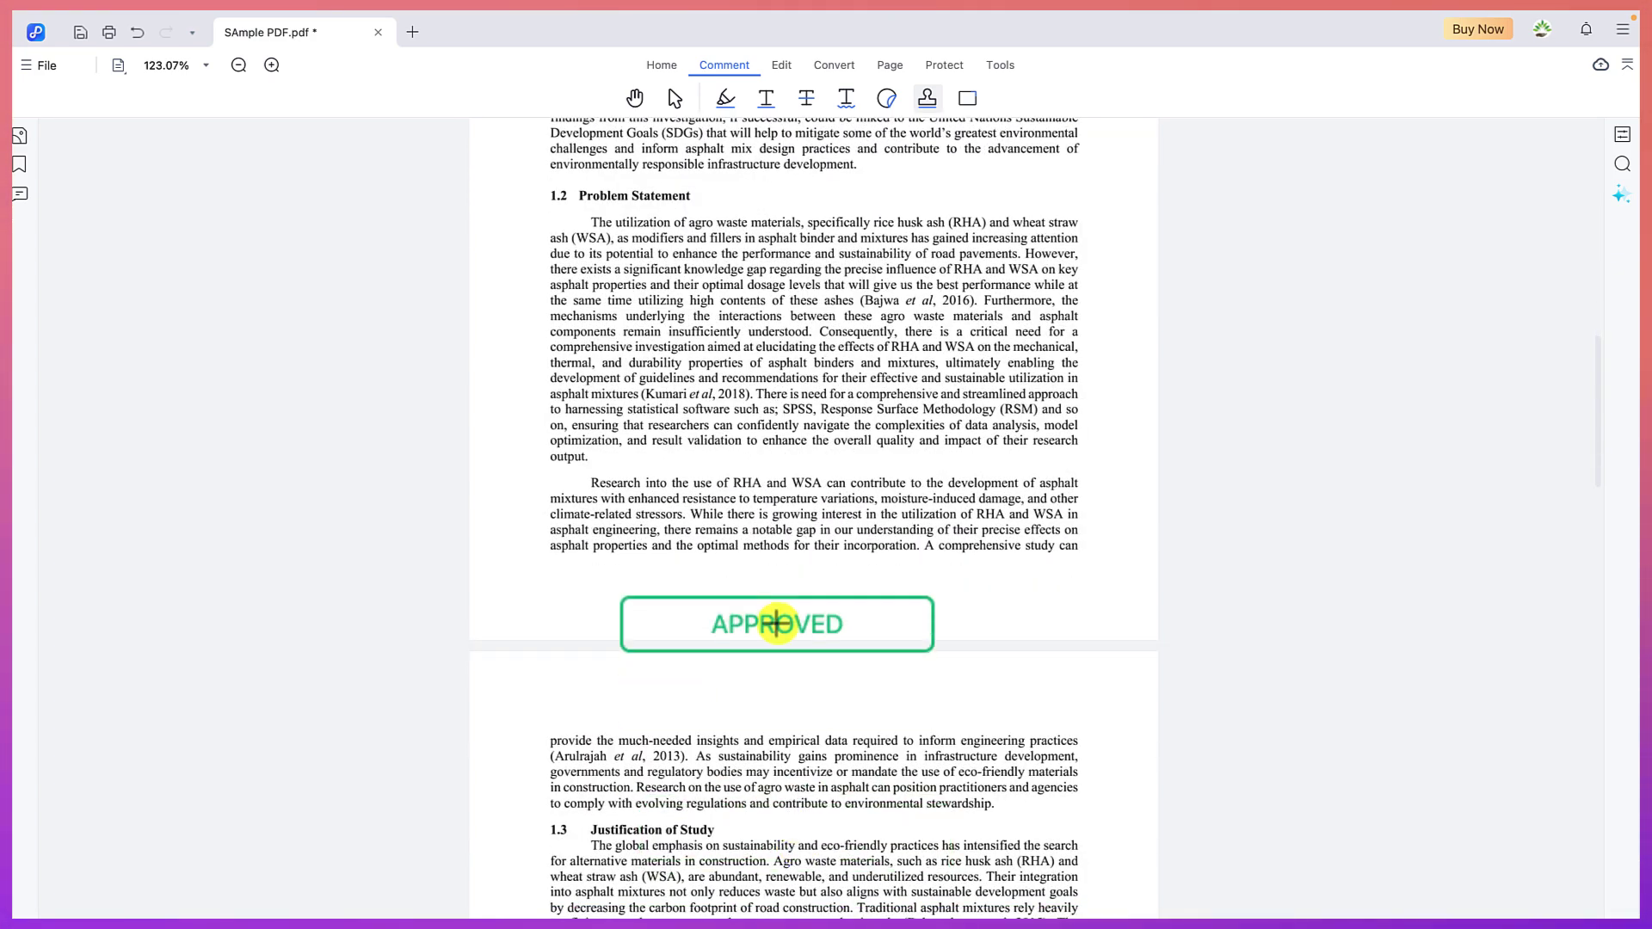
{"action": "left_click", "coordinate": [783, 584]}
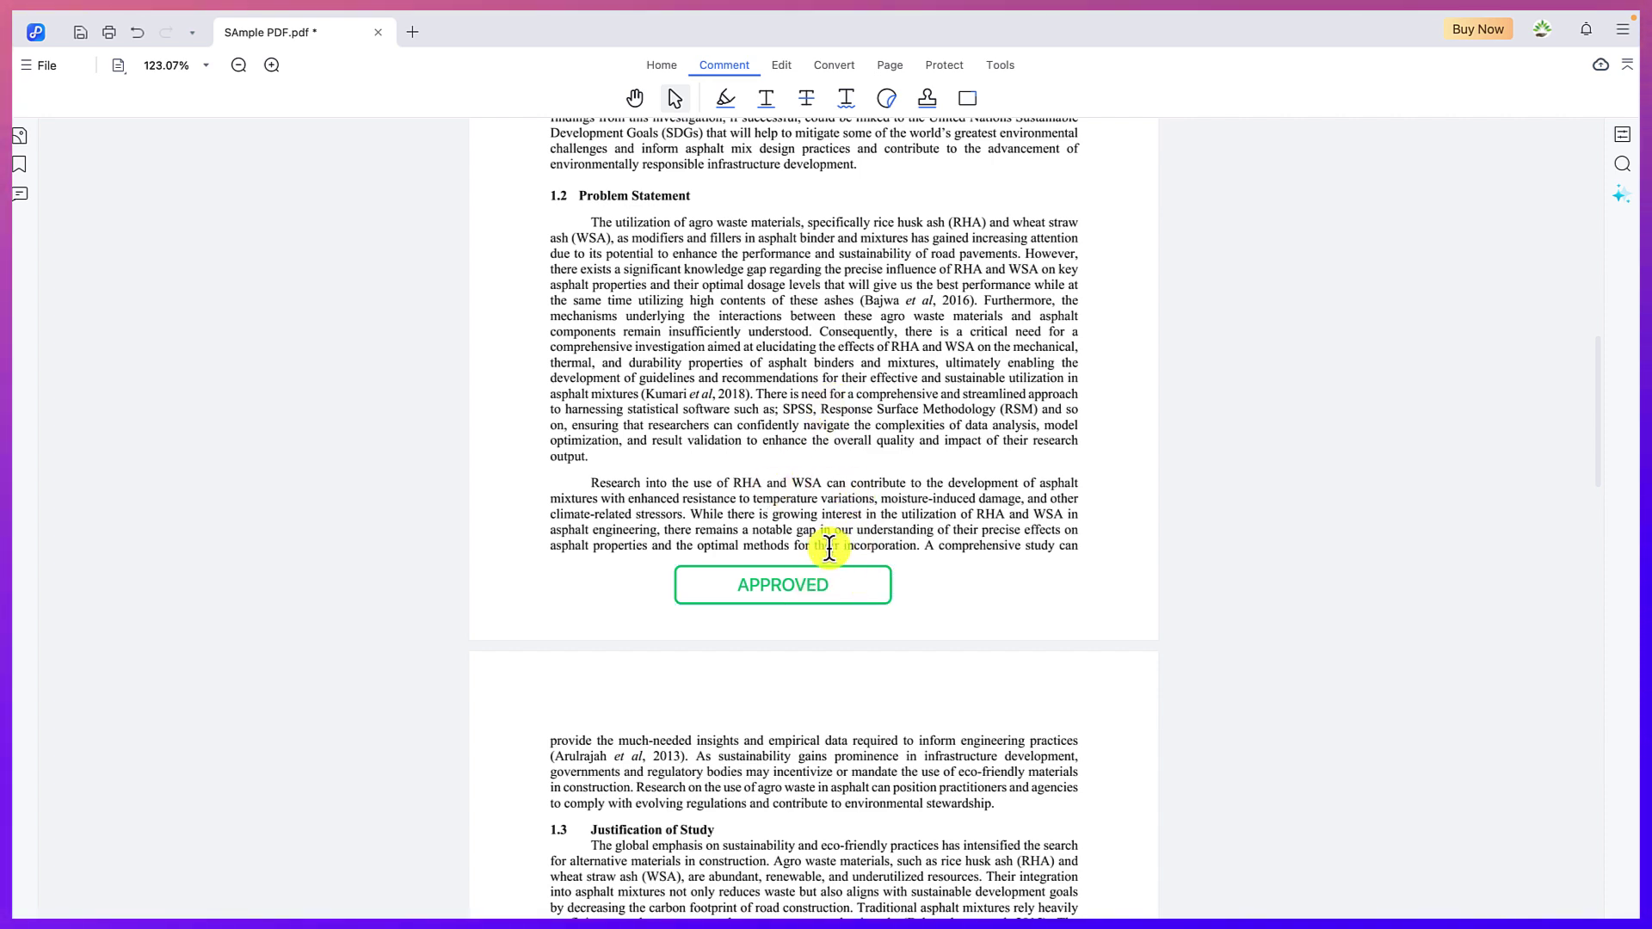
{"action": "scroll", "coordinate": [828, 548], "scroll_direction": "up", "scroll_amount": 15}
{"action": "scroll", "coordinate": [828, 548], "scroll_direction": "up", "scroll_amount": 10}
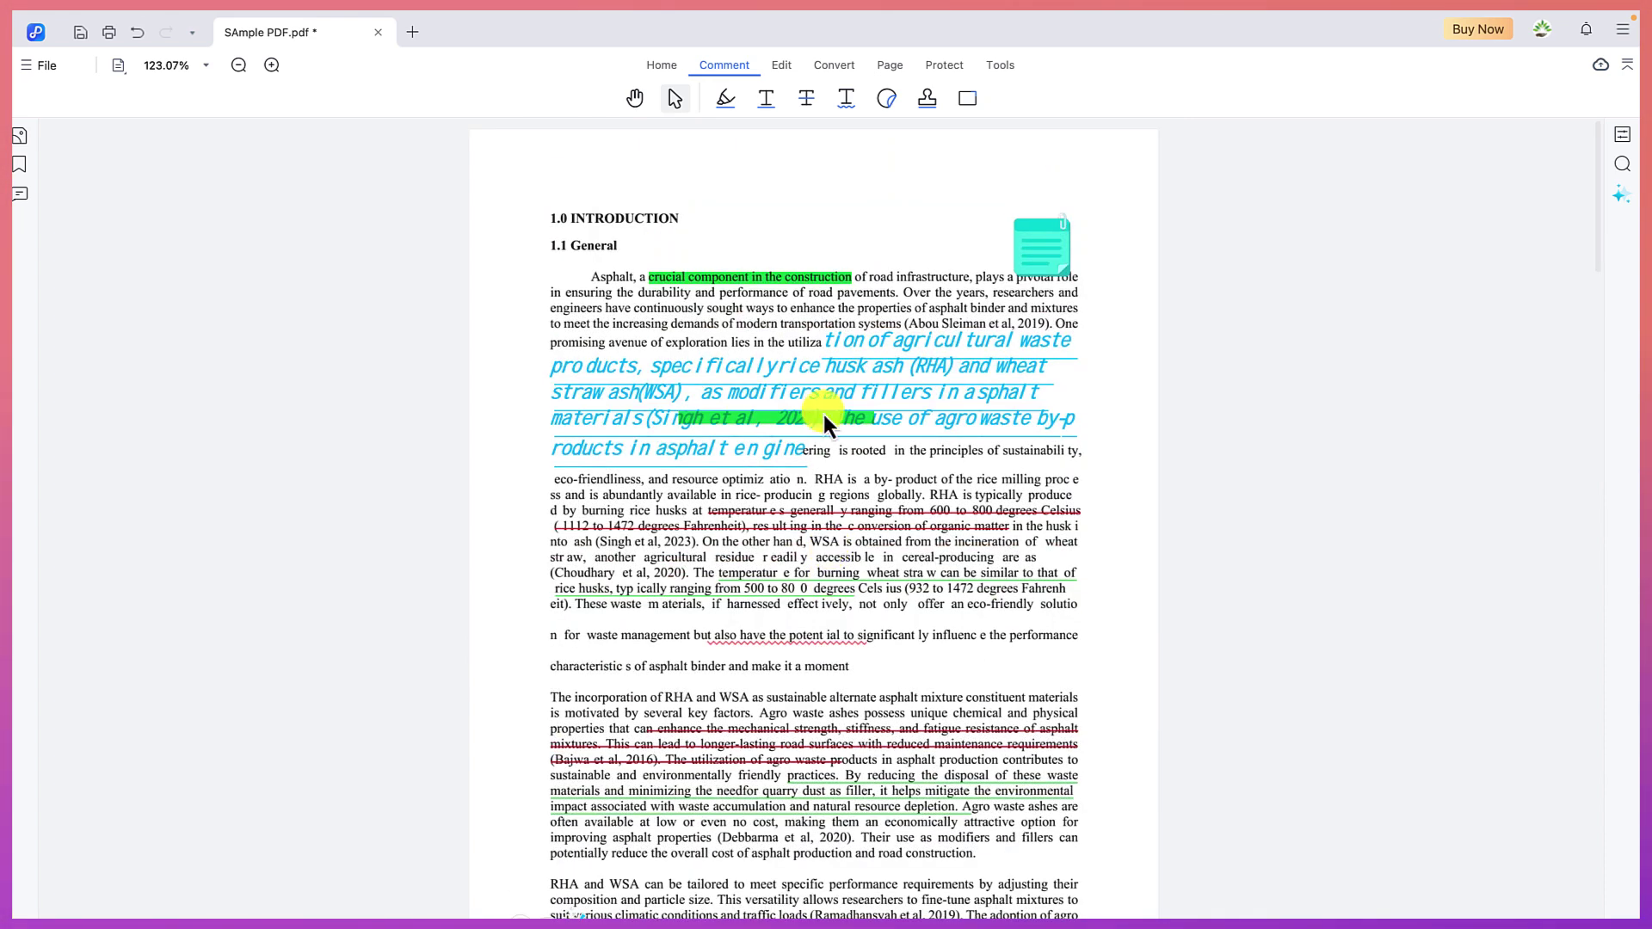
Draw a red rectangle over the mid-page text lines.
{"action": "left_click", "coordinate": [969, 99]}
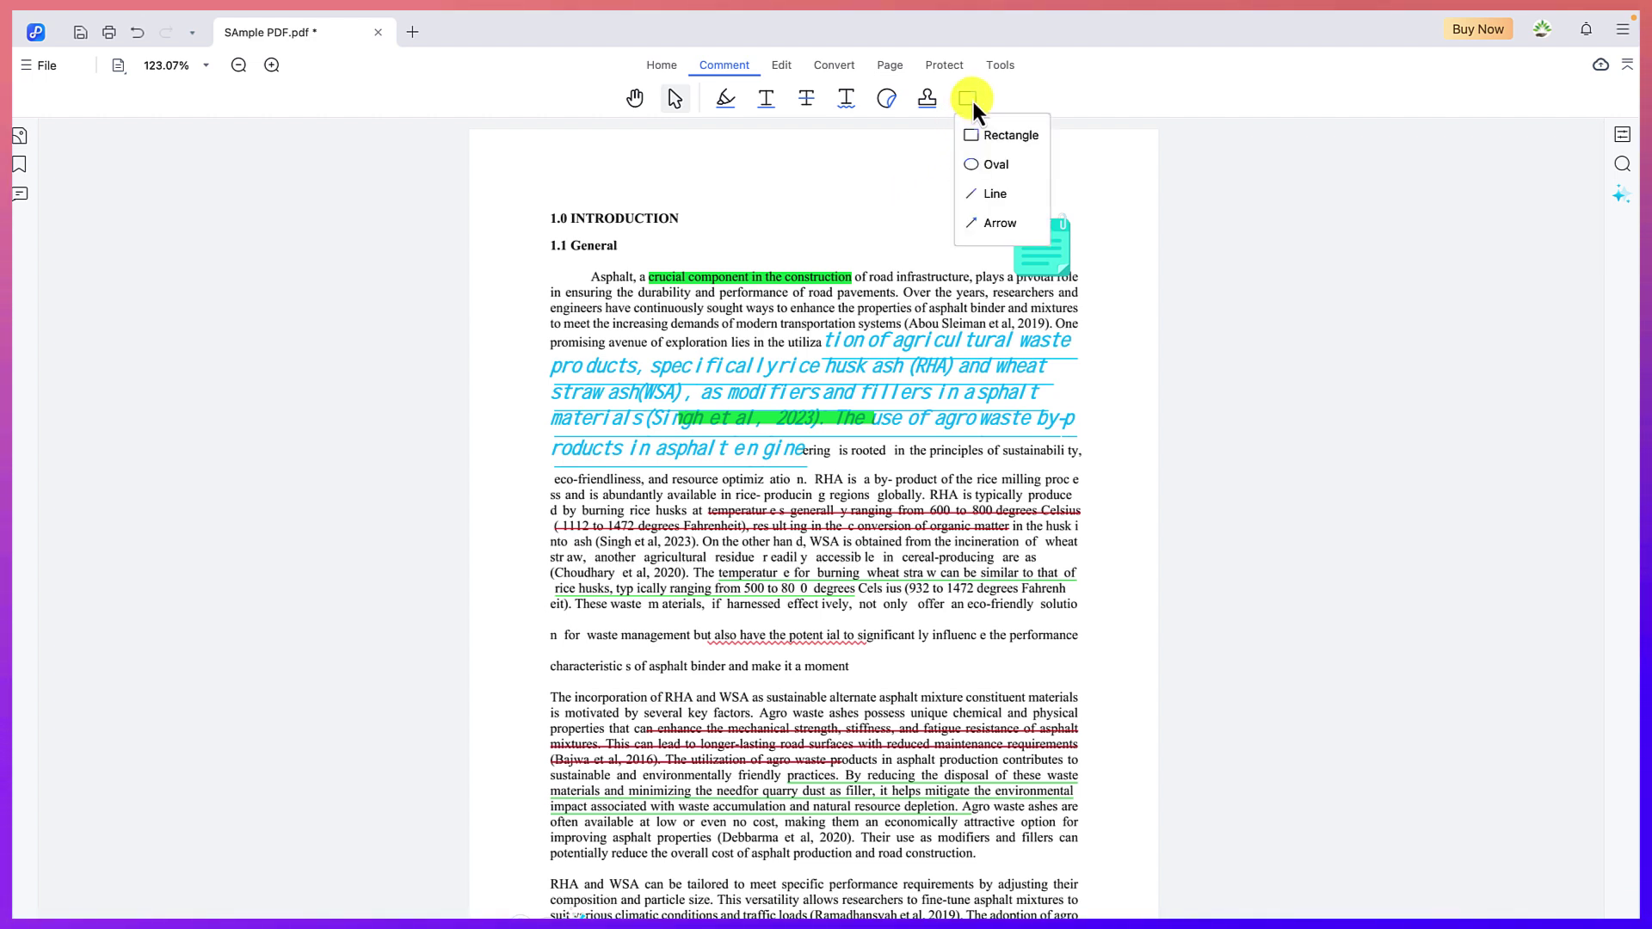
{"action": "left_click", "coordinate": [999, 138]}
{"action": "left_click_drag", "start_coordinate": [770, 600], "coordinate": [907, 682]}
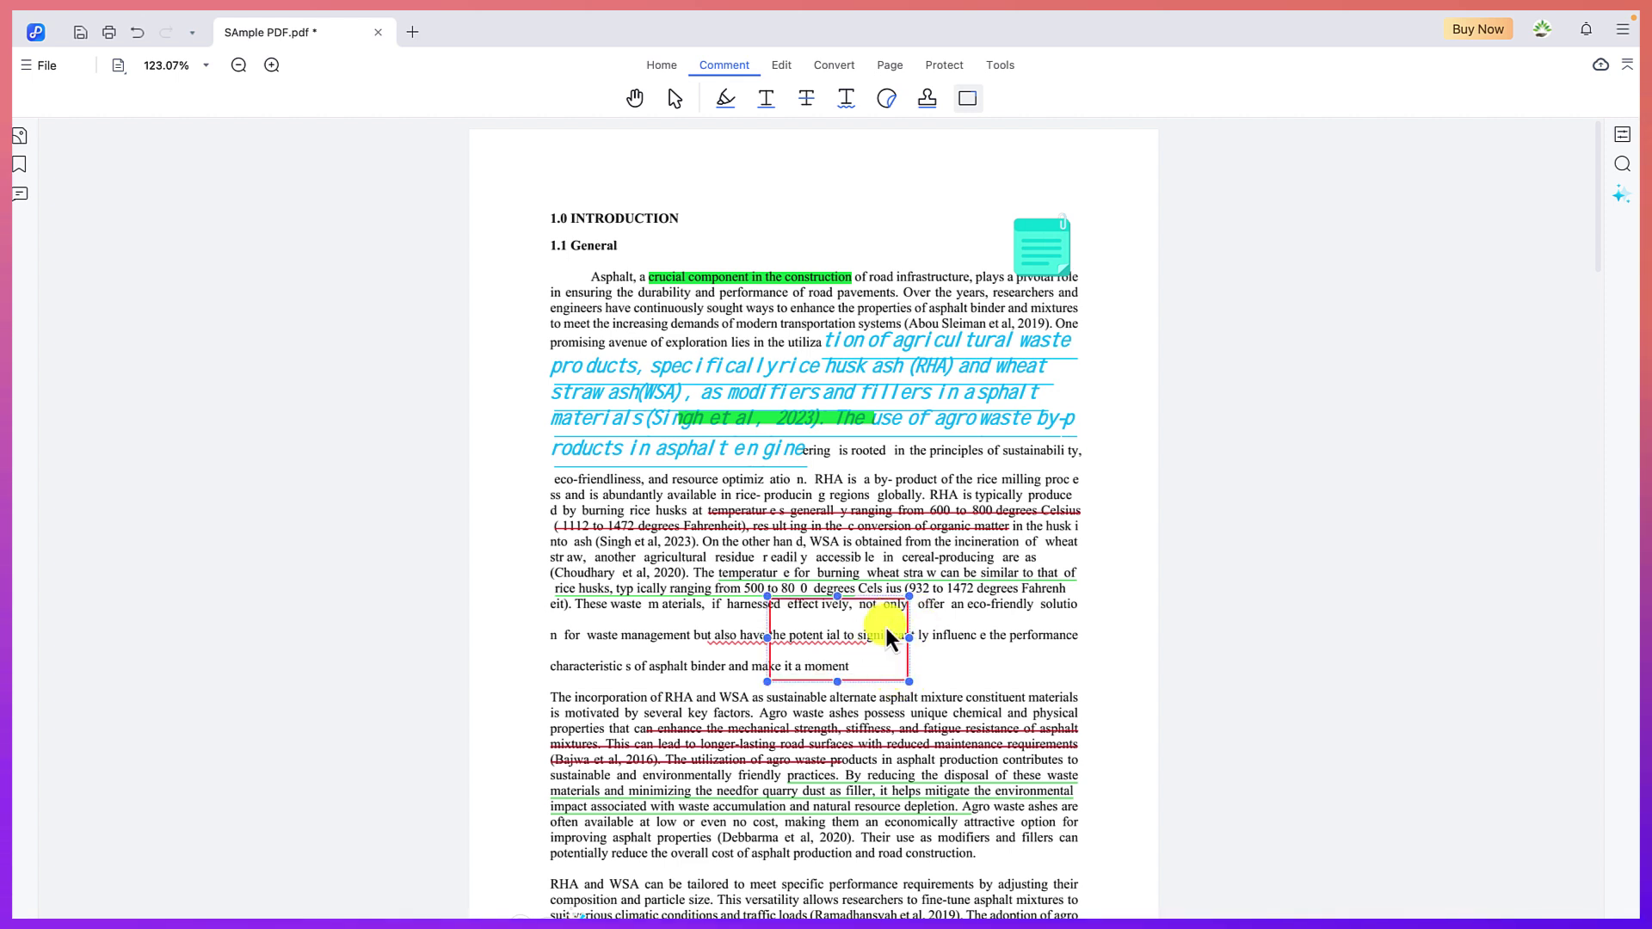
{"action": "left_click", "coordinate": [907, 322]}
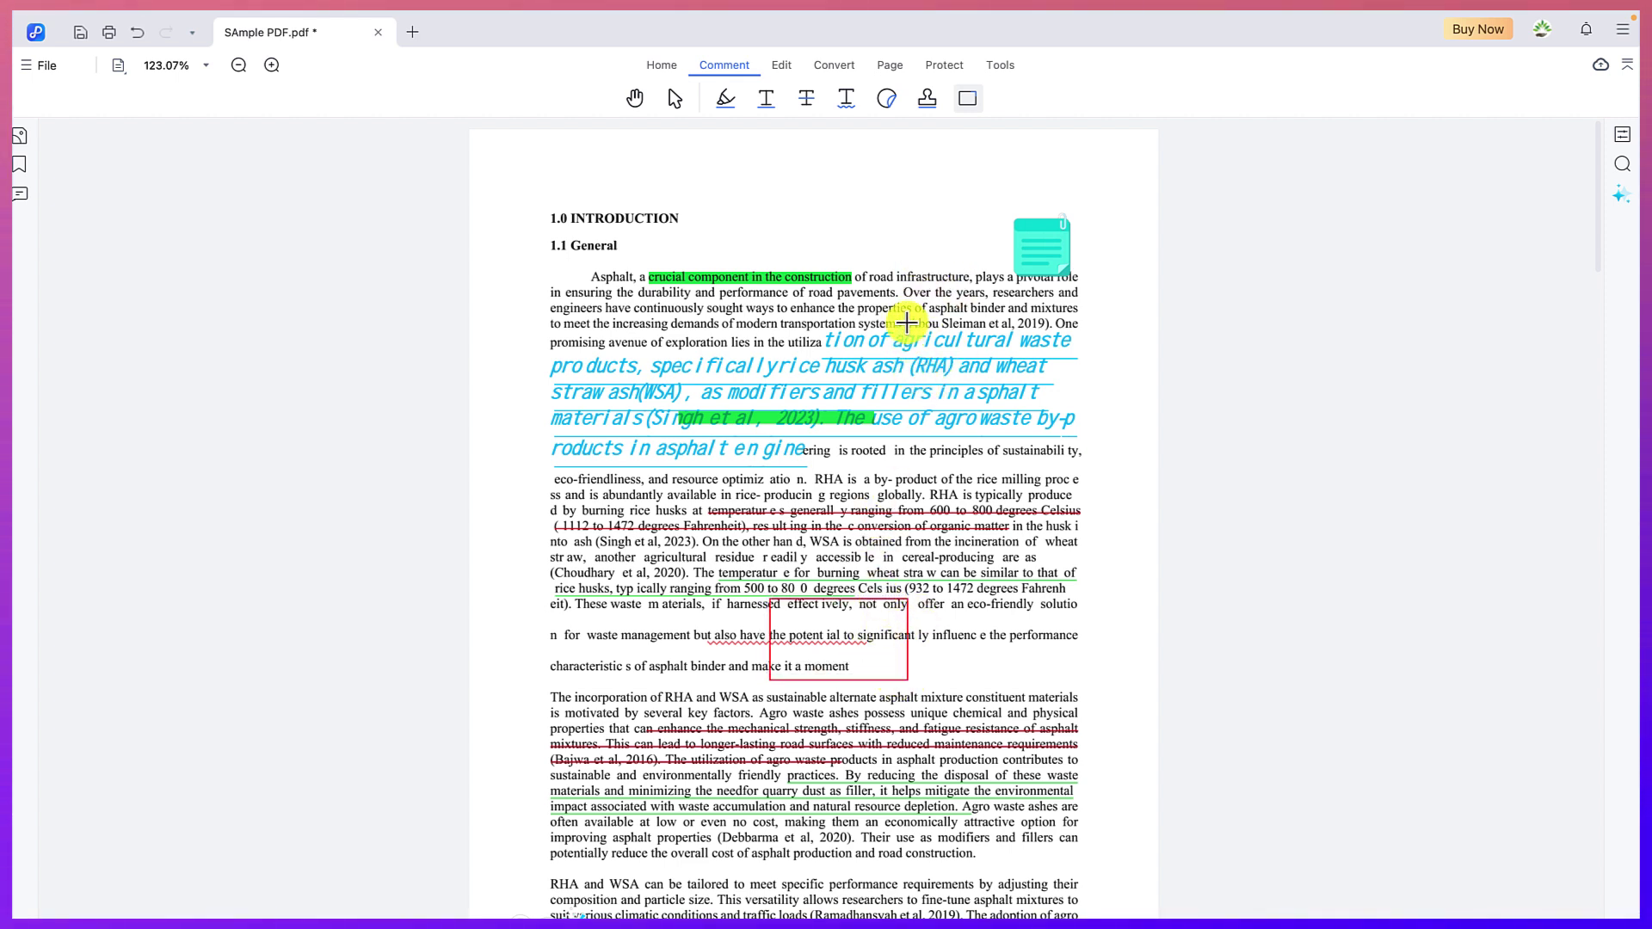
Draw a red oval beside 'constituent materials'.
{"action": "left_click", "coordinate": [976, 103]}
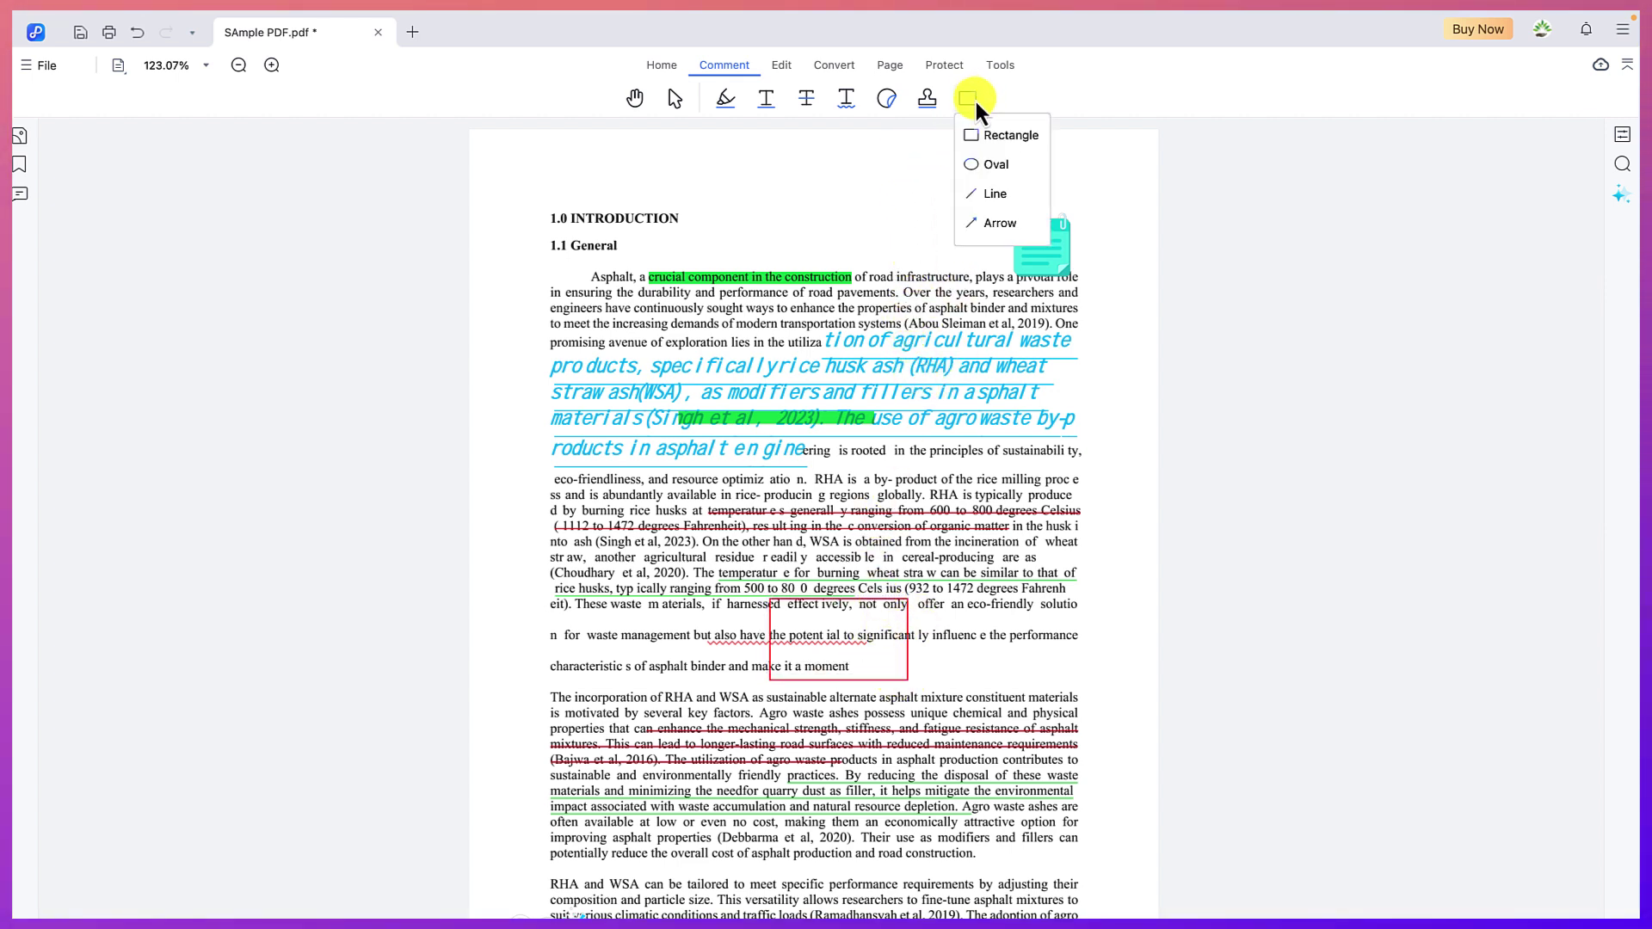
{"action": "left_click", "coordinate": [998, 162]}
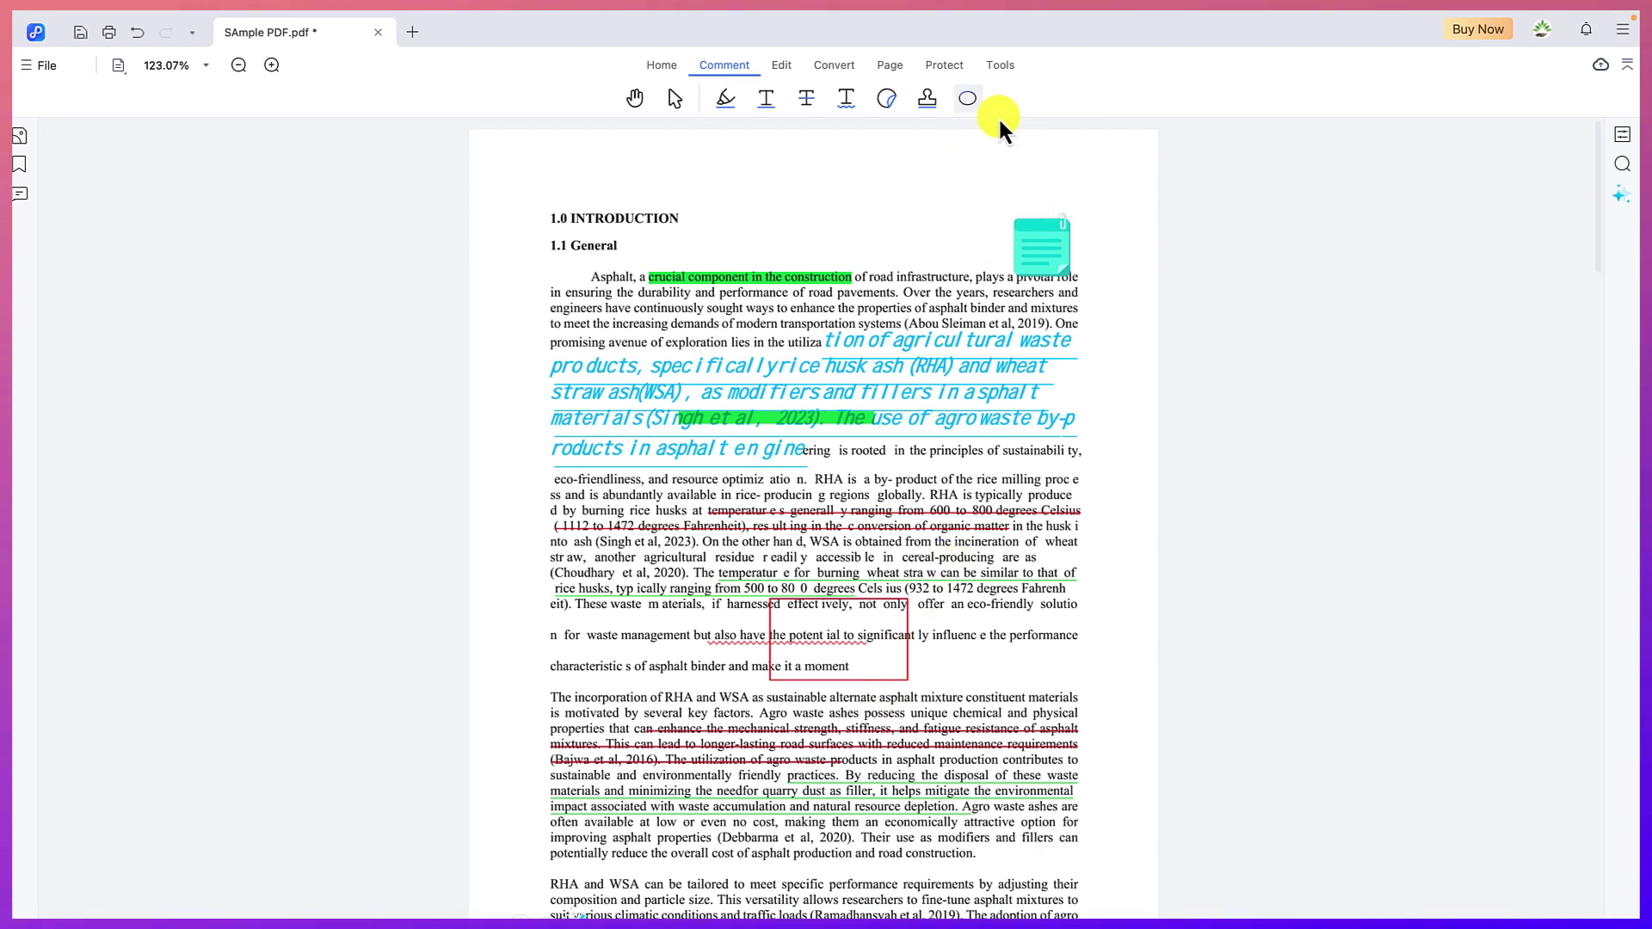
{"action": "left_click", "coordinate": [951, 663]}
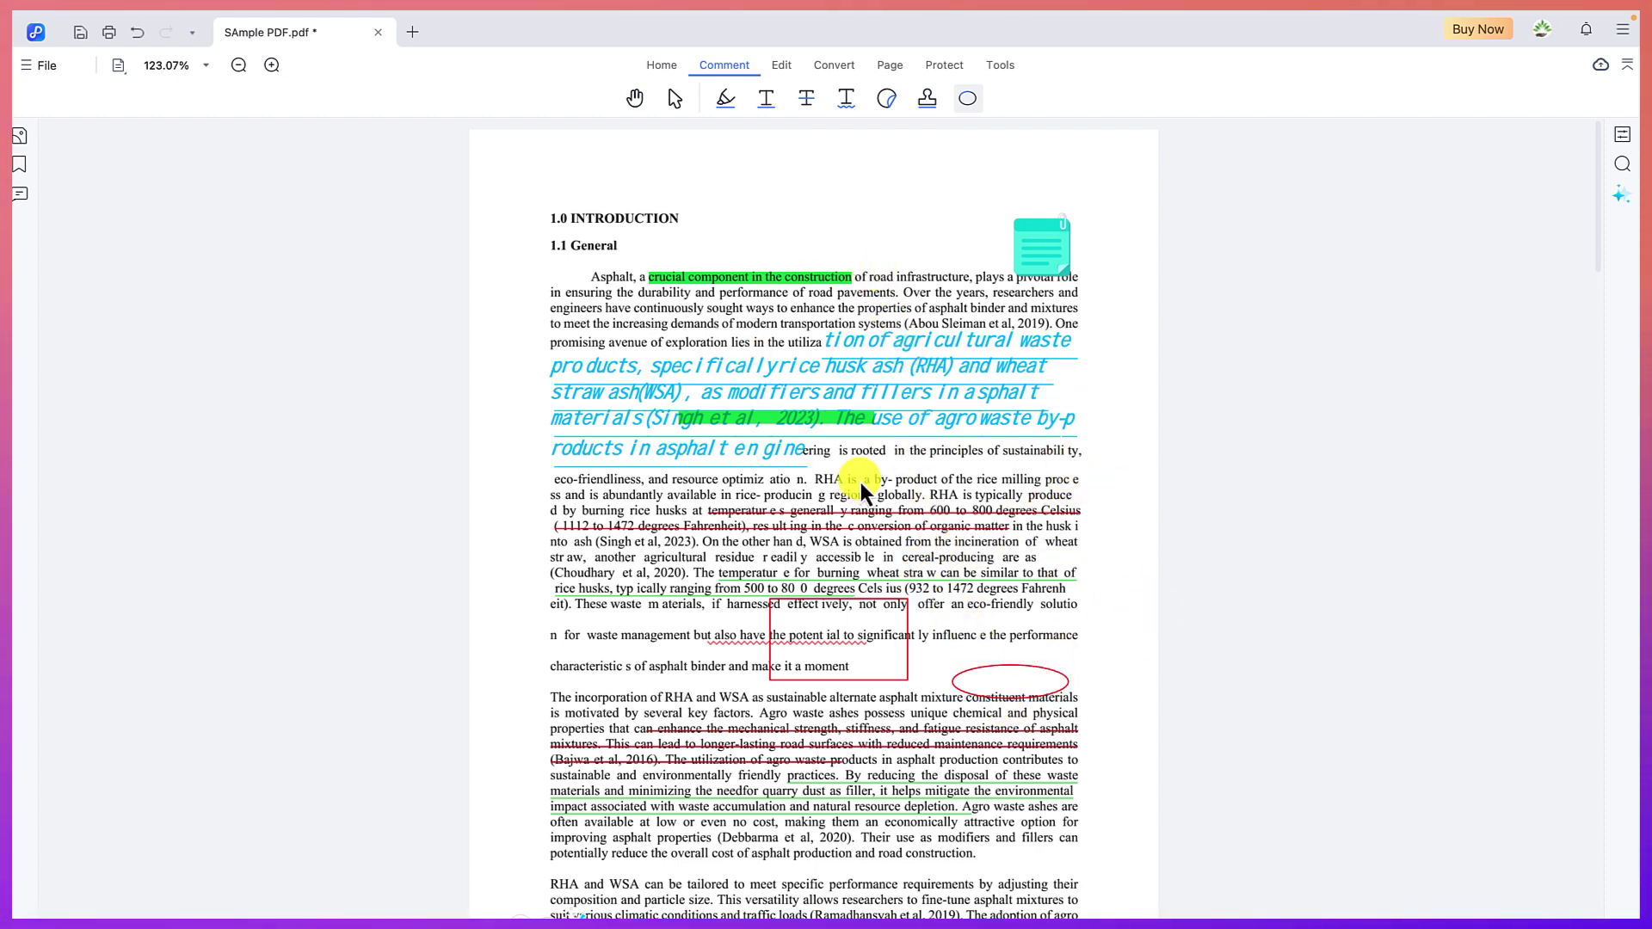
{"action": "left_click", "coordinate": [781, 65]}
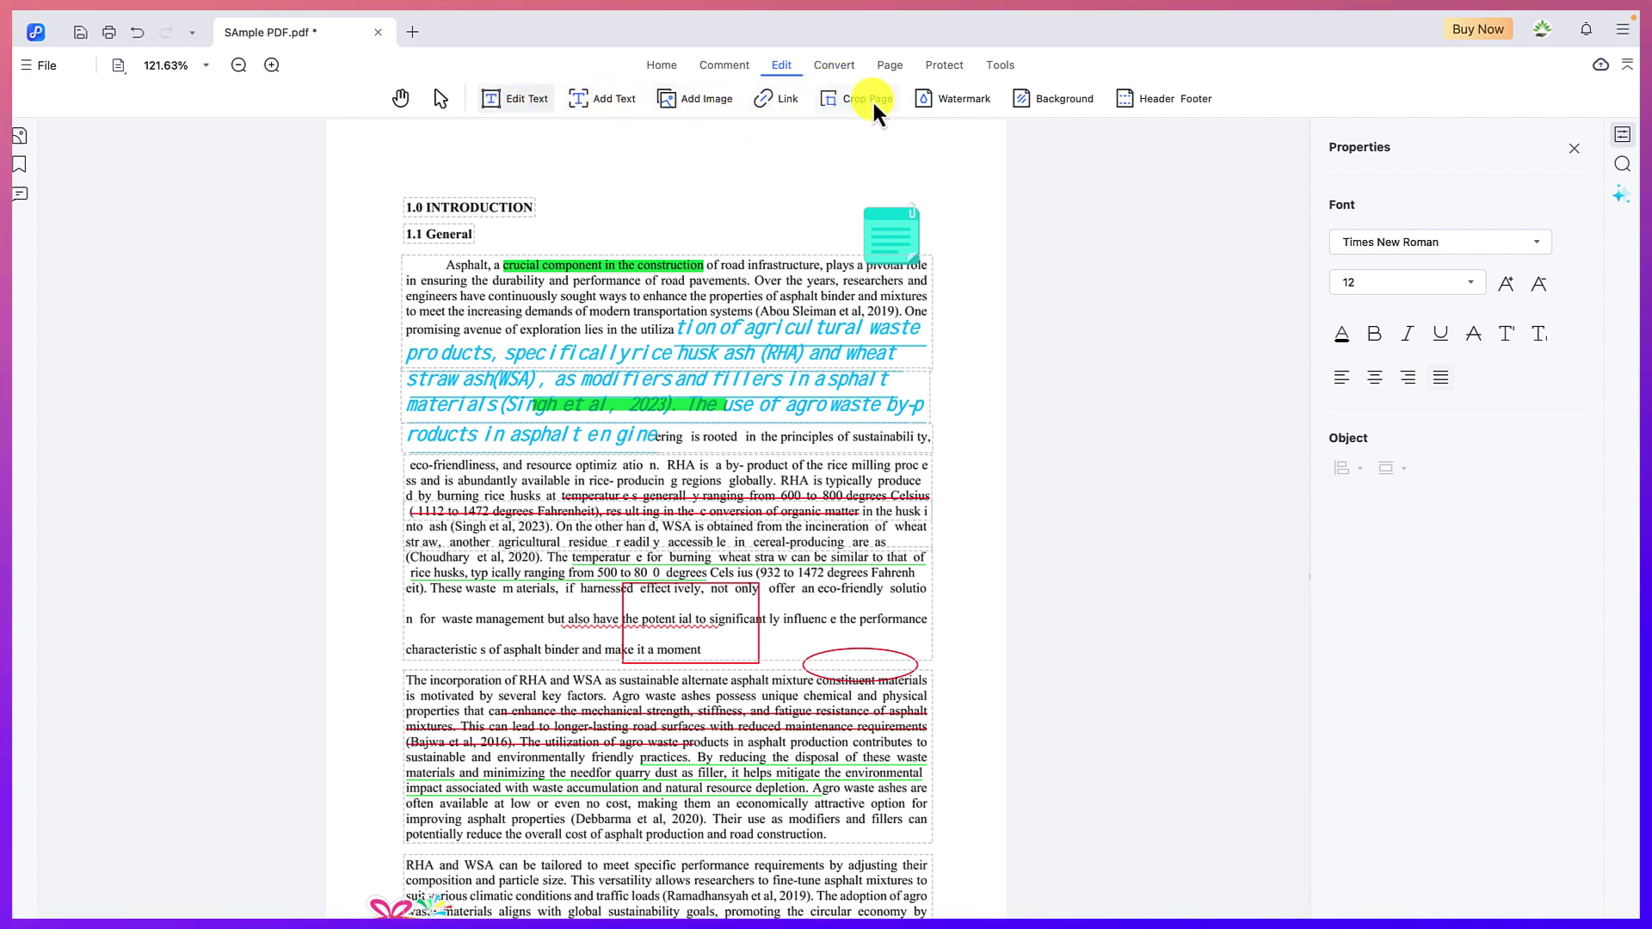
Add a 'Confidential' text watermark angled at 45° with opacity faded to 25%.
{"action": "left_click", "coordinate": [968, 104]}
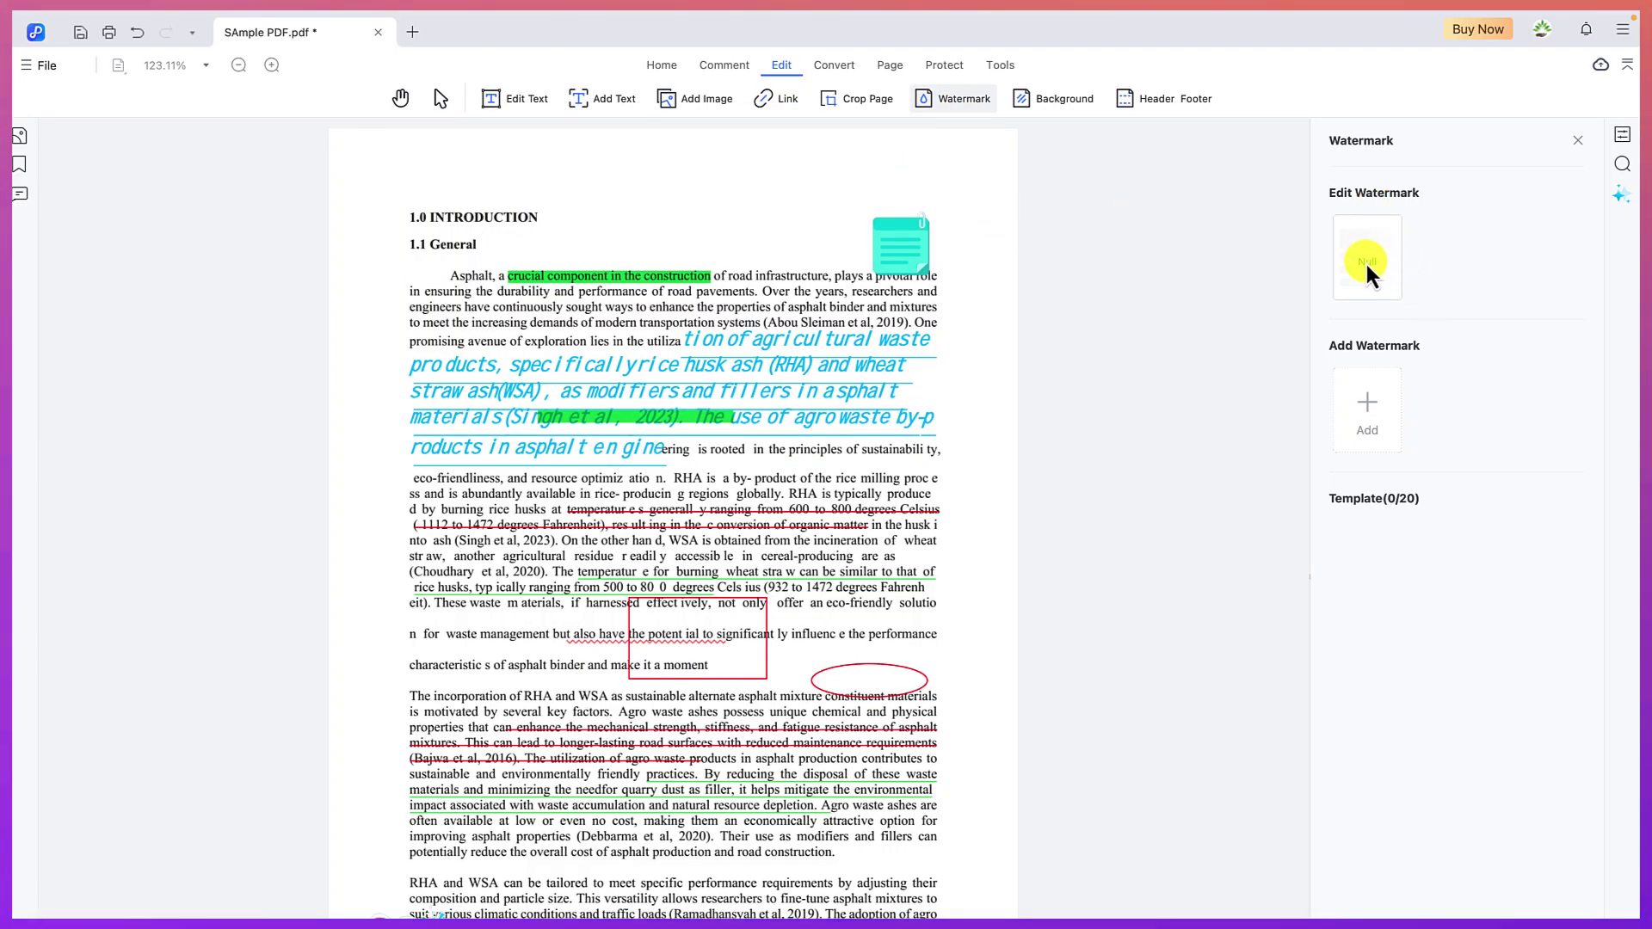
{"action": "left_click", "coordinate": [1366, 420]}
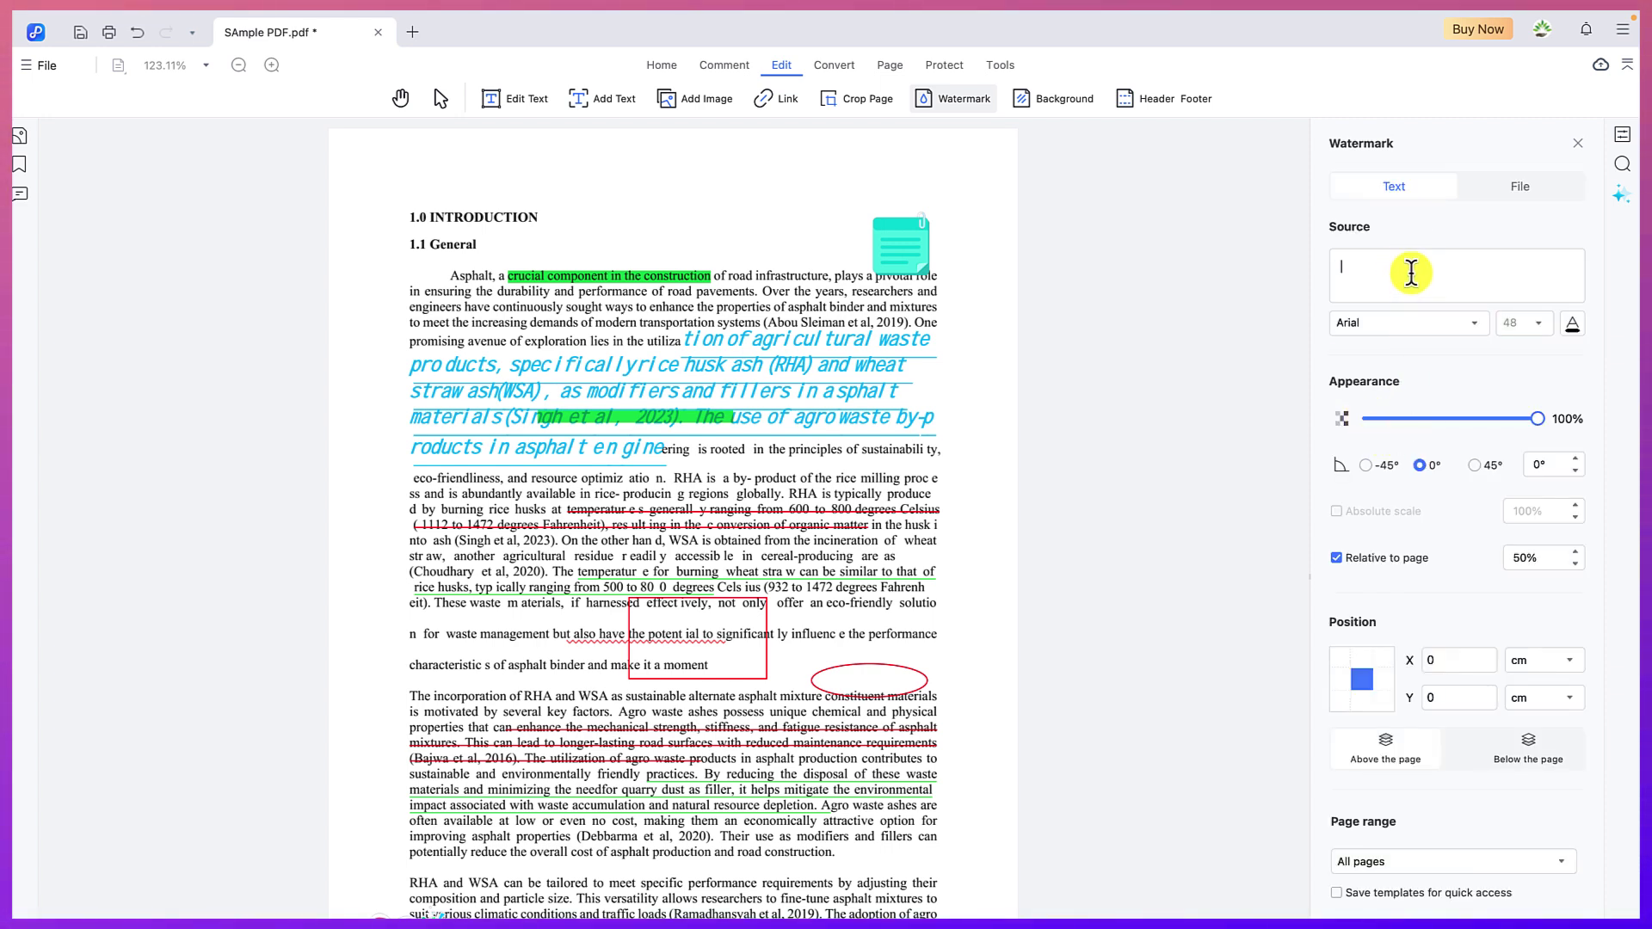
{"action": "type", "text": "Confide"}
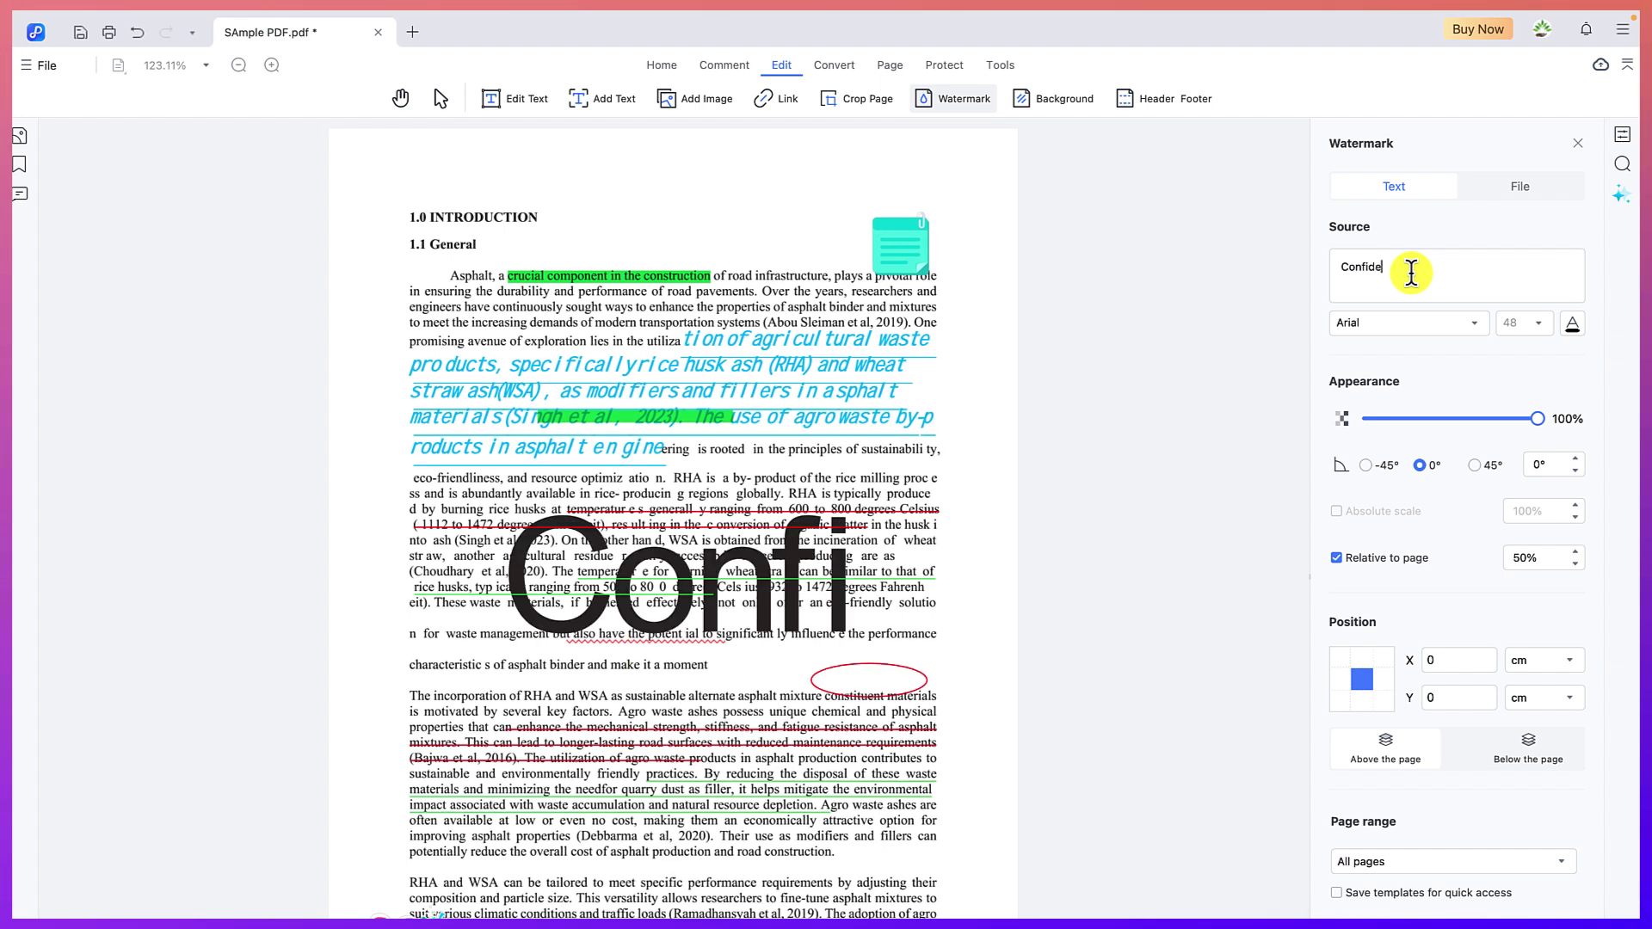
{"action": "type", "text": "ntial"}
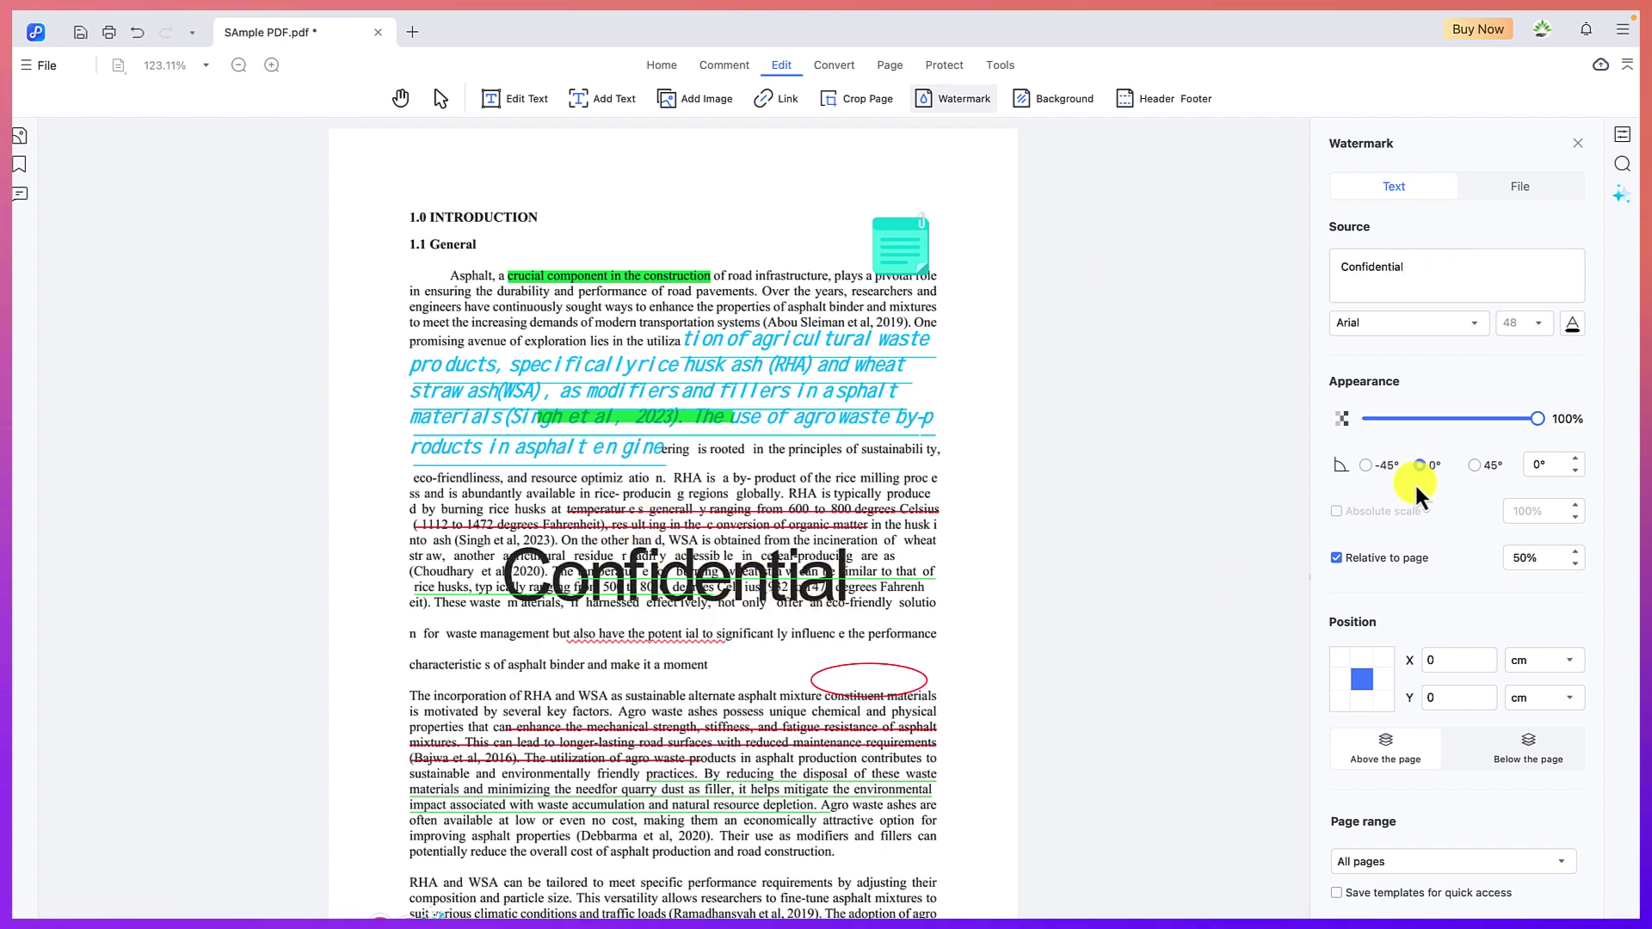
{"action": "left_click", "coordinate": [1367, 466]}
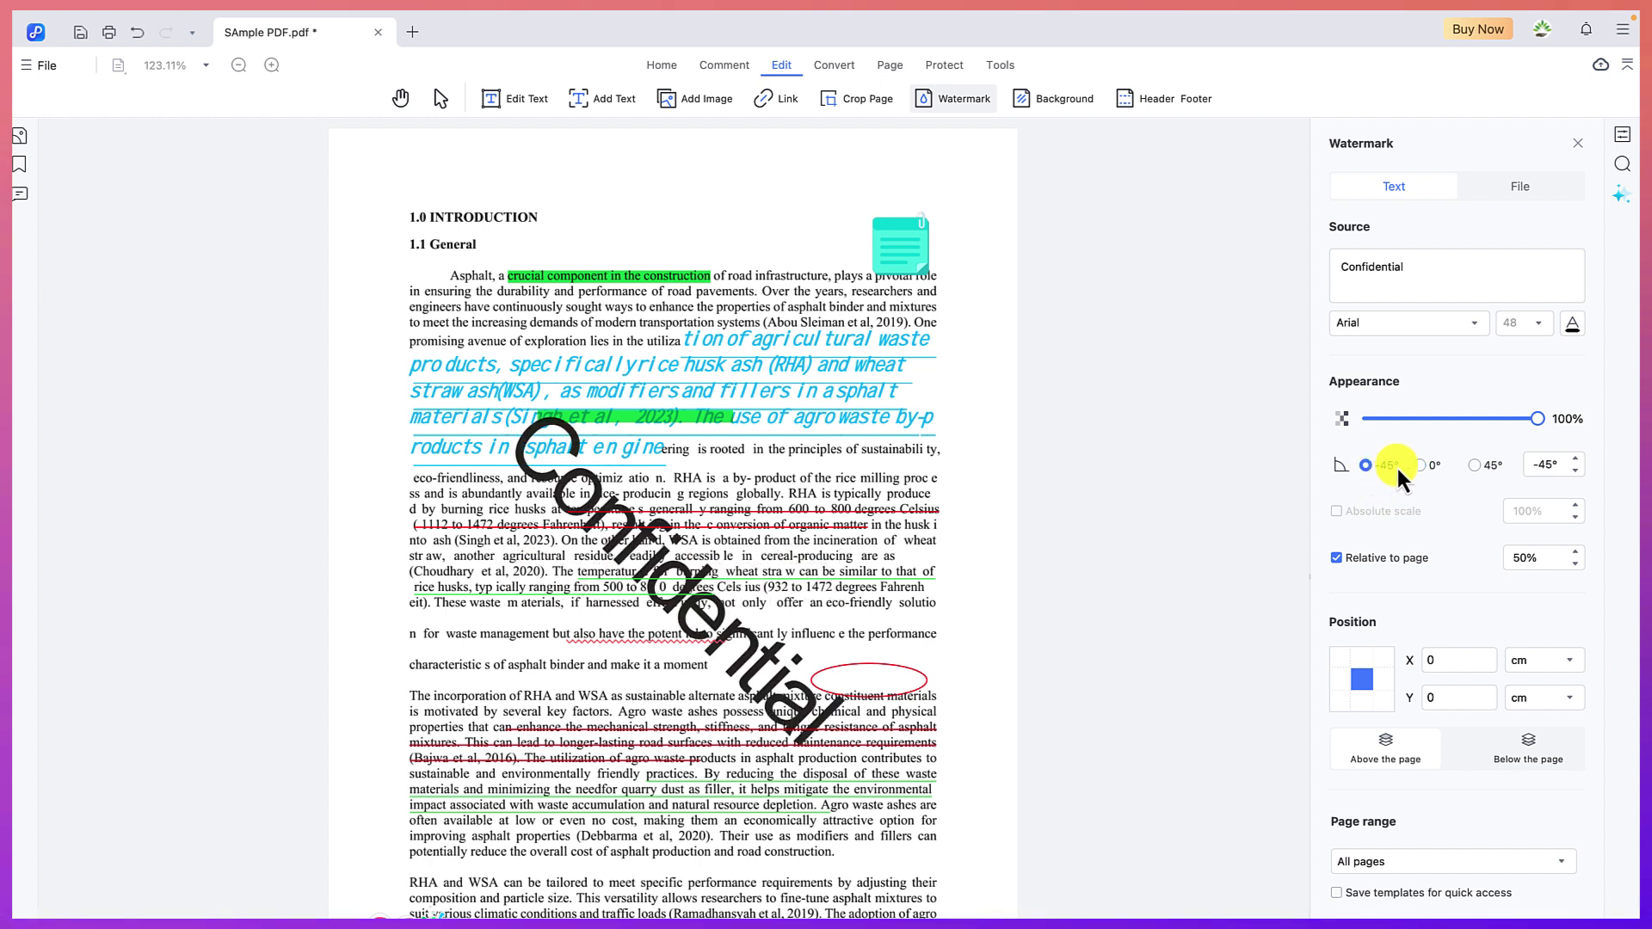
{"action": "left_click", "coordinate": [1474, 467]}
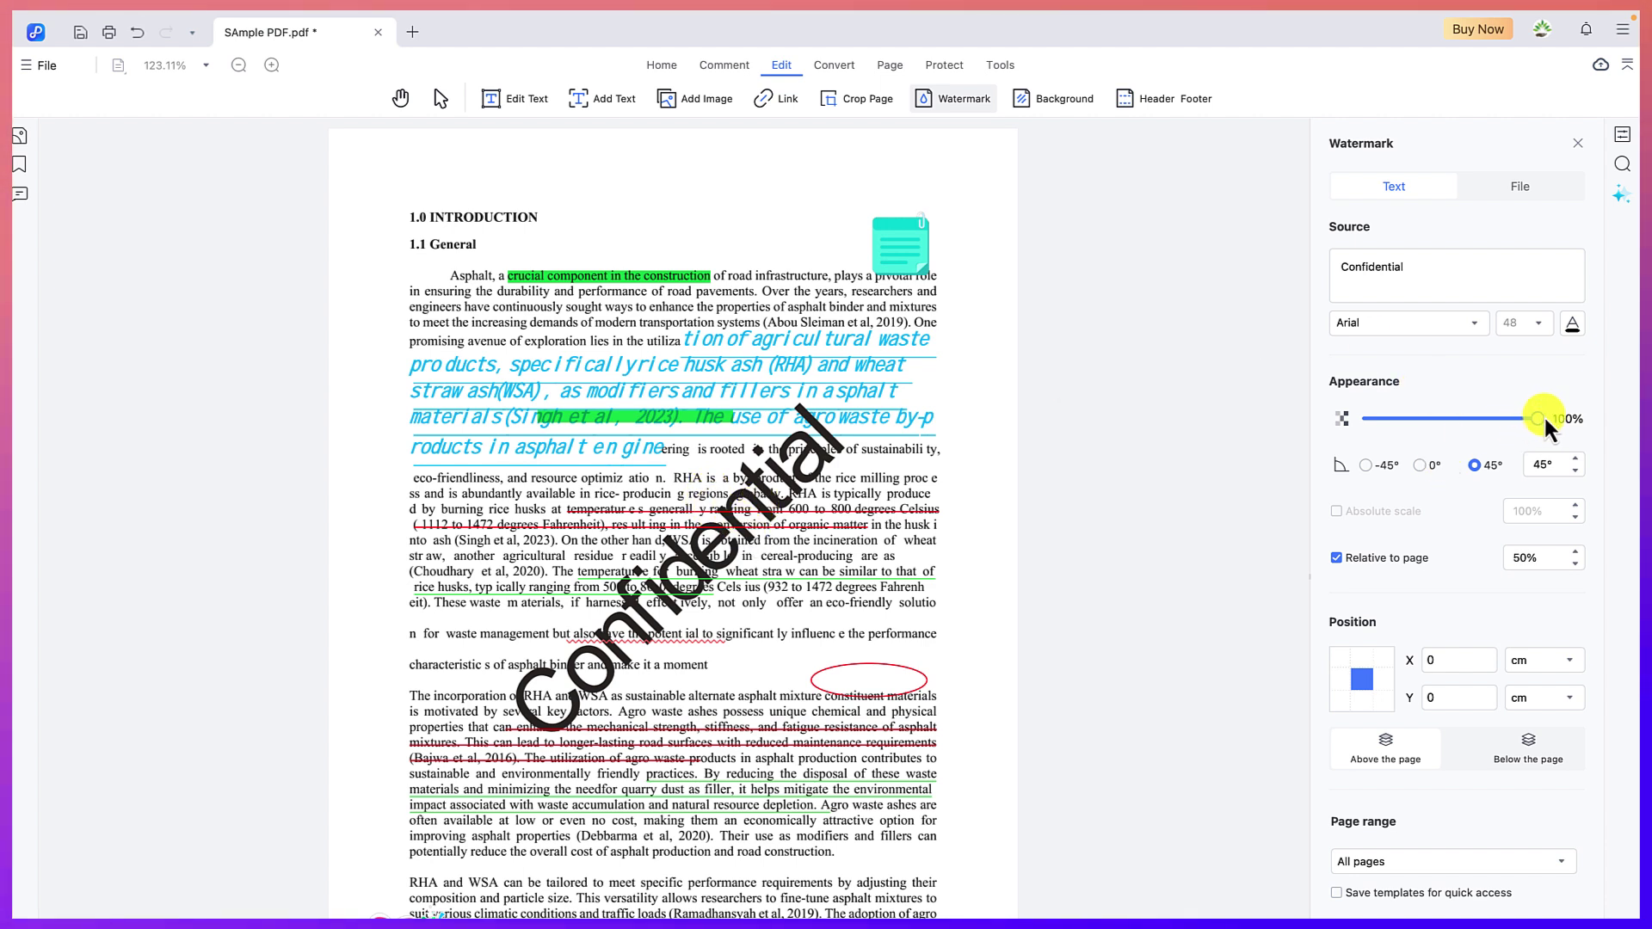
{"action": "left_click_drag", "start_coordinate": [1540, 419], "coordinate": [1413, 421]}
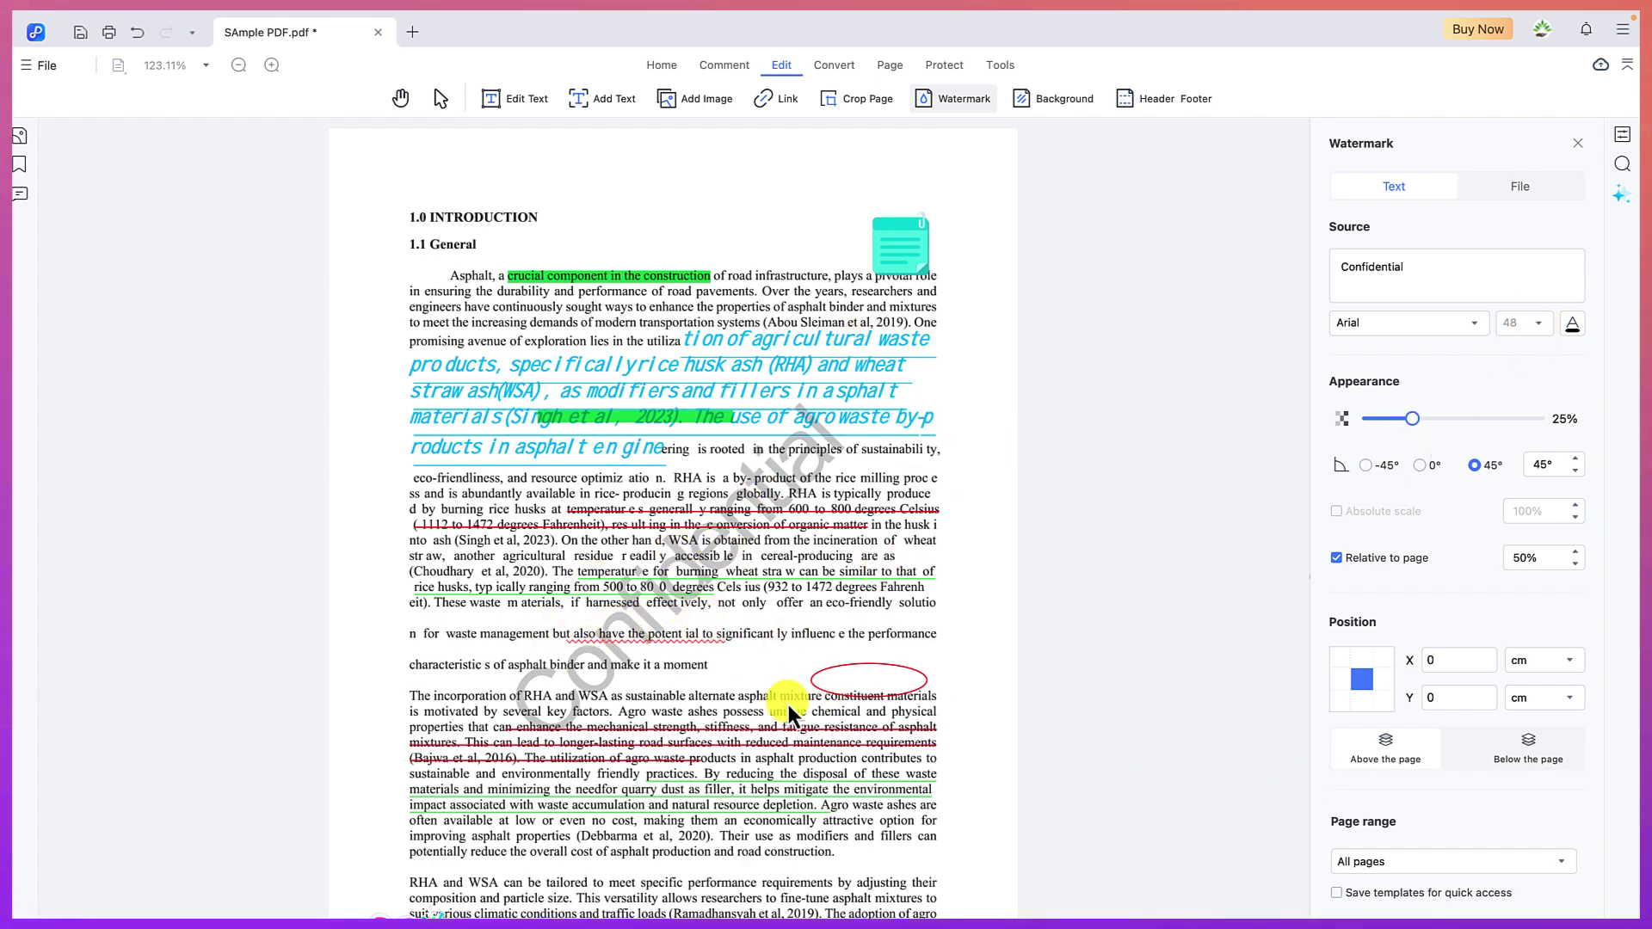
{"action": "scroll", "coordinate": [788, 705], "scroll_direction": "down", "scroll_amount": 15}
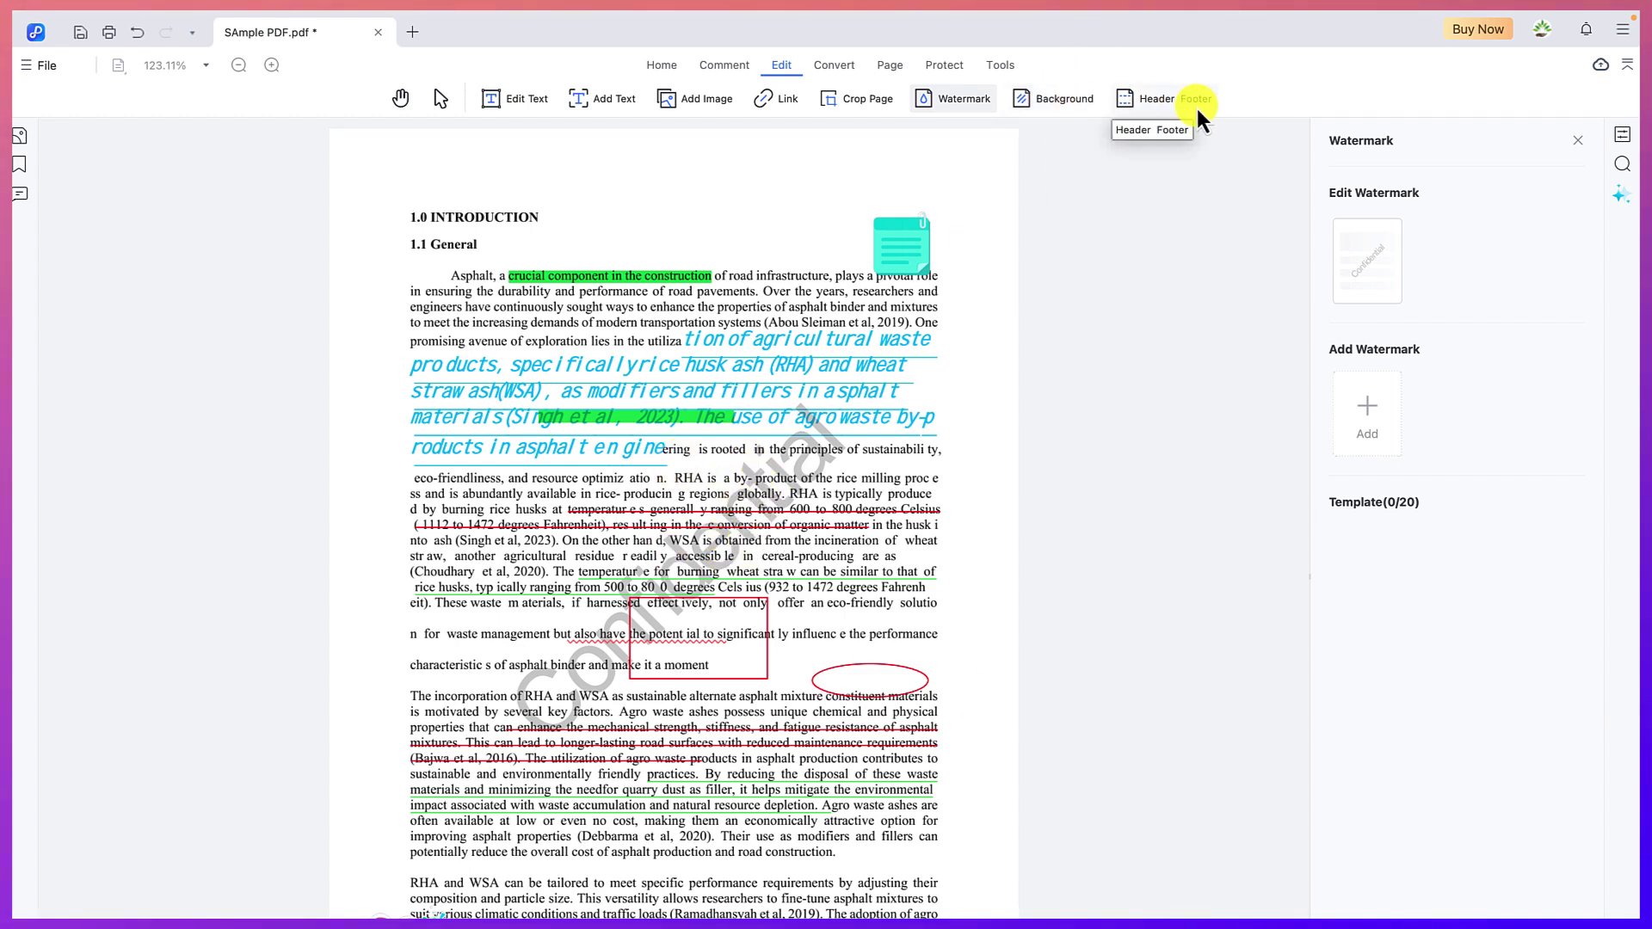
Display all six watermarked pages of SAmple PDF as thumbnails in the page organiser.
{"action": "left_click", "coordinate": [1167, 110]}
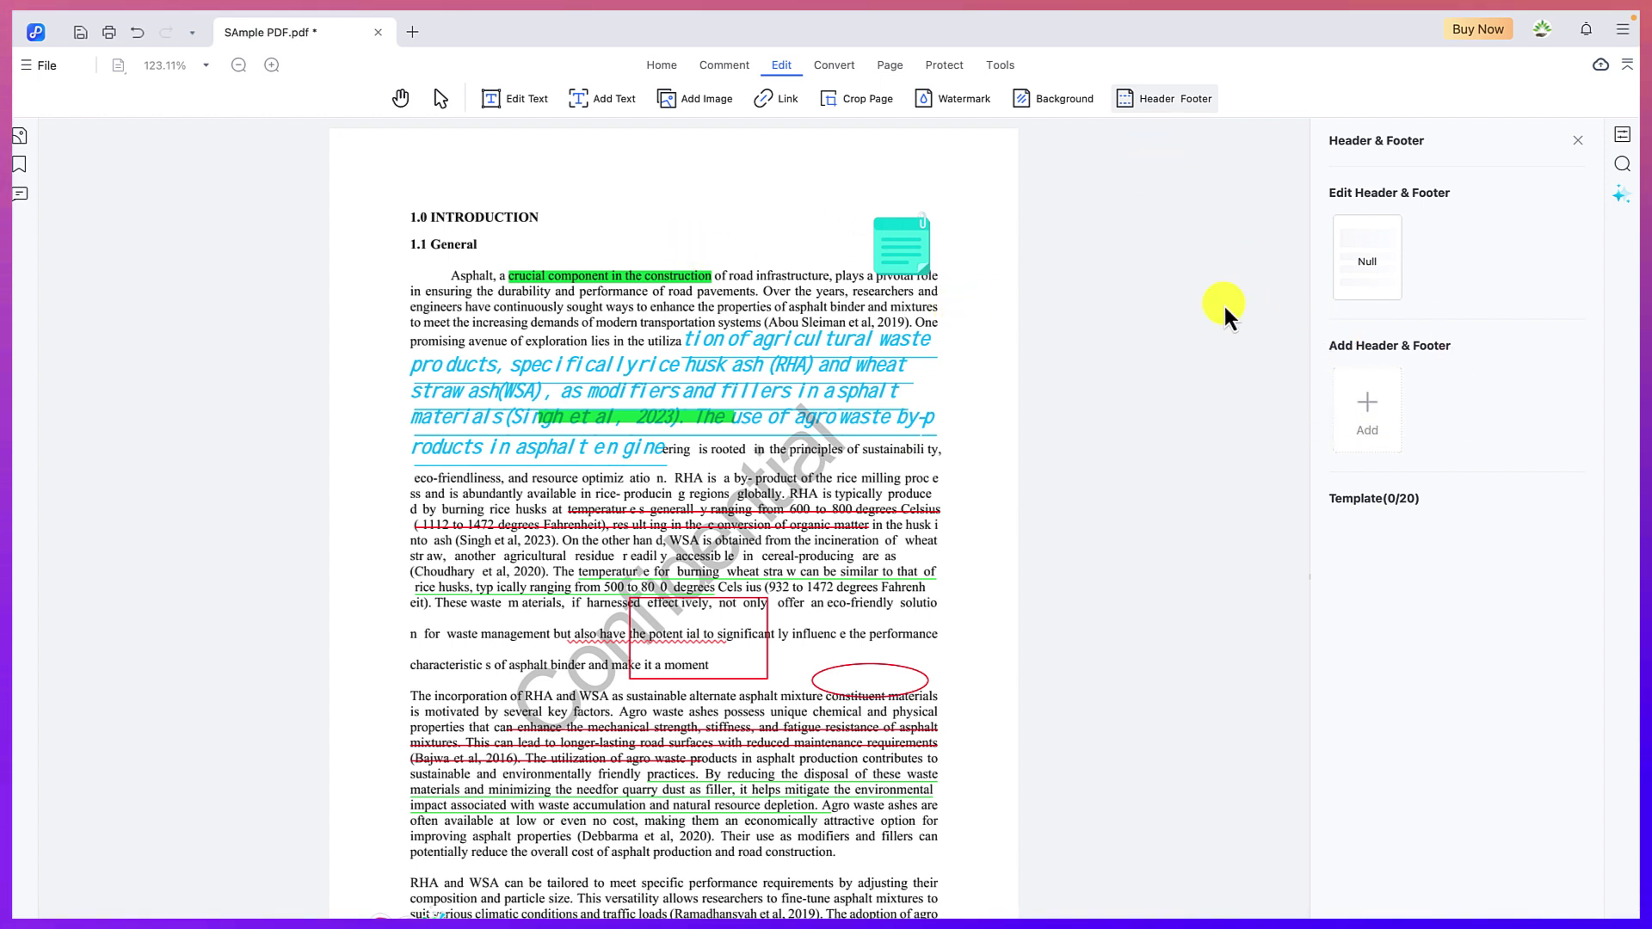
{"action": "left_click", "coordinate": [828, 69]}
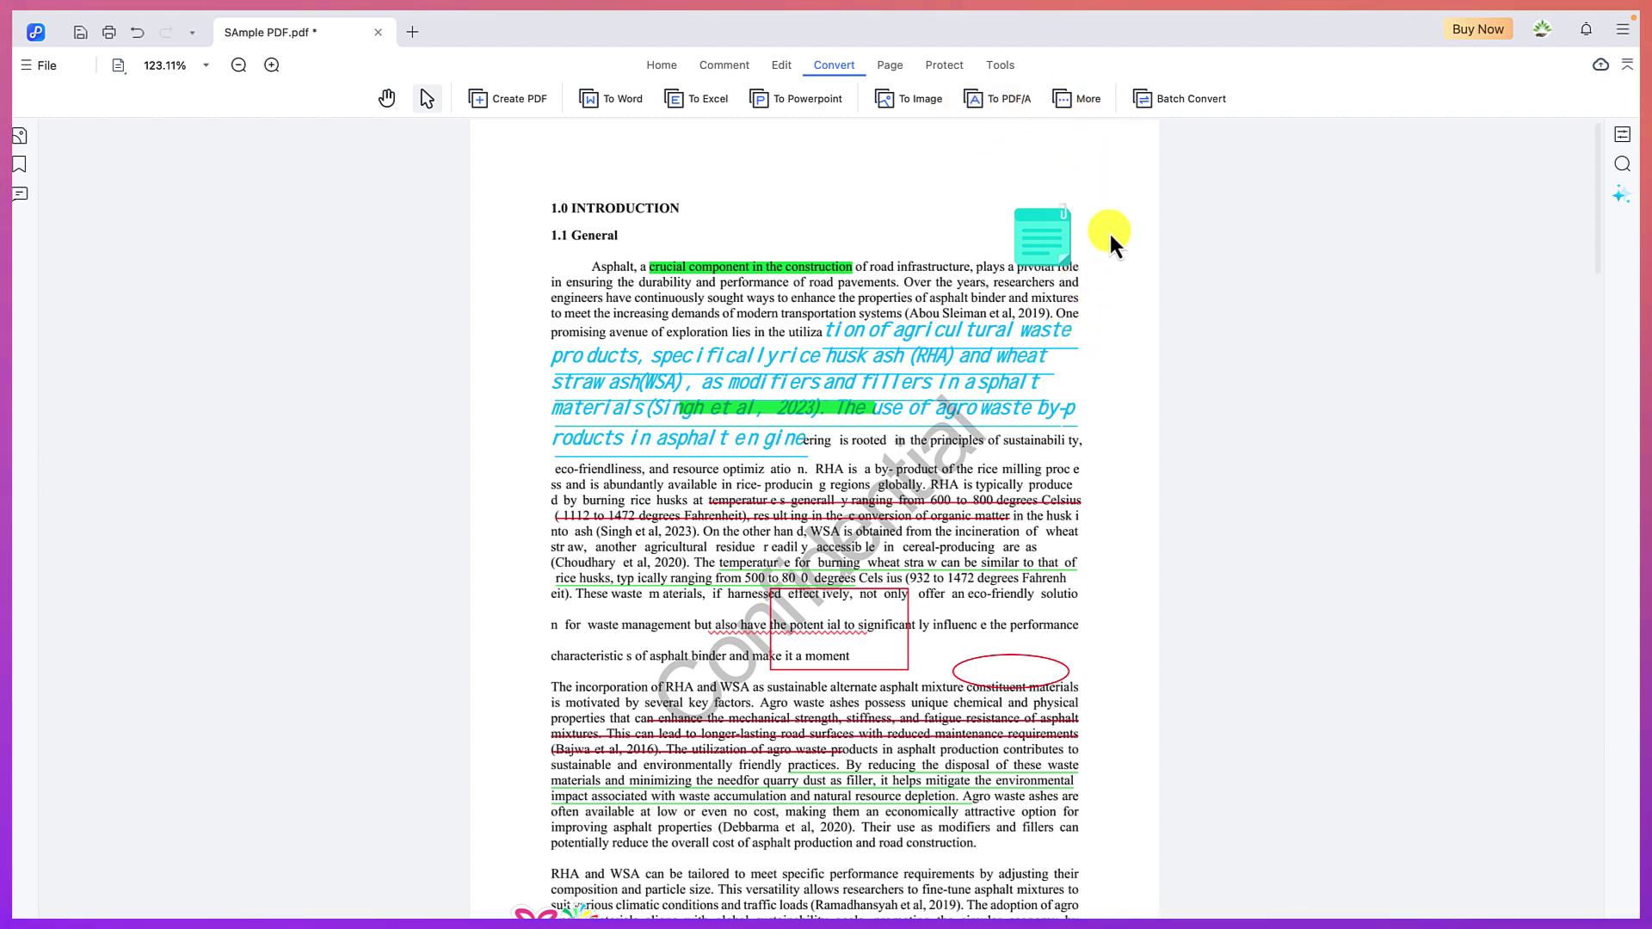
{"action": "left_click", "coordinate": [888, 65]}
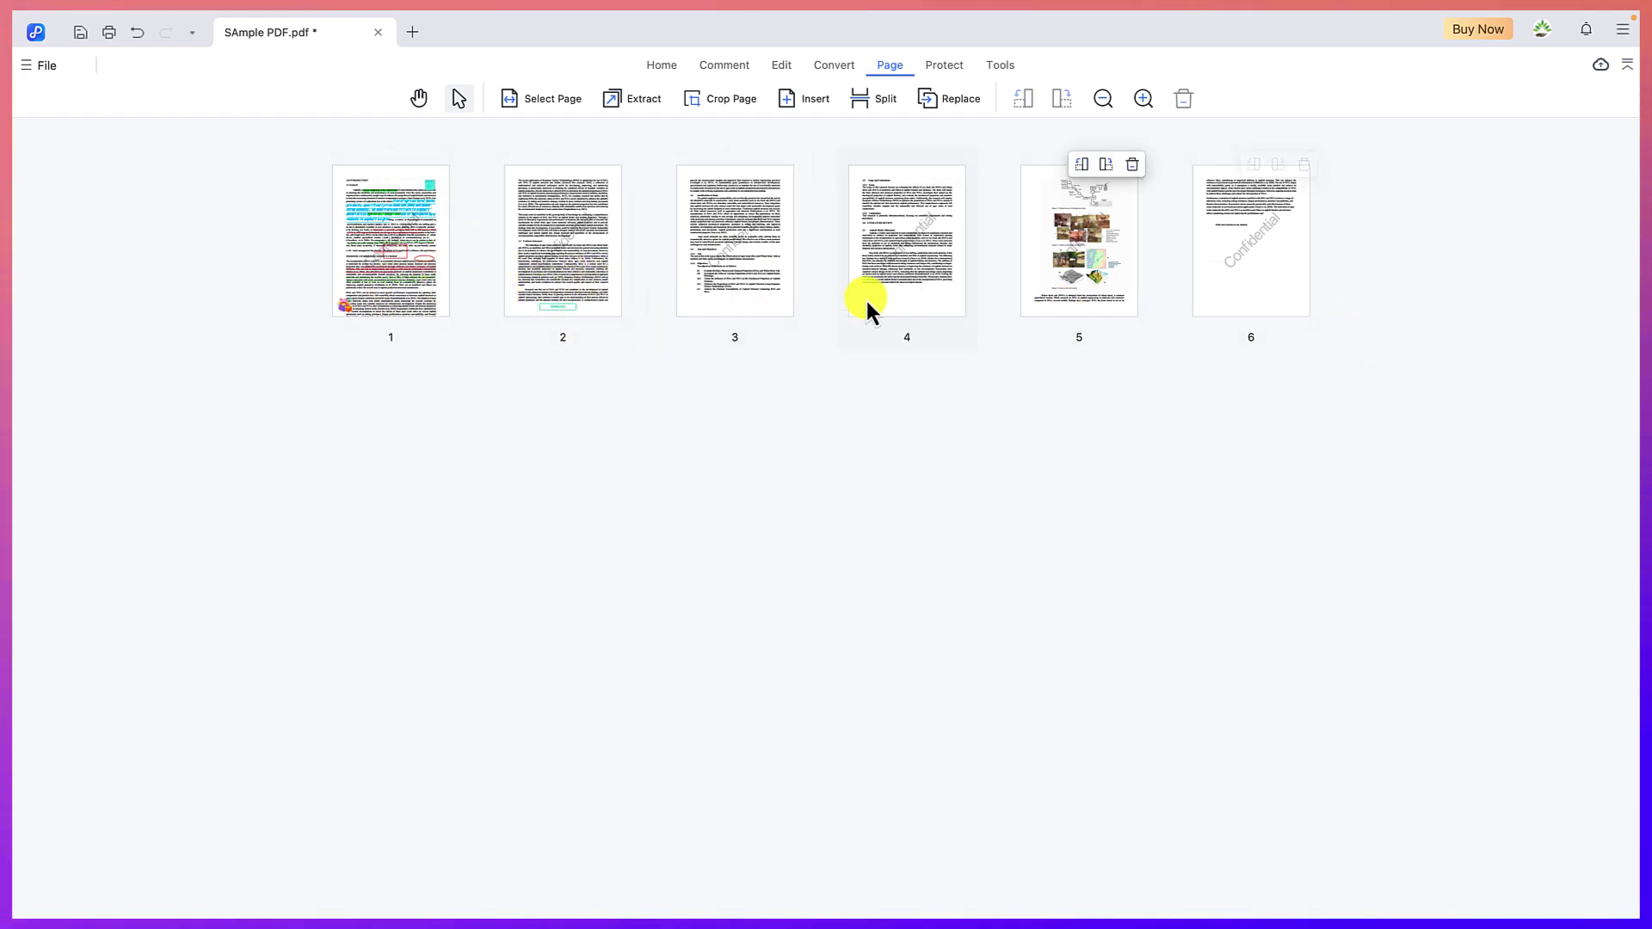
Open and dismiss the Select Page range options, then select page 2's thumbnail.
{"action": "left_click", "coordinate": [575, 101]}
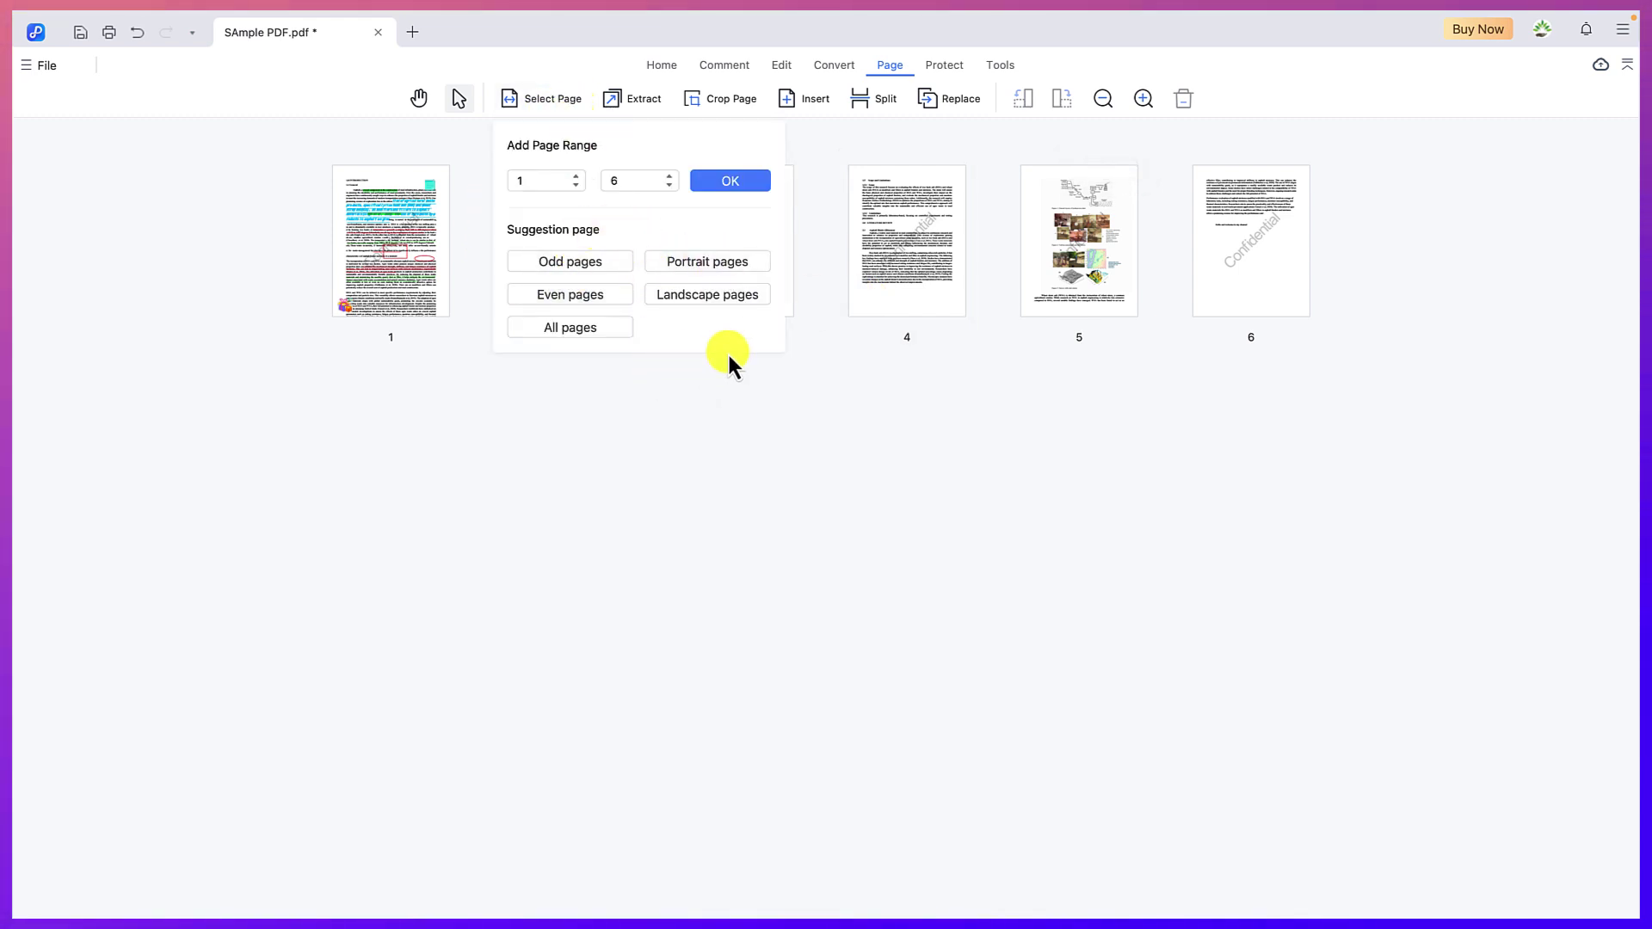
{"action": "left_click", "coordinate": [745, 430]}
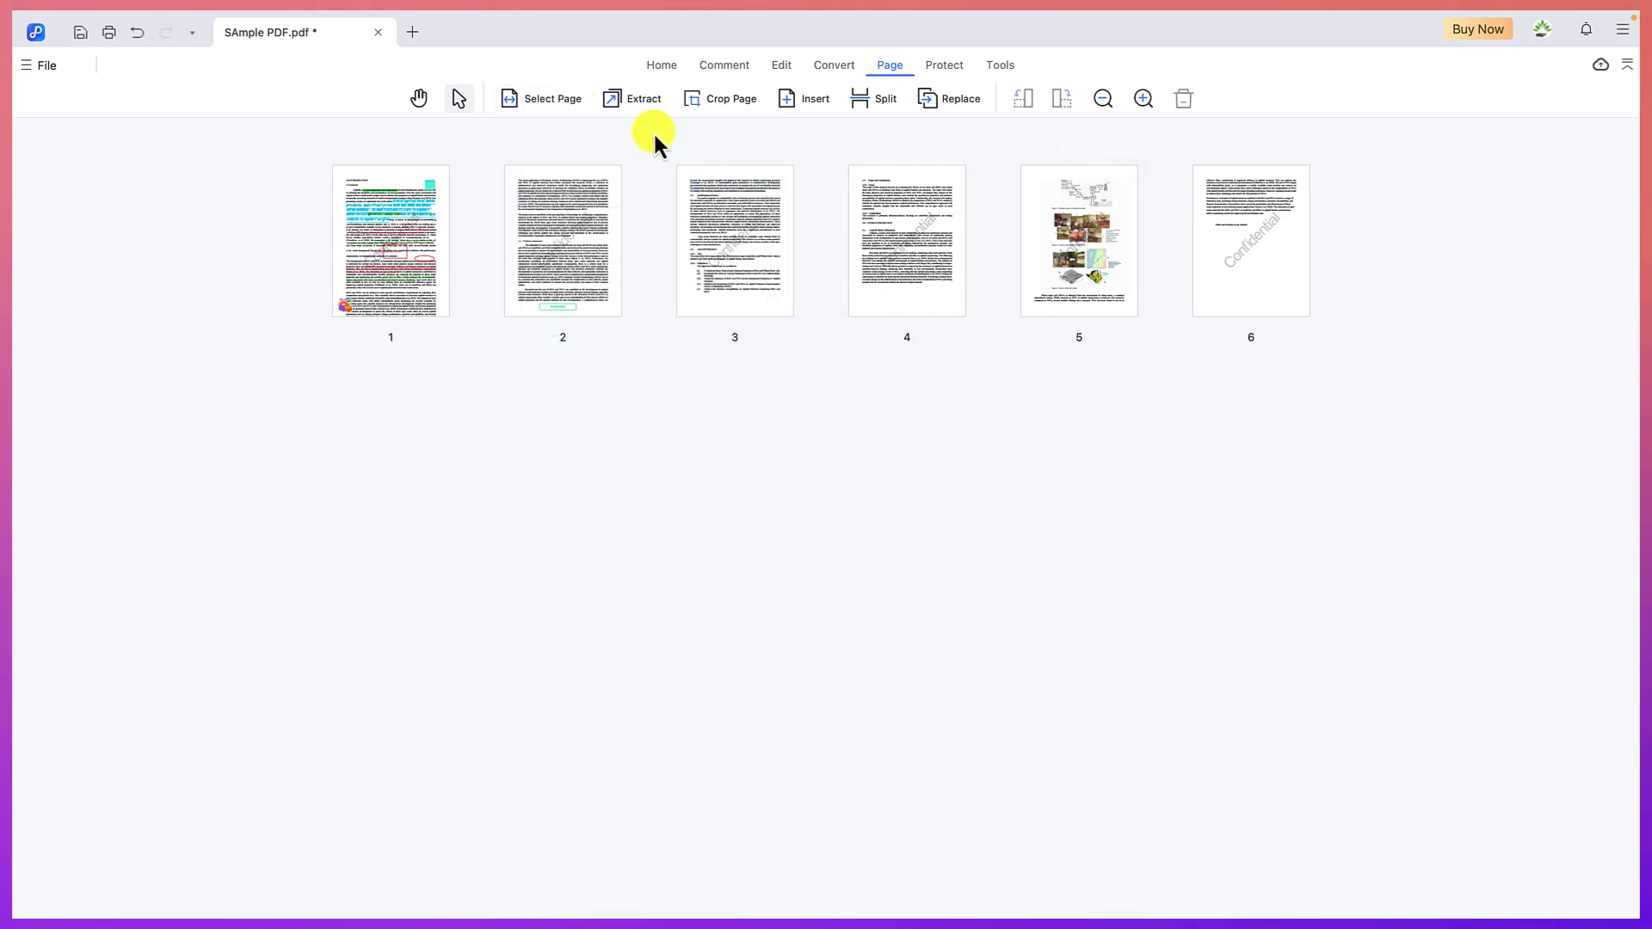
{"action": "left_click", "coordinate": [566, 244]}
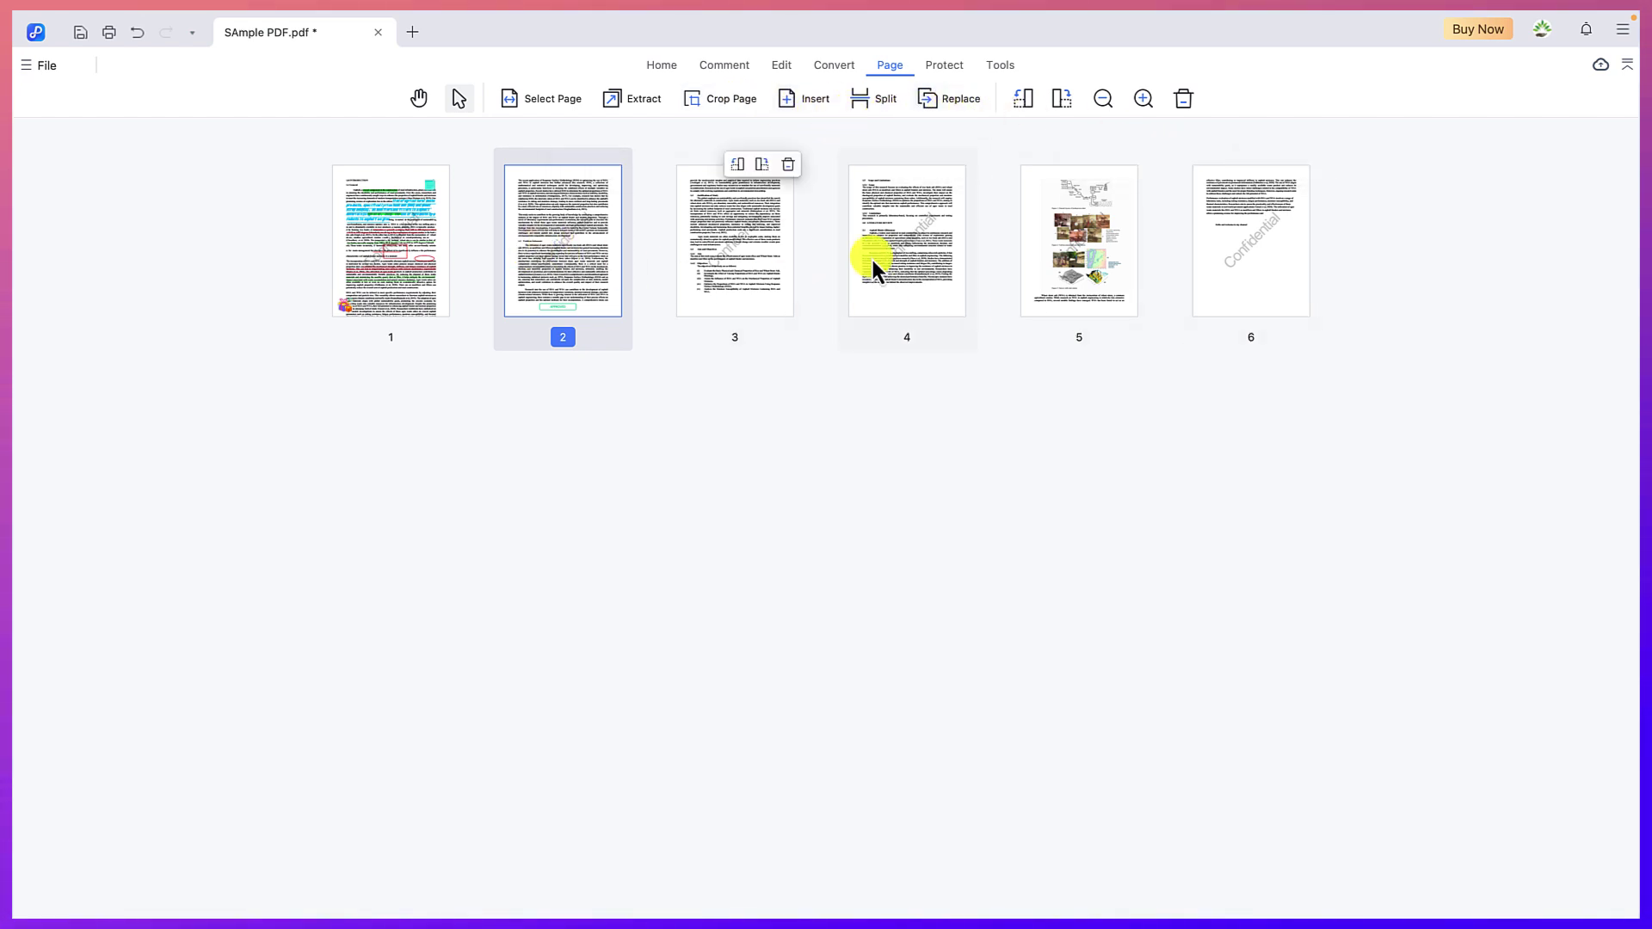
Return to the document's Protect options, then show the Tools tab's merge, compress and OCR tools.
{"action": "mouse_move", "coordinate": [746, 177]}
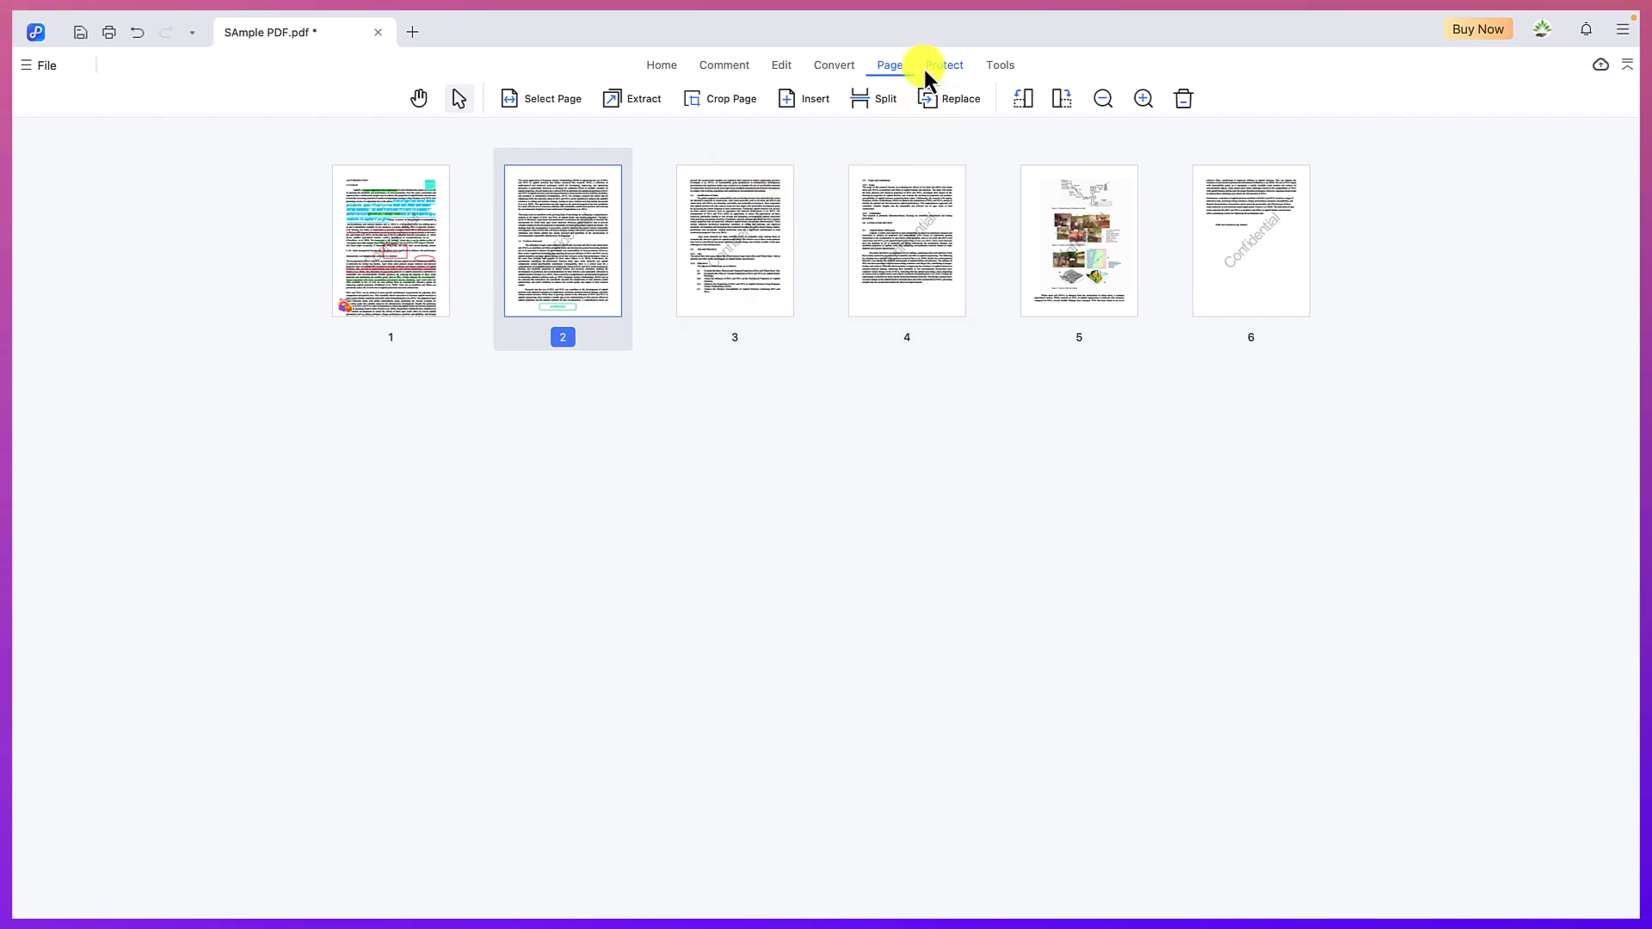
{"action": "mouse_move", "coordinate": [861, 229]}
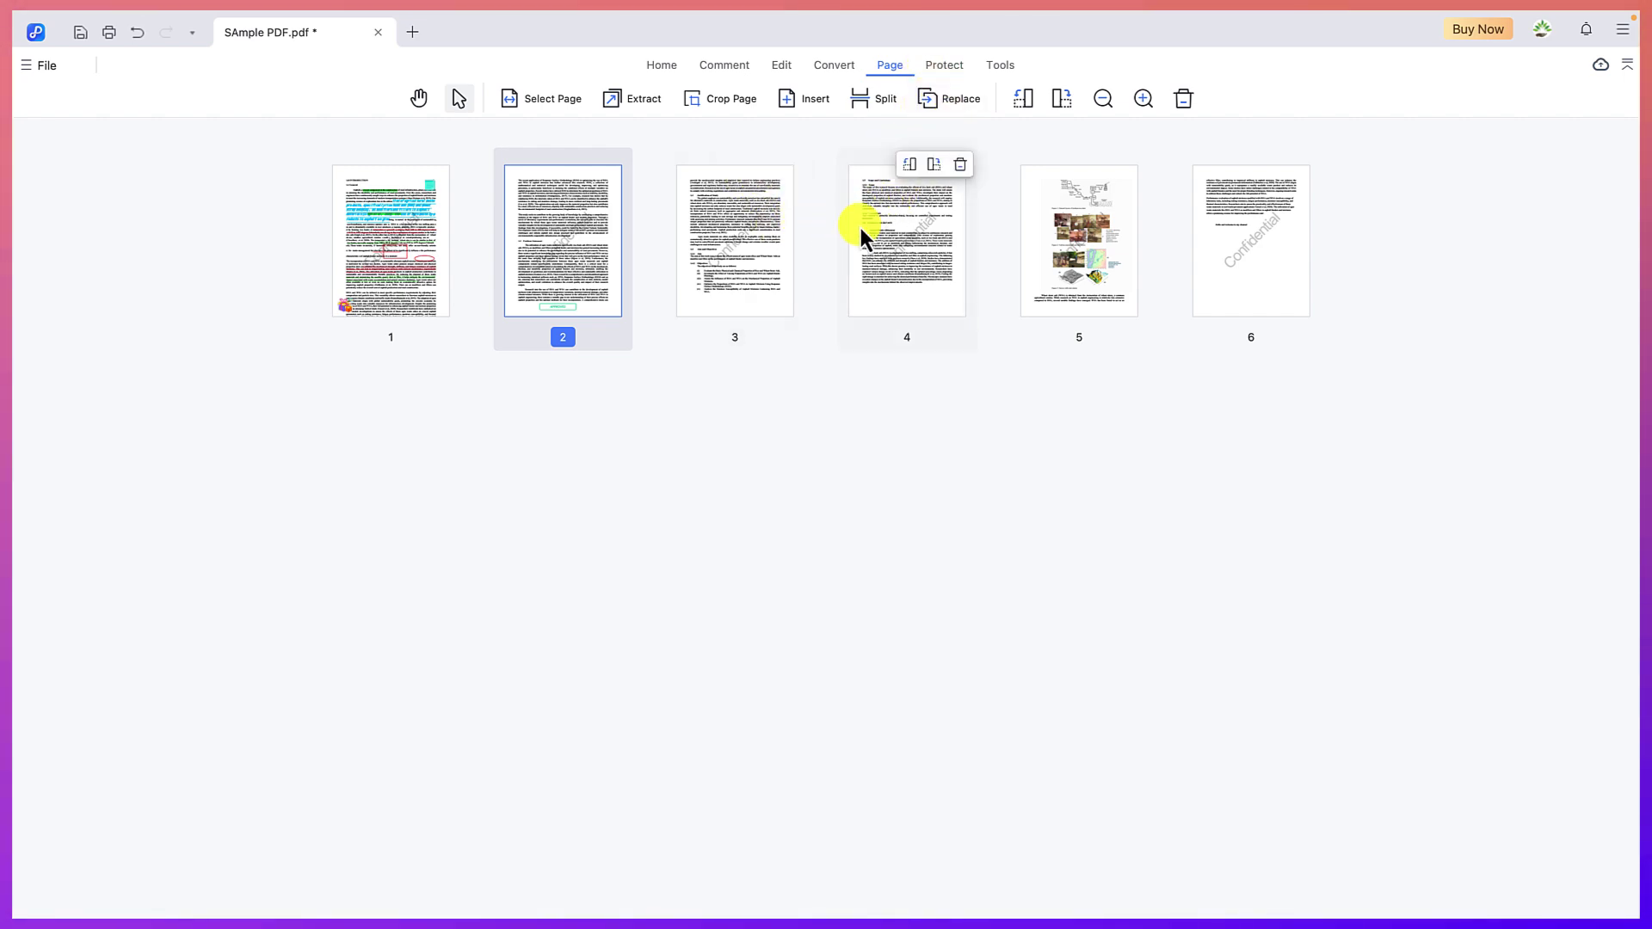
{"action": "left_click", "coordinate": [936, 66]}
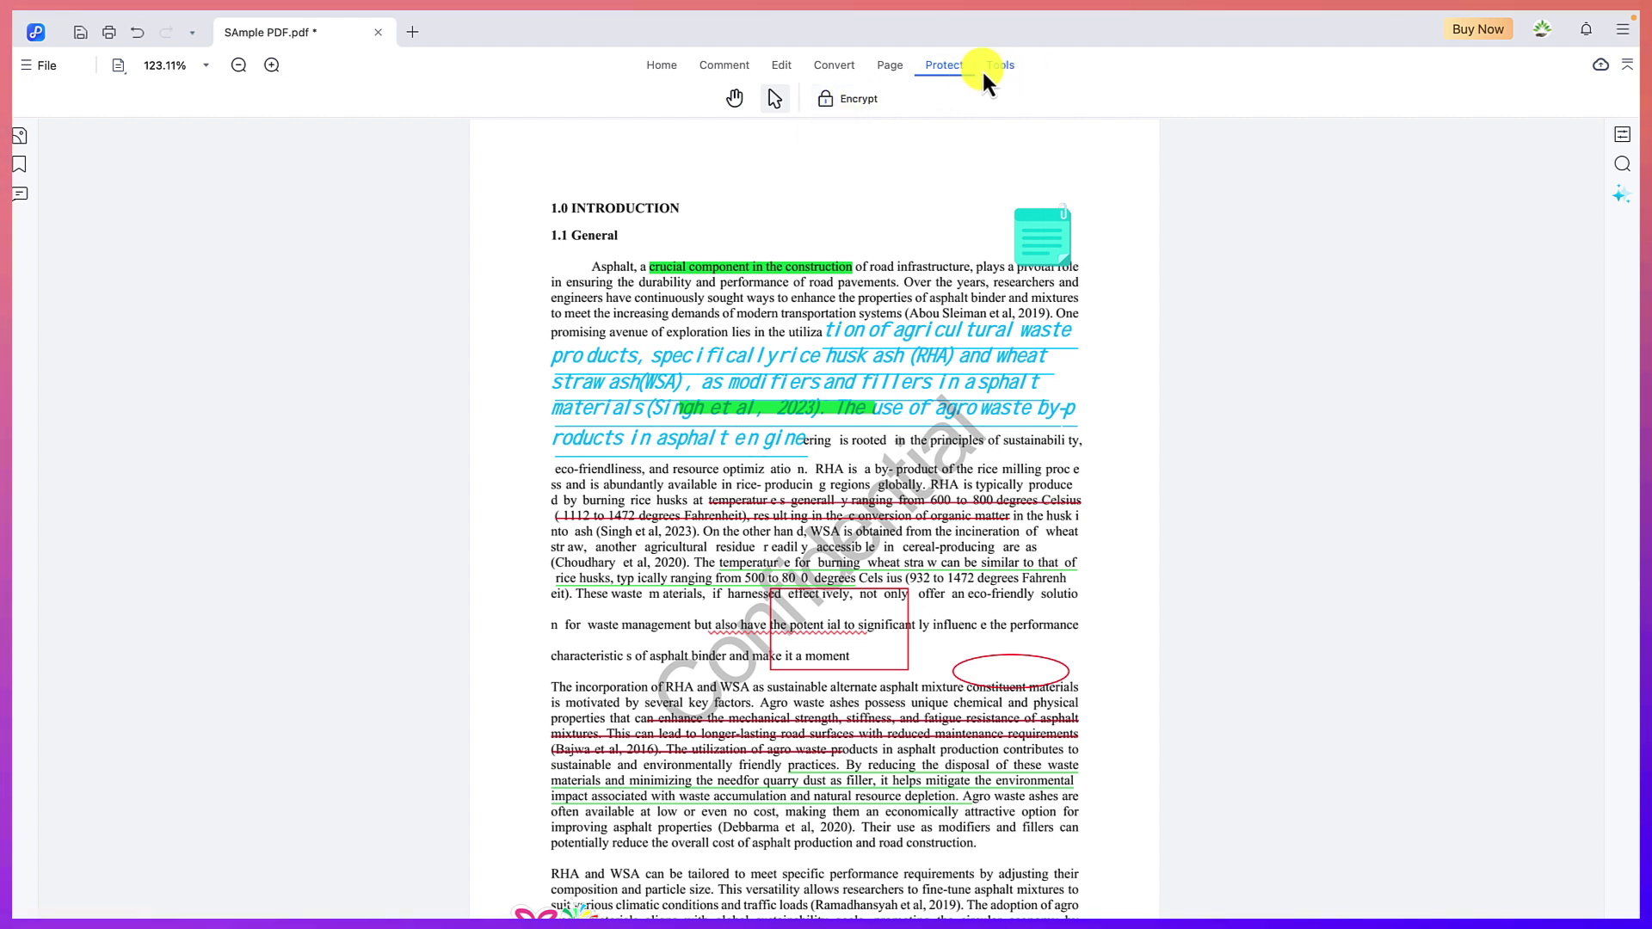
{"action": "left_click", "coordinate": [1004, 66]}
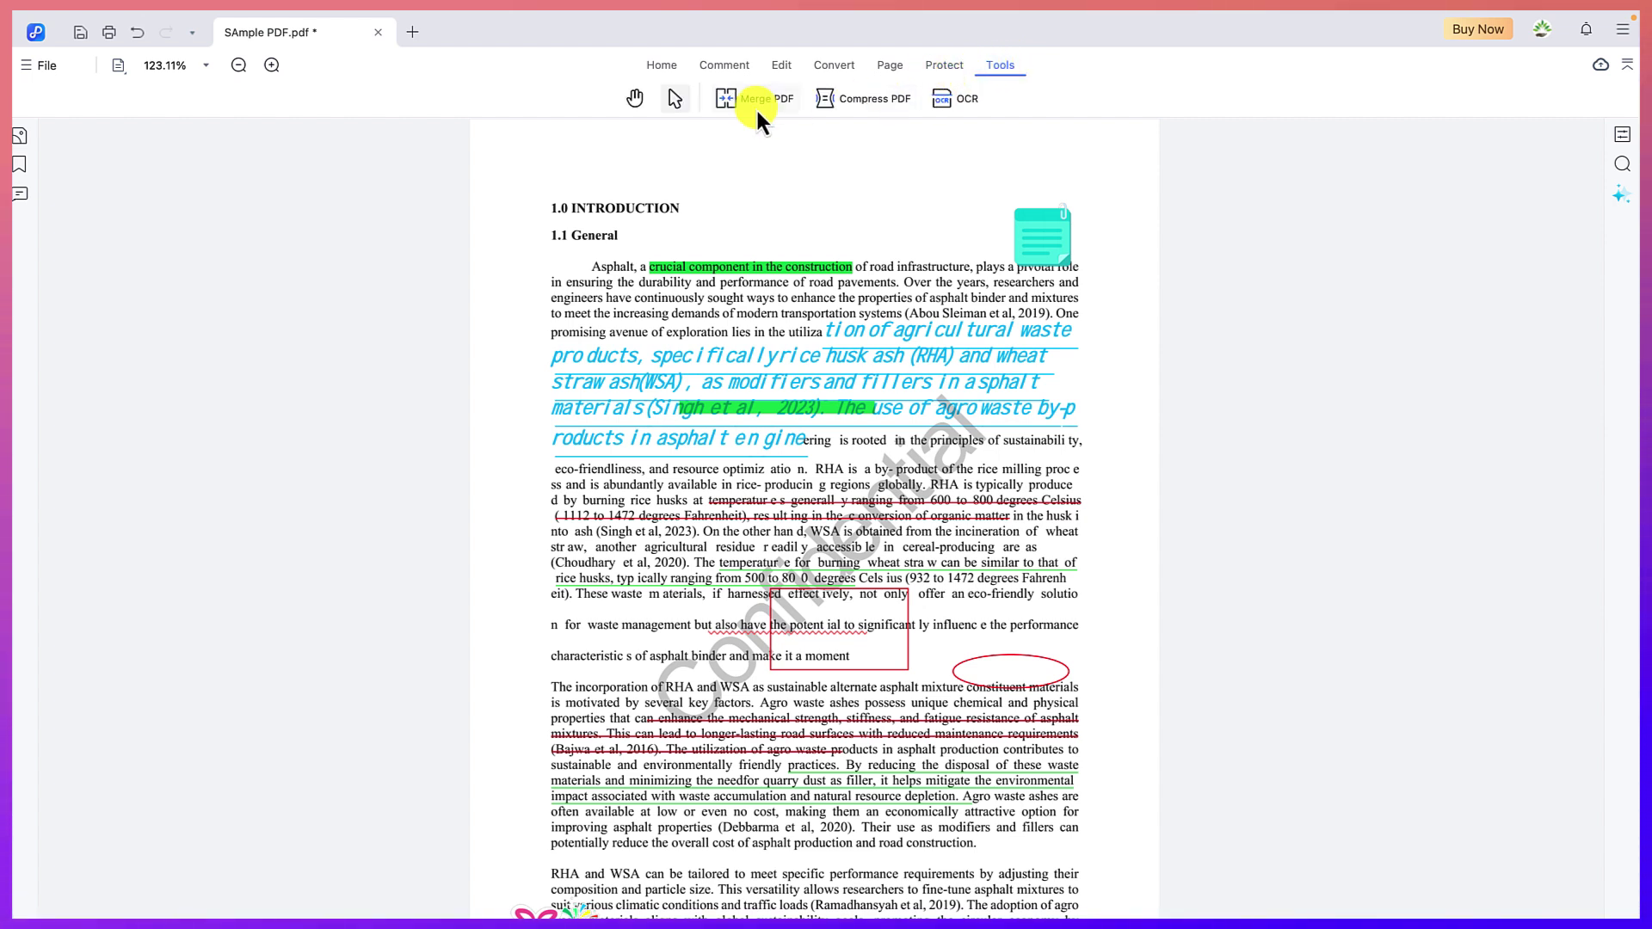